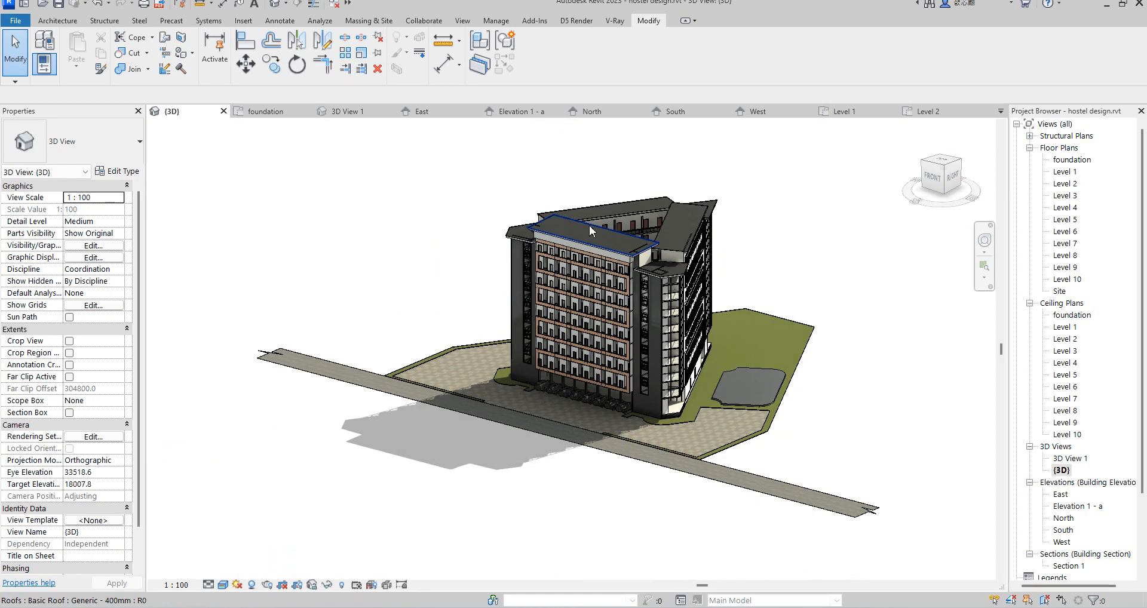
Step: Examine the hostel building in 3D, and open the Level 1 floor plan to inspect its room layout
{"action": "scroll", "coordinate": [522, 328], "scroll_direction": "down", "scroll_amount": 3}
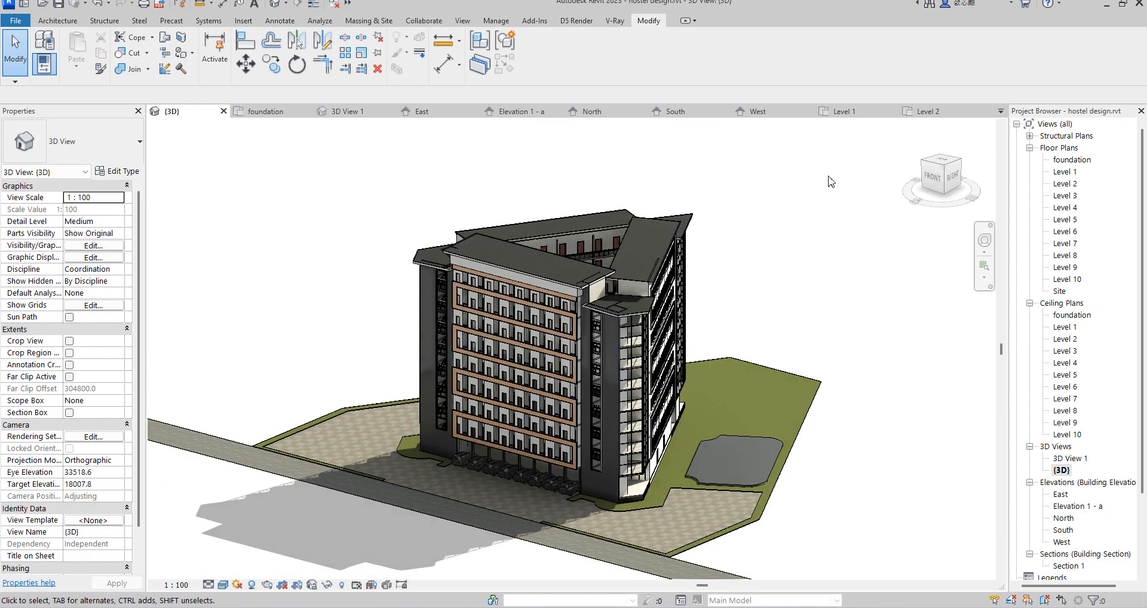
{"action": "left_click", "coordinate": [923, 163]}
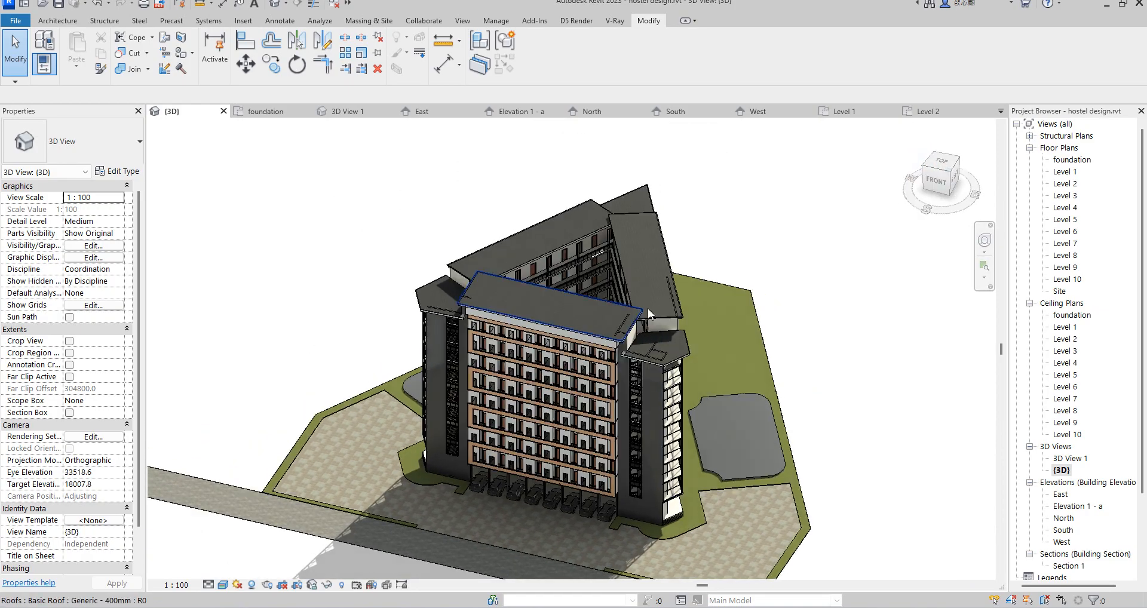
{"action": "double_click", "coordinate": [1065, 172]}
{"action": "scroll", "coordinate": [543, 441], "scroll_direction": "down", "scroll_amount": 1}
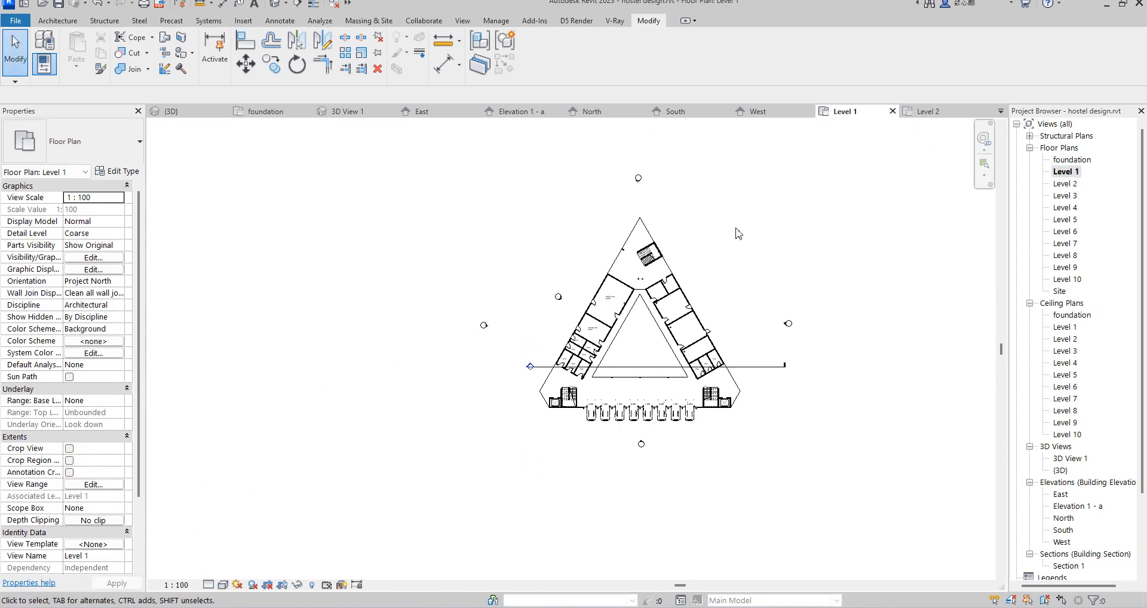
{"action": "scroll", "coordinate": [734, 232], "scroll_direction": "up", "scroll_amount": 1}
{"action": "scroll", "coordinate": [584, 445], "scroll_direction": "up", "scroll_amount": 4}
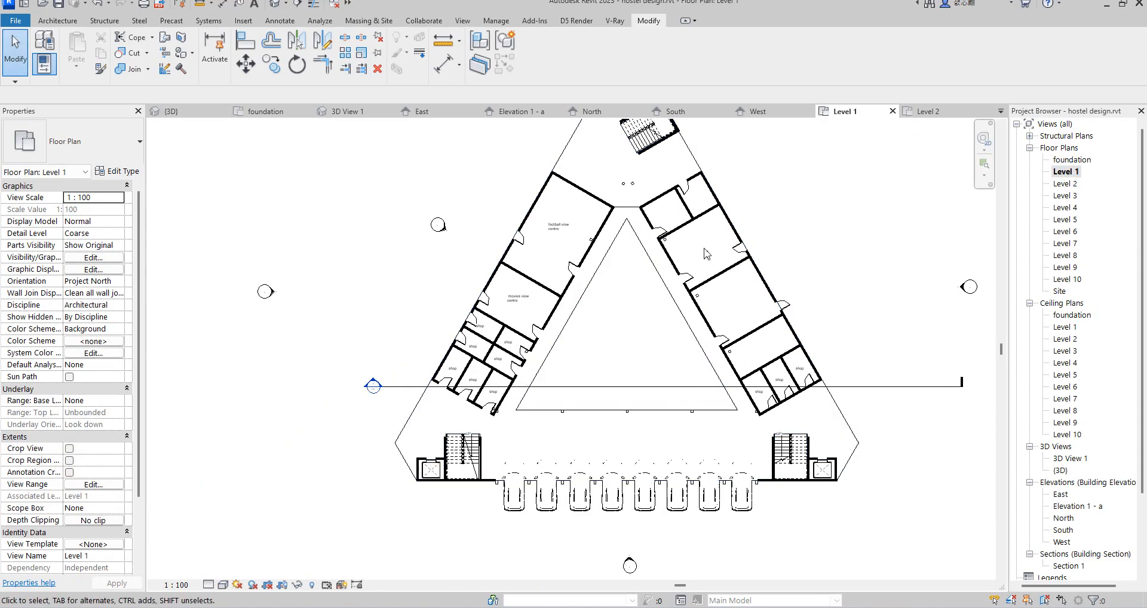
{"action": "scroll", "coordinate": [680, 350], "scroll_direction": "down", "scroll_amount": 3}
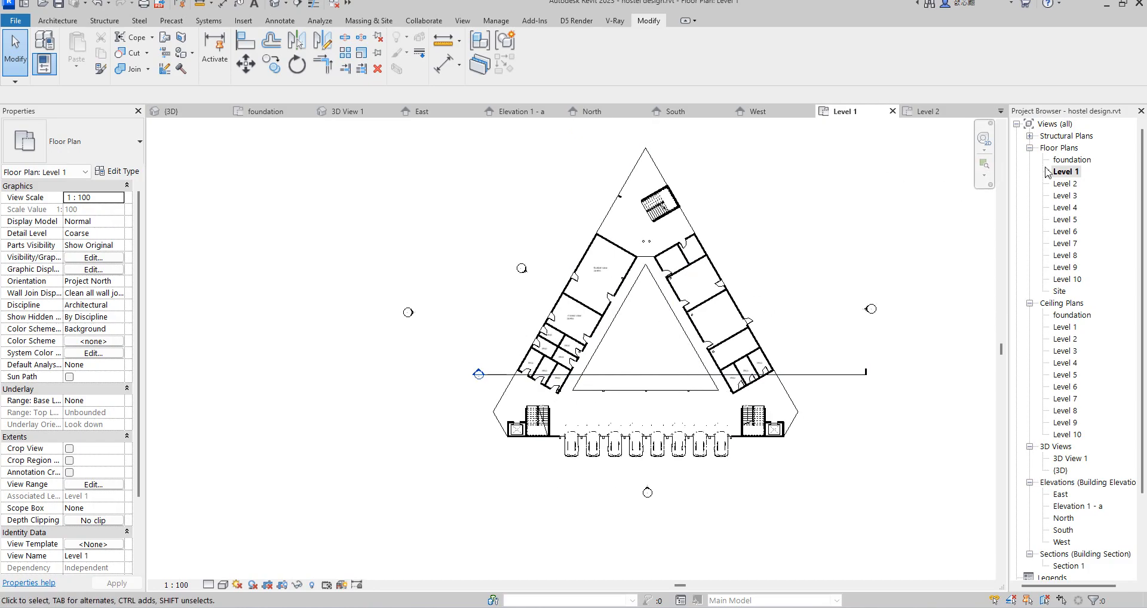
Step: View the Level 2 floor plan and the foundation plan with the site layout
{"action": "double_click", "coordinate": [1066, 186]}
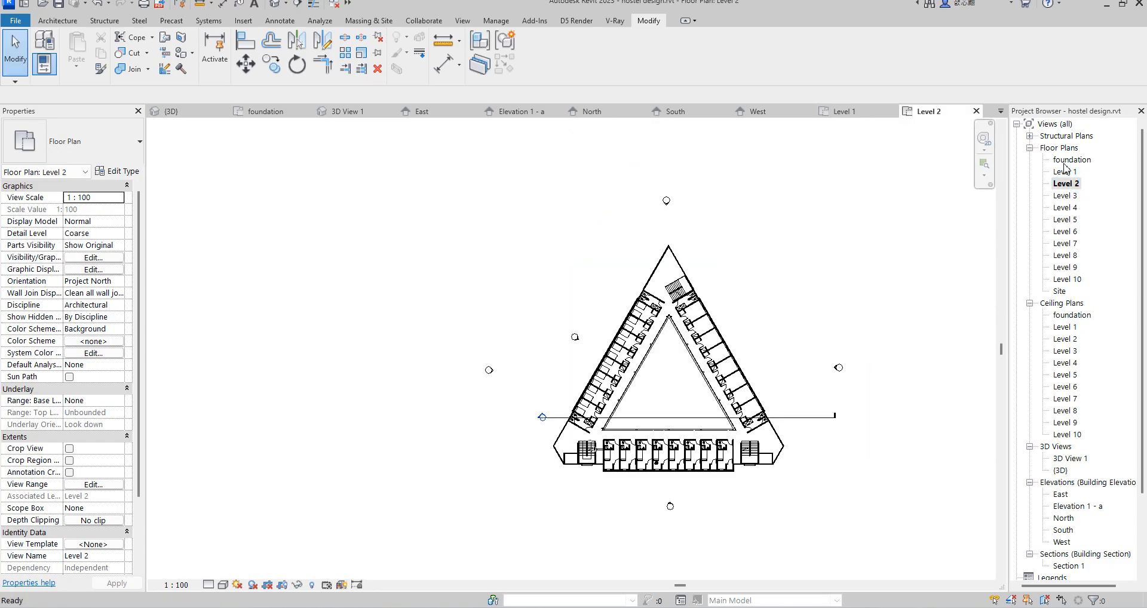
{"action": "double_click", "coordinate": [1068, 161]}
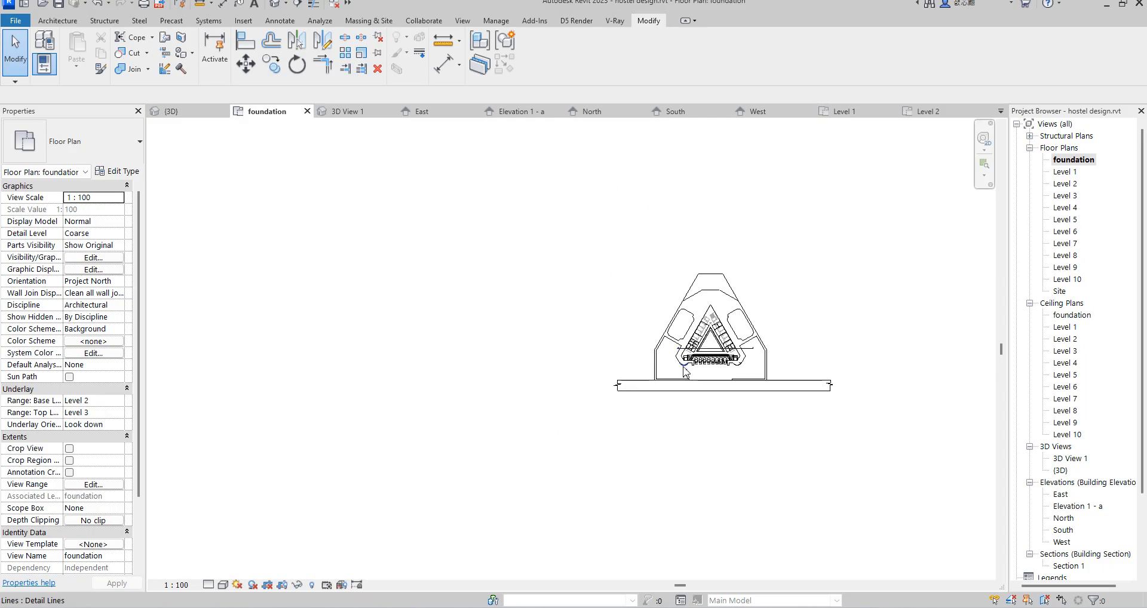
{"action": "scroll", "coordinate": [780, 366], "scroll_direction": "up", "scroll_amount": 3}
{"action": "scroll", "coordinate": [735, 358], "scroll_direction": "down", "scroll_amount": 2}
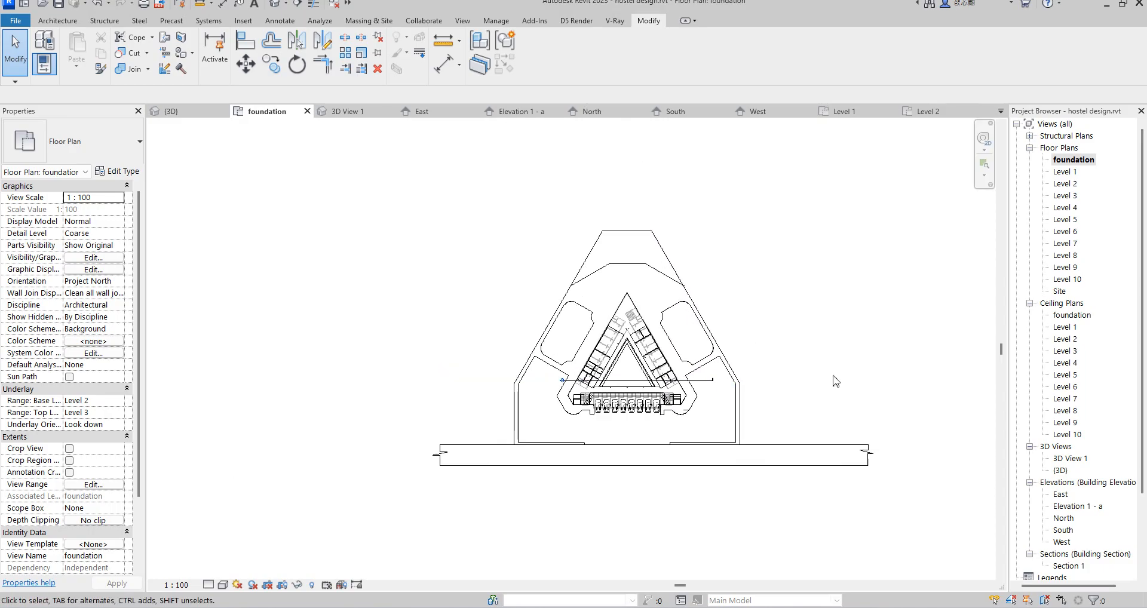
Step: Return to the default 3D view and examine the hostel and its site from several sides
{"action": "double_click", "coordinate": [1060, 471]}
{"action": "scroll", "coordinate": [719, 364], "scroll_direction": "down", "scroll_amount": 2}
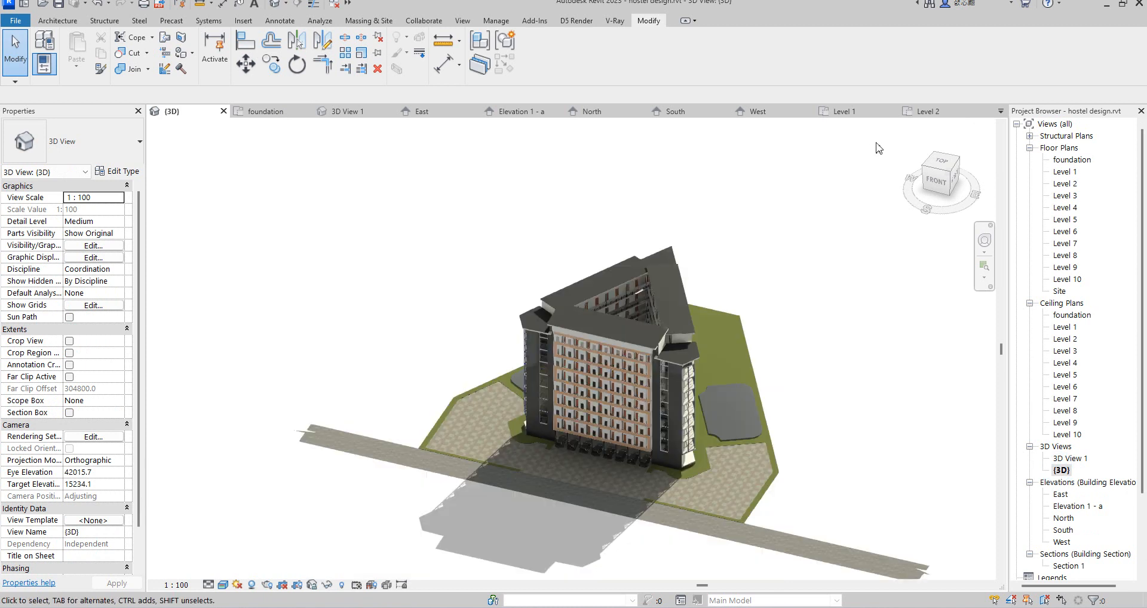
{"action": "left_click", "coordinate": [925, 172]}
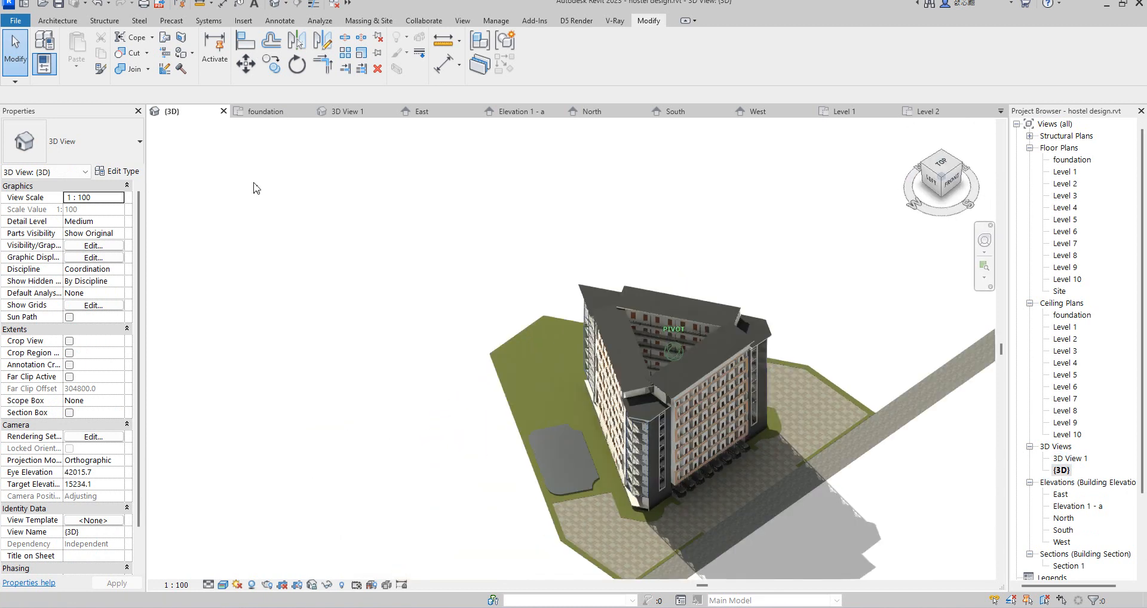
{"action": "middle_click_drag", "start_coordinate": [888, 182], "coordinate": [470, 255], "text": "shift"}
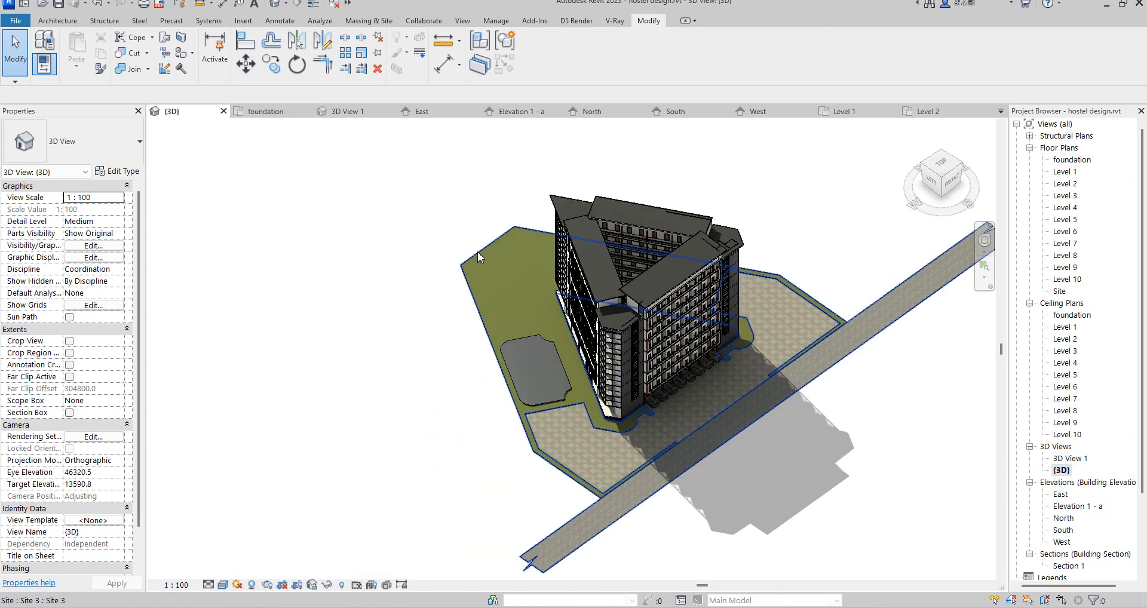
{"action": "scroll", "coordinate": [700, 451], "scroll_direction": "up", "scroll_amount": 3}
{"action": "scroll", "coordinate": [680, 386], "scroll_direction": "down", "scroll_amount": 3}
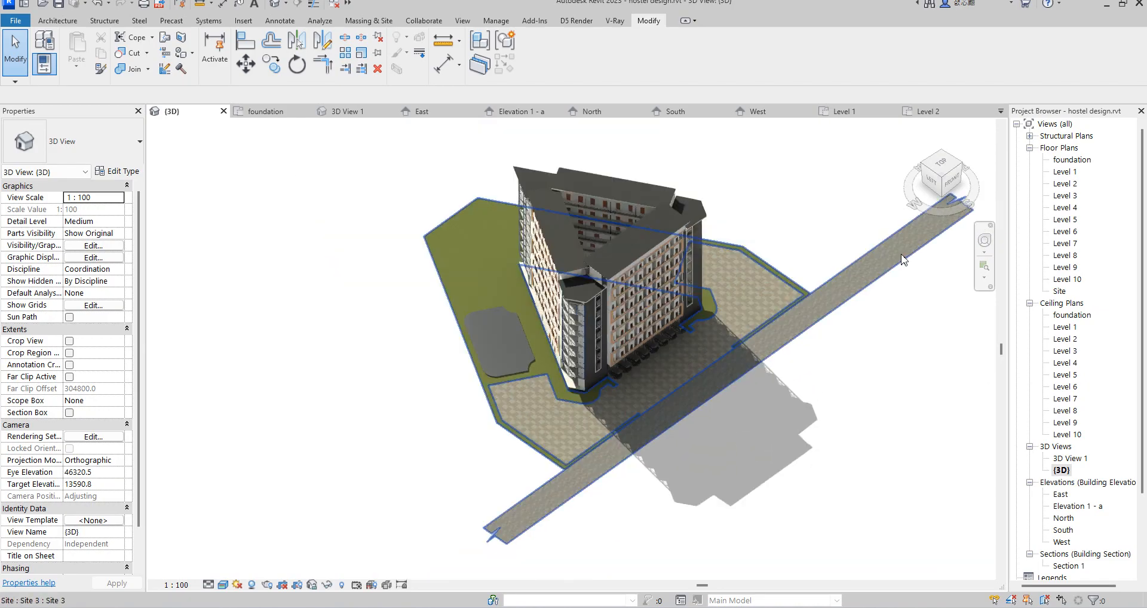
{"action": "left_click", "coordinate": [943, 179]}
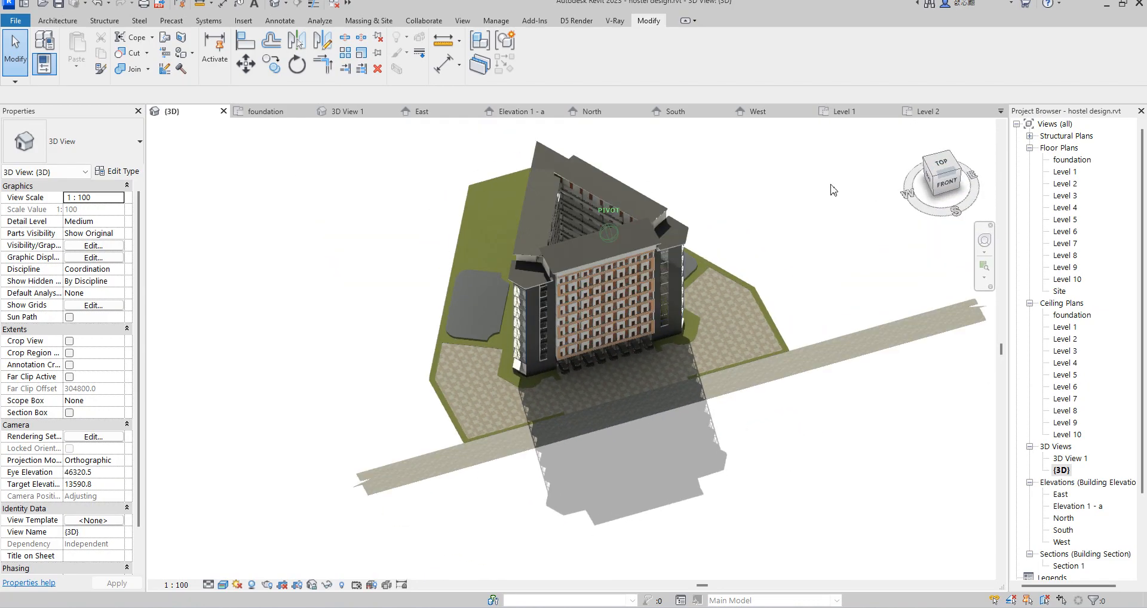
{"action": "middle_click_drag", "start_coordinate": [756, 189], "coordinate": [697, 186], "text": "shift"}
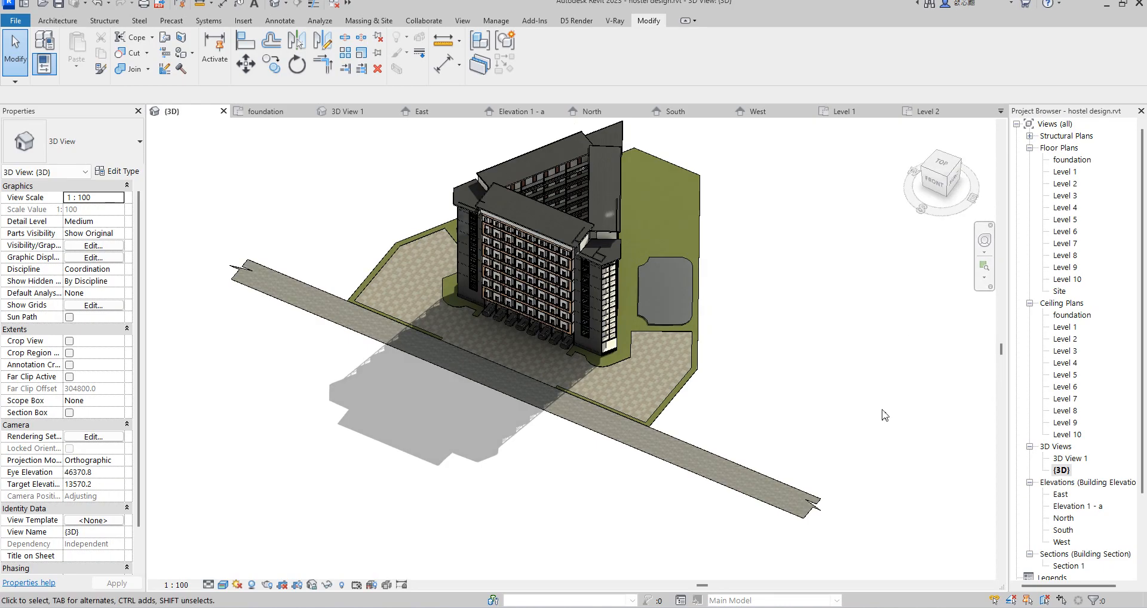
{"action": "scroll", "coordinate": [866, 435], "scroll_direction": "down", "scroll_amount": 3}
{"action": "scroll", "coordinate": [827, 248], "scroll_direction": "up", "scroll_amount": 2}
{"action": "scroll", "coordinate": [793, 460], "scroll_direction": "up", "scroll_amount": 5}
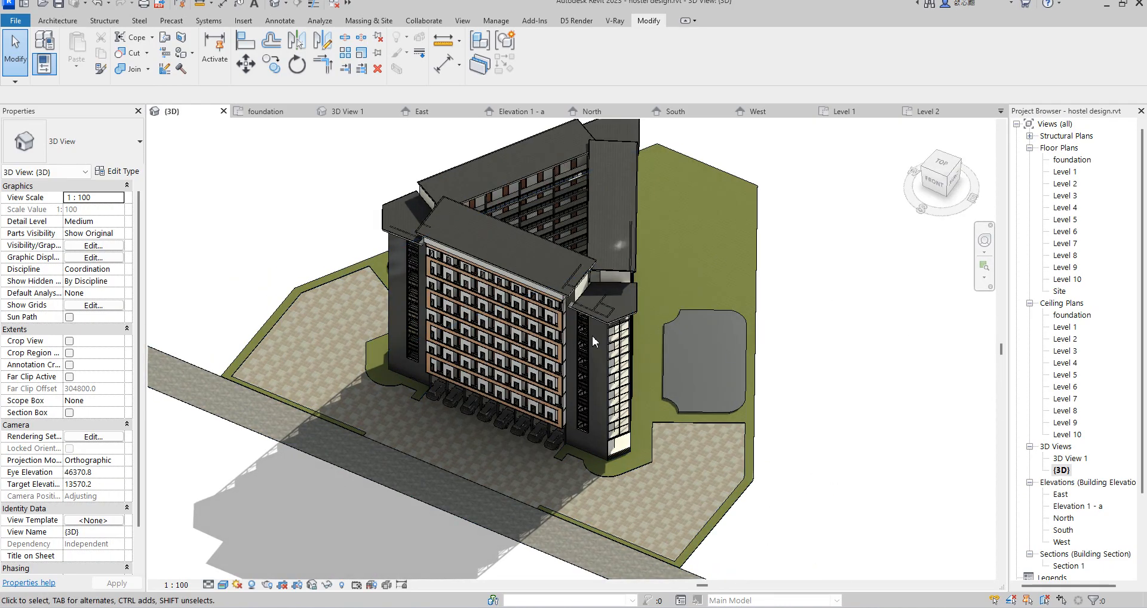
Step: Inspect the parked cars, the front facade and the paving around the building up close
{"action": "scroll", "coordinate": [467, 469], "scroll_direction": "up", "scroll_amount": 8}
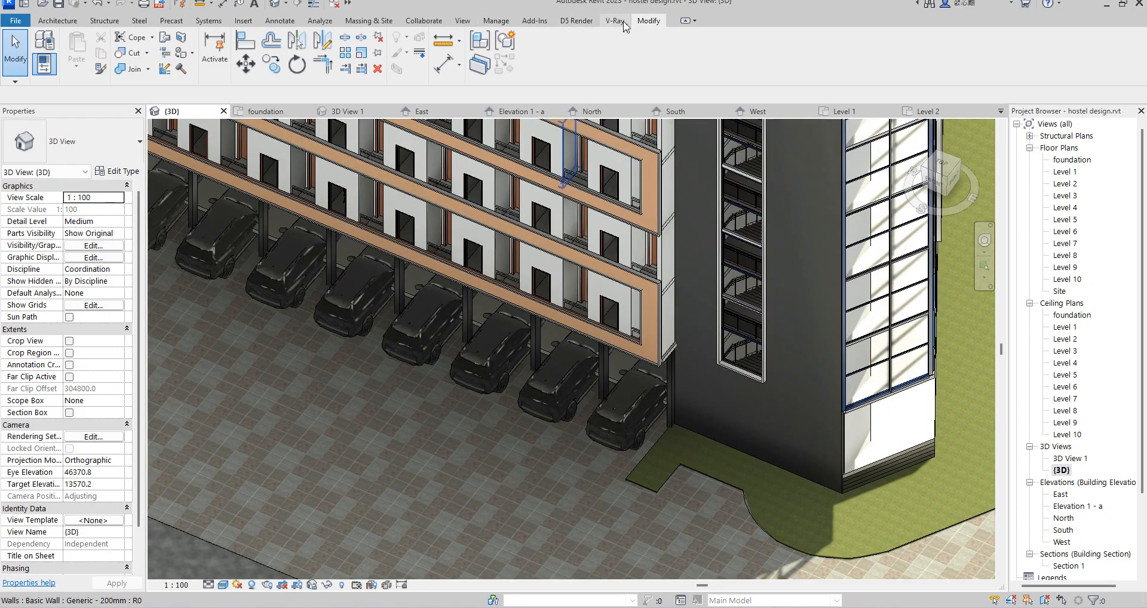
{"action": "scroll", "coordinate": [648, 433], "scroll_direction": "up", "scroll_amount": 3}
{"action": "scroll", "coordinate": [693, 395], "scroll_direction": "down", "scroll_amount": 4}
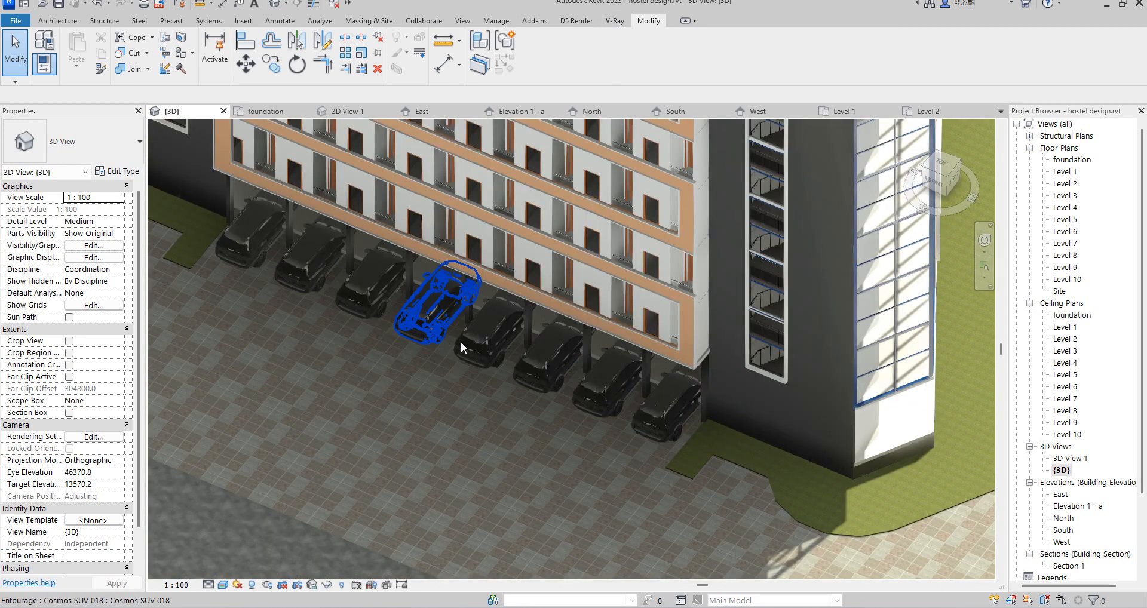
{"action": "scroll", "coordinate": [575, 378], "scroll_direction": "up", "scroll_amount": 3}
{"action": "scroll", "coordinate": [576, 378], "scroll_direction": "down", "scroll_amount": 4}
{"action": "scroll", "coordinate": [601, 288], "scroll_direction": "up", "scroll_amount": 2}
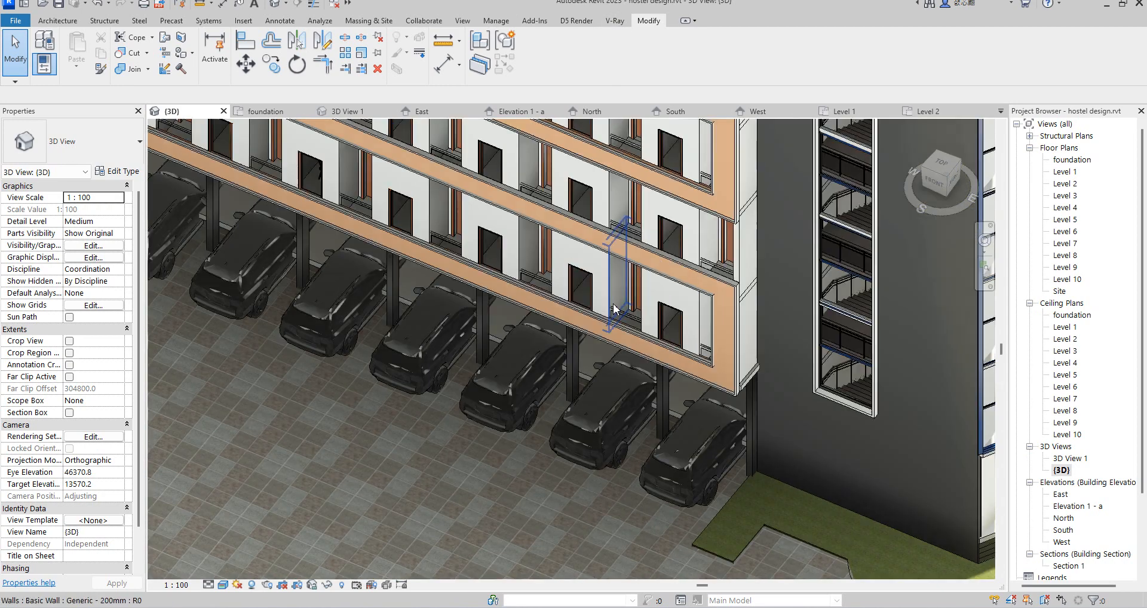
{"action": "scroll", "coordinate": [601, 288], "scroll_direction": "down", "scroll_amount": 5}
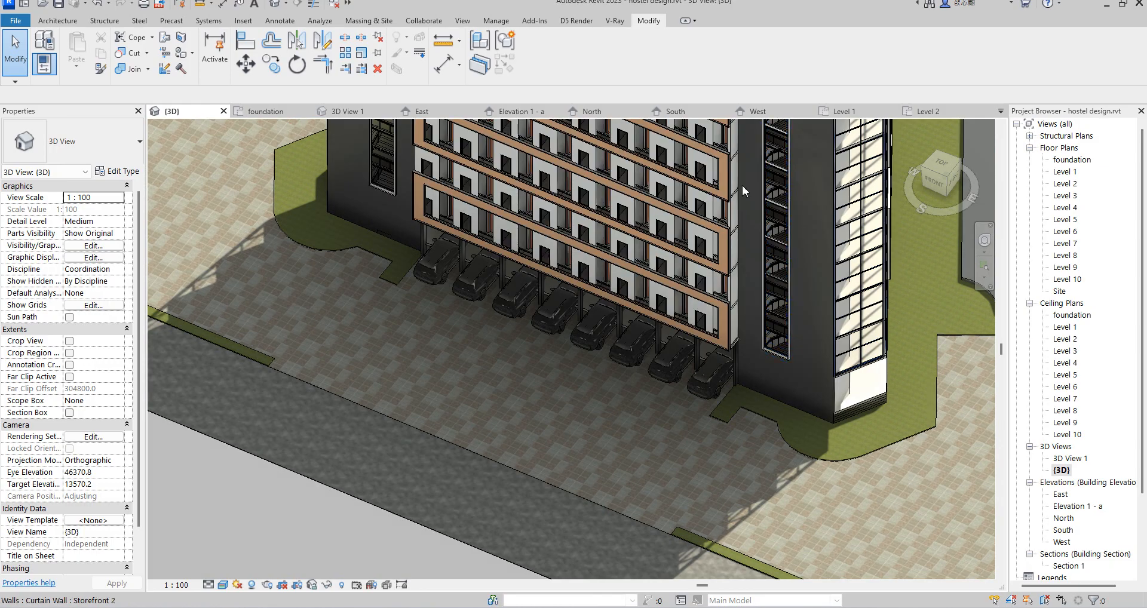
{"action": "scroll", "coordinate": [650, 395], "scroll_direction": "down", "scroll_amount": 5}
{"action": "scroll", "coordinate": [426, 351], "scroll_direction": "up", "scroll_amount": 3}
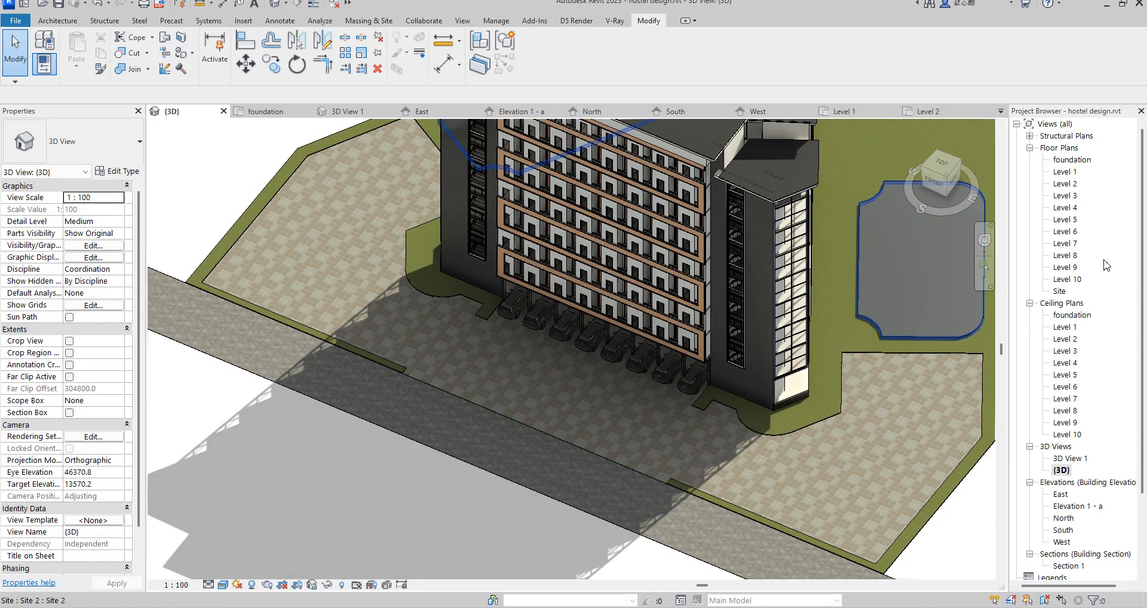
Step: Open the foundation floor plan and locate the trapezoidal site area beyond the triangular building's apex
{"action": "double_click", "coordinate": [1072, 159]}
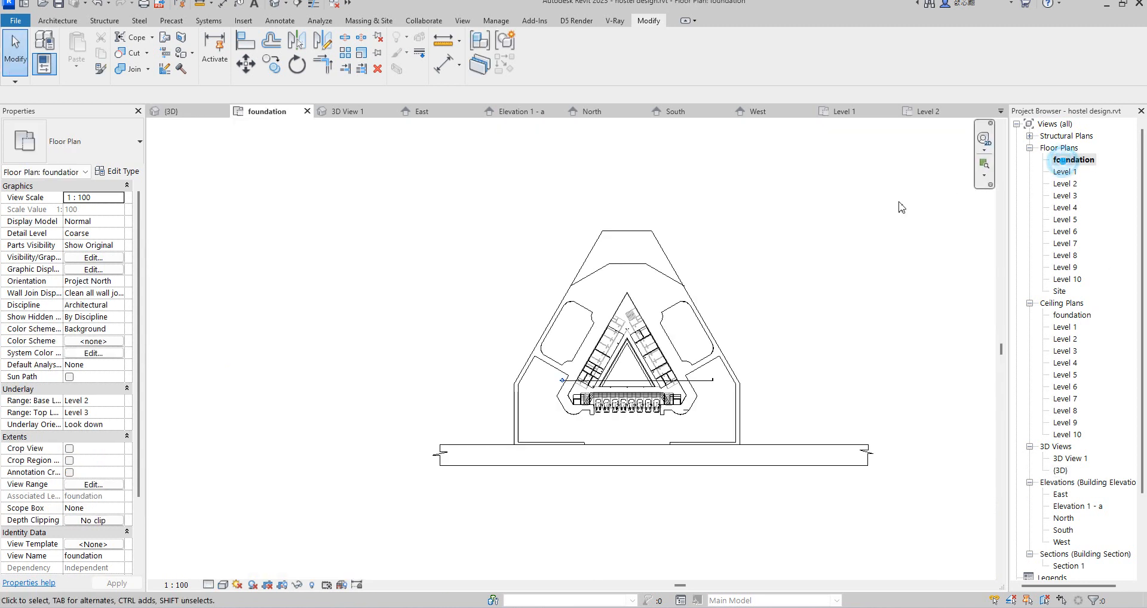
{"action": "scroll", "coordinate": [683, 459], "scroll_direction": "up", "scroll_amount": 4}
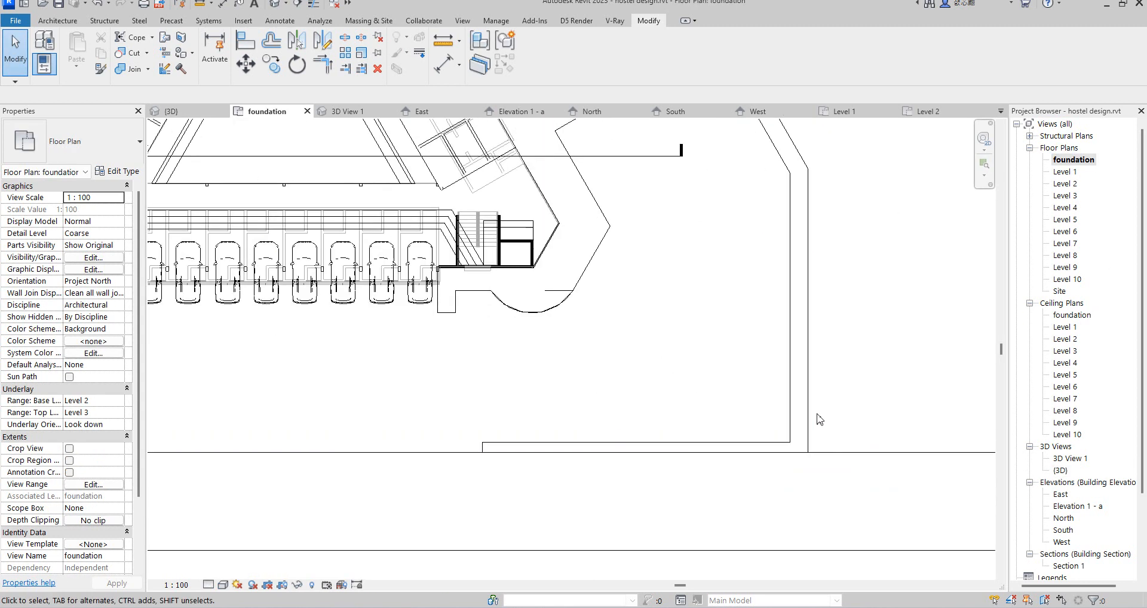
{"action": "scroll", "coordinate": [819, 415], "scroll_direction": "down", "scroll_amount": 2}
{"action": "scroll", "coordinate": [645, 335], "scroll_direction": "down", "scroll_amount": 3}
{"action": "scroll", "coordinate": [602, 203], "scroll_direction": "up", "scroll_amount": 2}
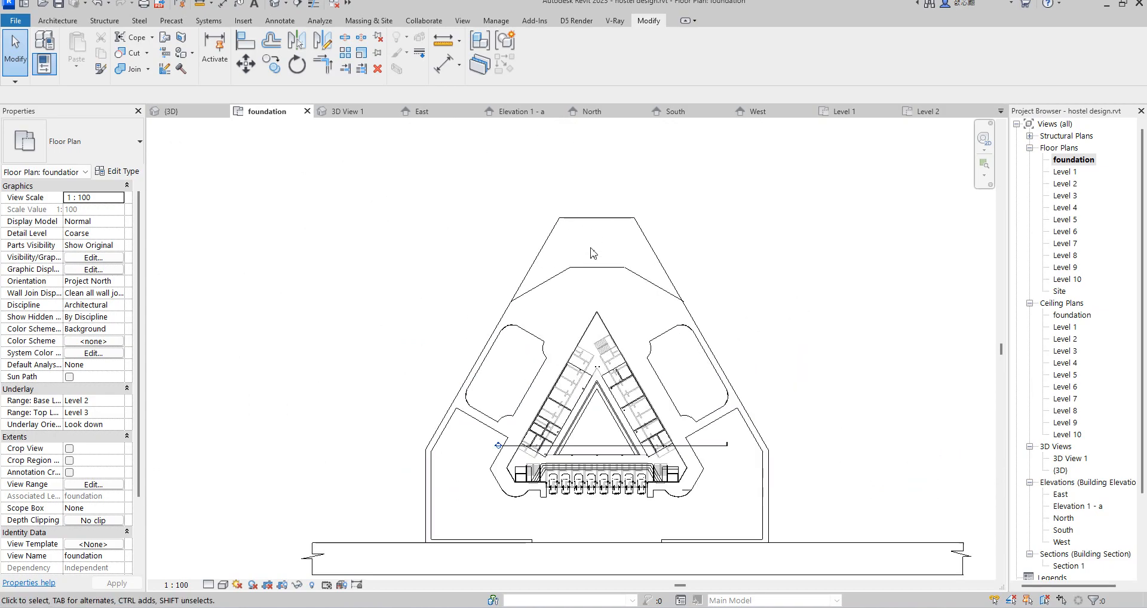
{"action": "scroll", "coordinate": [599, 263], "scroll_direction": "up", "scroll_amount": 2}
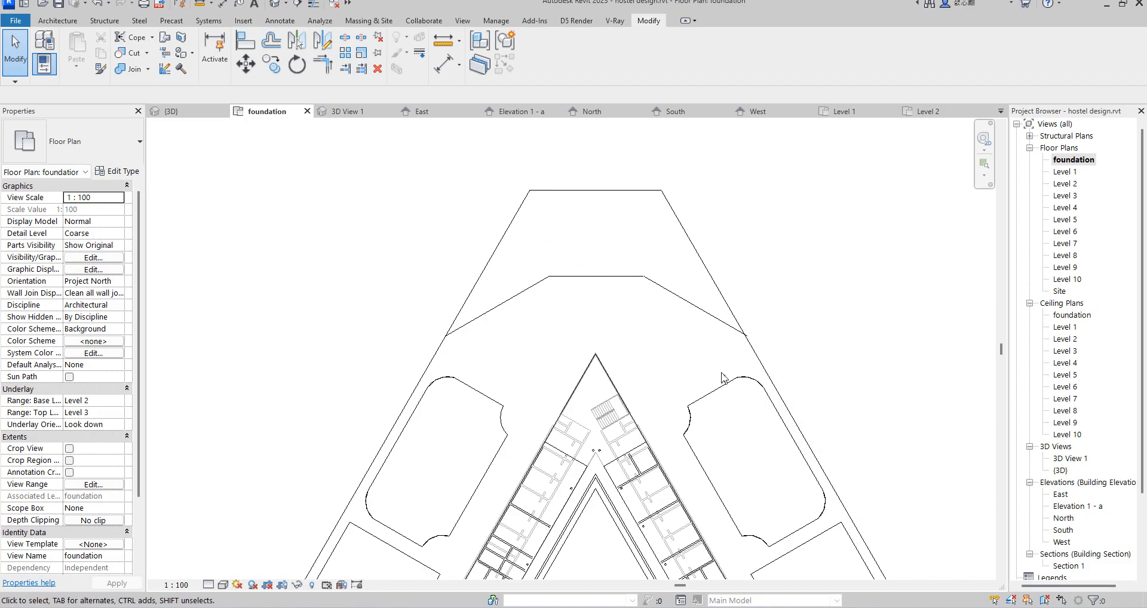
Step: Create an in-place model component in the Casework category, accepting the suggested name
{"action": "left_click", "coordinate": [61, 21]}
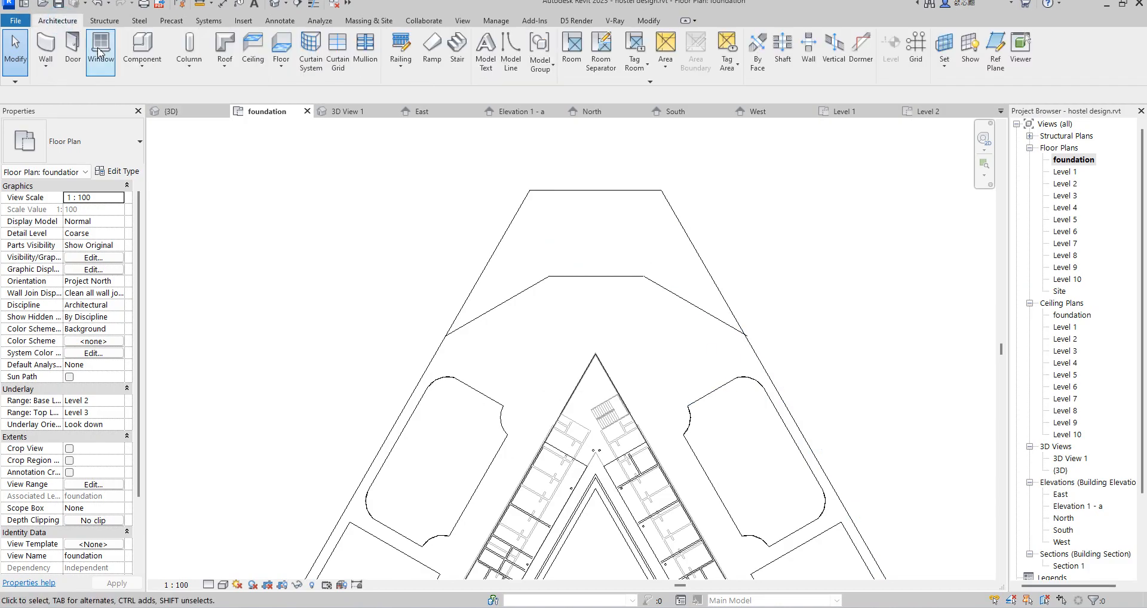
{"action": "left_click", "coordinate": [142, 63]}
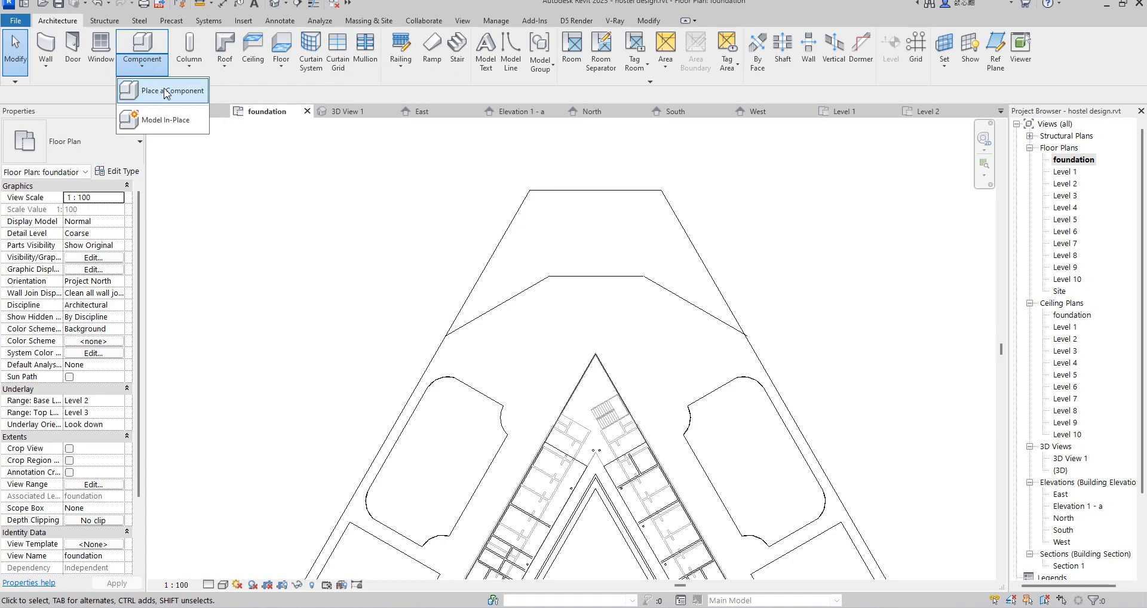
{"action": "left_click", "coordinate": [163, 121]}
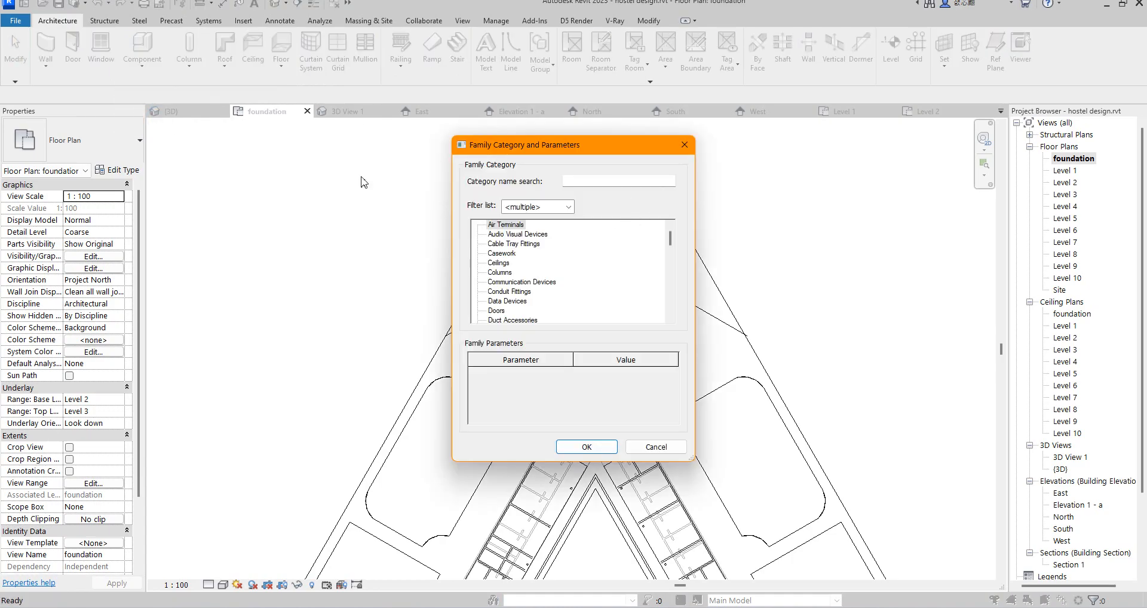
{"action": "left_click", "coordinate": [586, 447]}
{"action": "left_click", "coordinate": [572, 329]}
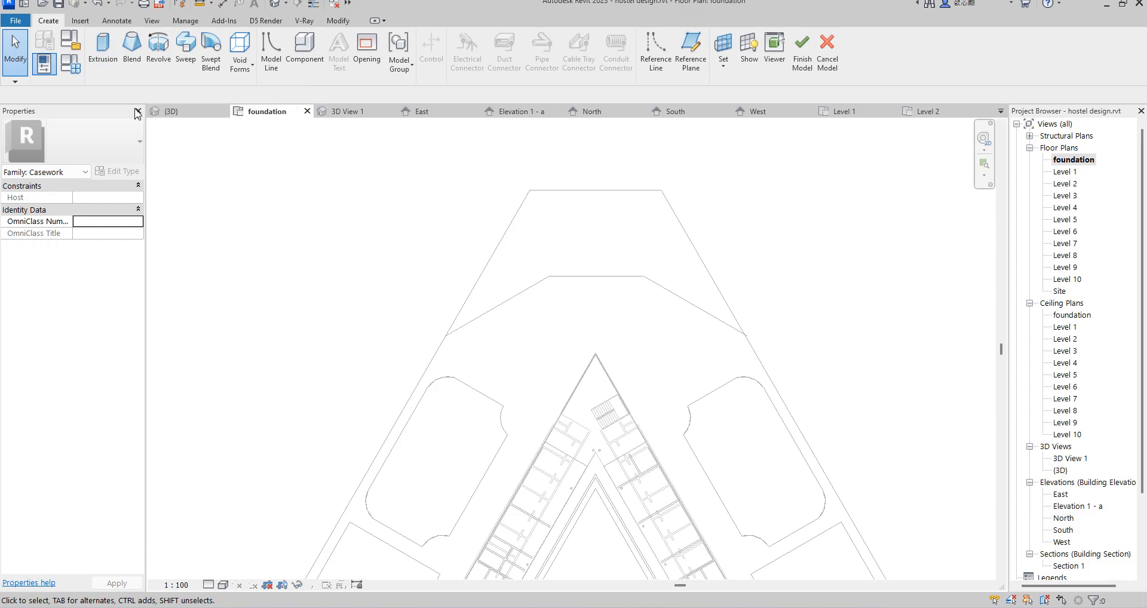
Step: Start an extrusion and pick the six existing site lines around the area beyond the building's apex as its sketch
{"action": "left_click", "coordinate": [107, 63]}
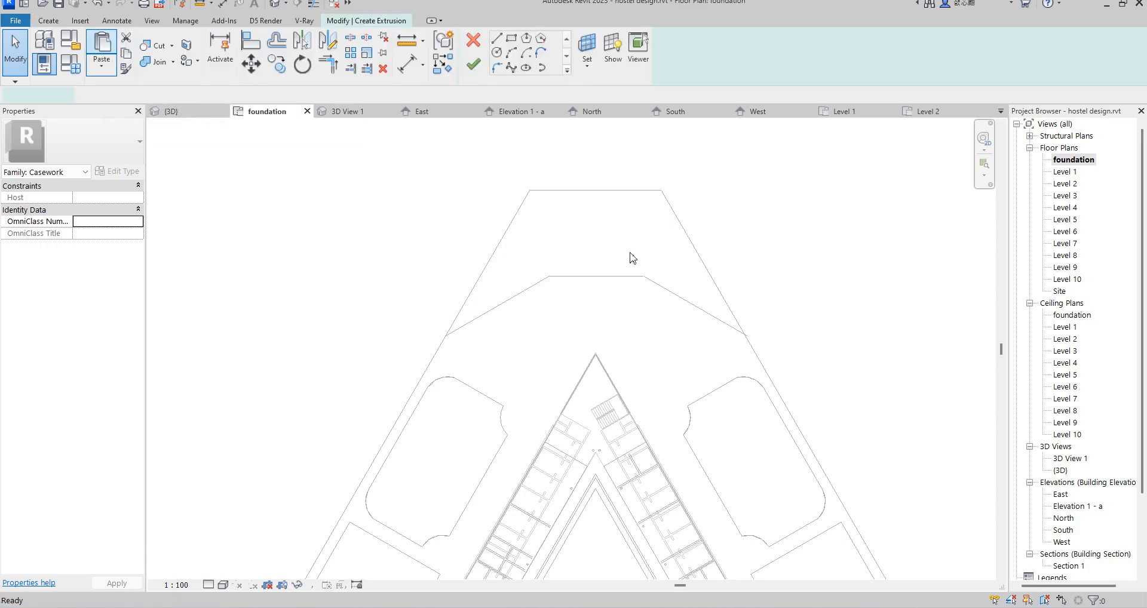
{"action": "left_click", "coordinate": [566, 70]}
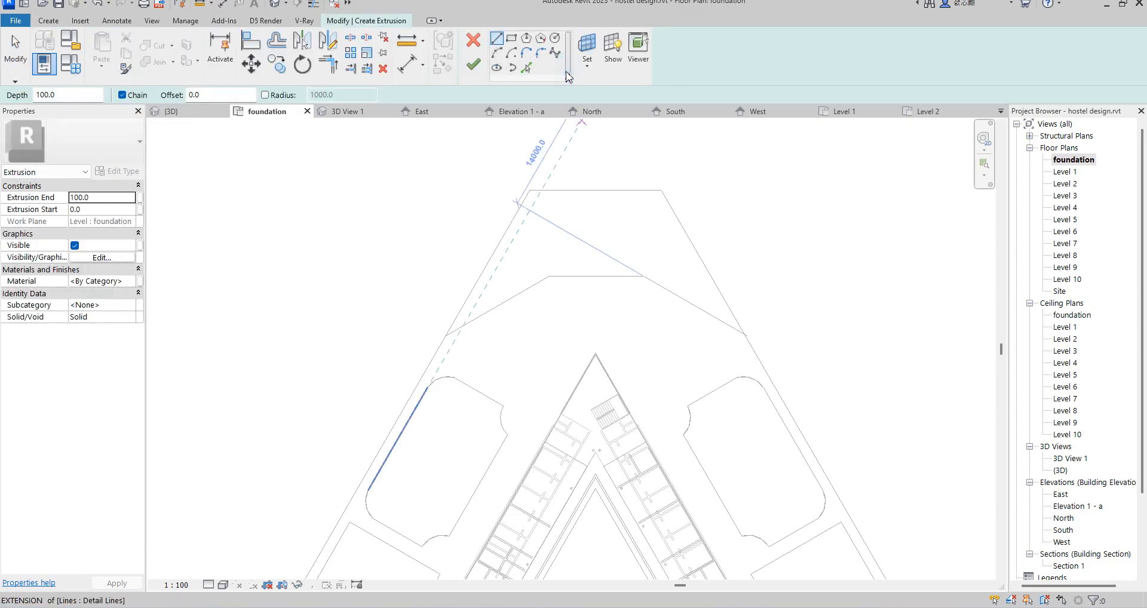
{"action": "left_click", "coordinate": [527, 72]}
{"action": "left_click", "coordinate": [531, 288]}
{"action": "left_click", "coordinate": [583, 278]}
{"action": "left_click", "coordinate": [690, 302]}
{"action": "left_click", "coordinate": [703, 258]}
{"action": "left_click", "coordinate": [614, 190]}
{"action": "left_click", "coordinate": [509, 235]}
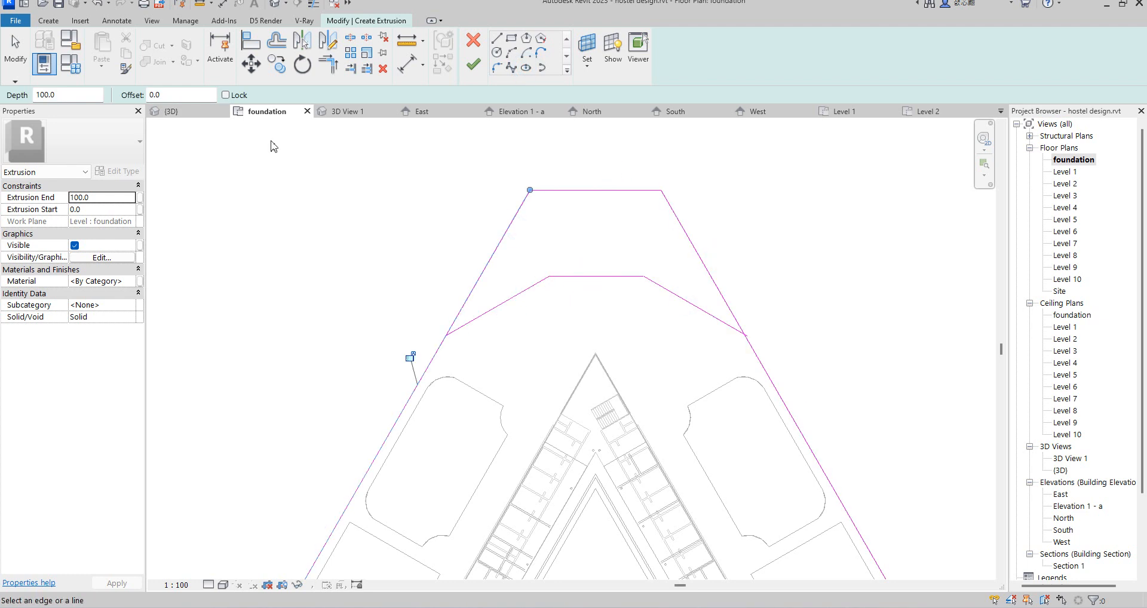
Step: Trim the two long side lines to corners with the slanted inner lines, closing the extrusion boundary
{"action": "left_click", "coordinate": [327, 66]}
{"action": "left_click", "coordinate": [467, 289]}
{"action": "left_click", "coordinate": [481, 315]}
{"action": "left_click", "coordinate": [669, 293]}
{"action": "left_click", "coordinate": [721, 280]}
{"action": "left_click", "coordinate": [720, 289]}
{"action": "left_click", "coordinate": [710, 319]}
{"action": "scroll", "coordinate": [768, 323], "scroll_direction": "down", "scroll_amount": 3}
{"action": "scroll", "coordinate": [742, 295], "scroll_direction": "up", "scroll_amount": 3}
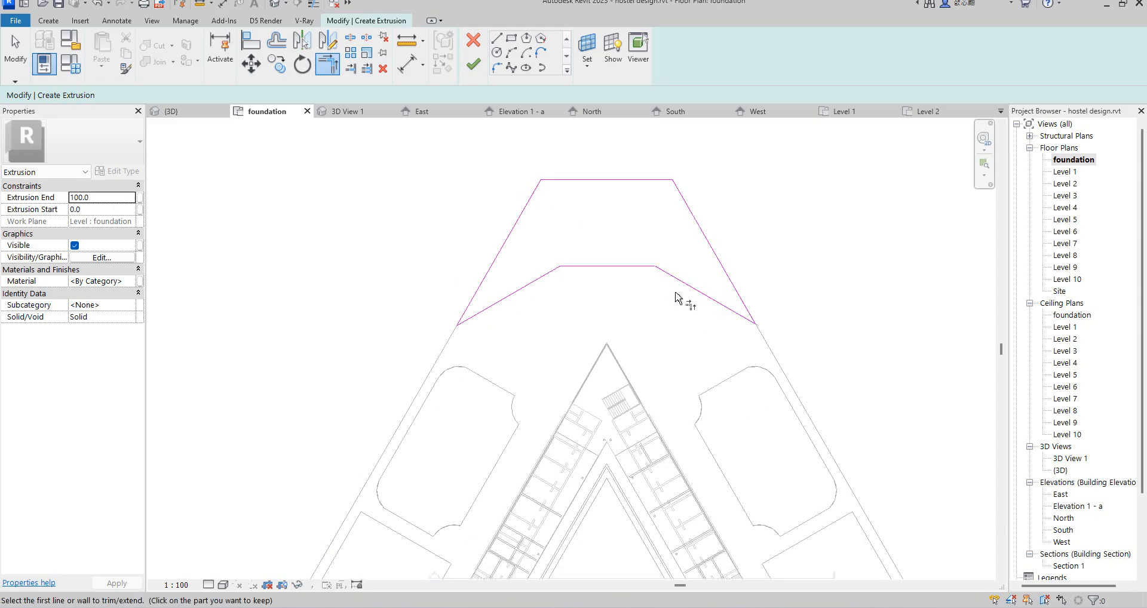
{"action": "scroll", "coordinate": [571, 270], "scroll_direction": "up", "scroll_amount": 3}
{"action": "scroll", "coordinate": [622, 290], "scroll_direction": "down", "scroll_amount": 2}
{"action": "scroll", "coordinate": [608, 248], "scroll_direction": "up", "scroll_amount": 2}
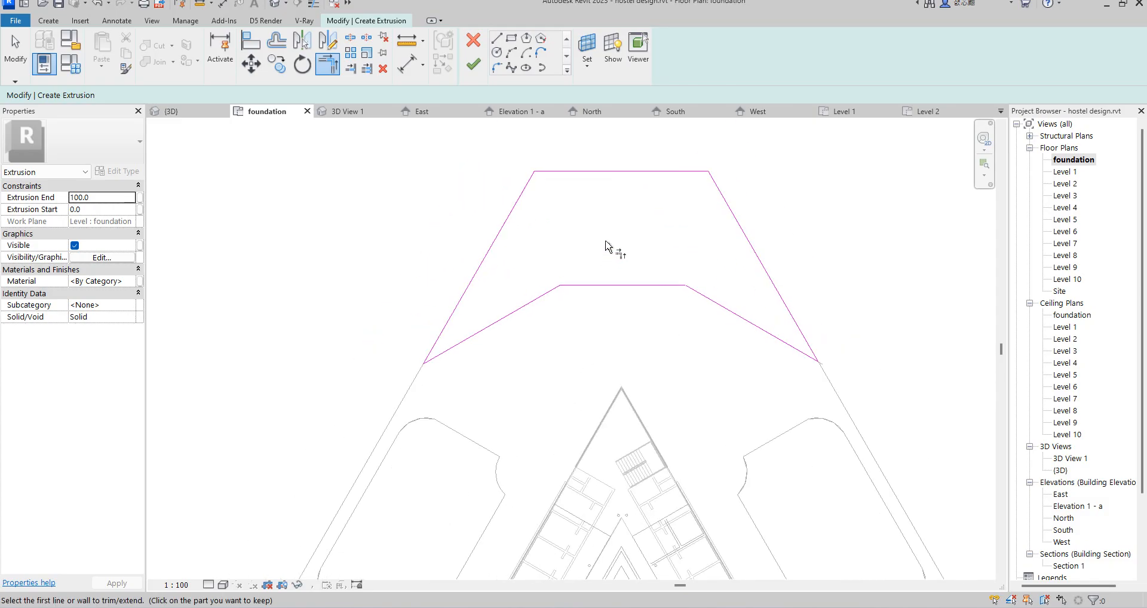
{"action": "right_click", "coordinate": [605, 229]}
{"action": "left_click", "coordinate": [651, 239]}
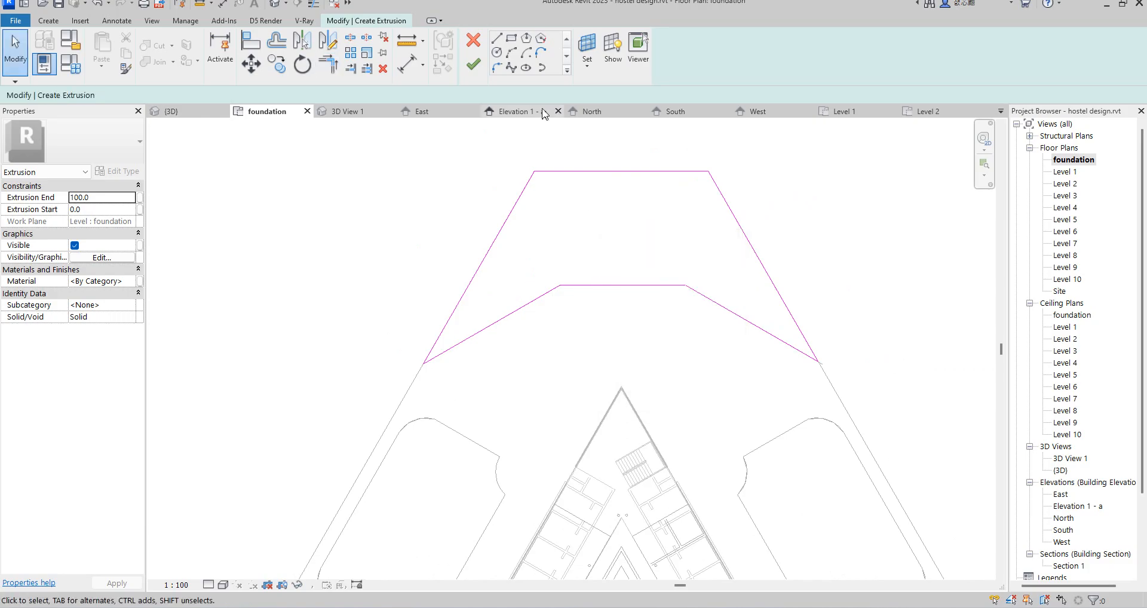
Step: Draw a vertical line across the extrusion sketch from the inner horizontal edge to the outer horizontal edge, near the centre
{"action": "left_click", "coordinate": [497, 39]}
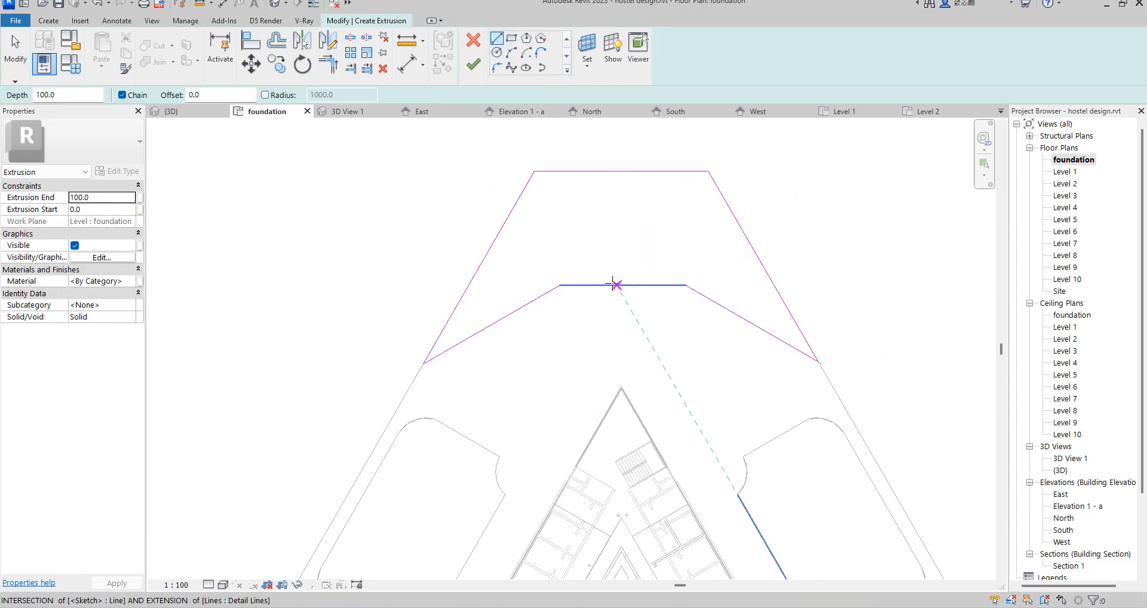
{"action": "left_click", "coordinate": [621, 285]}
{"action": "left_click", "coordinate": [621, 170]}
{"action": "scroll", "coordinate": [607, 217], "scroll_direction": "up", "scroll_amount": 2}
{"action": "key", "text": "Escape"}
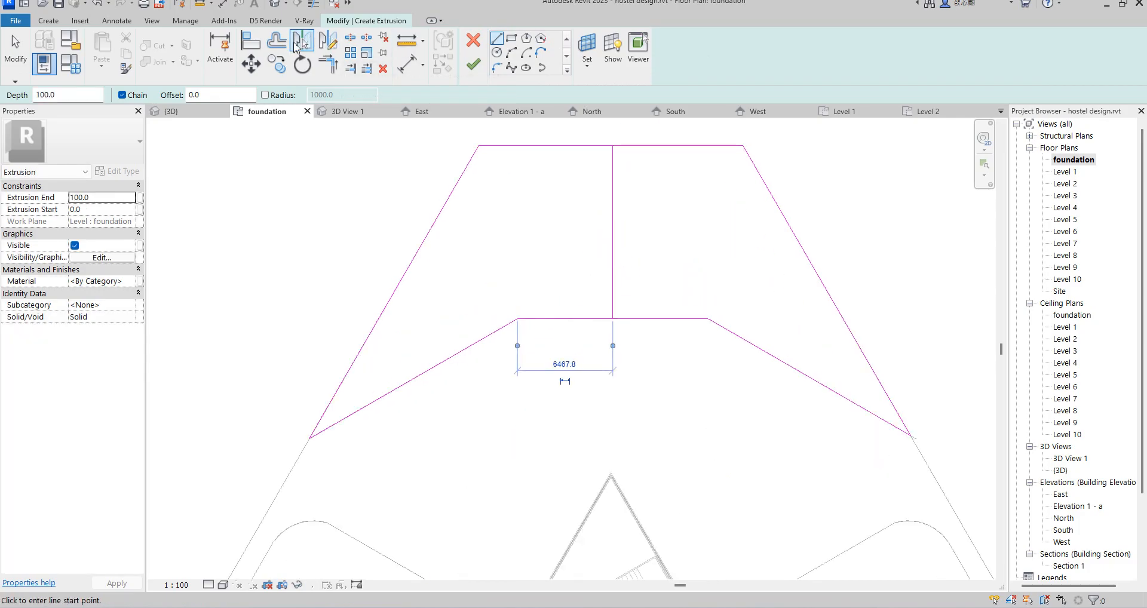
Step: Offset the vertical dividing line 500 mm to its left without keeping a copy
{"action": "left_click", "coordinate": [273, 44]}
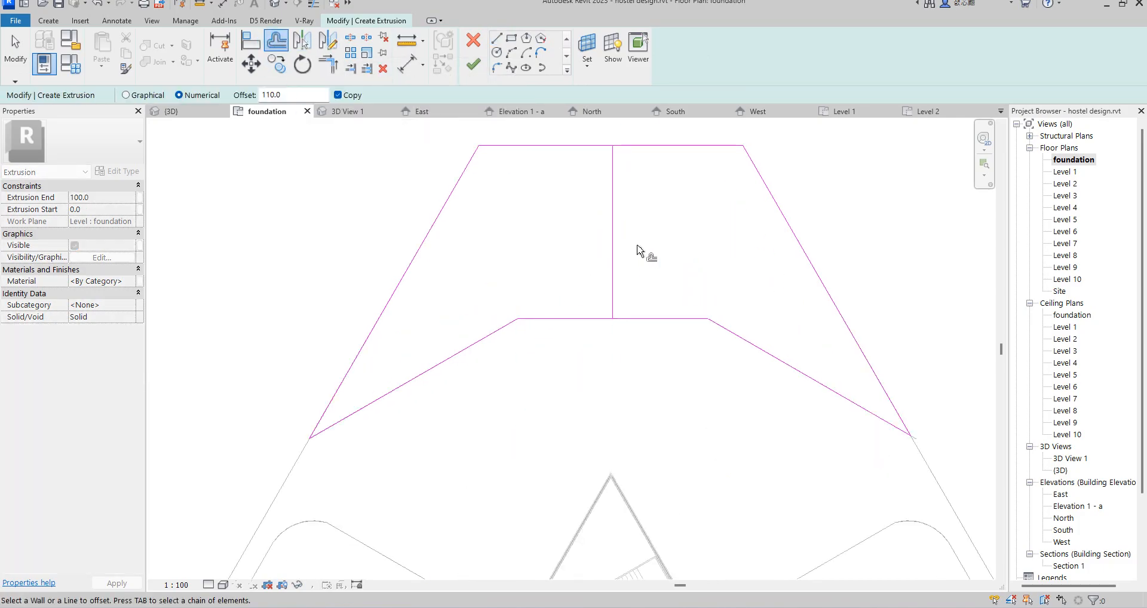
{"action": "left_click", "coordinate": [338, 96]}
{"action": "left_click", "coordinate": [293, 94]}
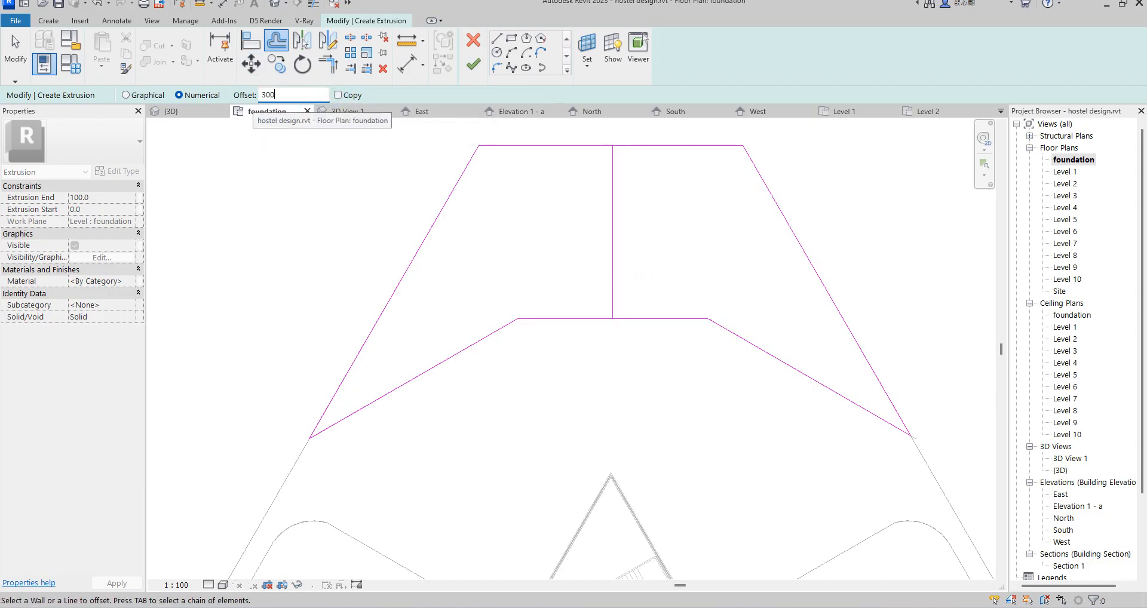
{"action": "left_click", "coordinate": [281, 94]}
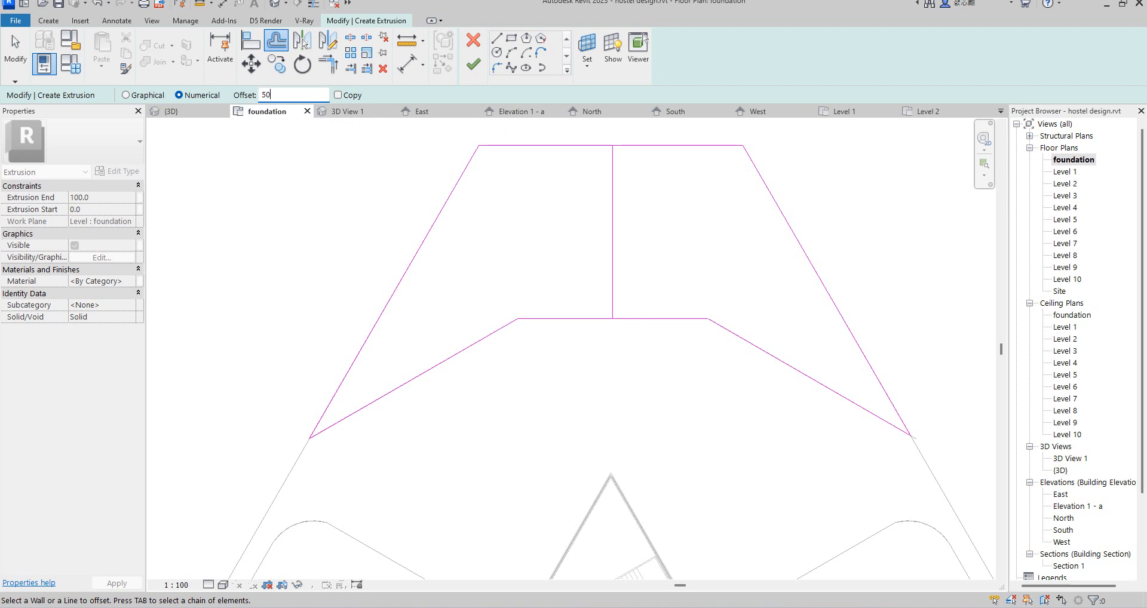
{"action": "left_click", "coordinate": [609, 229]}
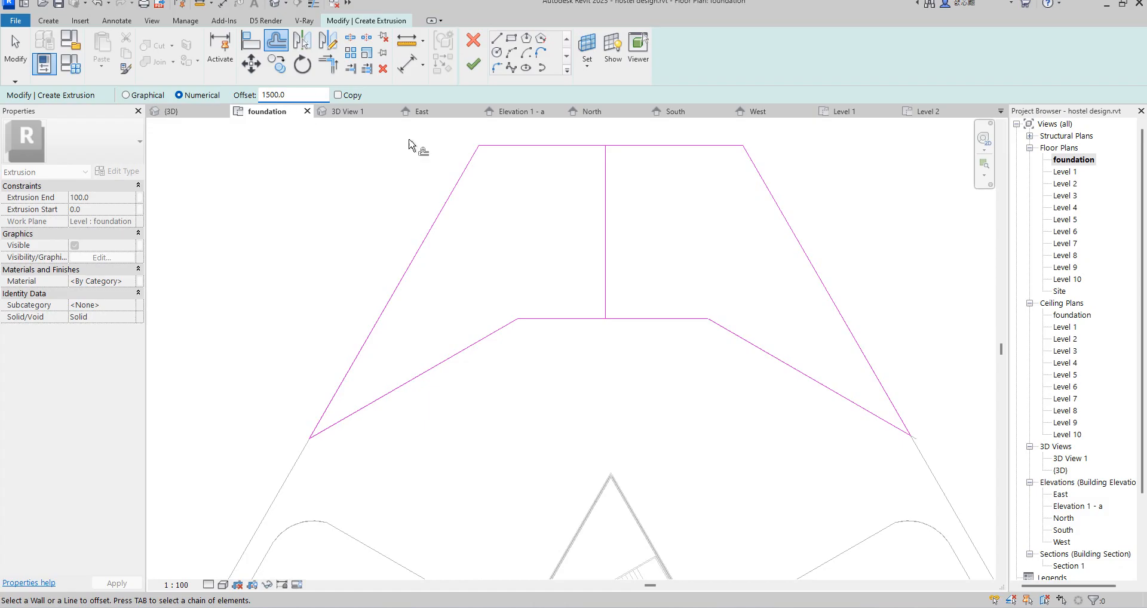
Step: Offset a copy of the dividing line 1500 mm to its right, marking out a narrow central strip
{"action": "left_click", "coordinate": [605, 202]}
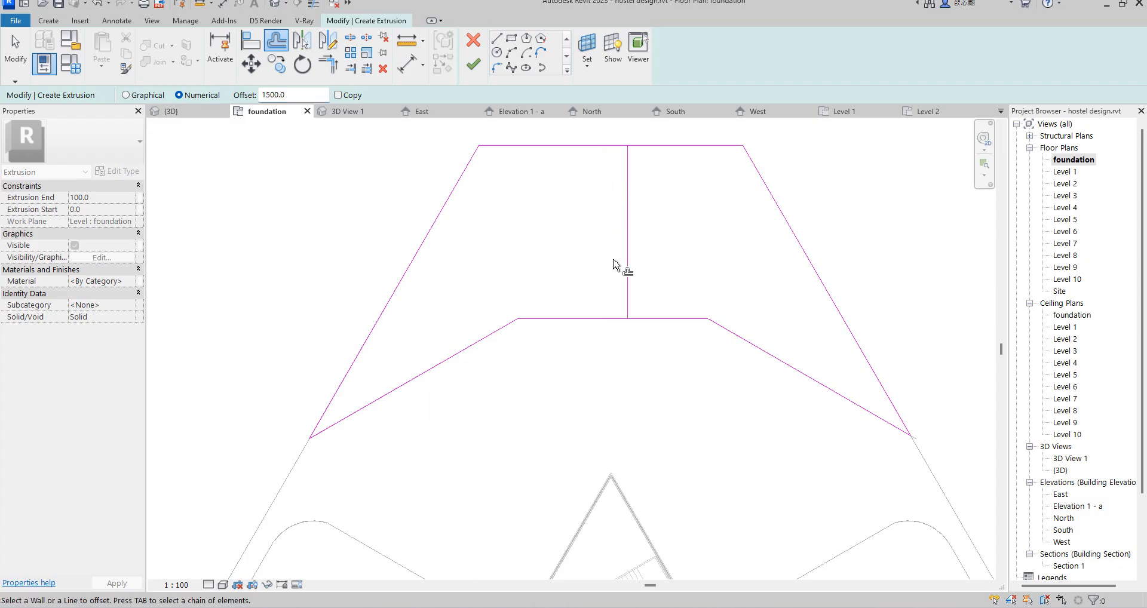
{"action": "left_click", "coordinate": [620, 229]}
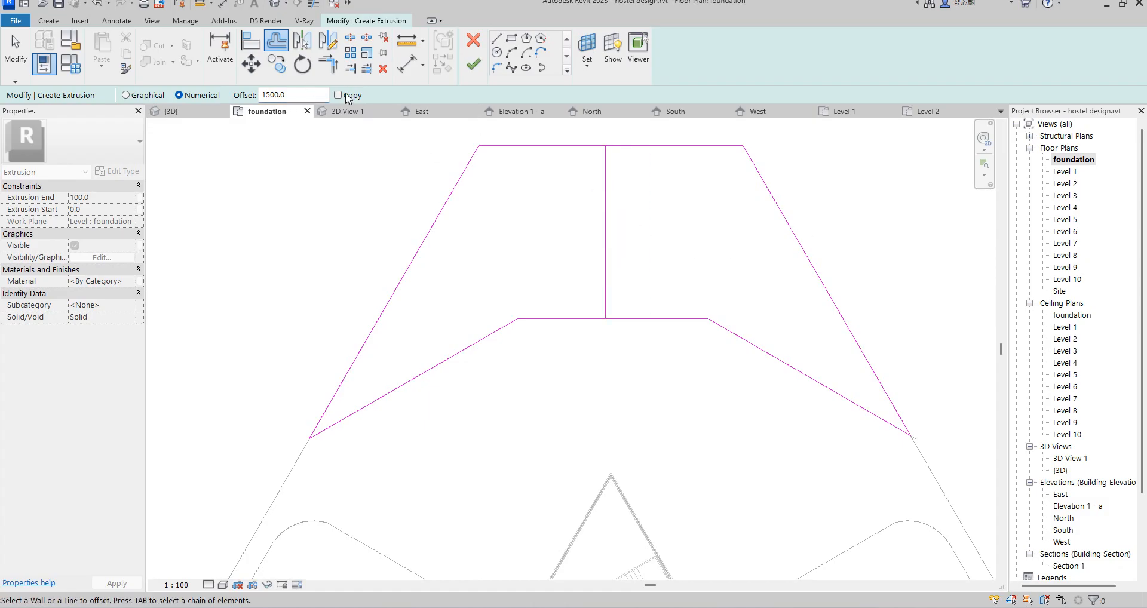
{"action": "left_click", "coordinate": [611, 220]}
Step: Split the outer and inner horizontal sketch edges between the two vertical lines
{"action": "left_click", "coordinate": [350, 37]}
{"action": "left_click", "coordinate": [616, 145]}
{"action": "left_click", "coordinate": [618, 318]}
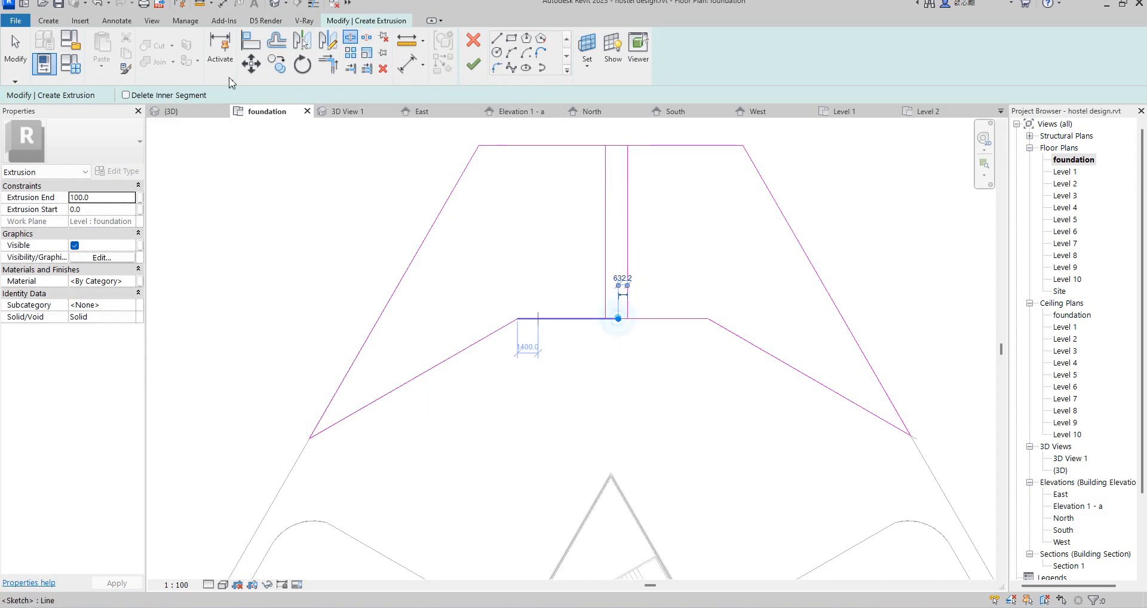
Step: Trim both vertical lines to corners with the split edges, forming two closed shapes beside the strip, and finish the extrusion
{"action": "left_click", "coordinate": [328, 63]}
{"action": "left_click", "coordinate": [577, 318]}
{"action": "left_click", "coordinate": [606, 276]}
{"action": "left_click", "coordinate": [627, 294]}
{"action": "left_click", "coordinate": [670, 319]}
{"action": "left_click", "coordinate": [627, 182]}
{"action": "left_click", "coordinate": [655, 145]}
{"action": "left_click", "coordinate": [605, 172]}
{"action": "left_click", "coordinate": [566, 142]}
{"action": "scroll", "coordinate": [603, 197], "scroll_direction": "down", "scroll_amount": 2}
{"action": "left_click", "coordinate": [472, 64]}
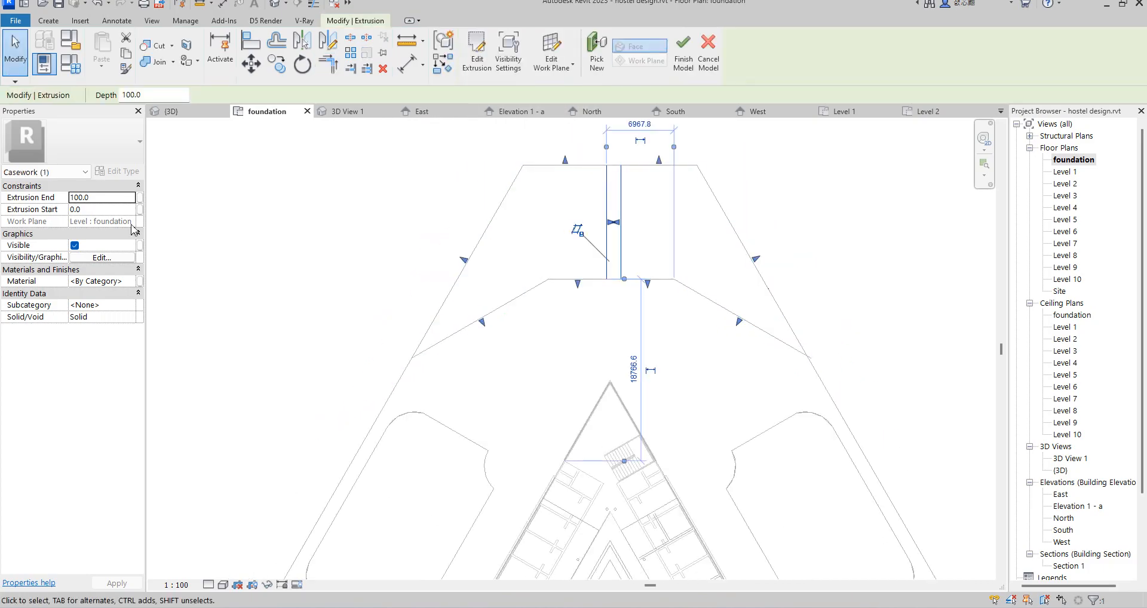
Step: Choose Air Infiltration Barrier(10) as the extrusion's material and show its appearance settings
{"action": "left_click", "coordinate": [131, 285]}
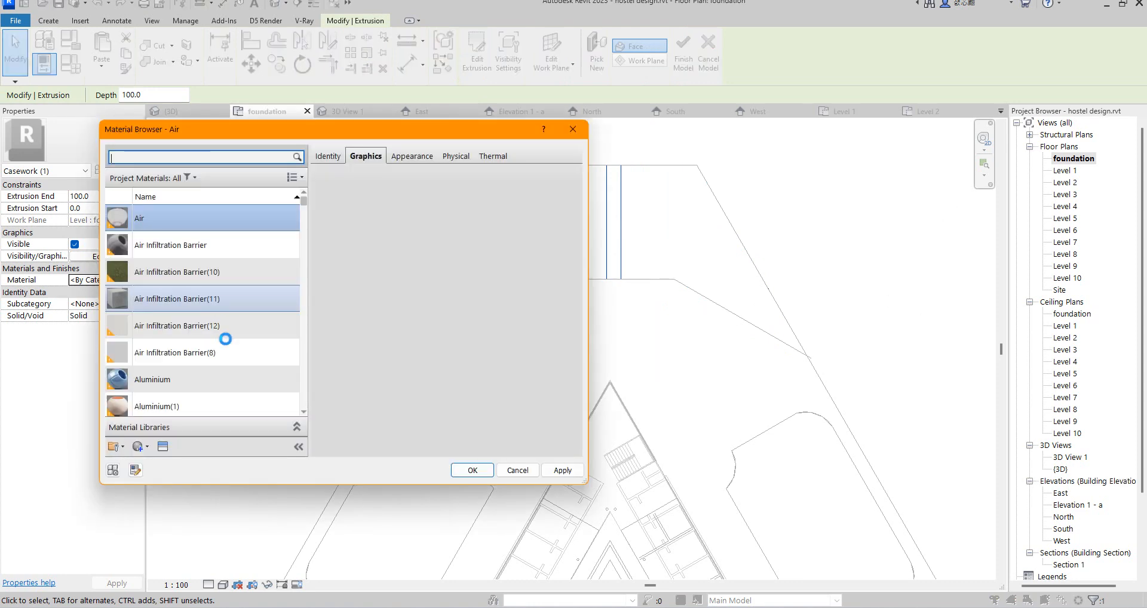
{"action": "left_click", "coordinate": [208, 274]}
{"action": "left_click", "coordinate": [428, 157]}
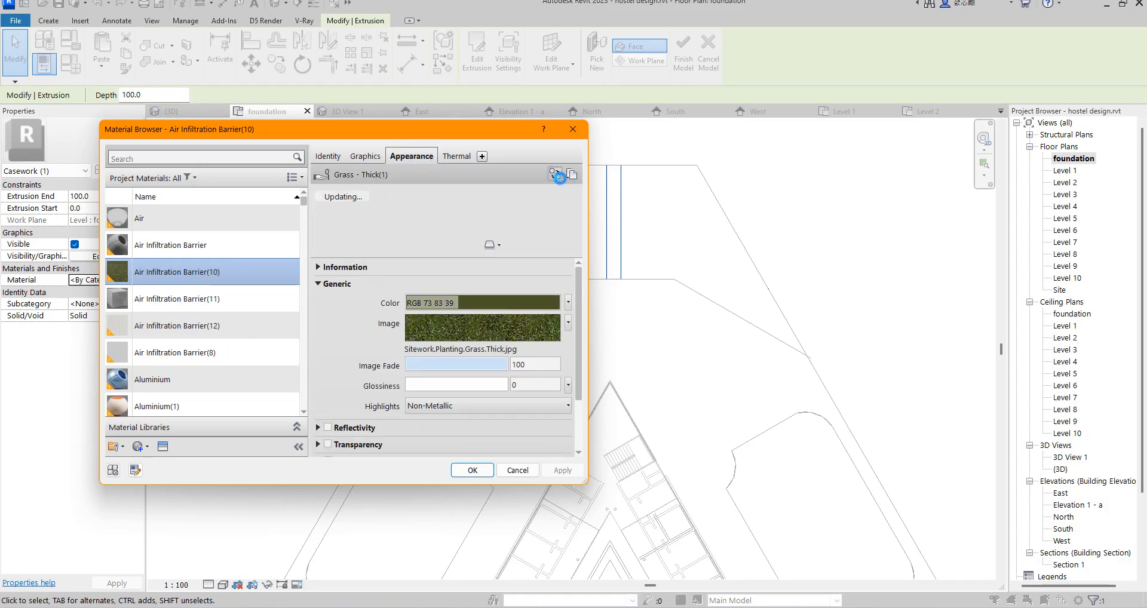
Step: Replace the material's appearance asset with Concrete - Walkway from the Sitework category of the Appearance Library
{"action": "left_click", "coordinate": [555, 174]}
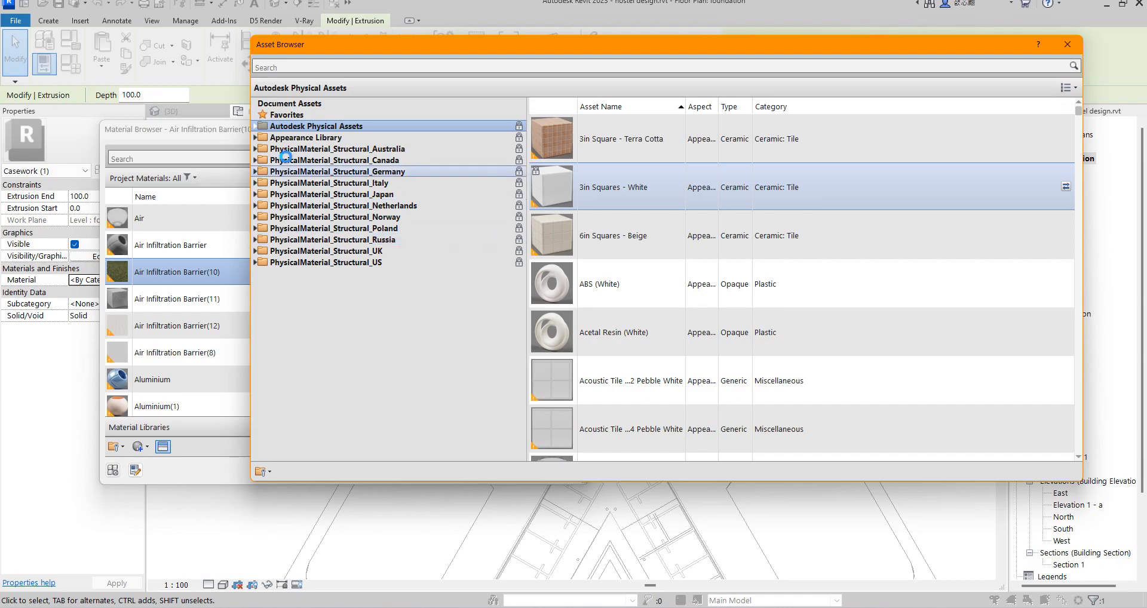
{"action": "left_click", "coordinate": [254, 137]}
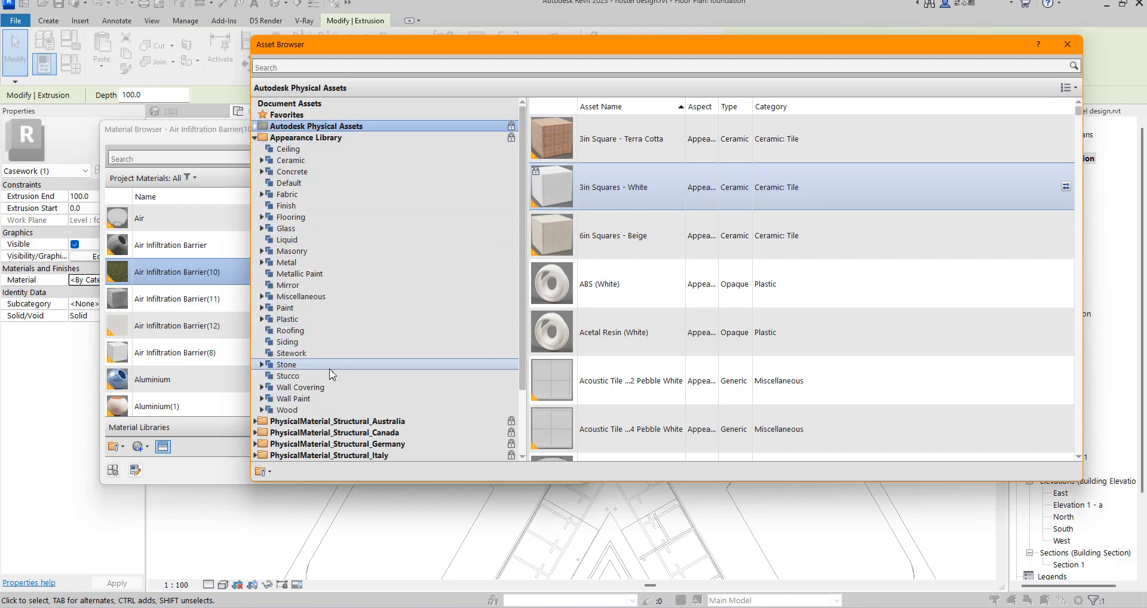
{"action": "left_click", "coordinate": [291, 353]}
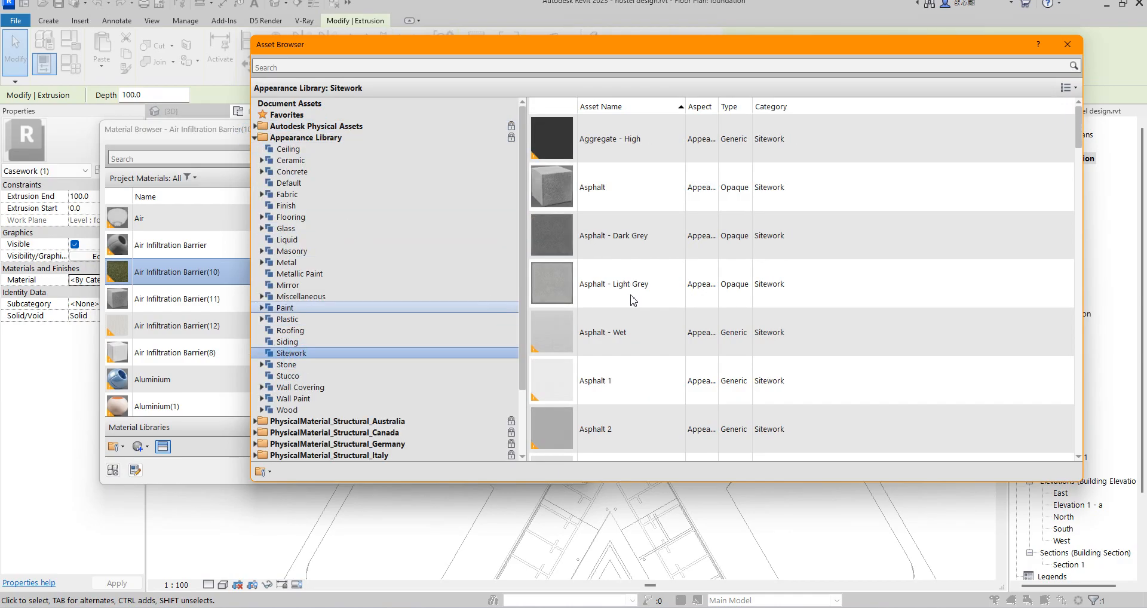
{"action": "scroll", "coordinate": [629, 307], "scroll_direction": "down", "scroll_amount": 5}
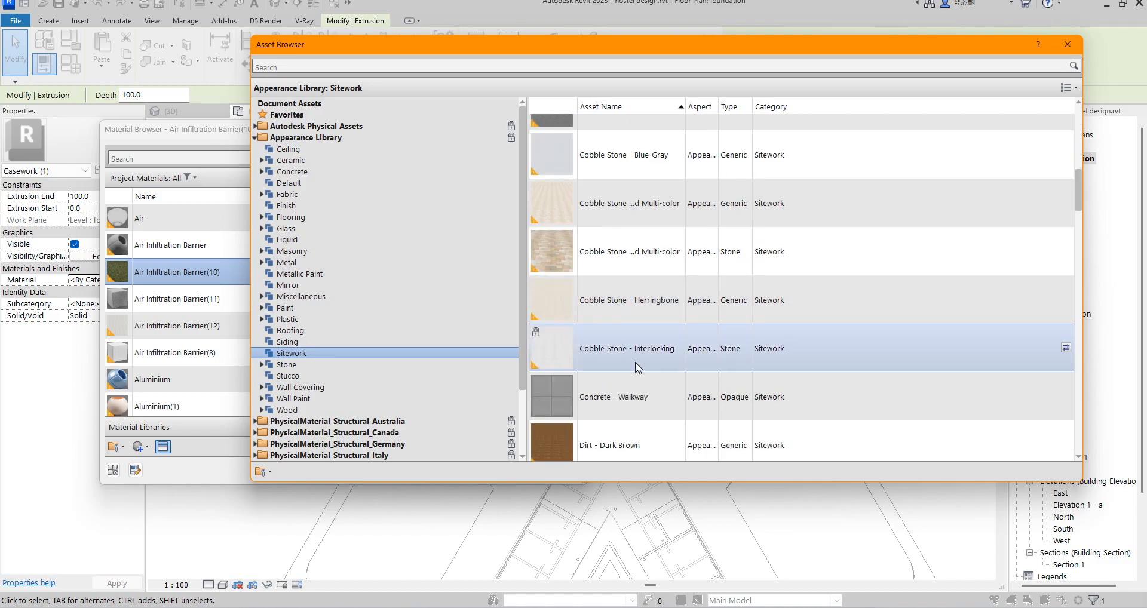
{"action": "scroll", "coordinate": [630, 376], "scroll_direction": "down", "scroll_amount": 4}
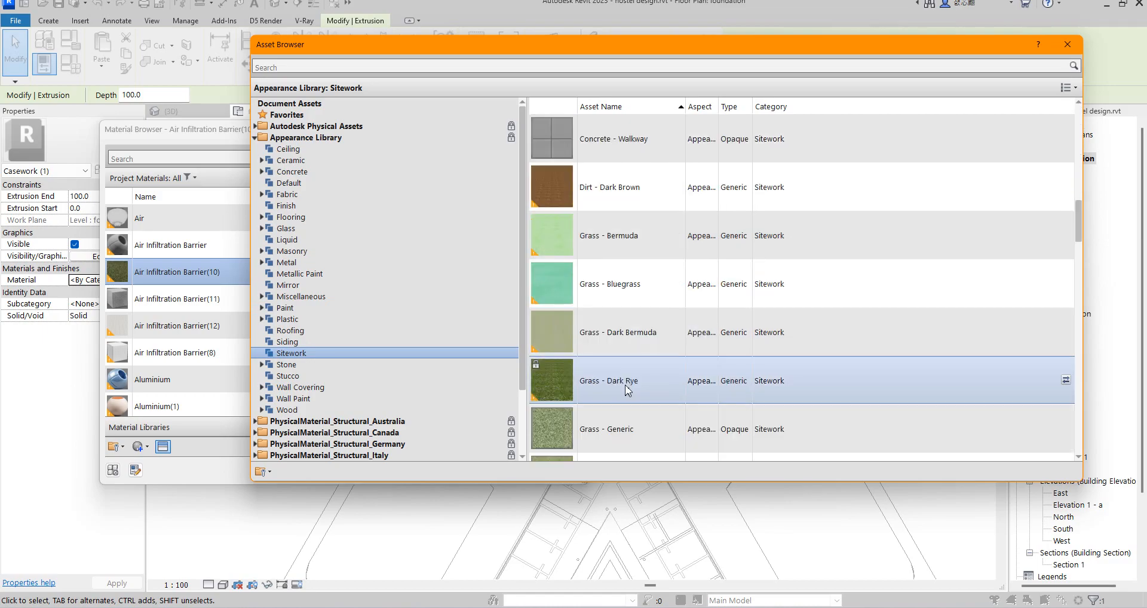
{"action": "scroll", "coordinate": [627, 389], "scroll_direction": "down", "scroll_amount": 10}
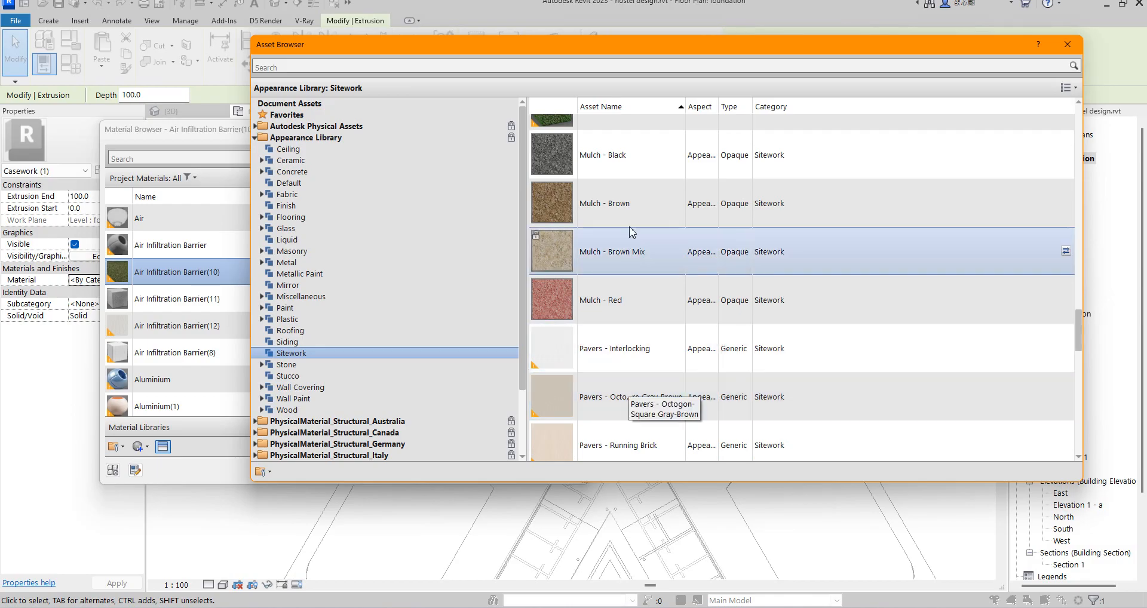
{"action": "scroll", "coordinate": [622, 418], "scroll_direction": "down", "scroll_amount": 5}
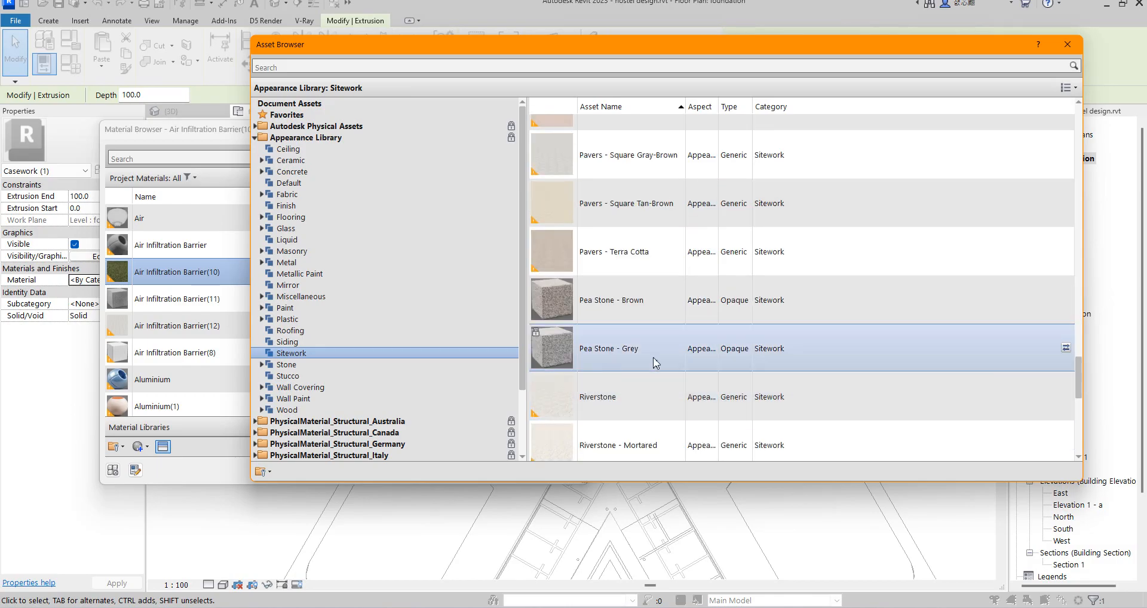
{"action": "scroll", "coordinate": [669, 334], "scroll_direction": "down", "scroll_amount": 5}
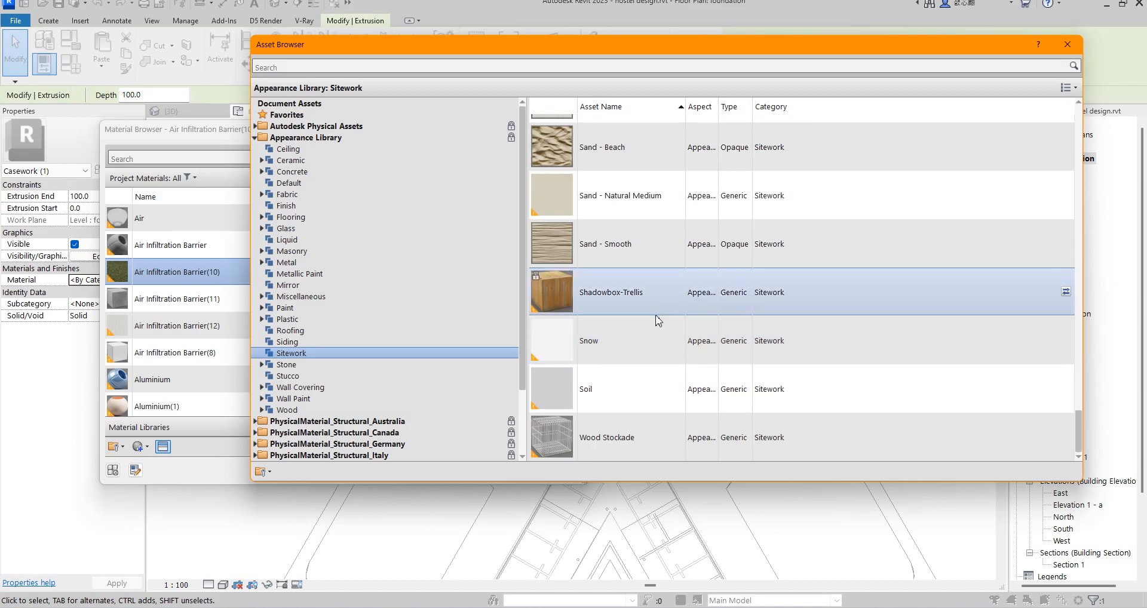
{"action": "scroll", "coordinate": [645, 400], "scroll_direction": "up", "scroll_amount": 10}
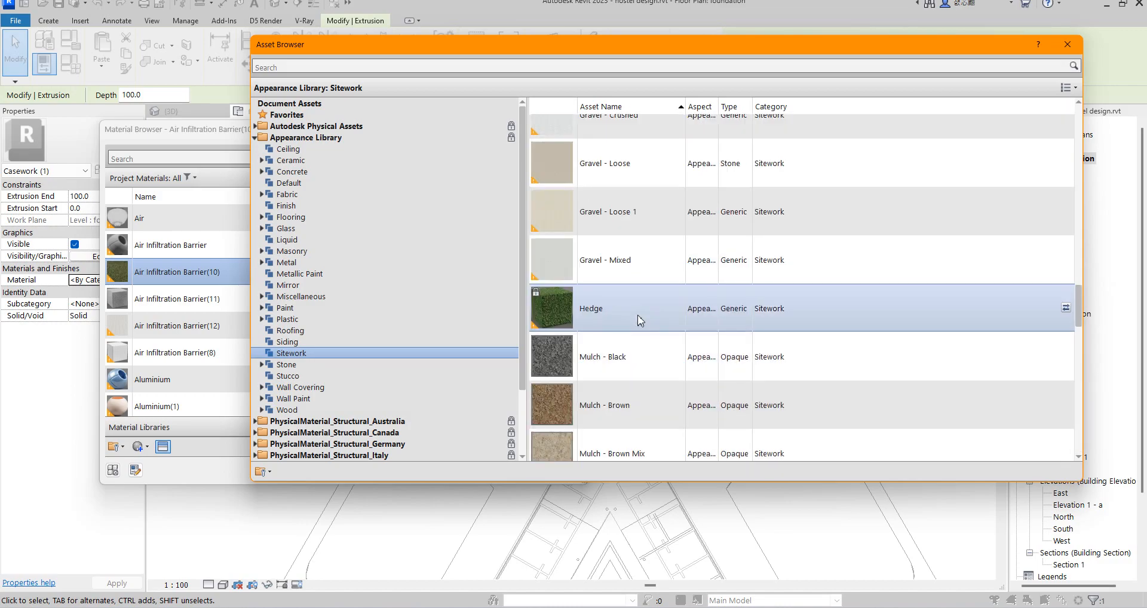
{"action": "scroll", "coordinate": [640, 320], "scroll_direction": "up", "scroll_amount": 6}
{"action": "scroll", "coordinate": [640, 320], "scroll_direction": "up", "scroll_amount": 3}
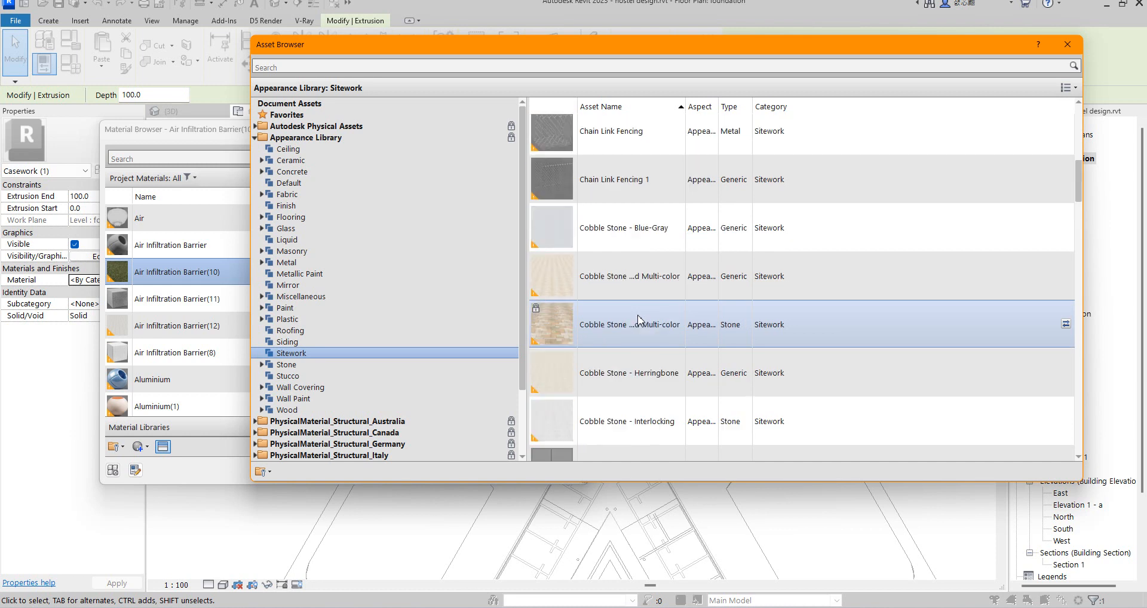
{"action": "scroll", "coordinate": [595, 247], "scroll_direction": "up", "scroll_amount": 6}
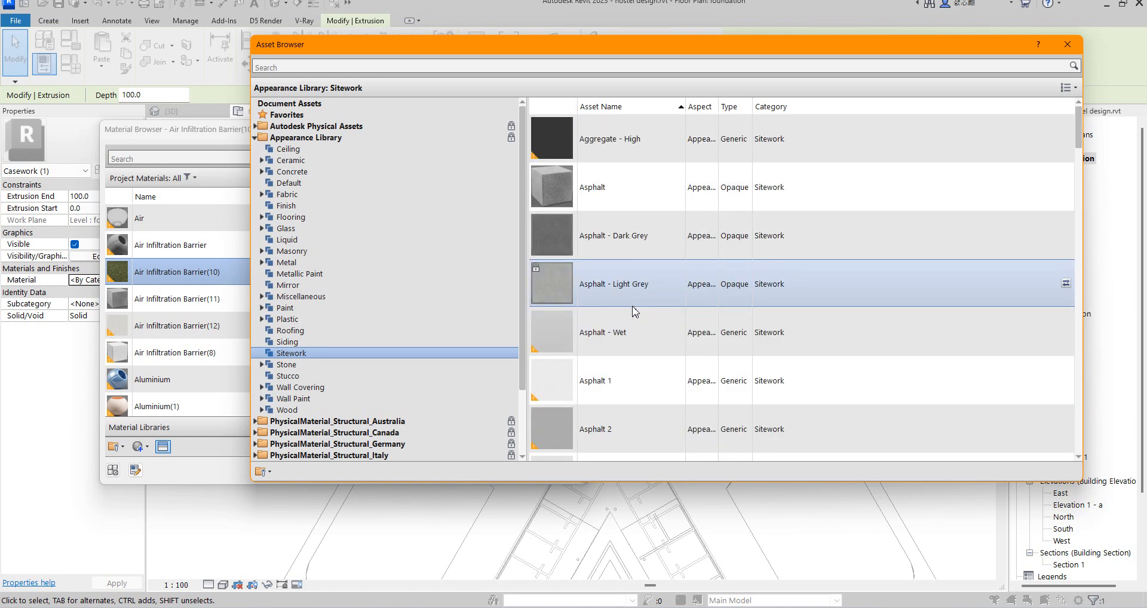
{"action": "scroll", "coordinate": [634, 311], "scroll_direction": "down", "scroll_amount": 6}
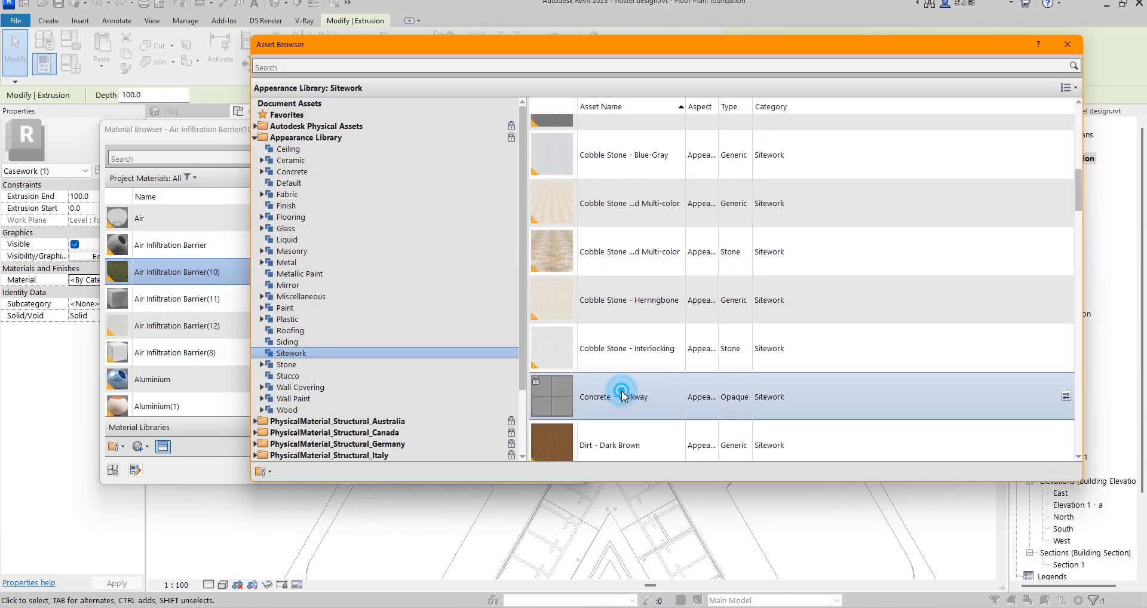
{"action": "left_click", "coordinate": [1067, 44]}
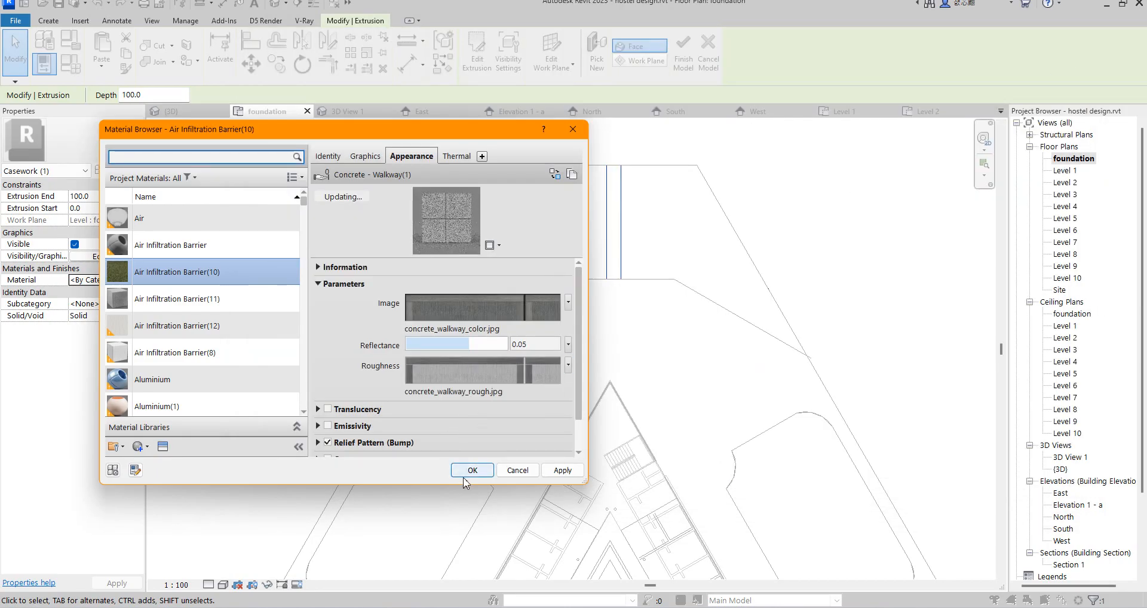
Step: Check the walkway image's texture settings and assign the material to the extrusion
{"action": "left_click", "coordinate": [476, 307]}
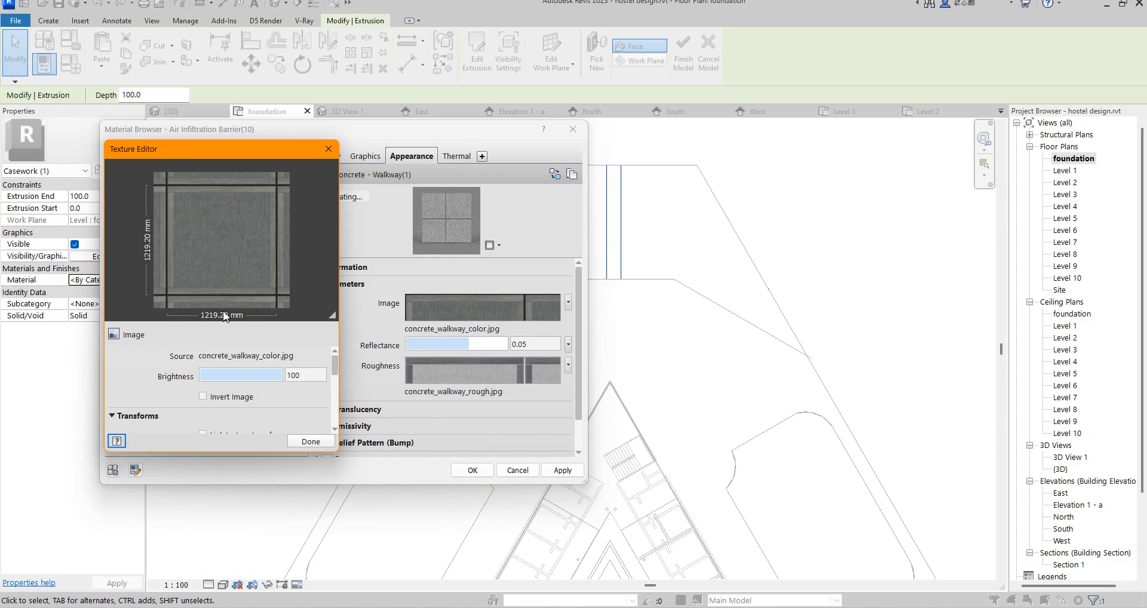
{"action": "left_click", "coordinate": [316, 441]}
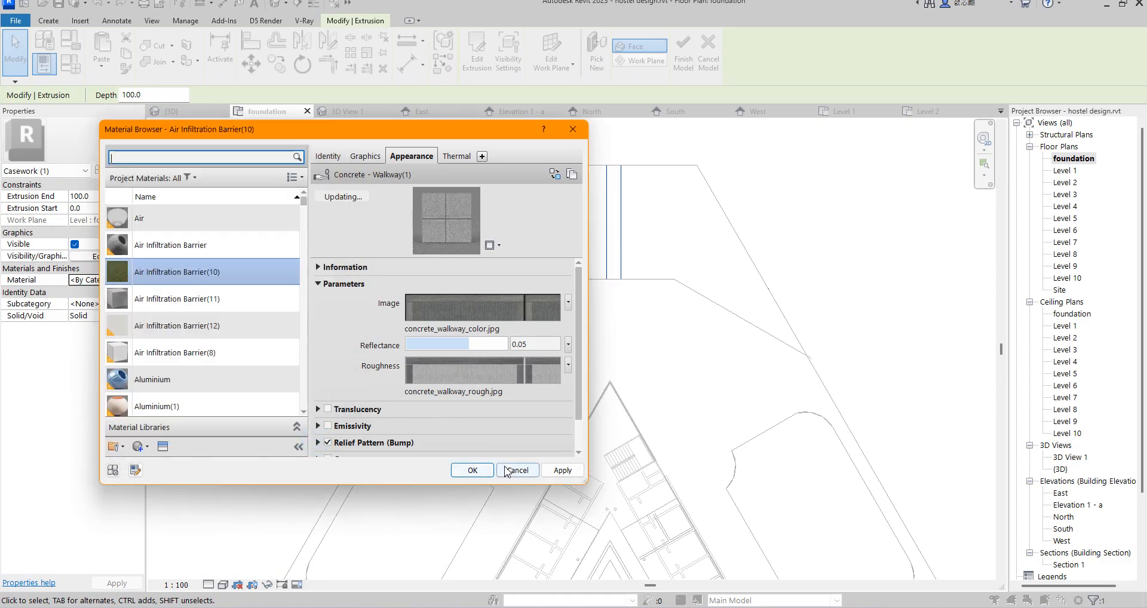
{"action": "left_click", "coordinate": [471, 470]}
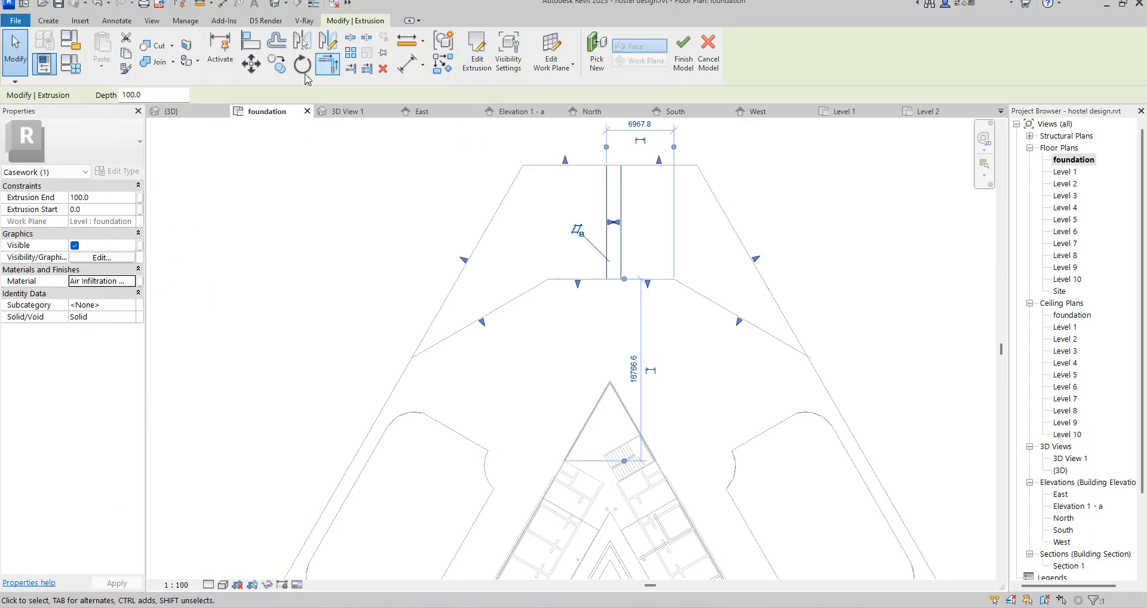
Step: Copy the extrusion about 3000 mm straight down toward the triangular building's apex, with multiple copying enabled
{"action": "left_click", "coordinate": [273, 67]}
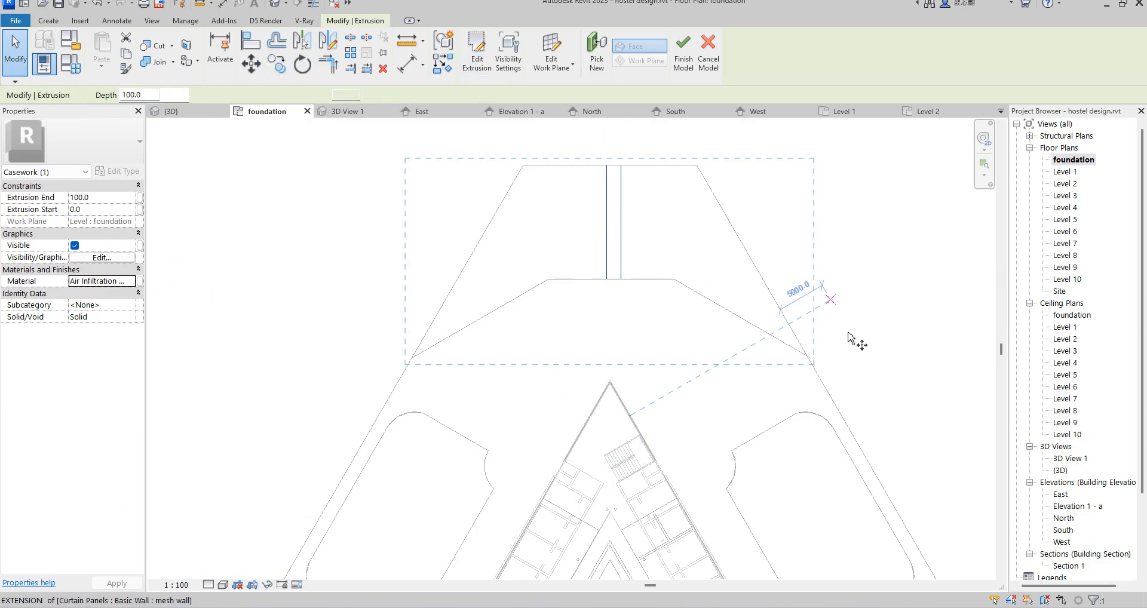
{"action": "scroll", "coordinate": [817, 369], "scroll_direction": "up", "scroll_amount": 2}
{"action": "left_click", "coordinate": [803, 352]}
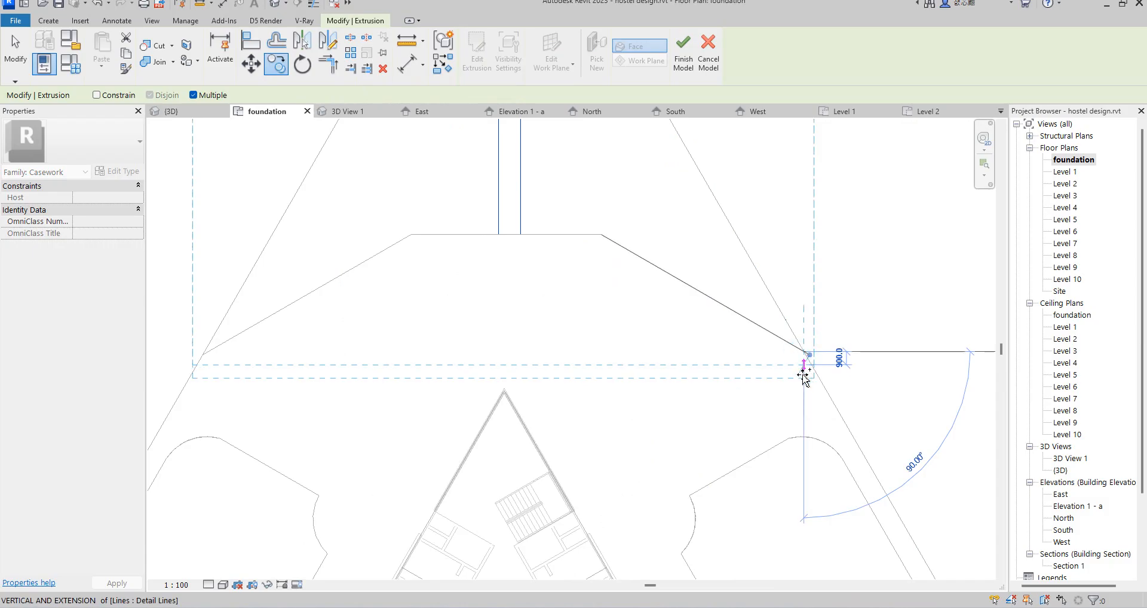
{"action": "type", "text": "1"}
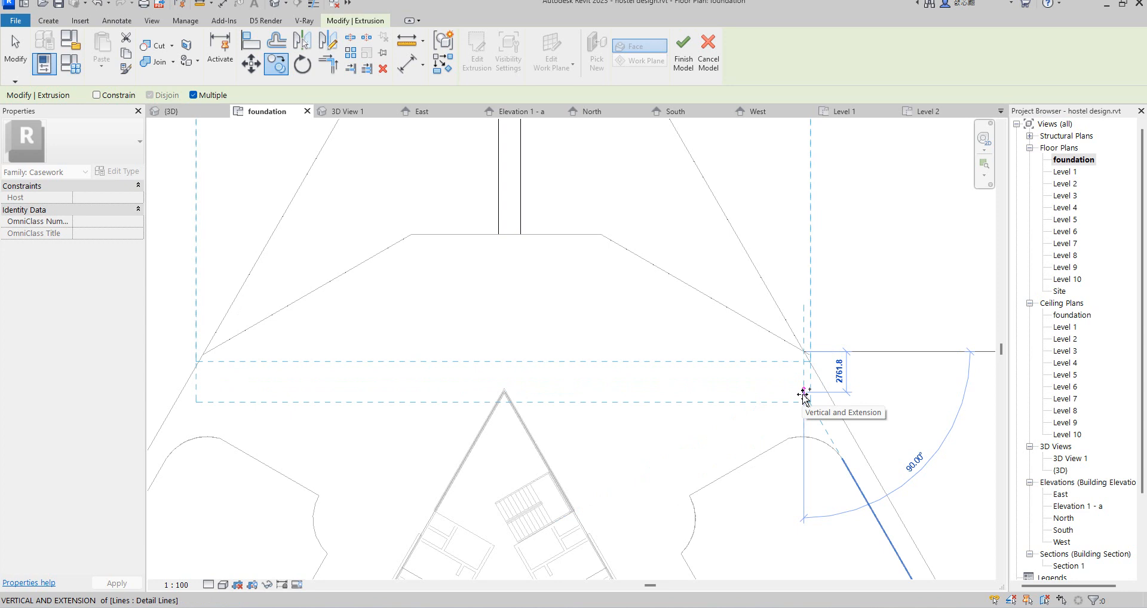
{"action": "left_click", "coordinate": [803, 398]}
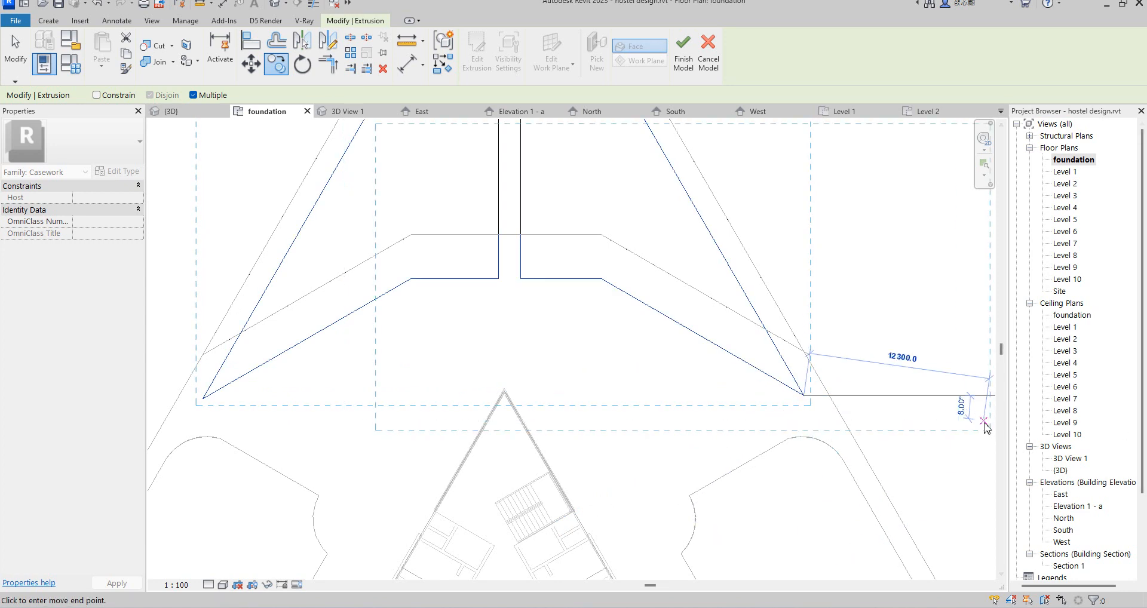
{"action": "key", "text": "Escape"}
{"action": "scroll", "coordinate": [599, 337], "scroll_direction": "down", "scroll_amount": 2}
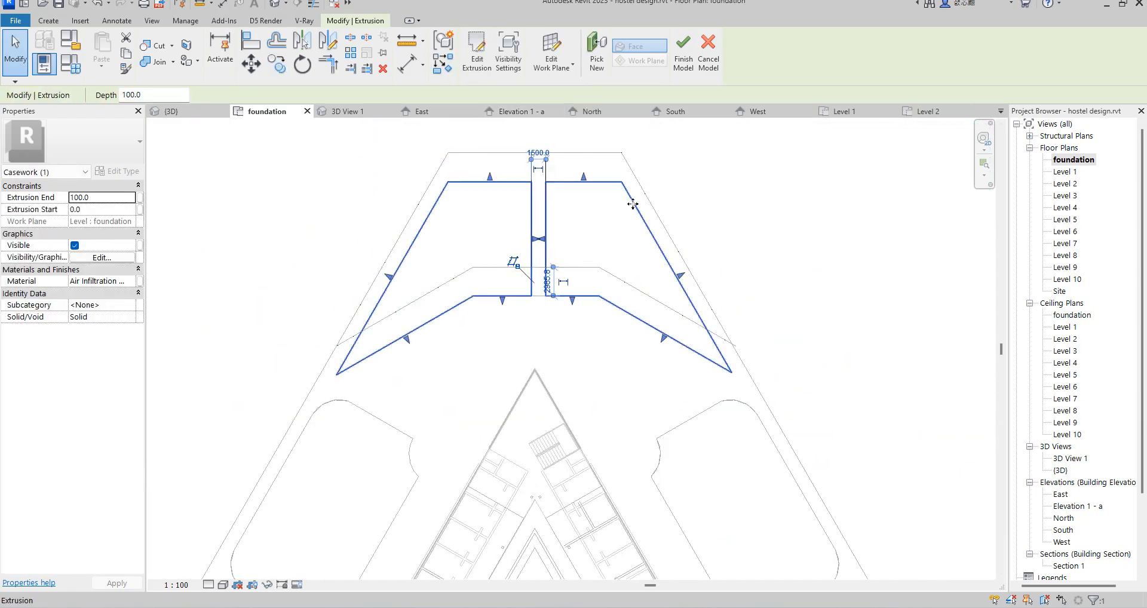
Step: Deselect the copied extrusion and open the {3D} view to inspect the model
{"action": "left_click", "coordinate": [697, 164]}
{"action": "scroll", "coordinate": [599, 190], "scroll_direction": "up", "scroll_amount": 3}
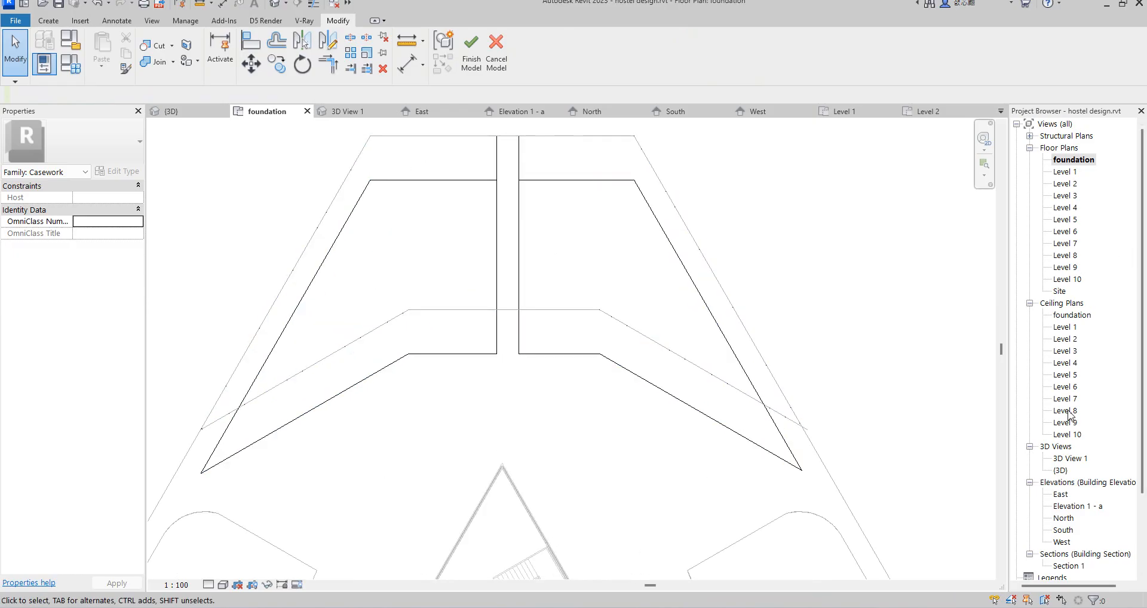
{"action": "double_click", "coordinate": [1062, 471]}
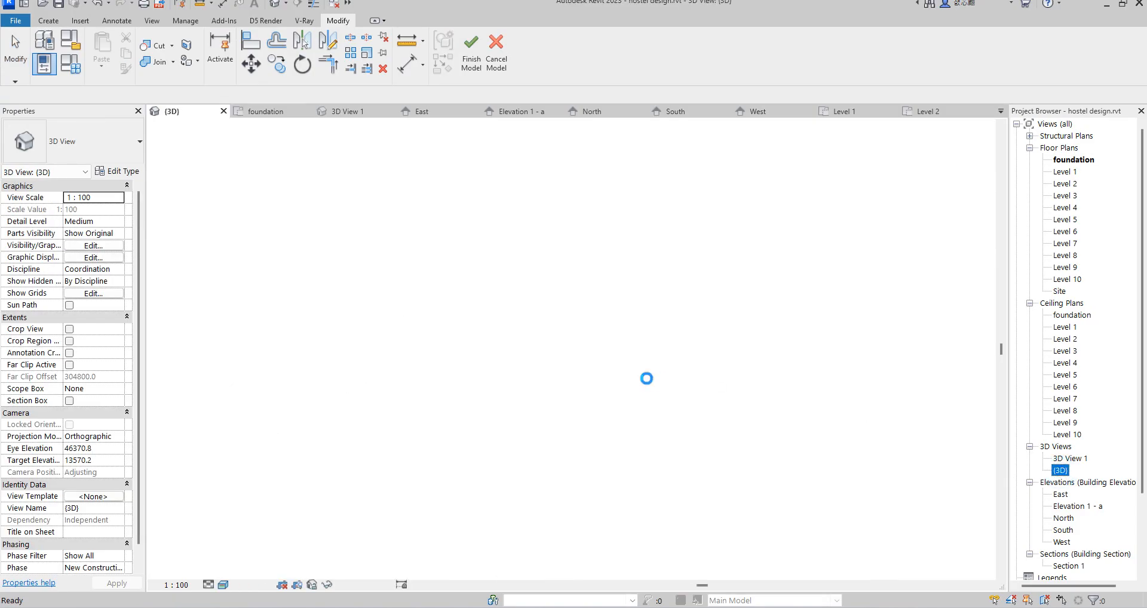
Step: Set the Extrusion End of the paving slab farthest from the building to 450
{"action": "scroll", "coordinate": [510, 430], "scroll_direction": "down", "scroll_amount": 3}
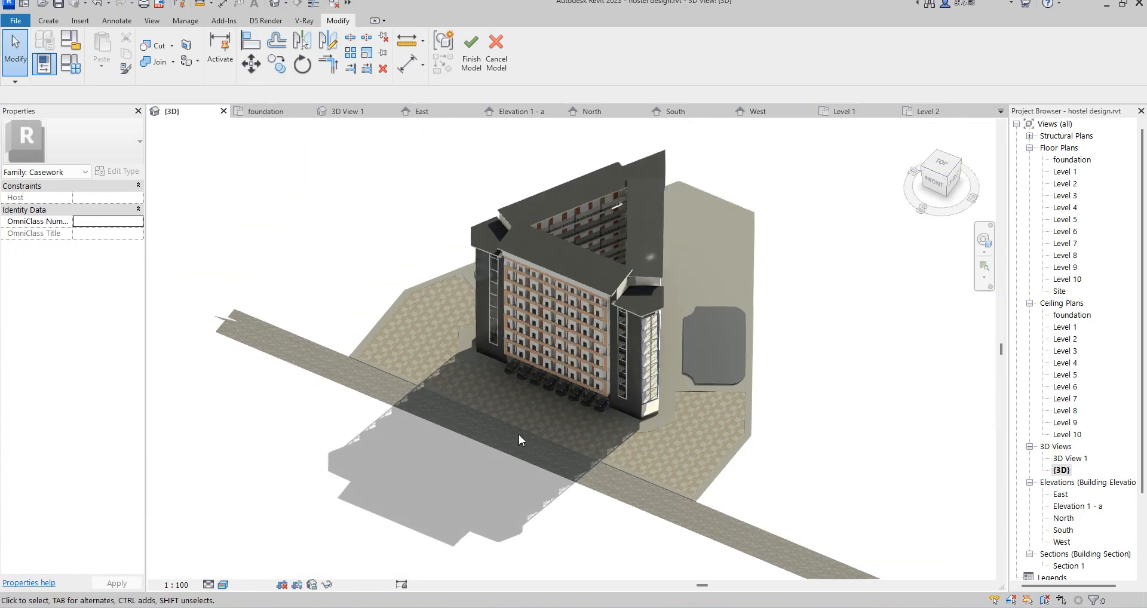
{"action": "scroll", "coordinate": [728, 241], "scroll_direction": "up", "scroll_amount": 5}
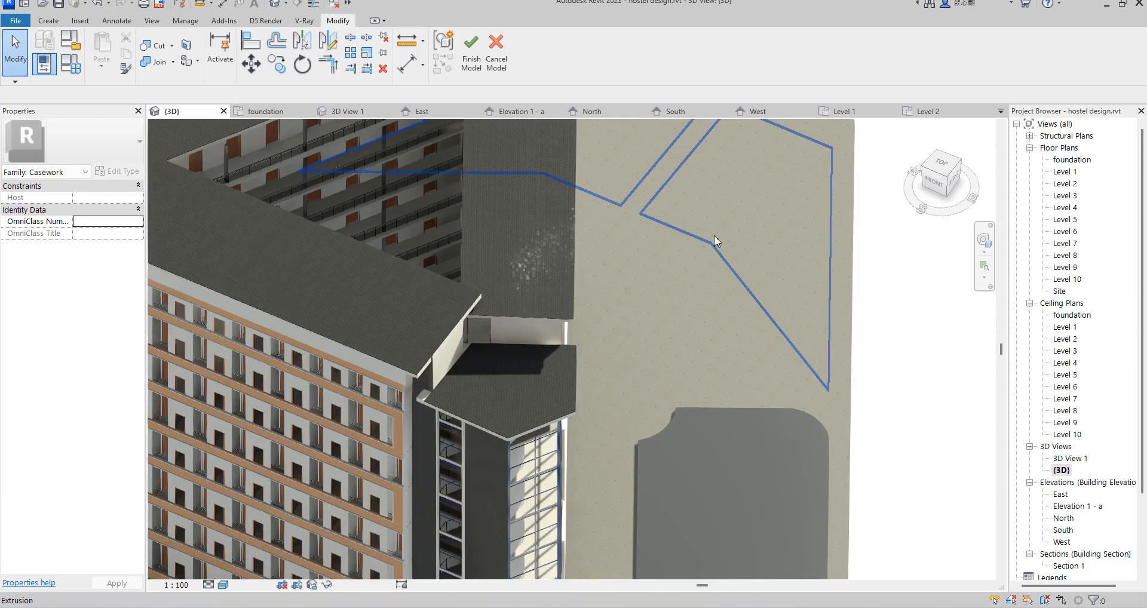
{"action": "scroll", "coordinate": [719, 301], "scroll_direction": "down", "scroll_amount": 4}
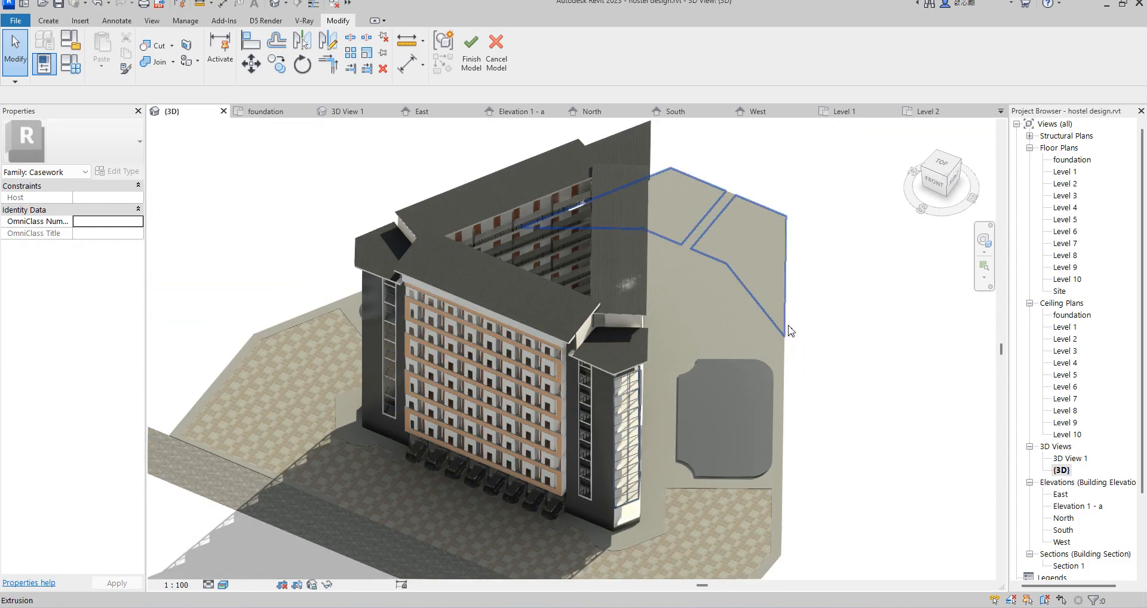
{"action": "left_click", "coordinate": [766, 311]}
{"action": "scroll", "coordinate": [771, 320], "scroll_direction": "up", "scroll_amount": 6}
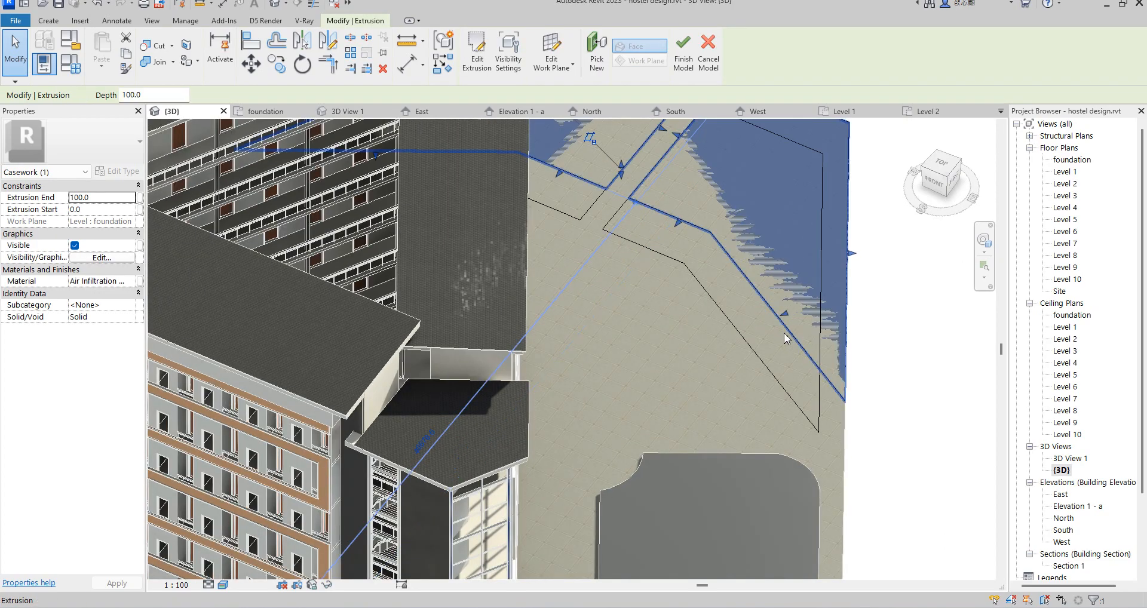
{"action": "scroll", "coordinate": [719, 373], "scroll_direction": "down", "scroll_amount": 3}
{"action": "left_click", "coordinate": [837, 339]}
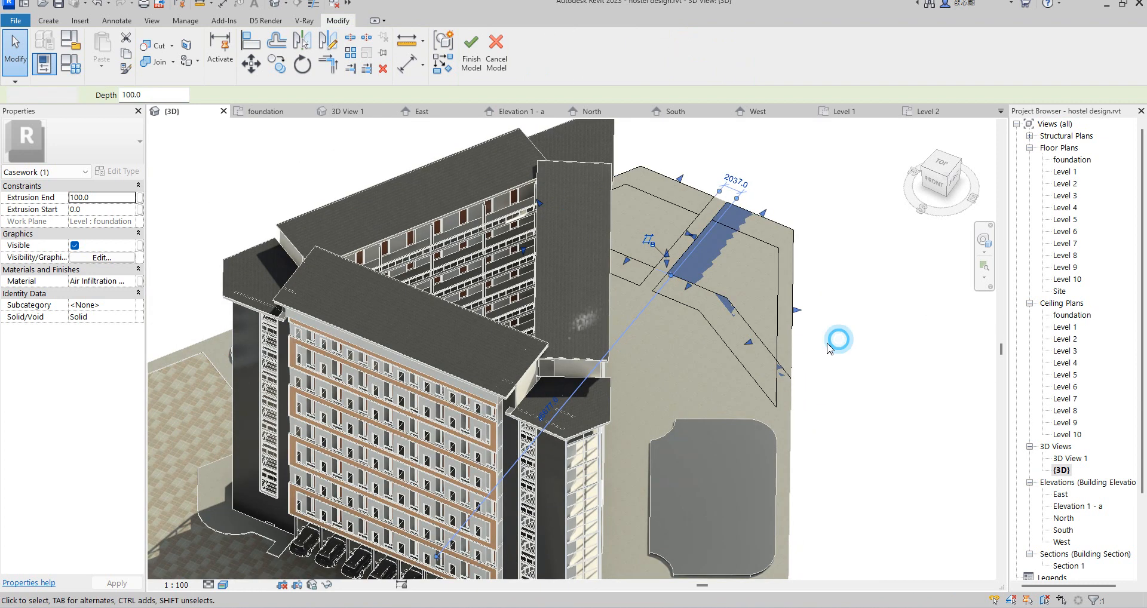
{"action": "left_click", "coordinate": [781, 376]}
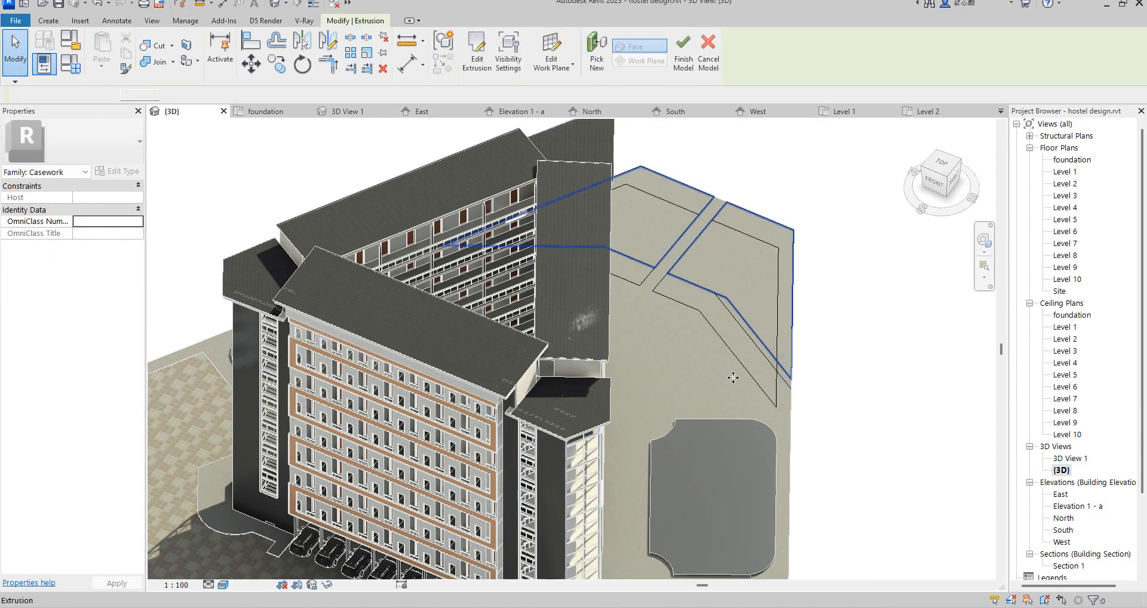
{"action": "left_click", "coordinate": [102, 198]}
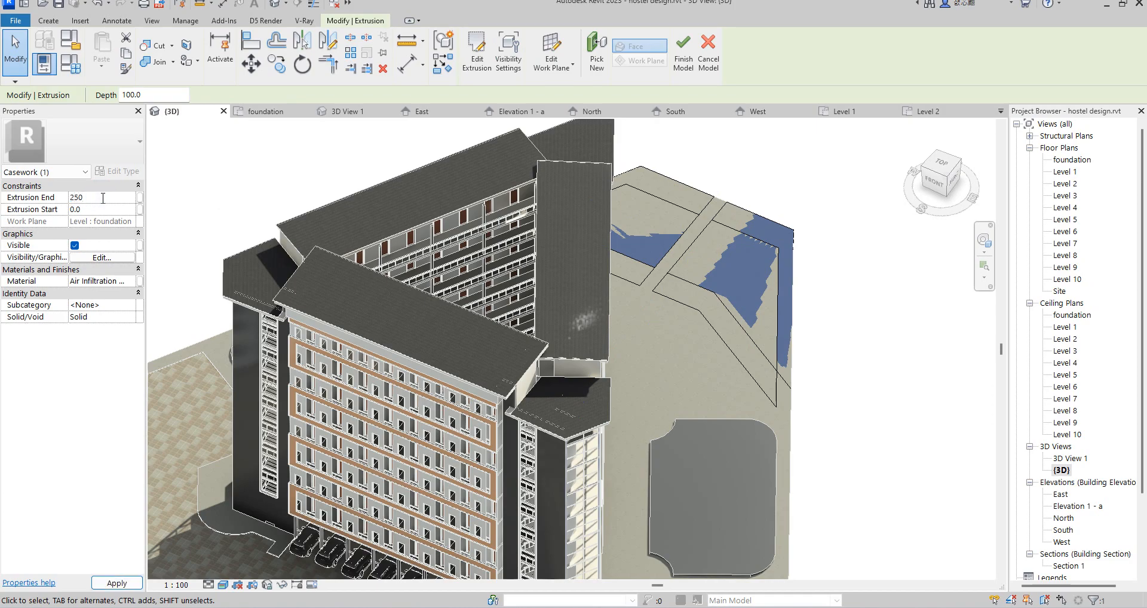
{"action": "key", "text": "Return"}
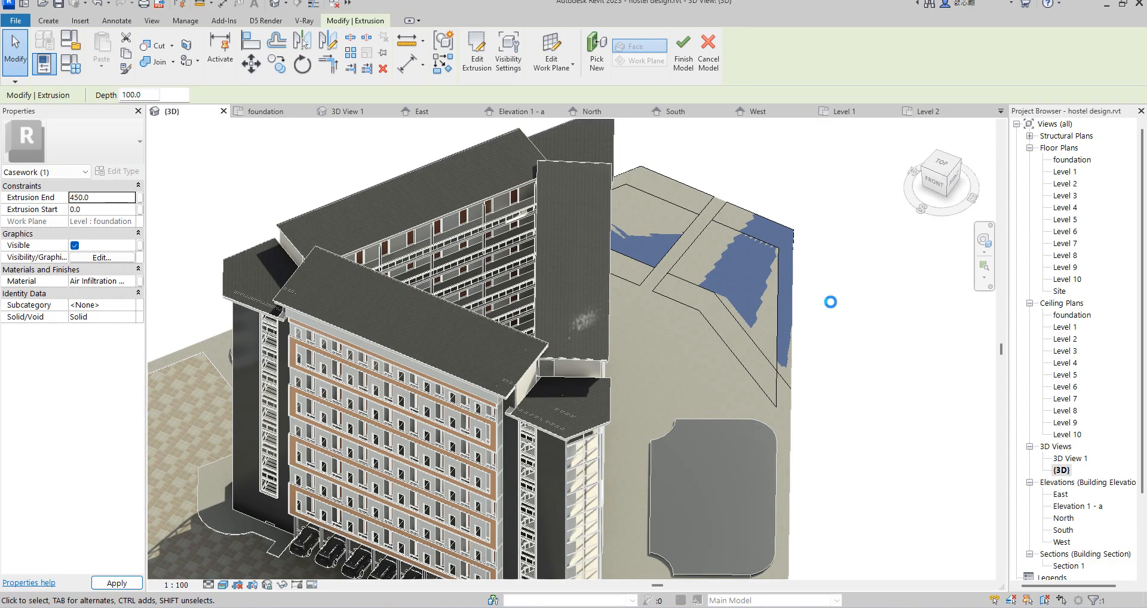
{"action": "left_click", "coordinate": [830, 302]}
Step: Set the Extrusion End of the middle paving slab to 300 and of the slab nearest the building to 150
{"action": "left_click", "coordinate": [761, 350]}
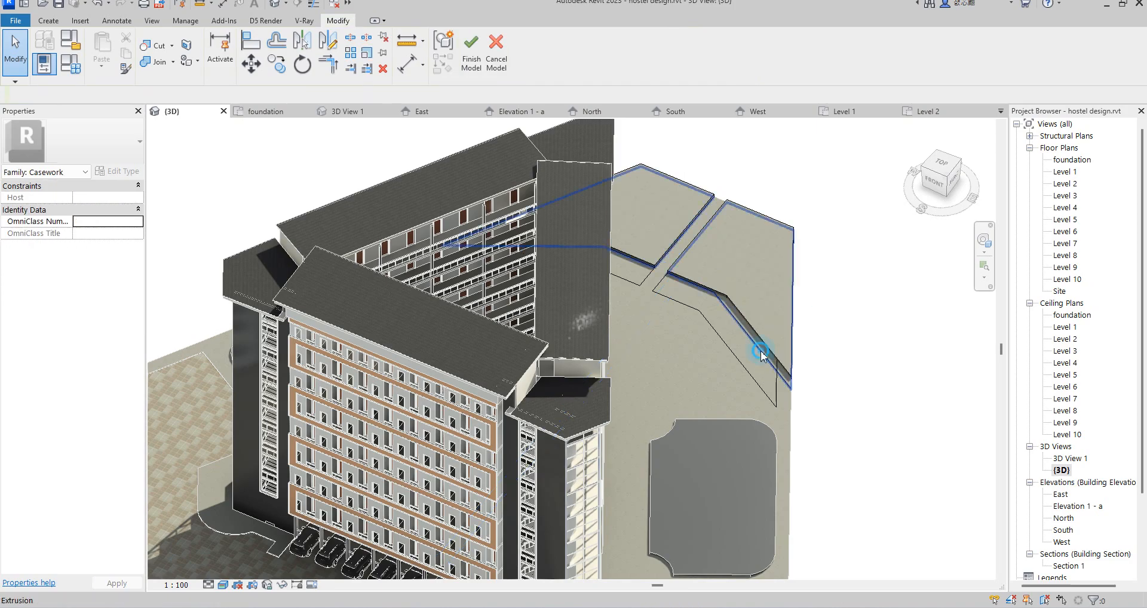
{"action": "left_click", "coordinate": [108, 200]}
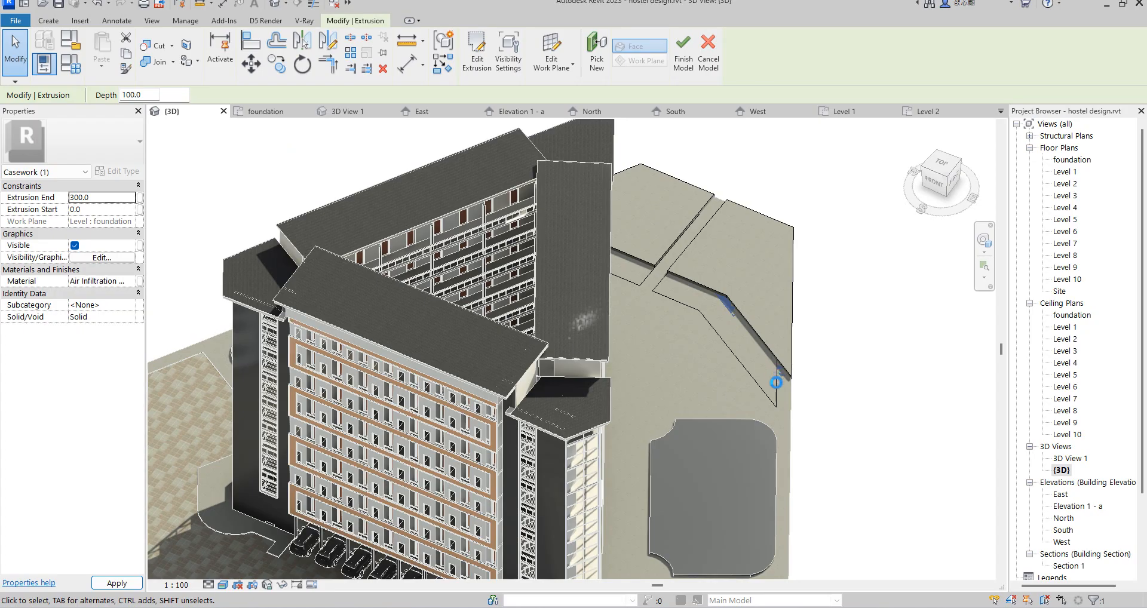
{"action": "left_click", "coordinate": [775, 381]}
{"action": "scroll", "coordinate": [775, 382], "scroll_direction": "up", "scroll_amount": 2}
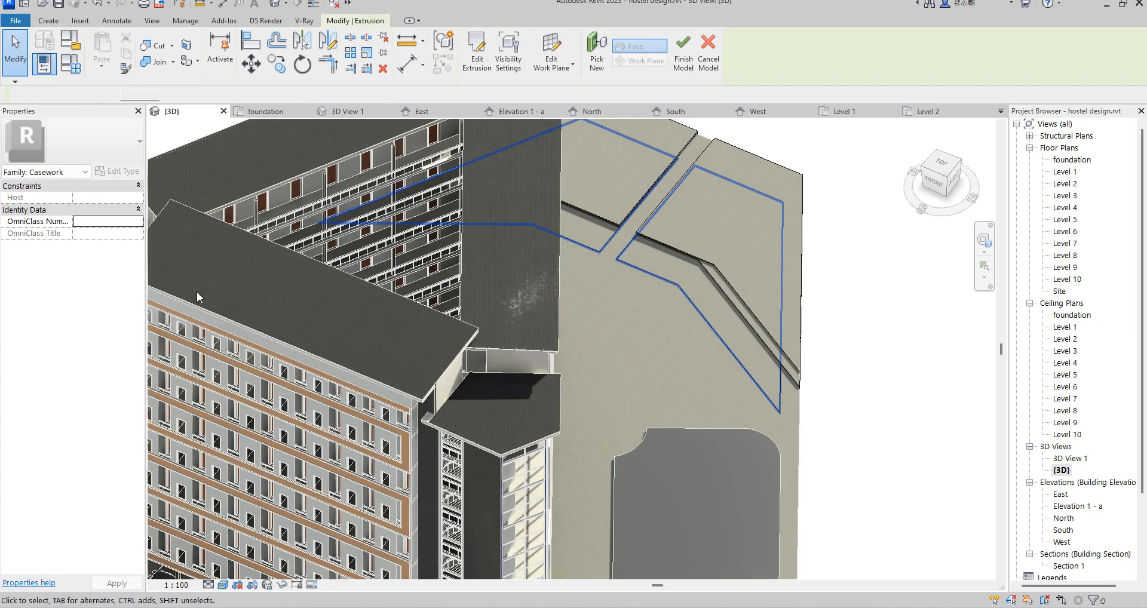
{"action": "left_click", "coordinate": [101, 198]}
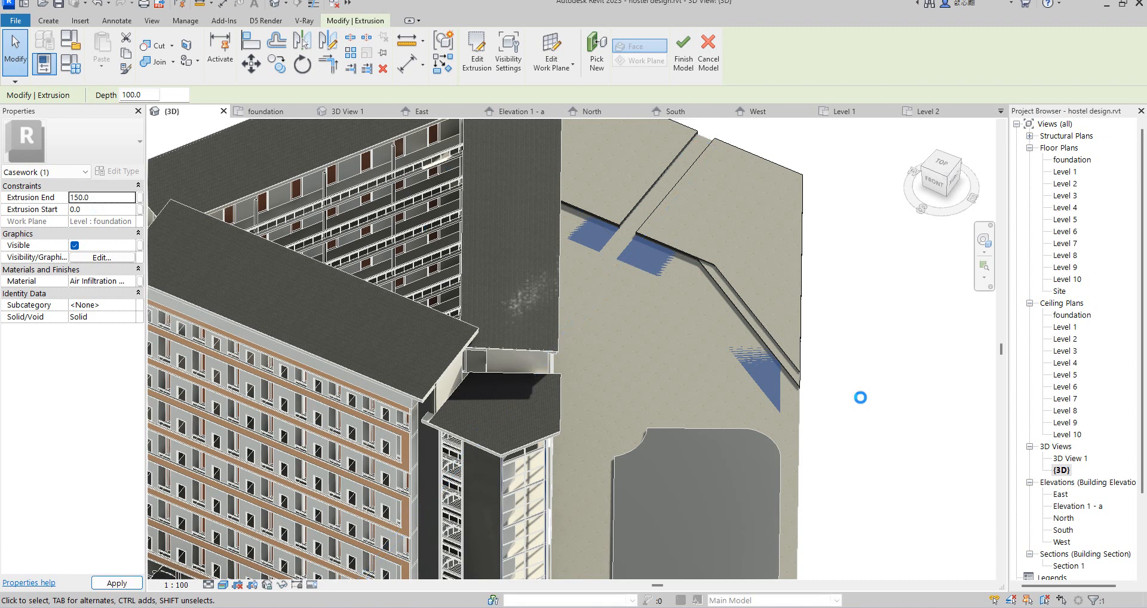
{"action": "left_click", "coordinate": [860, 397]}
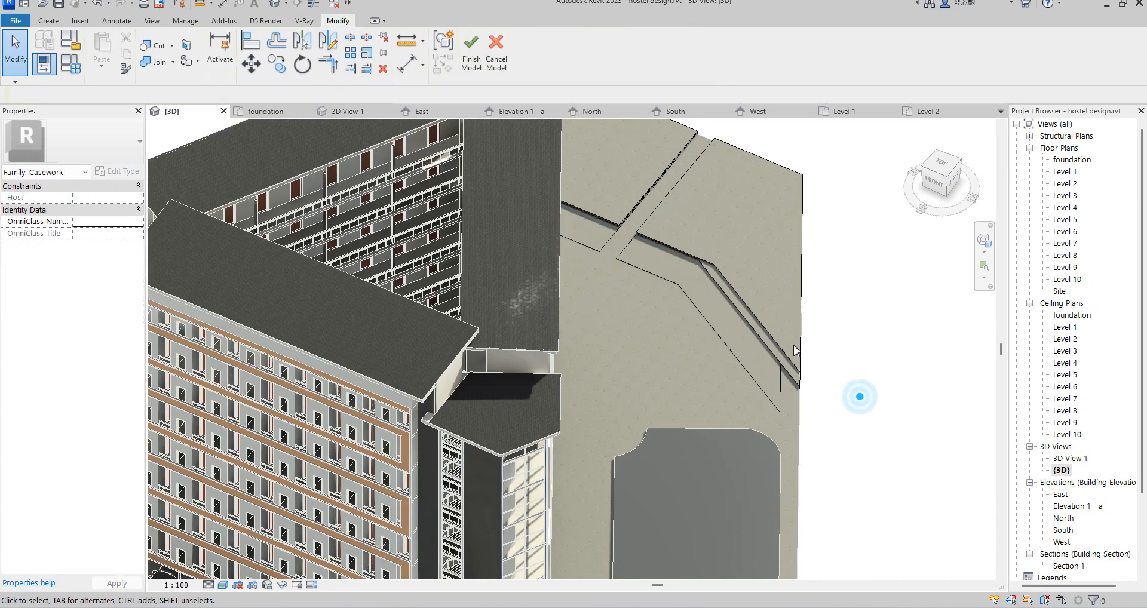
Step: Open the sketch of the 300 mm high middle slab for editing in the foundation floor plan
{"action": "left_click", "coordinate": [775, 346]}
{"action": "scroll", "coordinate": [782, 399], "scroll_direction": "down", "scroll_amount": 4}
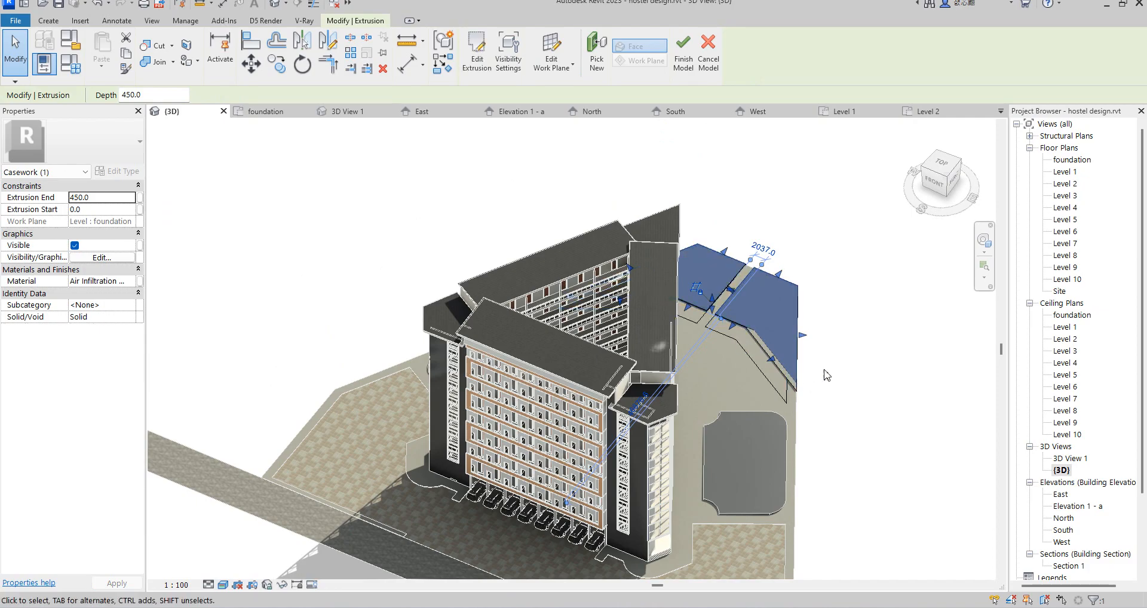
{"action": "scroll", "coordinate": [781, 389], "scroll_direction": "up", "scroll_amount": 3}
{"action": "scroll", "coordinate": [782, 374], "scroll_direction": "up", "scroll_amount": 2}
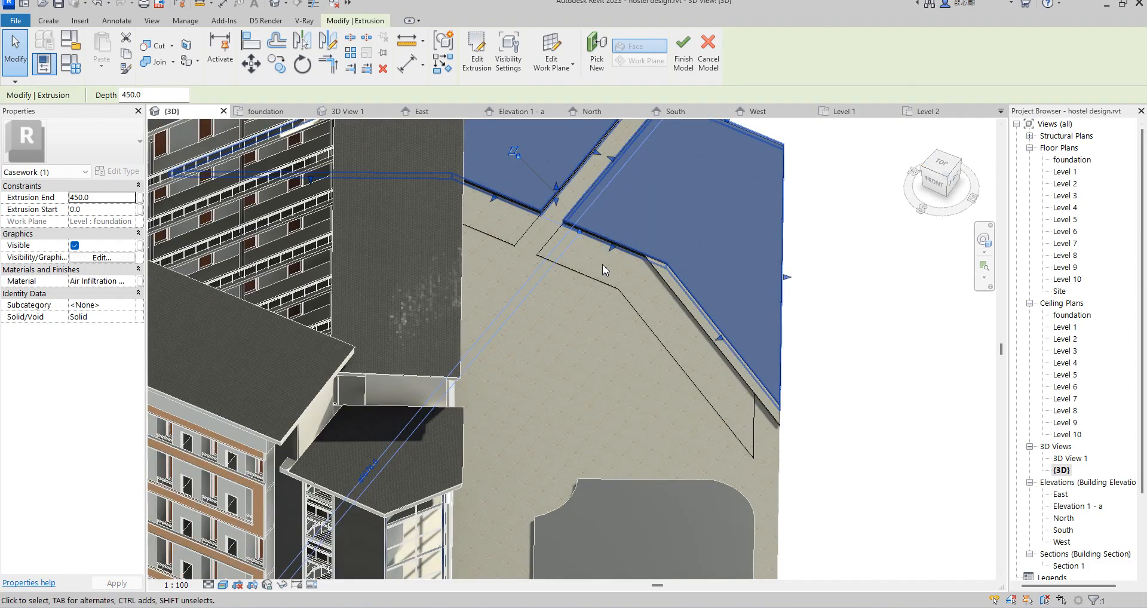
{"action": "scroll", "coordinate": [695, 396], "scroll_direction": "down", "scroll_amount": 2}
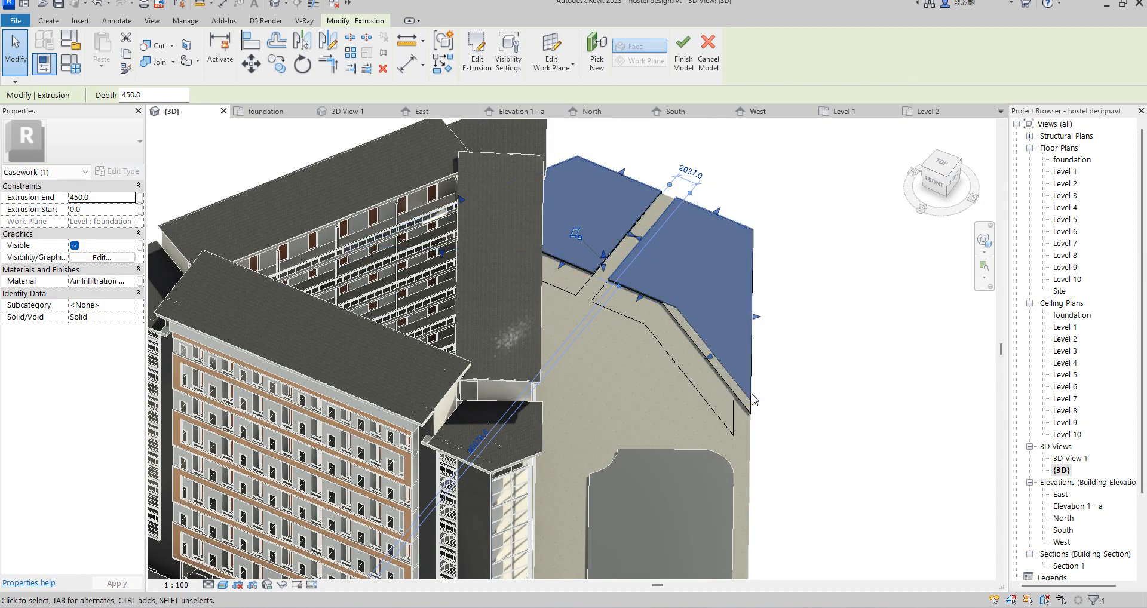
{"action": "left_click", "coordinate": [855, 388]}
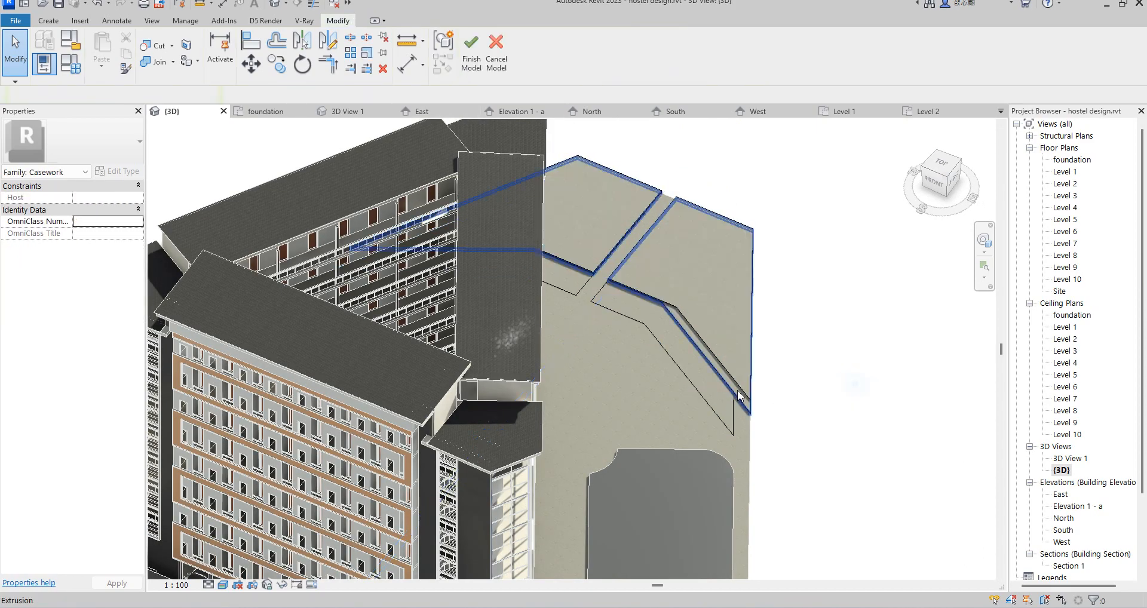
{"action": "left_click", "coordinate": [719, 384]}
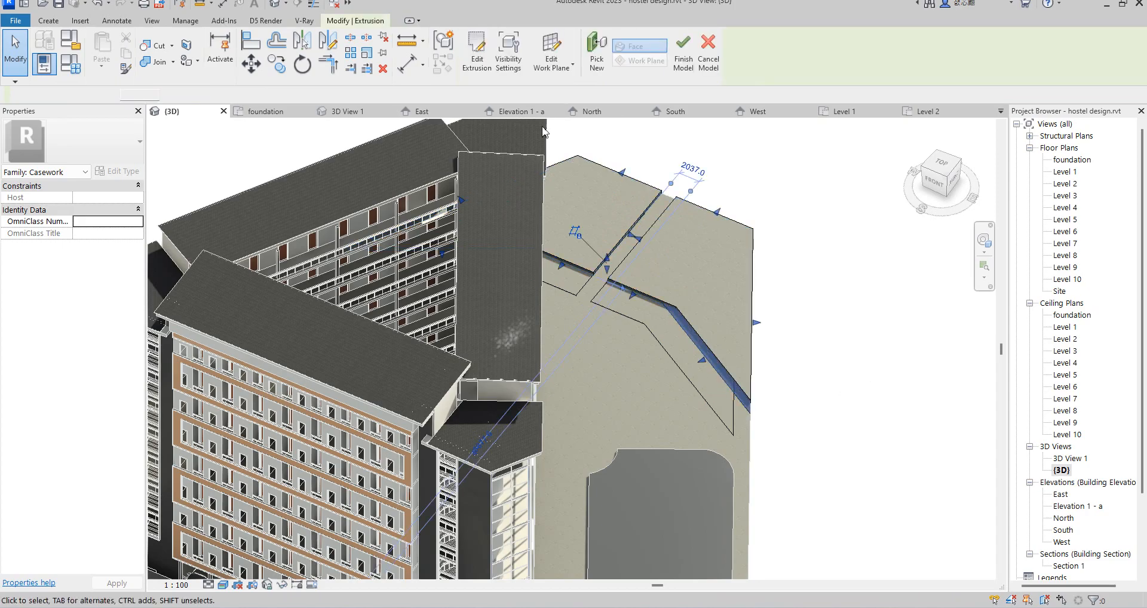
{"action": "left_click", "coordinate": [477, 54]}
{"action": "double_click", "coordinate": [1069, 159]}
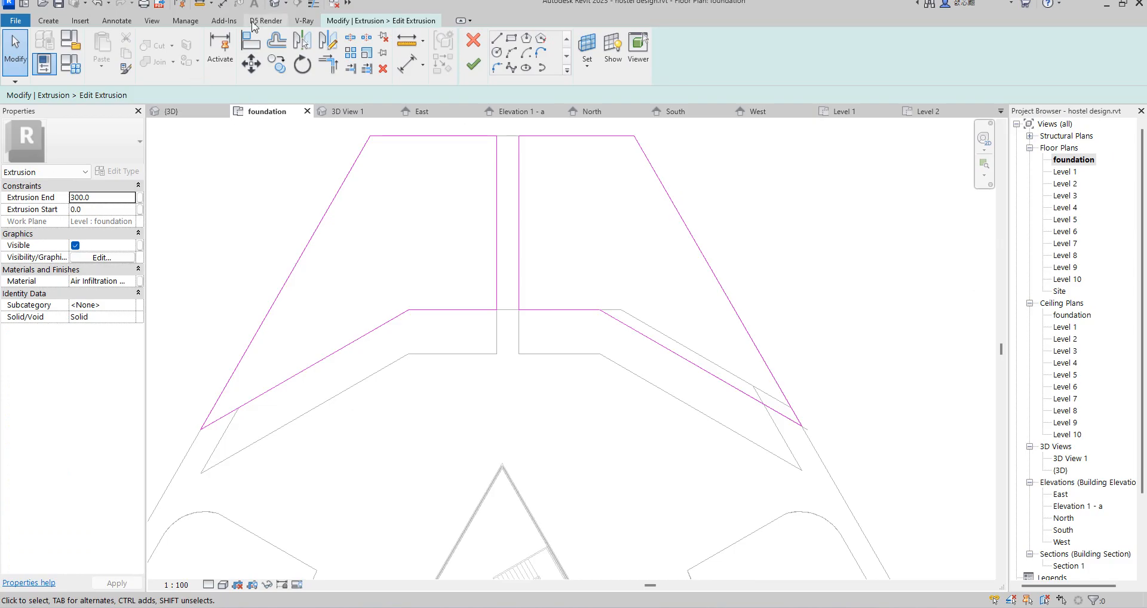
Step: Offset the middle slab's left sloping edge and both horizontal building-side edges 1500 mm toward the building without copying
{"action": "left_click", "coordinate": [276, 41]}
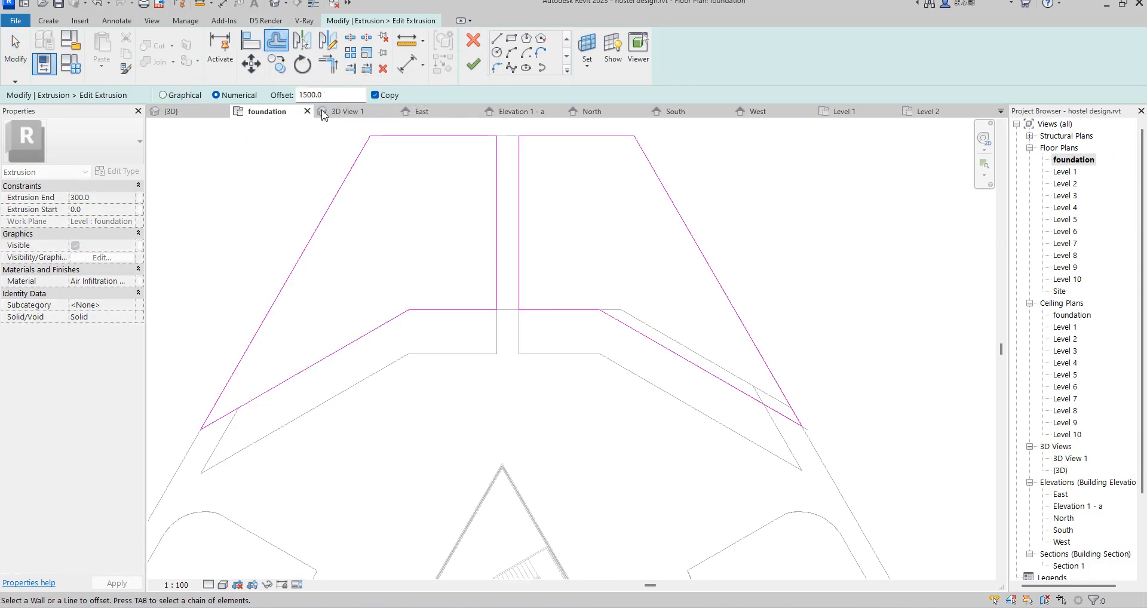
{"action": "left_click", "coordinate": [314, 371]}
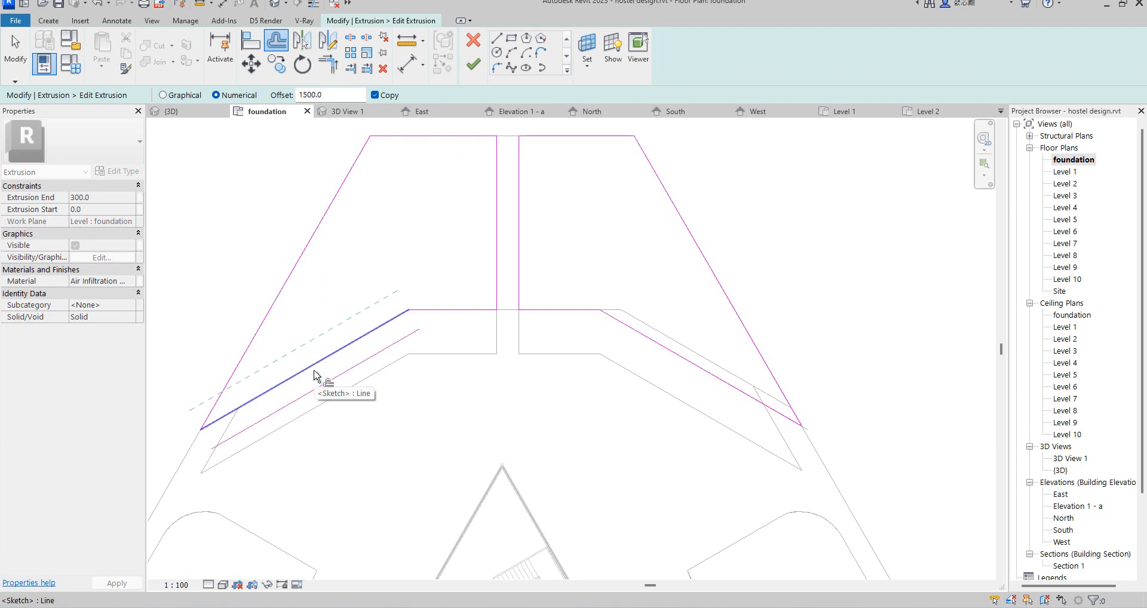
{"action": "key", "text": "ctrl+z"}
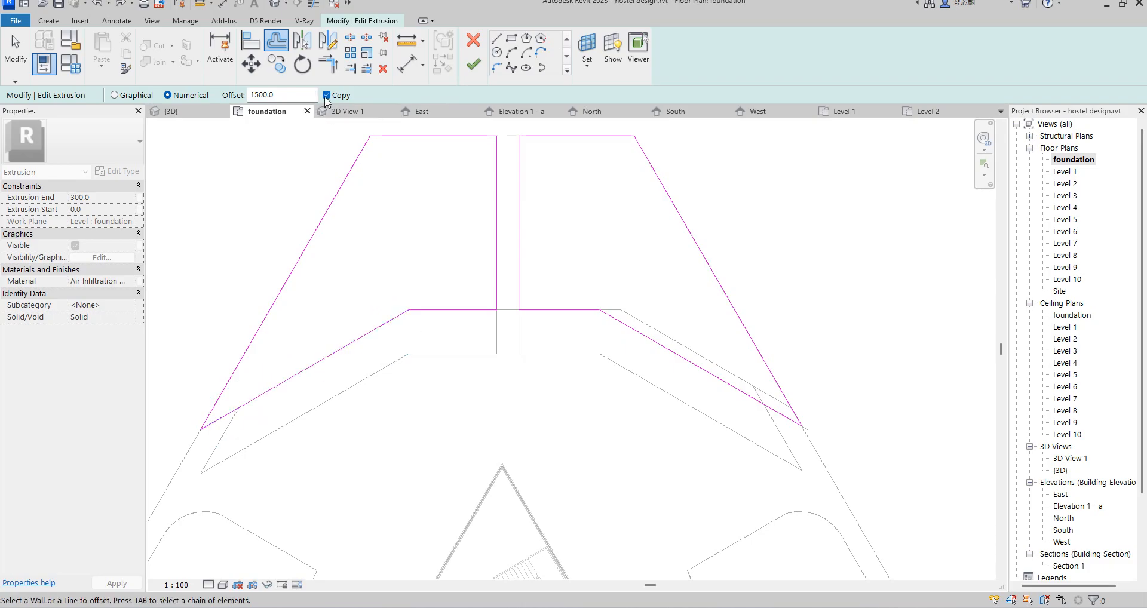
{"action": "left_click", "coordinate": [344, 355]}
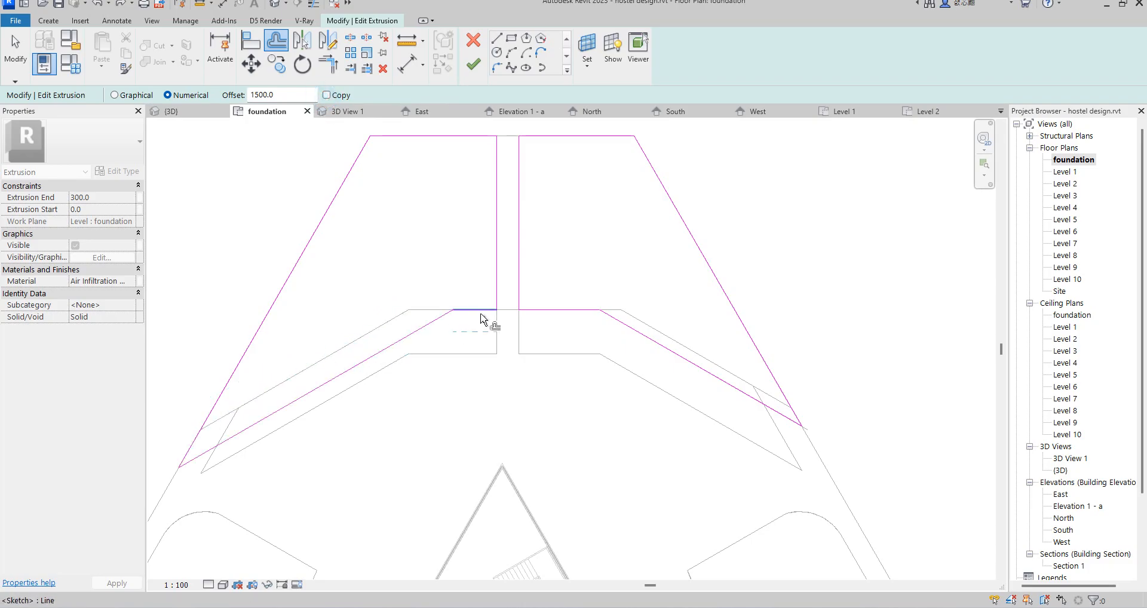
{"action": "left_click", "coordinate": [481, 314]}
{"action": "left_click", "coordinate": [562, 321]}
Step: Align the middle slab's right sloping edge to the highest slab's edge, offset it 1500 mm toward the building and finish the sketch
{"action": "left_click", "coordinate": [251, 40]}
{"action": "left_click", "coordinate": [652, 327]}
{"action": "left_click", "coordinate": [681, 359]}
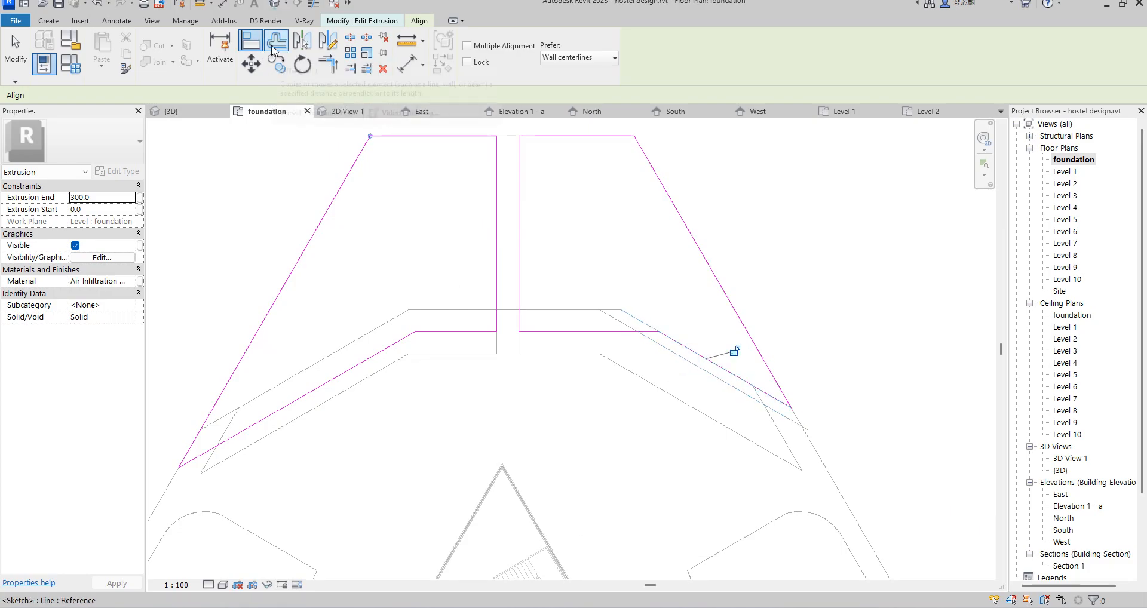
{"action": "left_click", "coordinate": [274, 47]}
{"action": "left_click", "coordinate": [785, 374]}
{"action": "scroll", "coordinate": [766, 407], "scroll_direction": "down", "scroll_amount": 2}
{"action": "left_click", "coordinate": [472, 65]}
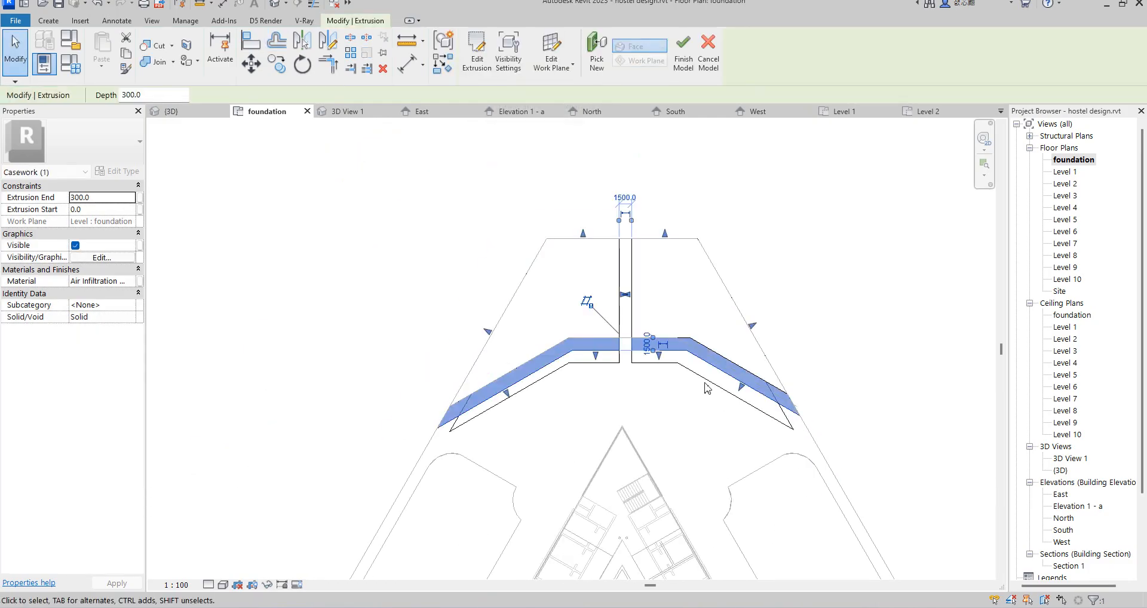
Step: Edit the lowest slab's sketch and align its outer sloping and far horizontal edges with the site outline
{"action": "left_click", "coordinate": [477, 70]}
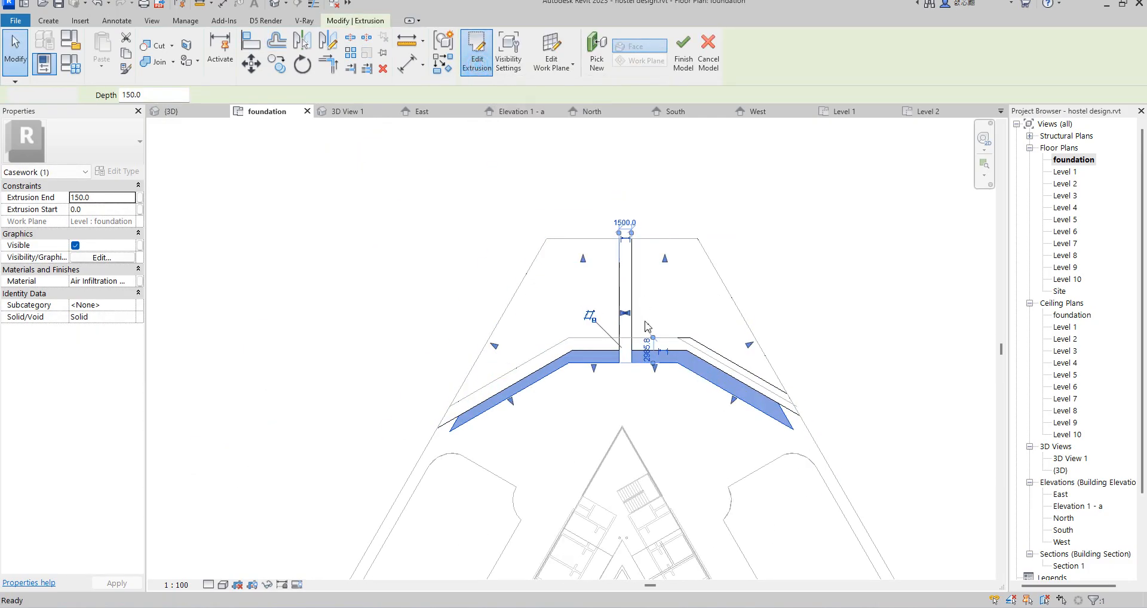
{"action": "left_click", "coordinate": [244, 47]}
{"action": "left_click", "coordinate": [537, 265]}
{"action": "left_click", "coordinate": [533, 286]}
{"action": "left_click", "coordinate": [588, 239]}
{"action": "left_click", "coordinate": [591, 263]}
{"action": "left_click", "coordinate": [660, 239]}
{"action": "left_click", "coordinate": [661, 264]}
{"action": "left_click", "coordinate": [715, 265]}
{"action": "left_click", "coordinate": [706, 281]}
Step: Align the lowest slab's horizontal and sloping building-side edges with the middle slab's matching edges
{"action": "scroll", "coordinate": [609, 427], "scroll_direction": "up", "scroll_amount": 3}
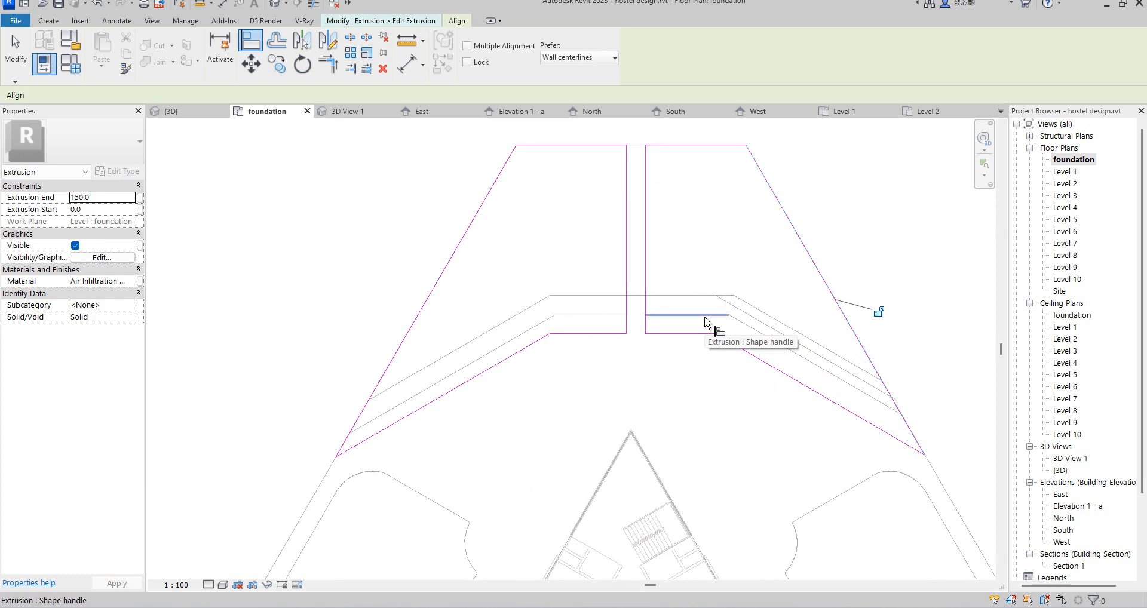
{"action": "left_click", "coordinate": [706, 320]}
{"action": "left_click", "coordinate": [673, 333]}
{"action": "left_click", "coordinate": [754, 333]}
{"action": "left_click", "coordinate": [763, 359]}
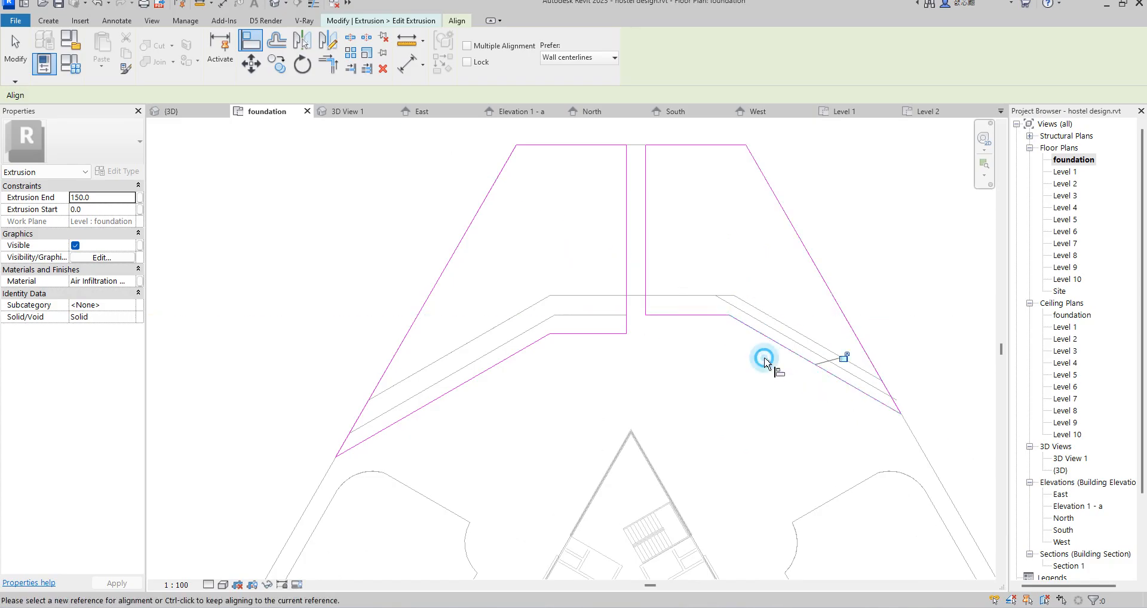
{"action": "left_click", "coordinate": [582, 316]}
{"action": "left_click", "coordinate": [593, 334]}
{"action": "left_click", "coordinate": [530, 347]}
{"action": "left_click", "coordinate": [530, 357]}
Step: Offset the lowest slab's four building-side edges 1500 mm toward the building without copying and finish the sketch
{"action": "scroll", "coordinate": [609, 416], "scroll_direction": "down", "scroll_amount": 2}
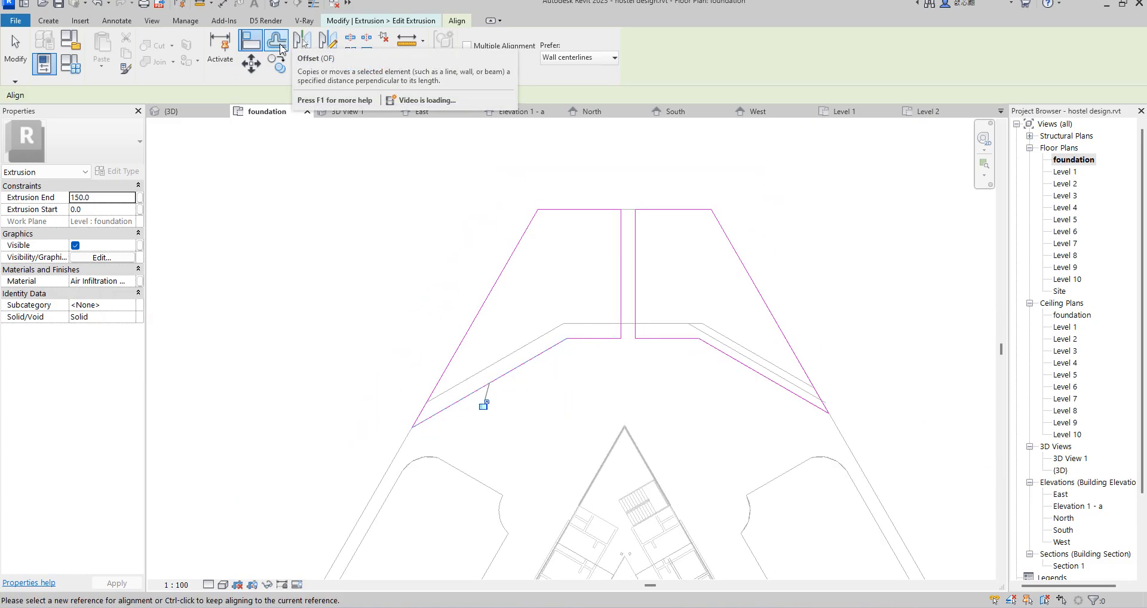
{"action": "left_click", "coordinate": [276, 40]}
{"action": "left_click", "coordinate": [489, 393]}
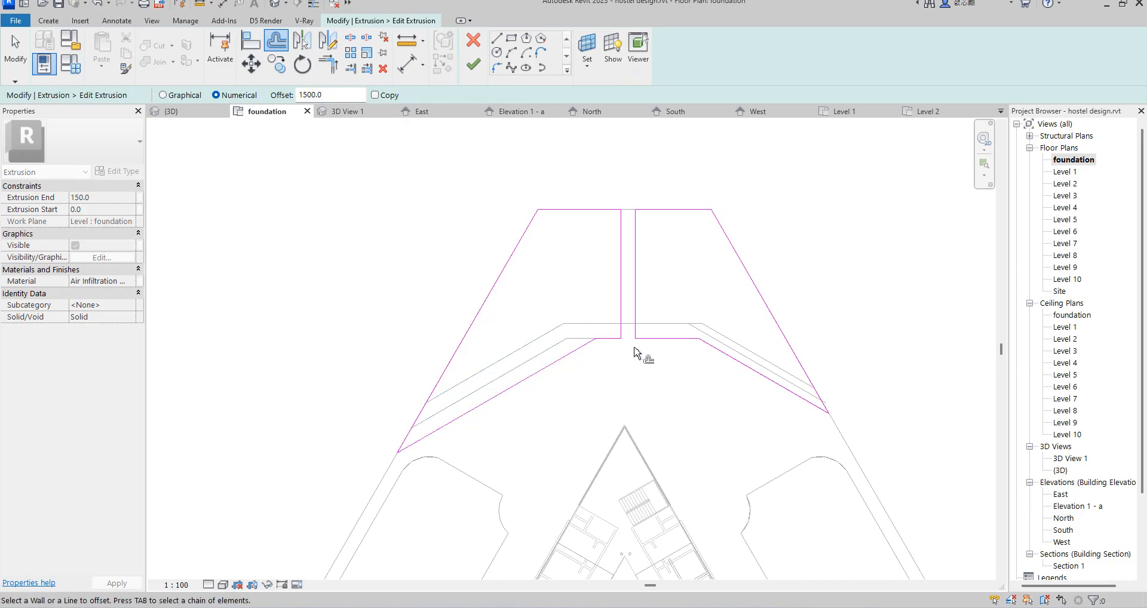
{"action": "left_click", "coordinate": [612, 343]}
{"action": "left_click", "coordinate": [665, 341]}
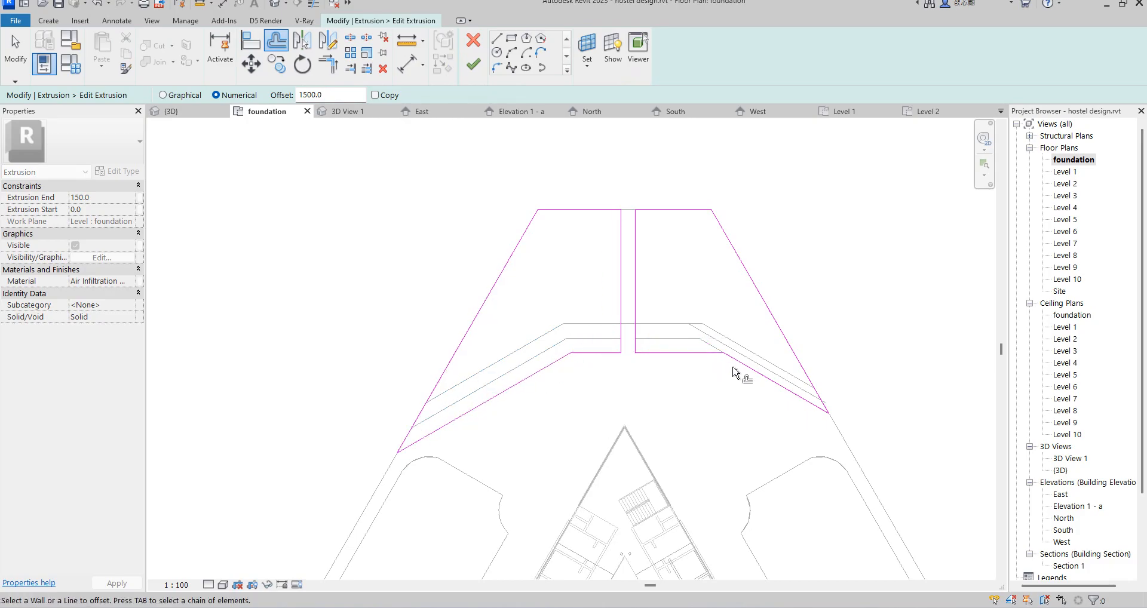
{"action": "left_click", "coordinate": [741, 375]}
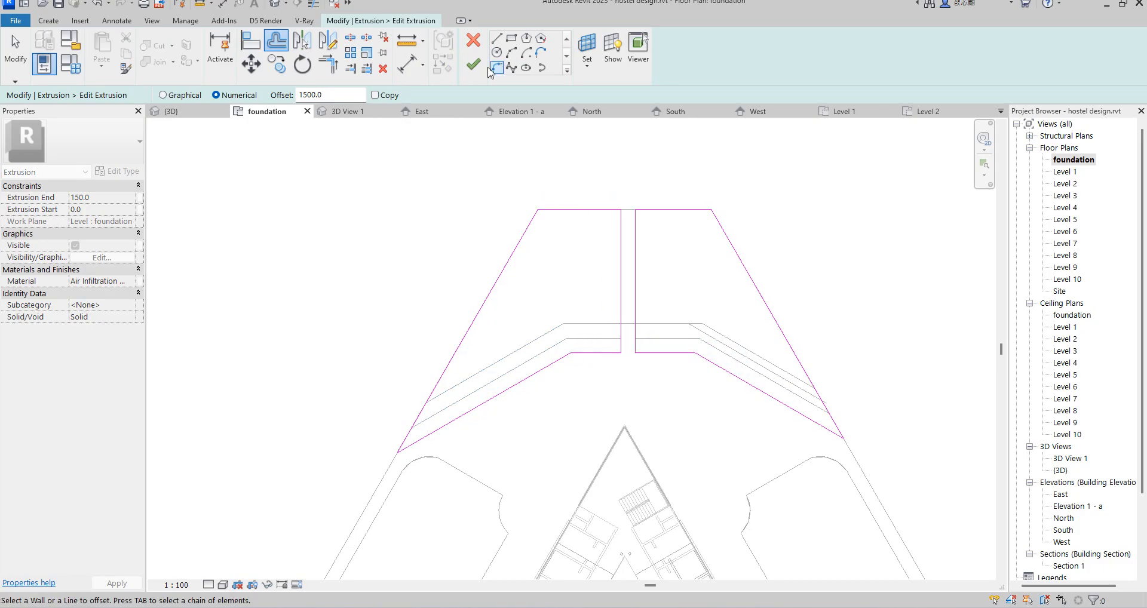
{"action": "left_click", "coordinate": [476, 71]}
Step: Finish the in-place model and delete the stray sloping detail line crossing the right side of the slabs
{"action": "left_click", "coordinate": [851, 291]}
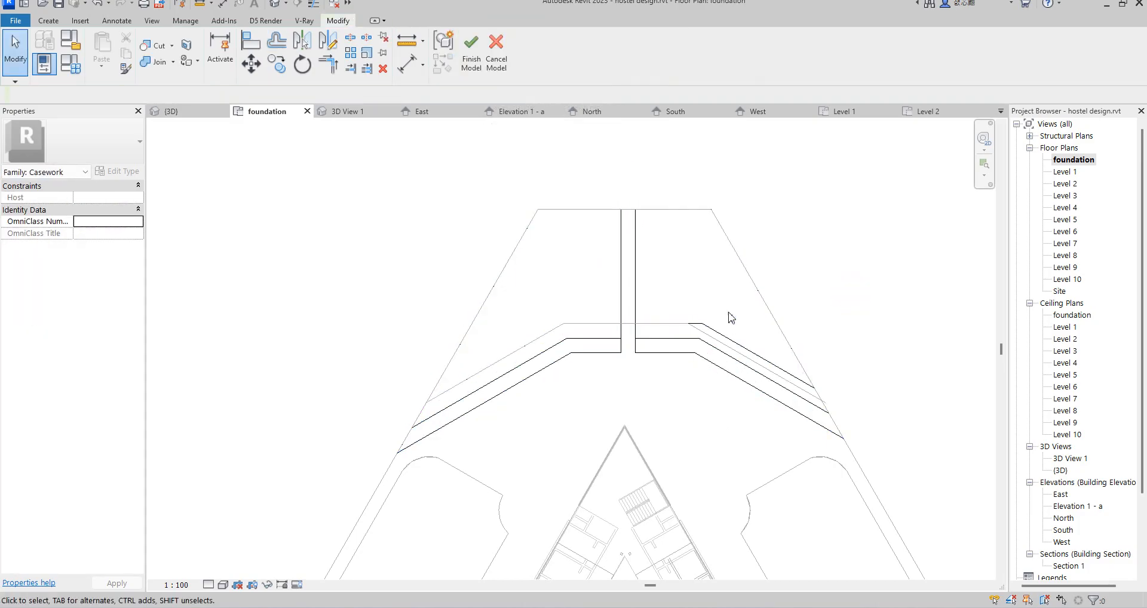
{"action": "left_click", "coordinate": [472, 63]}
{"action": "left_click", "coordinate": [863, 343]}
{"action": "left_click", "coordinate": [724, 344]}
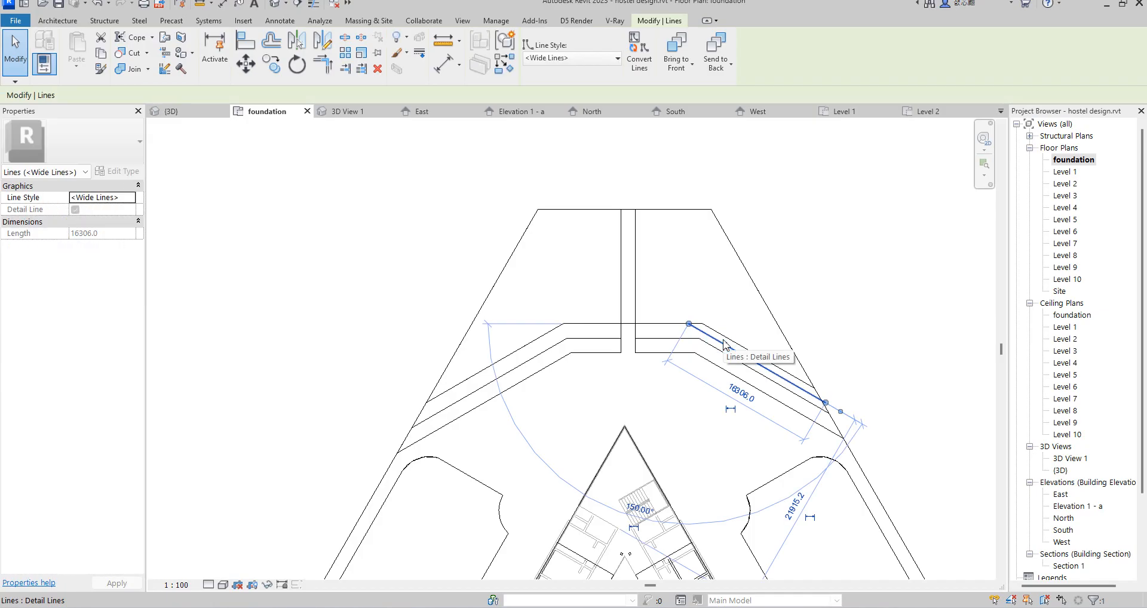
{"action": "key", "text": "Delete"}
{"action": "left_click", "coordinate": [839, 301]}
Step: Open the large site ground component around the triangular building for in-place editing and select its extrusion
{"action": "scroll", "coordinate": [588, 364], "scroll_direction": "down", "scroll_amount": 1}
{"action": "scroll", "coordinate": [652, 354], "scroll_direction": "down", "scroll_amount": 3}
{"action": "scroll", "coordinate": [676, 417], "scroll_direction": "up", "scroll_amount": 1}
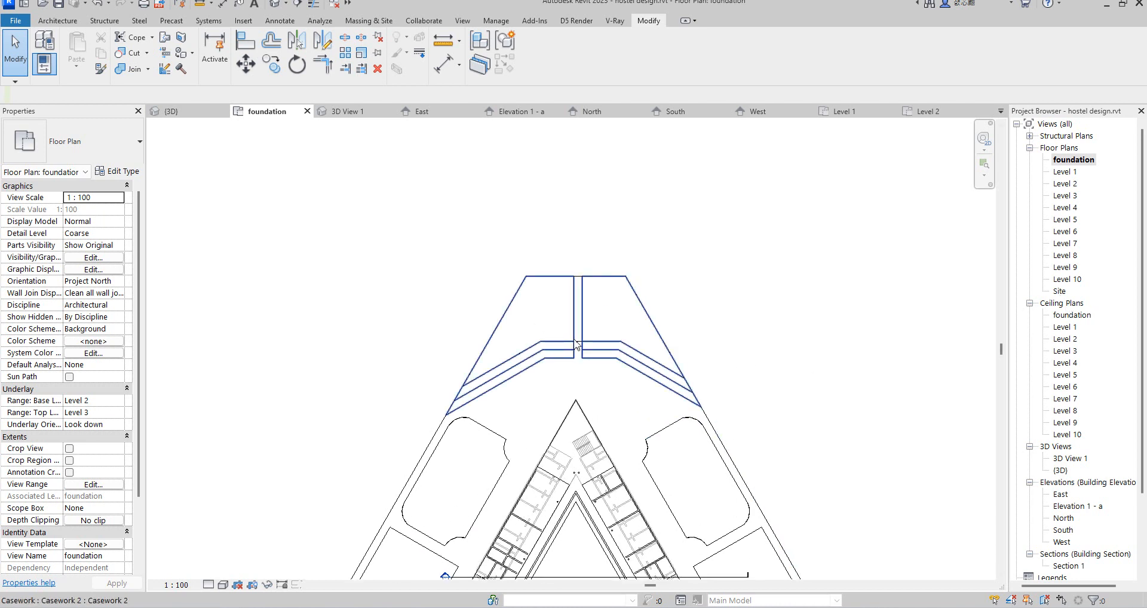
{"action": "scroll", "coordinate": [575, 286], "scroll_direction": "up", "scroll_amount": 2}
{"action": "left_click", "coordinate": [578, 275]}
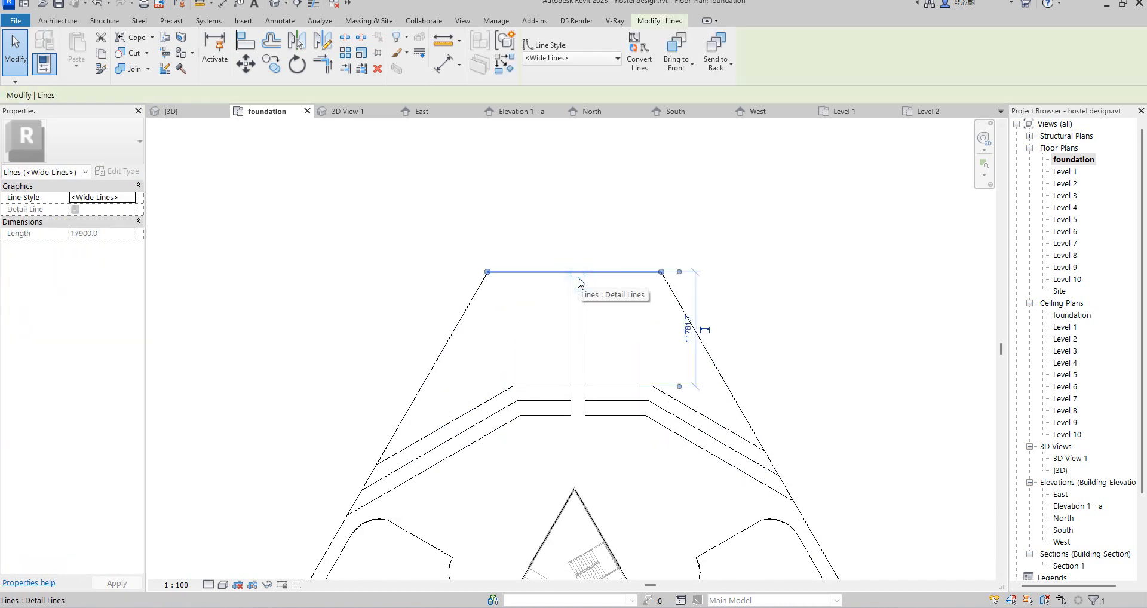
{"action": "left_click", "coordinate": [580, 256]}
{"action": "left_click", "coordinate": [576, 274]}
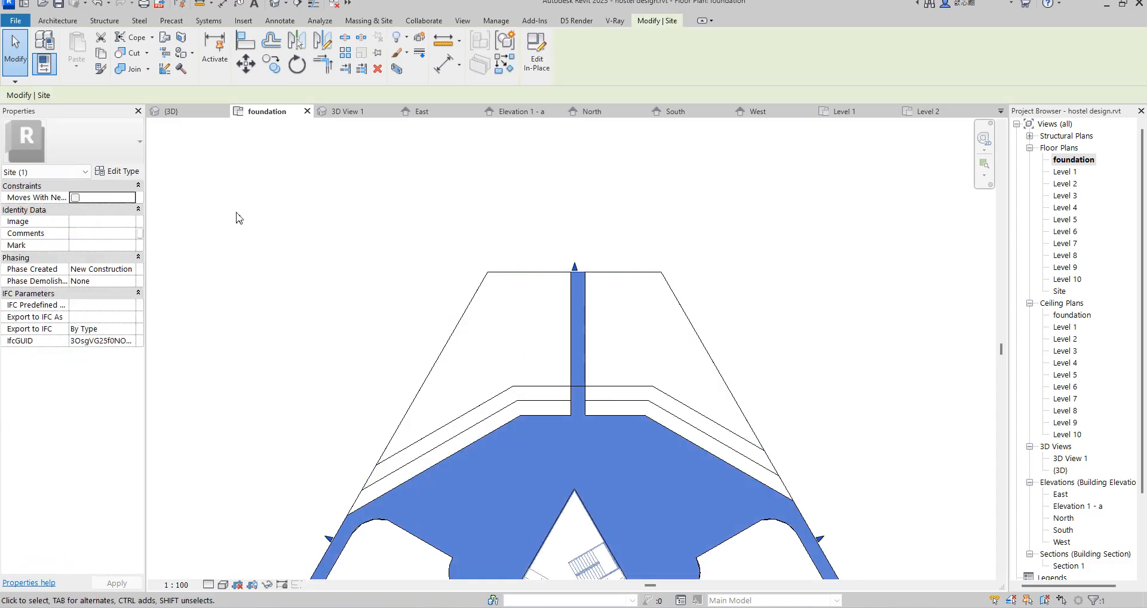
{"action": "left_click", "coordinate": [117, 174]}
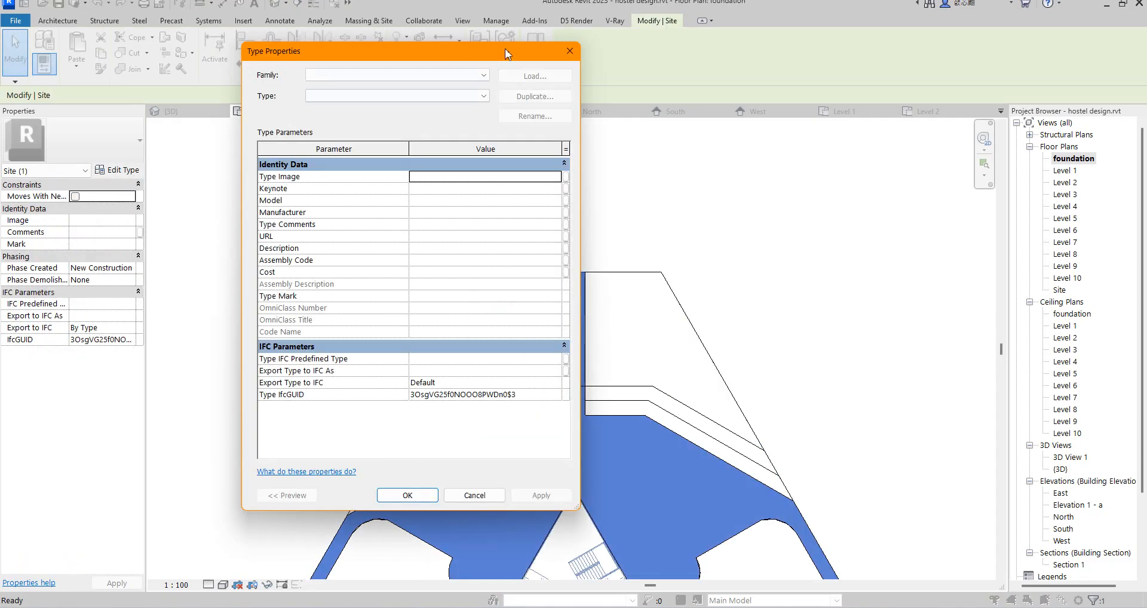
{"action": "left_click", "coordinate": [567, 51]}
{"action": "left_click", "coordinate": [536, 55]}
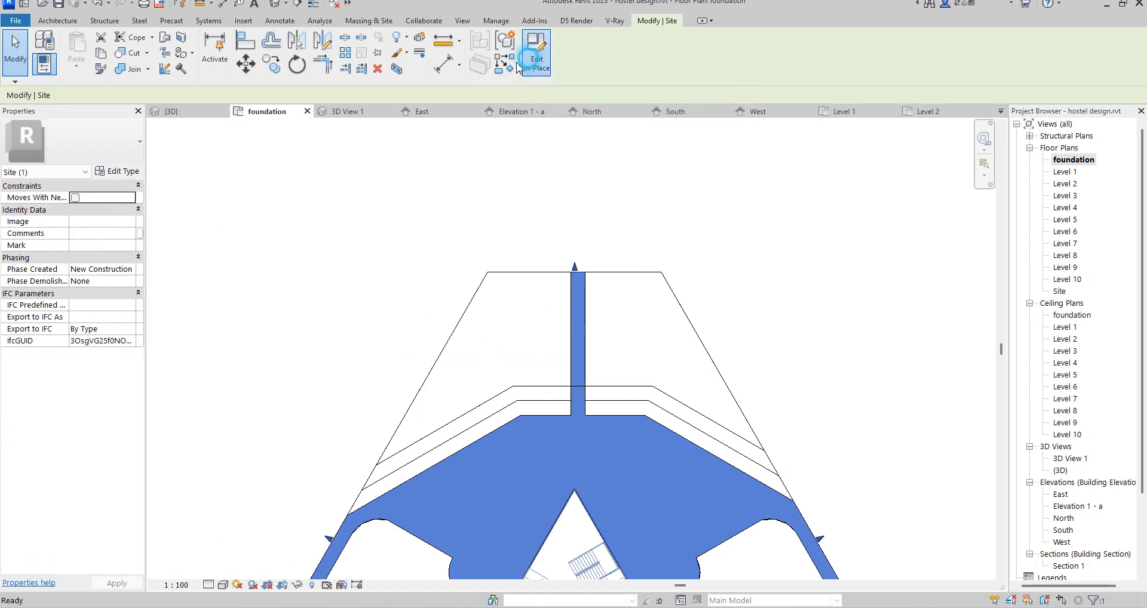
{"action": "left_click", "coordinate": [583, 280]}
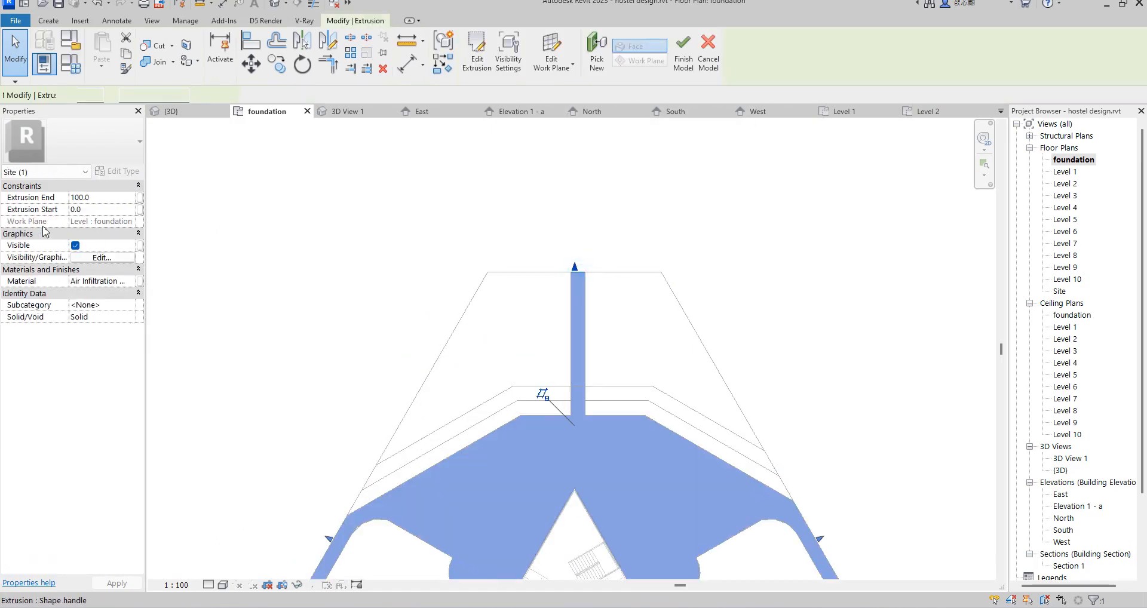
Step: Duplicate the ground extrusion's material, Air Infiltration Barrier(10), in the project materials
{"action": "left_click", "coordinate": [130, 282]}
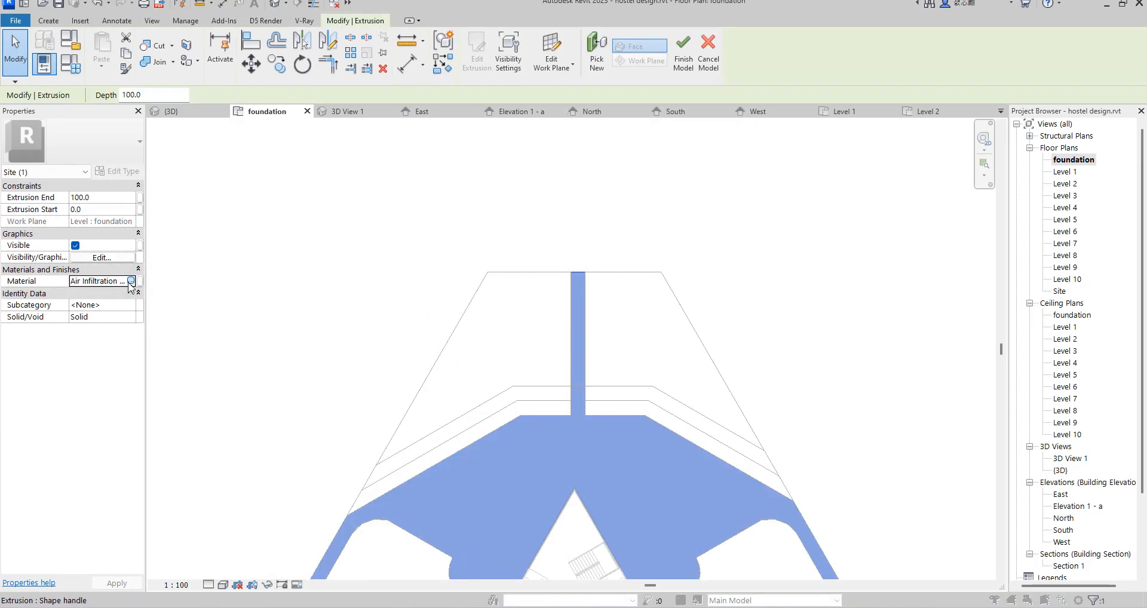
{"action": "left_click", "coordinate": [131, 281]}
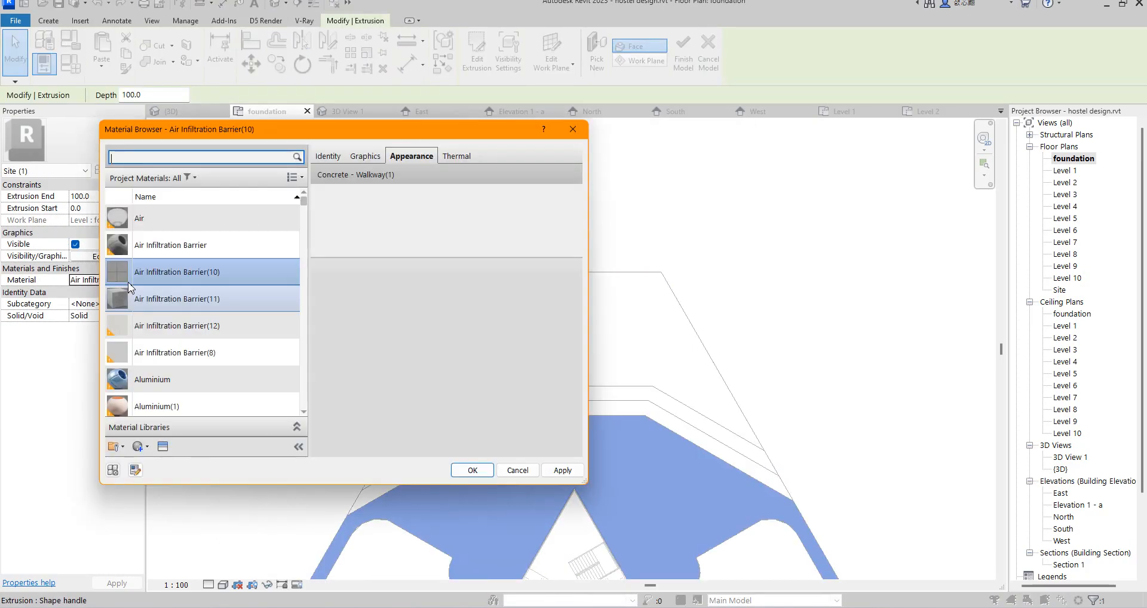
{"action": "right_click", "coordinate": [217, 268]}
{"action": "left_click", "coordinate": [270, 291]}
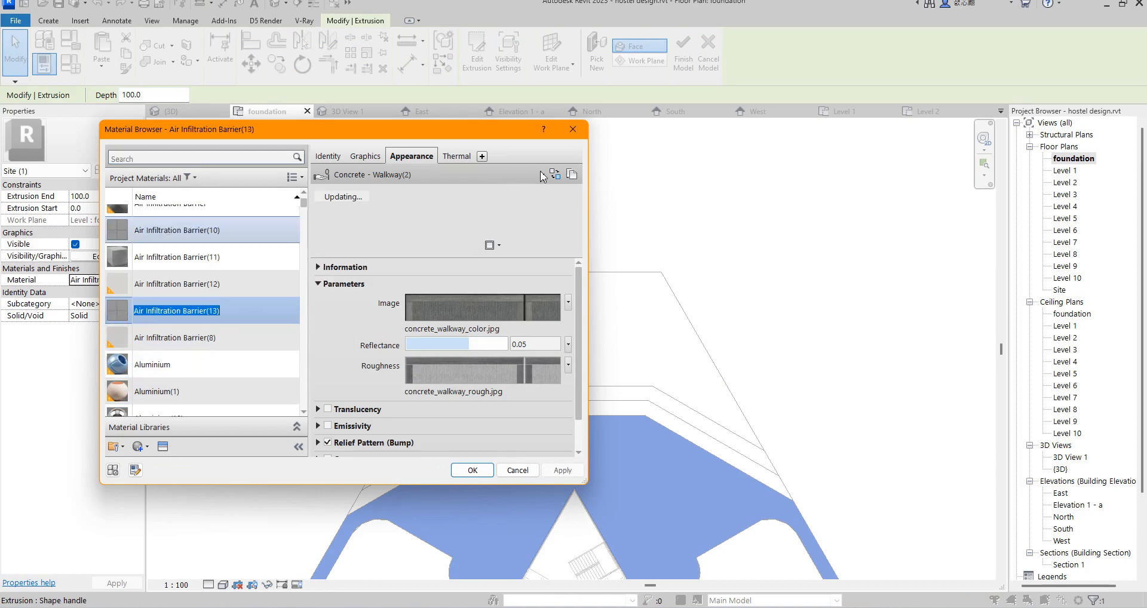
Step: Replace the duplicated material's appearance with Grass - Dark Rye from the Sitework appearance library
{"action": "left_click", "coordinate": [554, 174]}
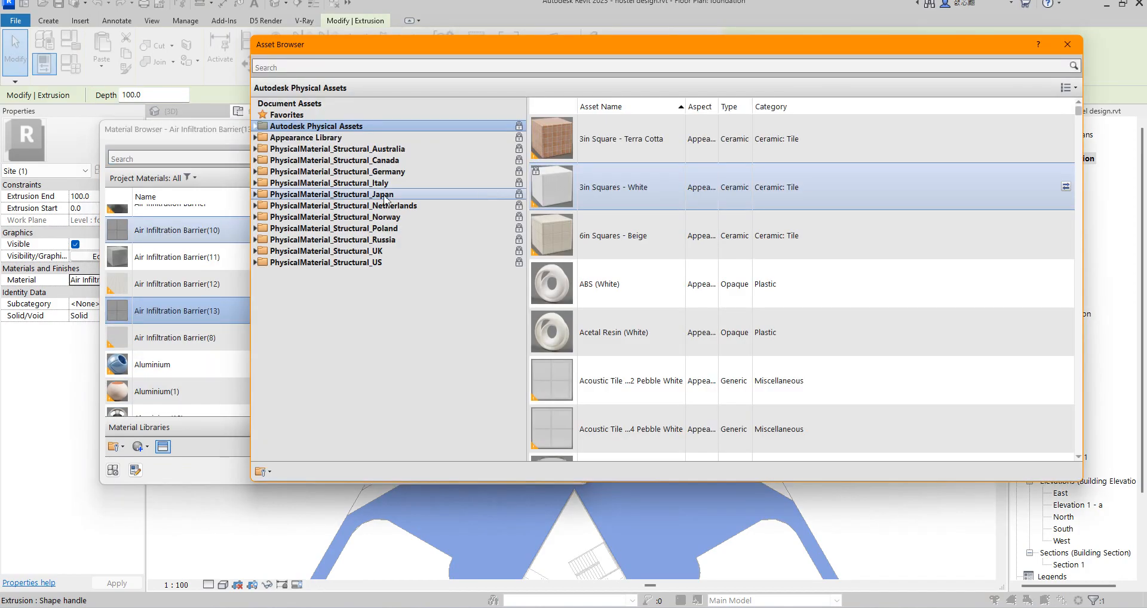
{"action": "left_click", "coordinate": [256, 137]}
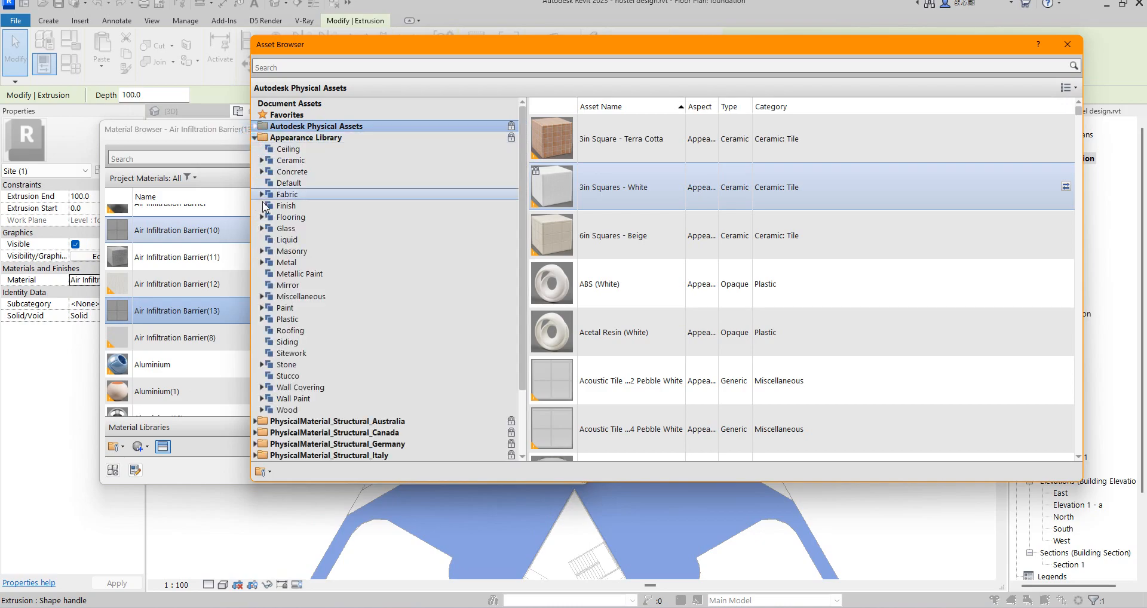
{"action": "left_click", "coordinate": [288, 297]}
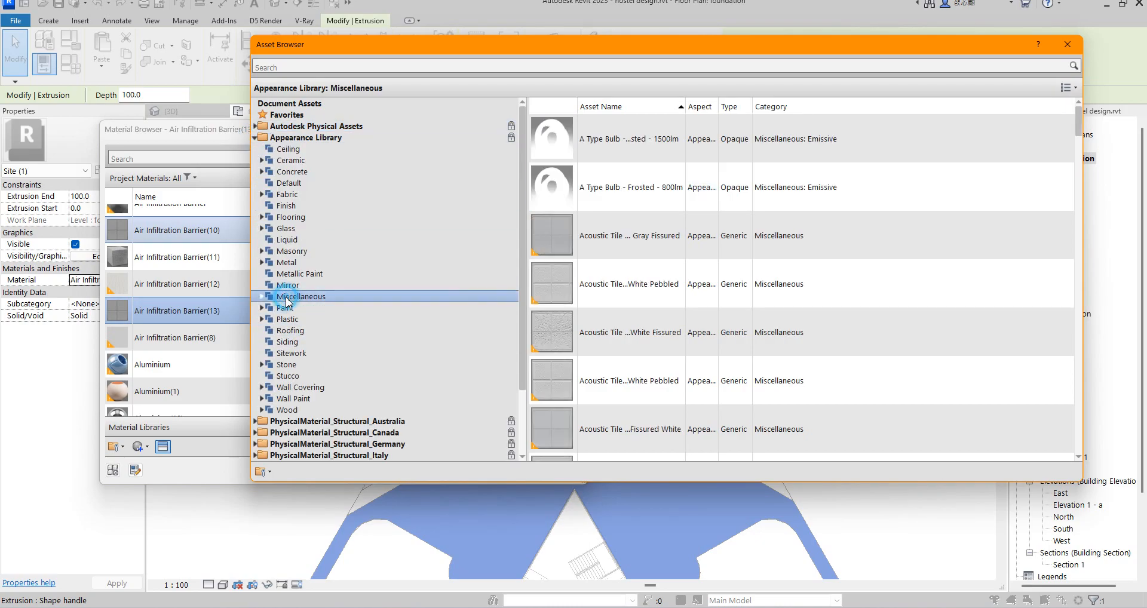
{"action": "left_click", "coordinate": [289, 353]}
{"action": "scroll", "coordinate": [610, 335], "scroll_direction": "down", "scroll_amount": 5}
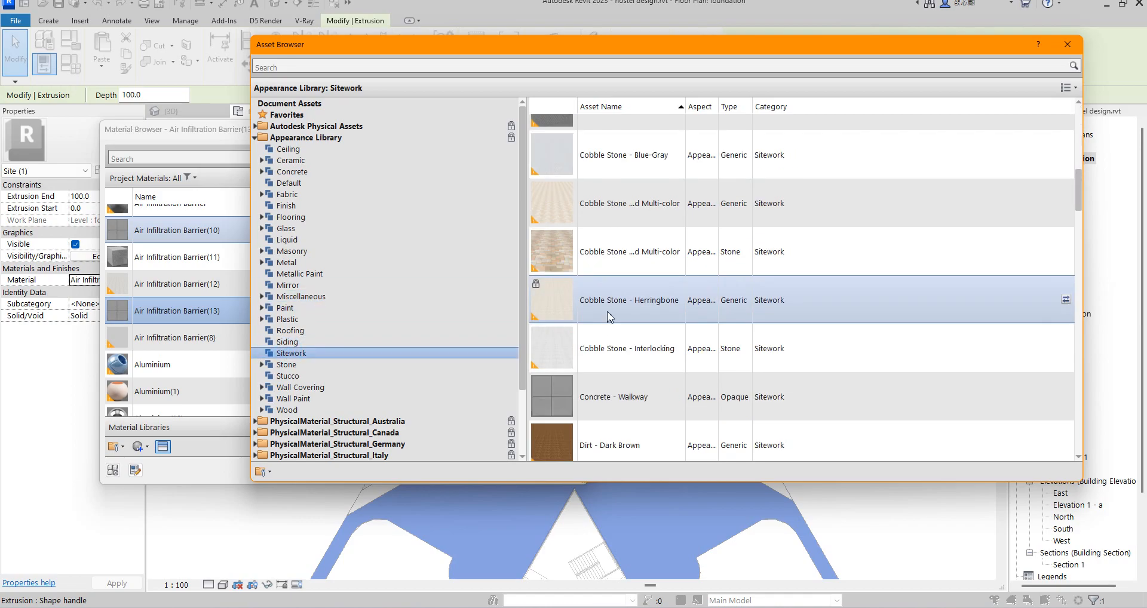
{"action": "scroll", "coordinate": [611, 349], "scroll_direction": "down", "scroll_amount": 5}
{"action": "scroll", "coordinate": [603, 133], "scroll_direction": "up", "scroll_amount": 1}
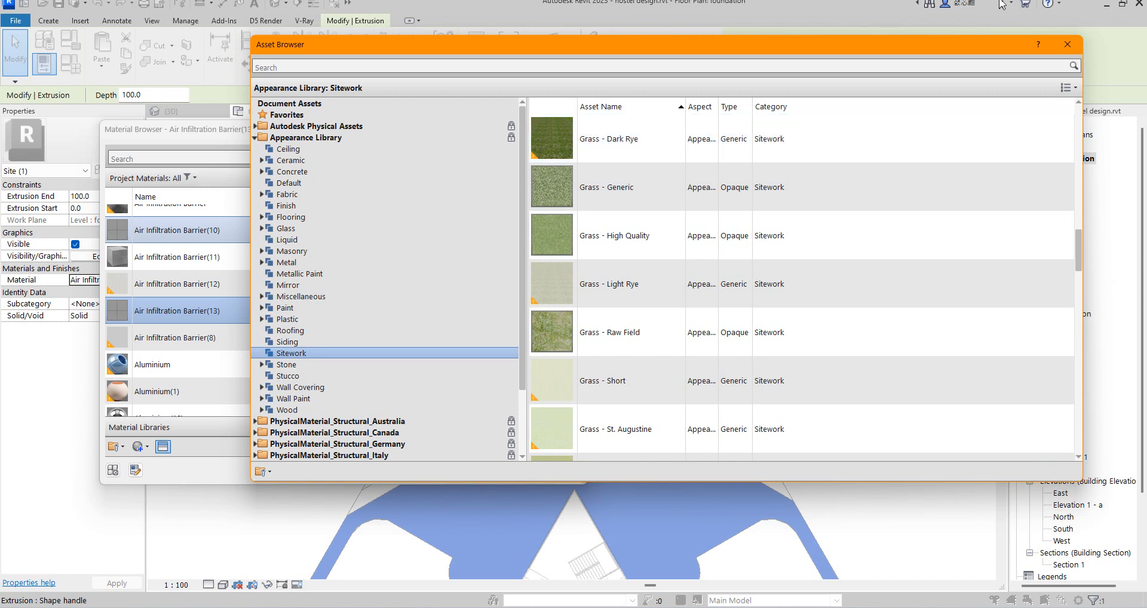
{"action": "left_click", "coordinate": [1067, 43]}
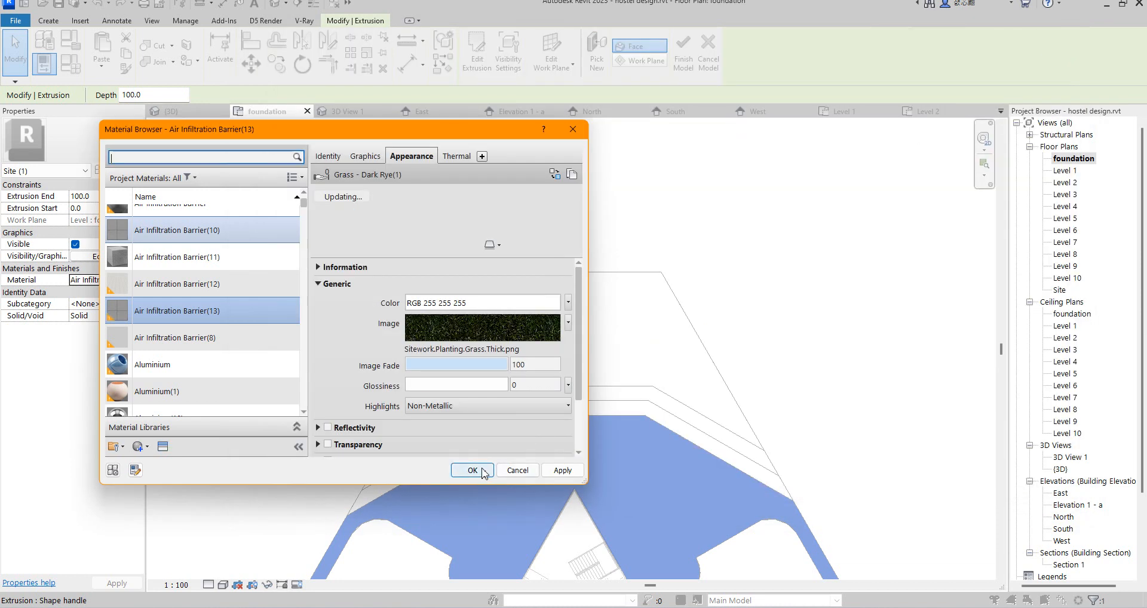
{"action": "left_click", "coordinate": [483, 325]}
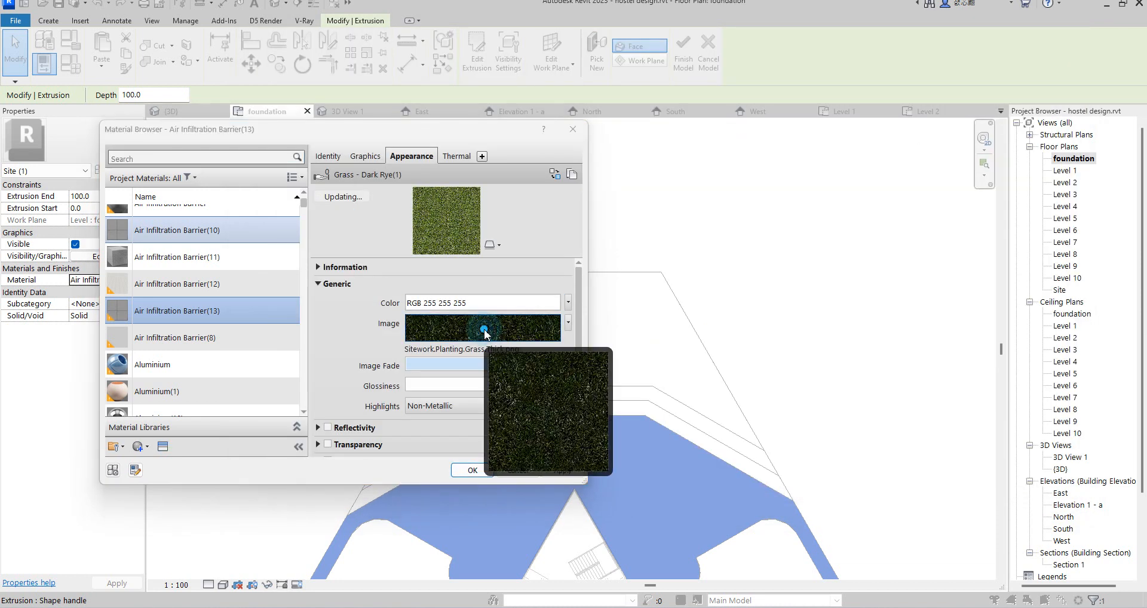
{"action": "left_click", "coordinate": [329, 149]}
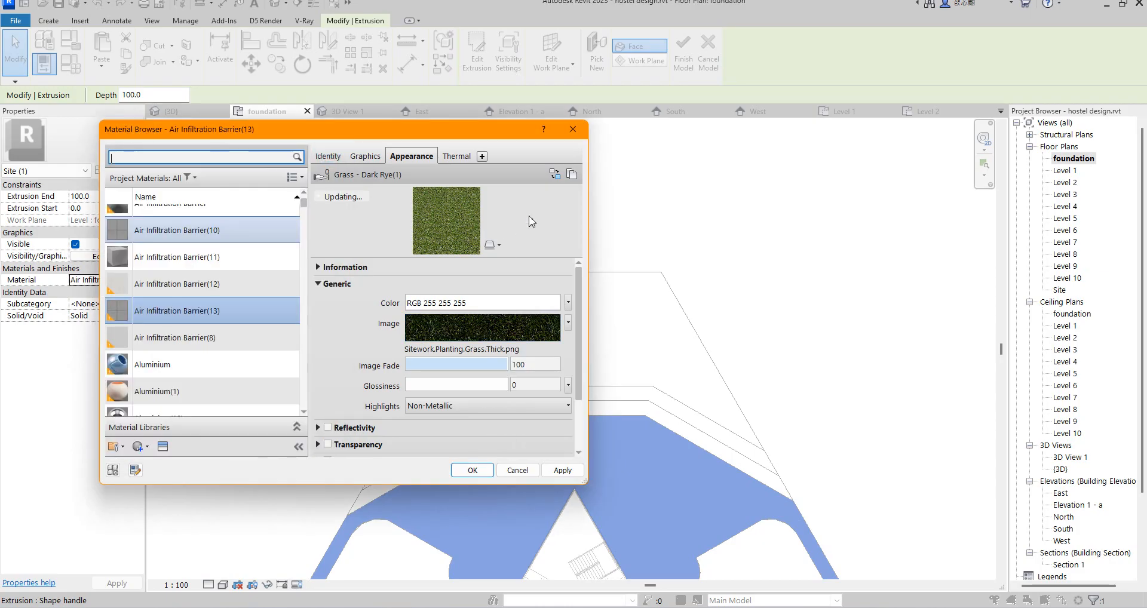
Step: Replace the duplicated material's appearance with Grass - High Quality and assign the material to the ground extrusion
{"action": "left_click", "coordinate": [556, 172]}
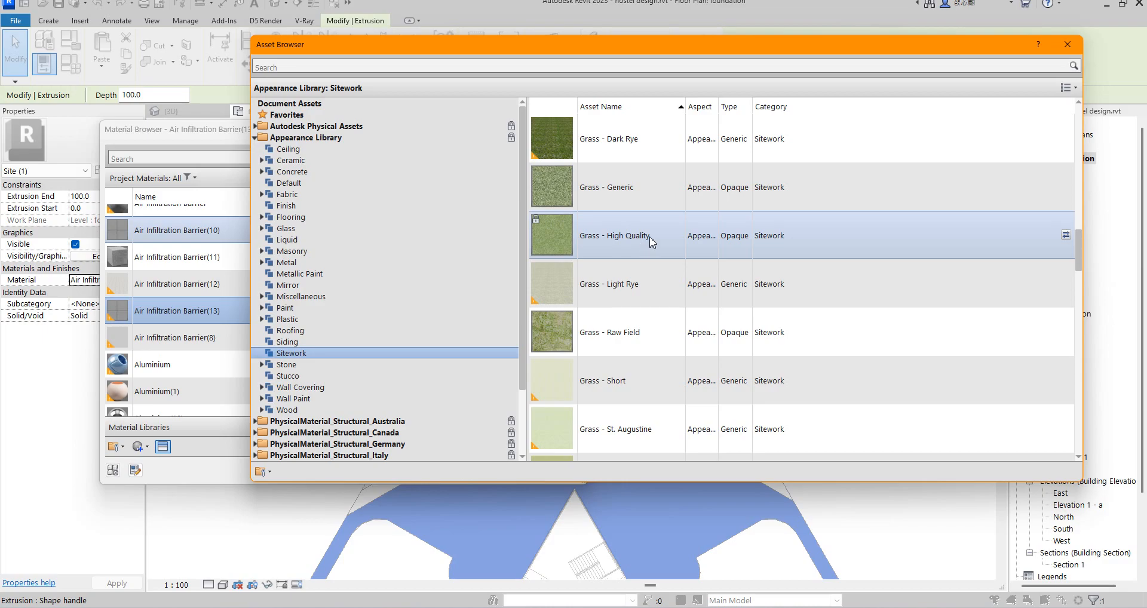
{"action": "double_click", "coordinate": [642, 239]}
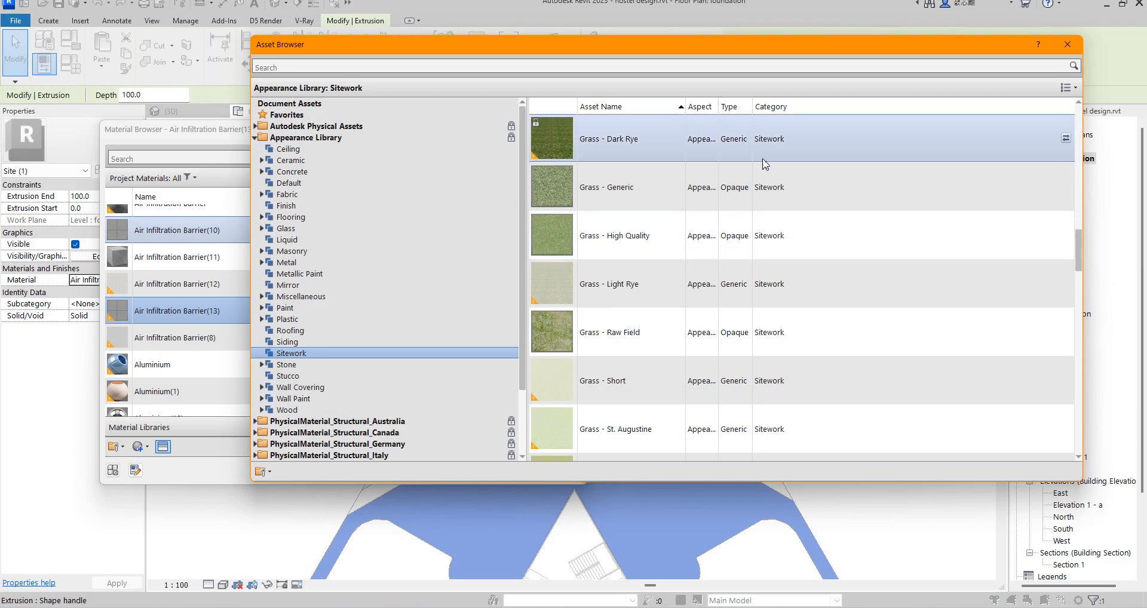
{"action": "left_click", "coordinate": [1064, 40]}
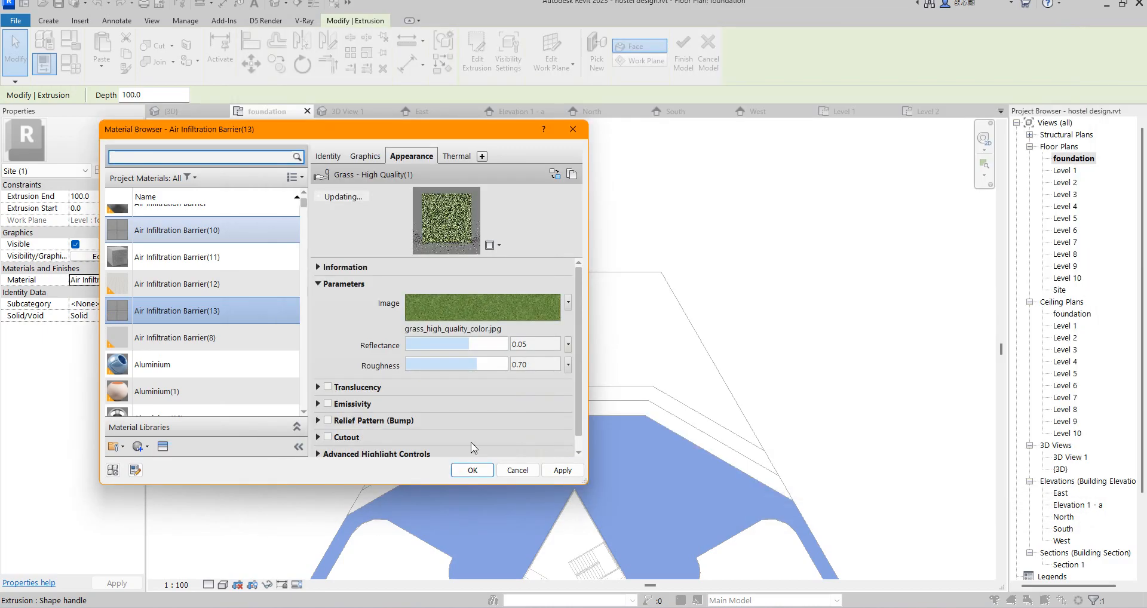
{"action": "left_click", "coordinate": [472, 470]}
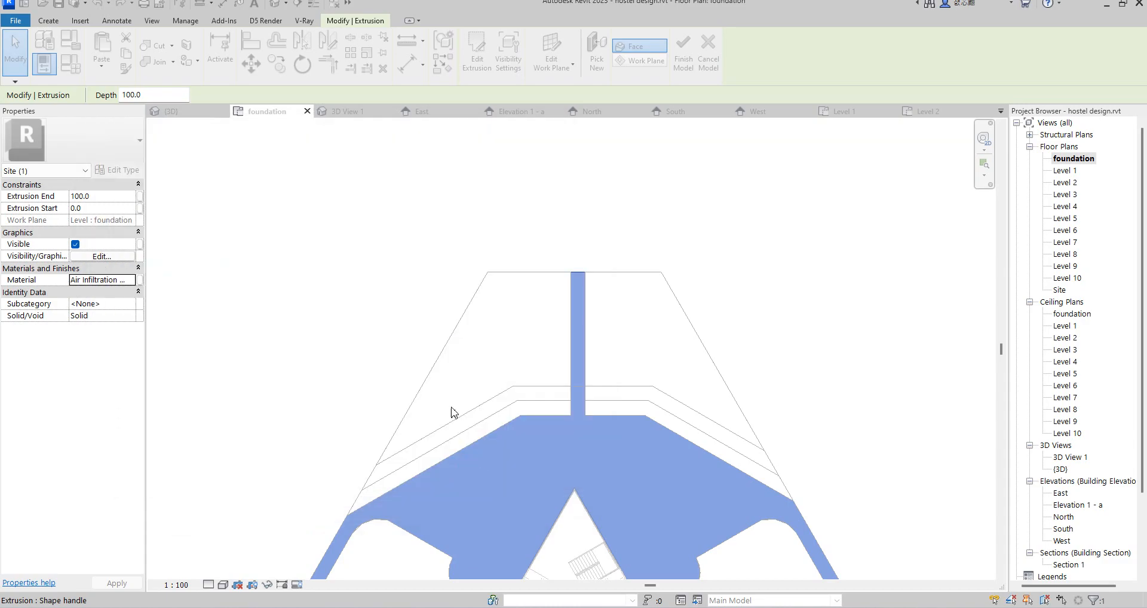
{"action": "left_click", "coordinate": [404, 340]}
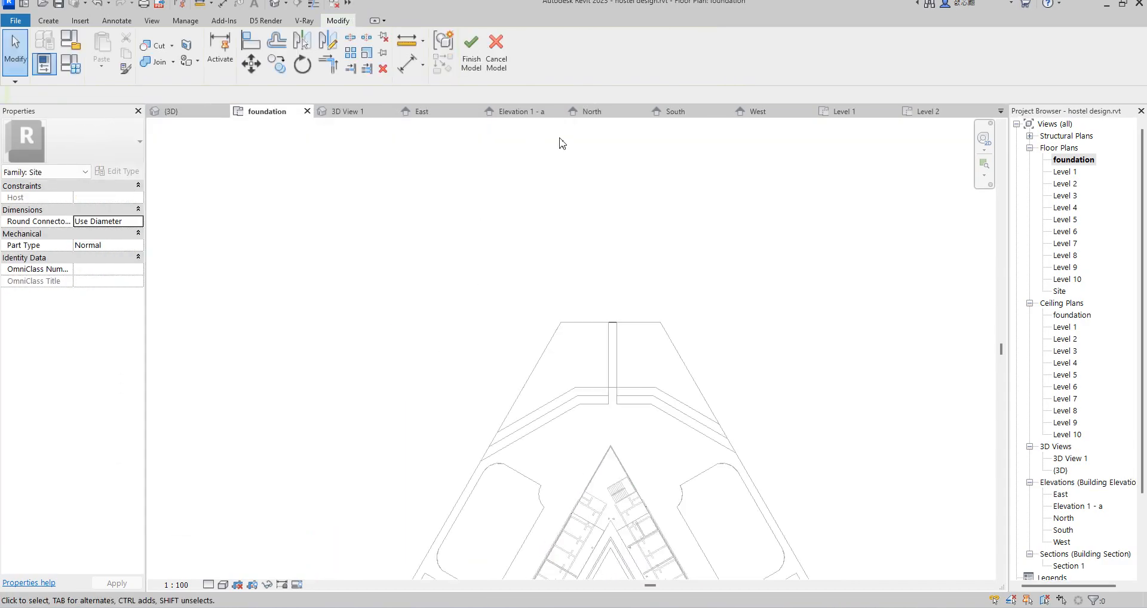
Step: Check the grass ground around the paving steps in the default 3D view and finish the in-place model
{"action": "double_click", "coordinate": [1059, 471]}
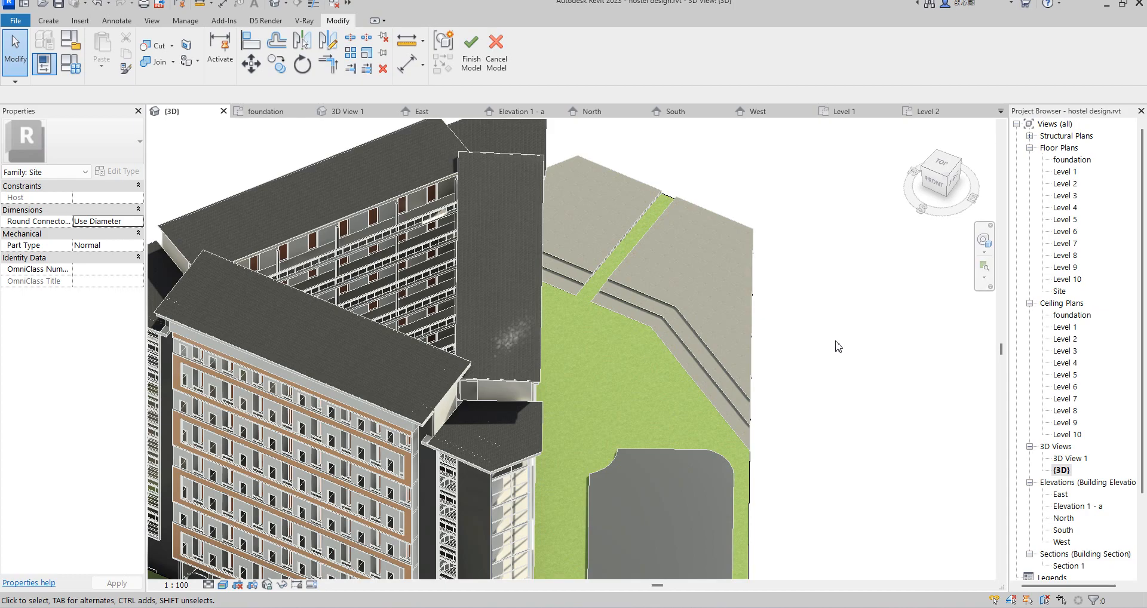
{"action": "scroll", "coordinate": [824, 348], "scroll_direction": "down", "scroll_amount": 3}
{"action": "scroll", "coordinate": [763, 363], "scroll_direction": "up", "scroll_amount": 2}
{"action": "scroll", "coordinate": [761, 327], "scroll_direction": "up", "scroll_amount": 5}
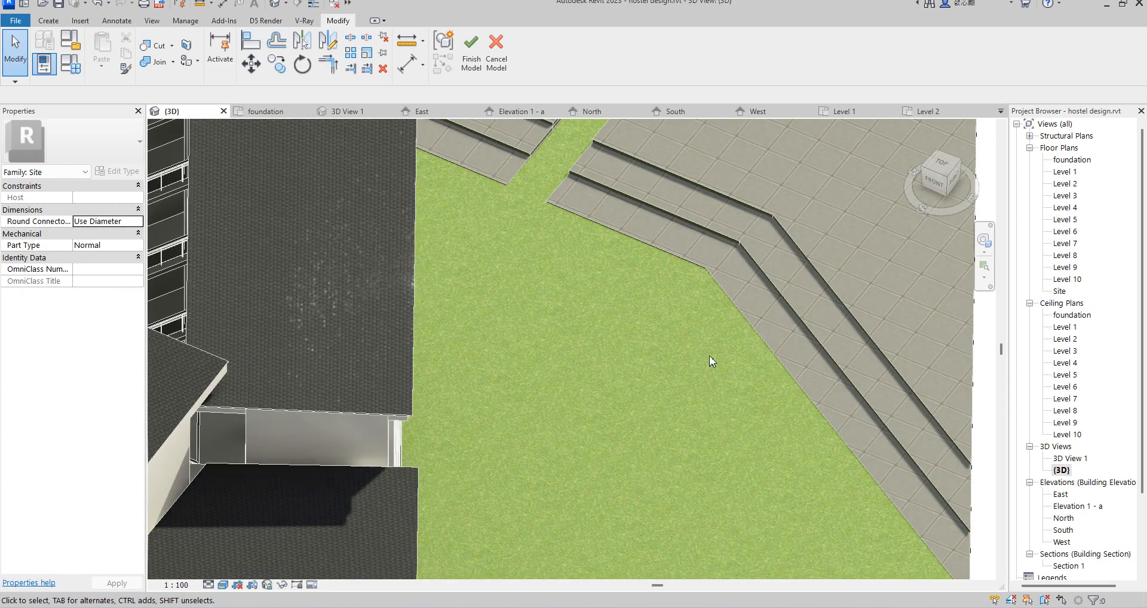
{"action": "scroll", "coordinate": [712, 298], "scroll_direction": "down", "scroll_amount": 2}
{"action": "scroll", "coordinate": [782, 334], "scroll_direction": "down", "scroll_amount": 3}
{"action": "scroll", "coordinate": [795, 324], "scroll_direction": "up", "scroll_amount": 1}
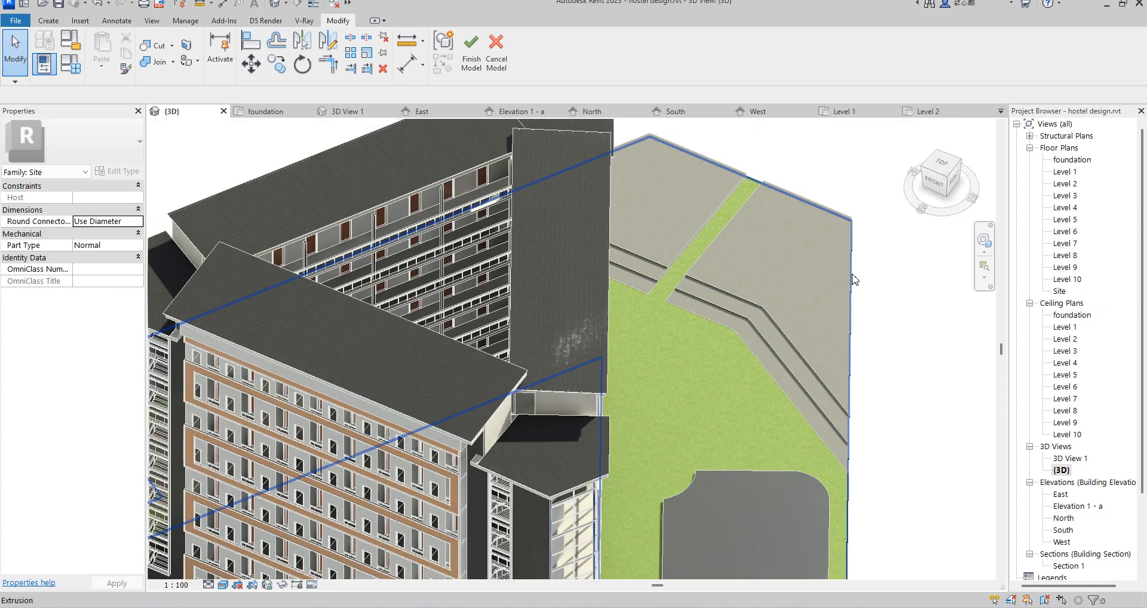
{"action": "left_click", "coordinate": [472, 58]}
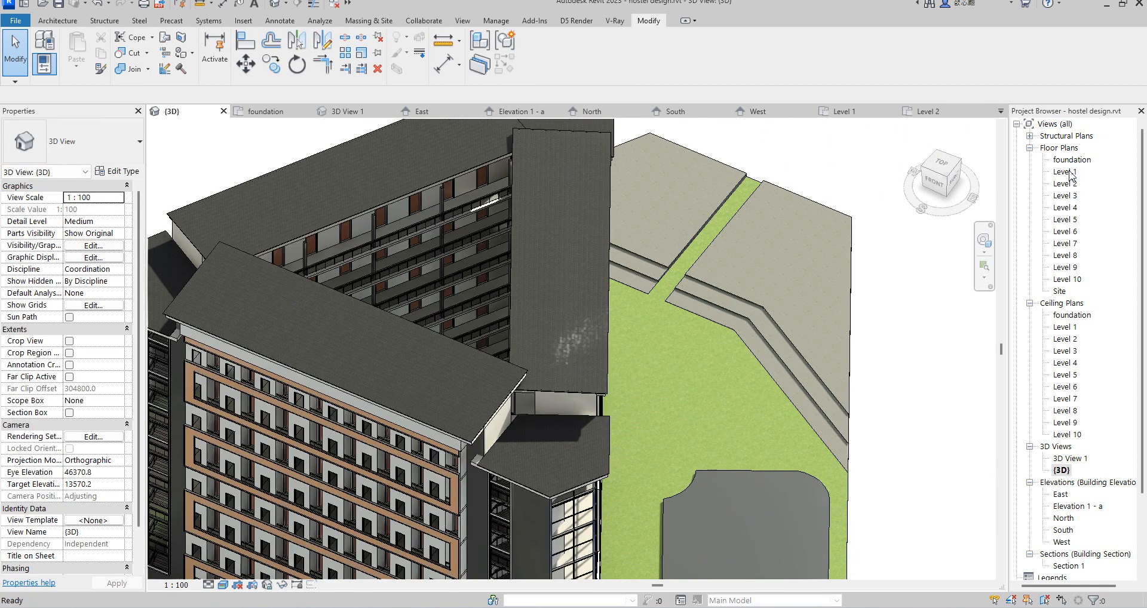
Step: Return to the foundation floor plan and start placing the M_RPC Tree - Deciduous component, type Fraxinus - 5.6 Meters
{"action": "double_click", "coordinate": [1071, 159]}
{"action": "scroll", "coordinate": [642, 332], "scroll_direction": "down", "scroll_amount": 4}
{"action": "scroll", "coordinate": [687, 402], "scroll_direction": "up", "scroll_amount": 1}
{"action": "scroll", "coordinate": [687, 402], "scroll_direction": "up", "scroll_amount": 2}
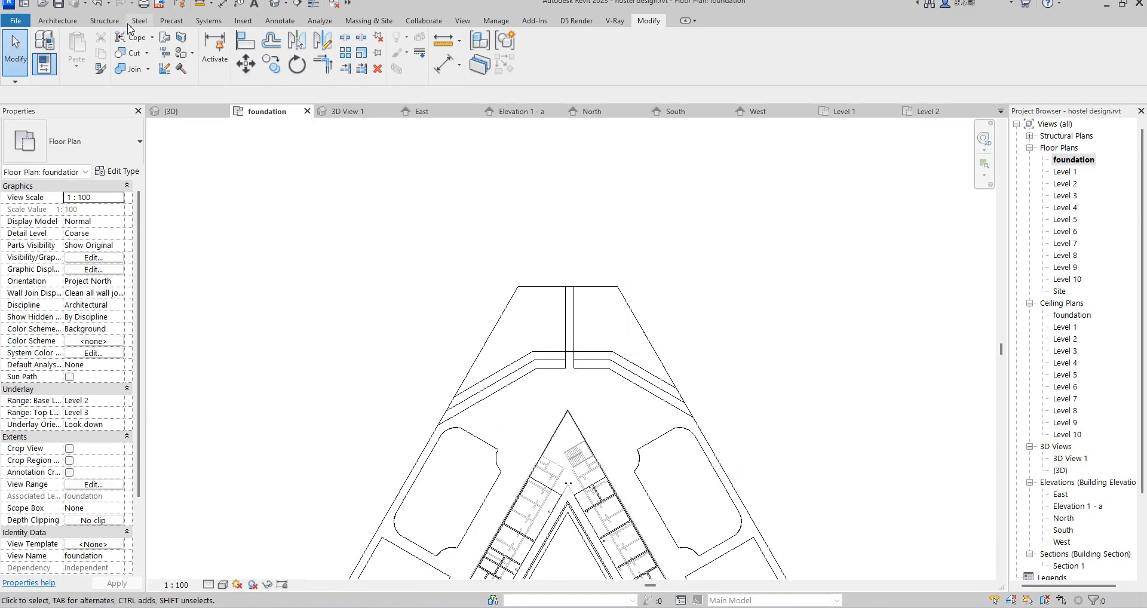
{"action": "left_click", "coordinate": [58, 21]}
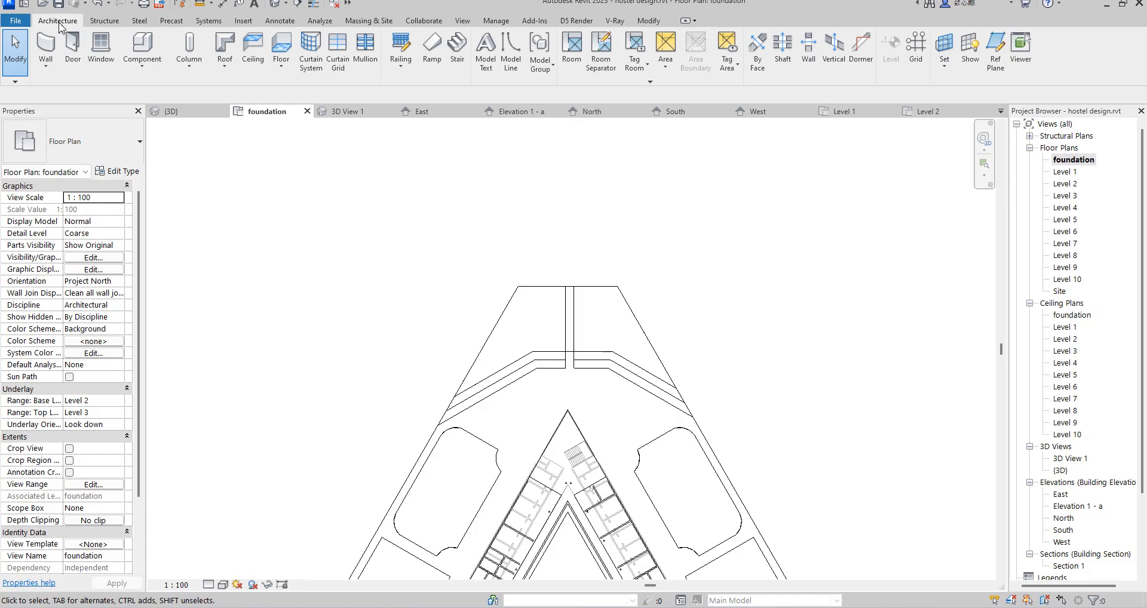
{"action": "left_click", "coordinate": [141, 45]}
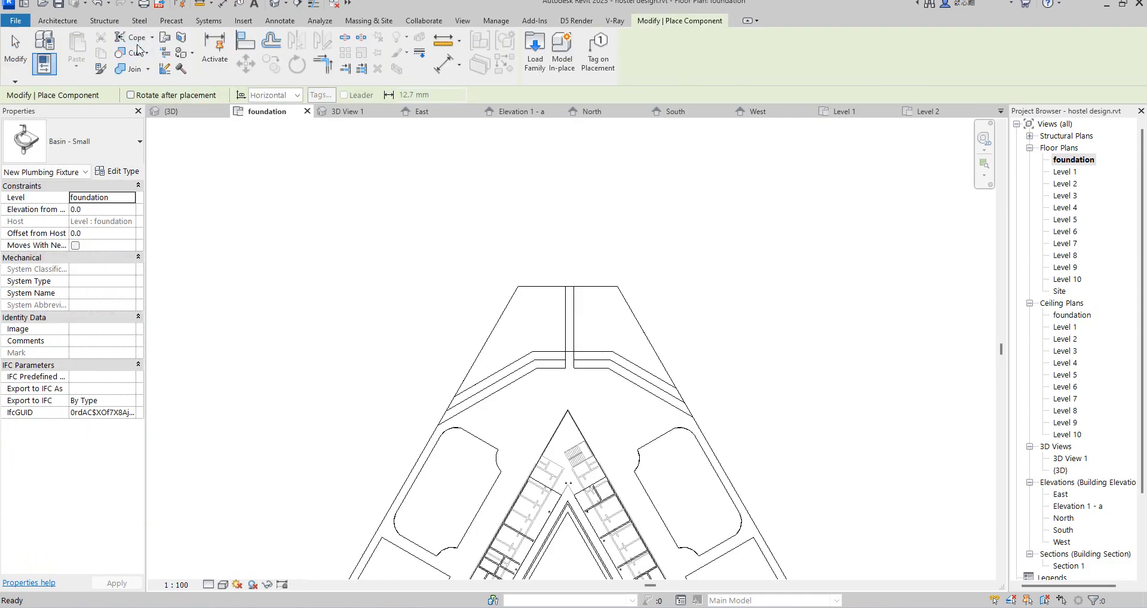
{"action": "left_click", "coordinate": [125, 147]}
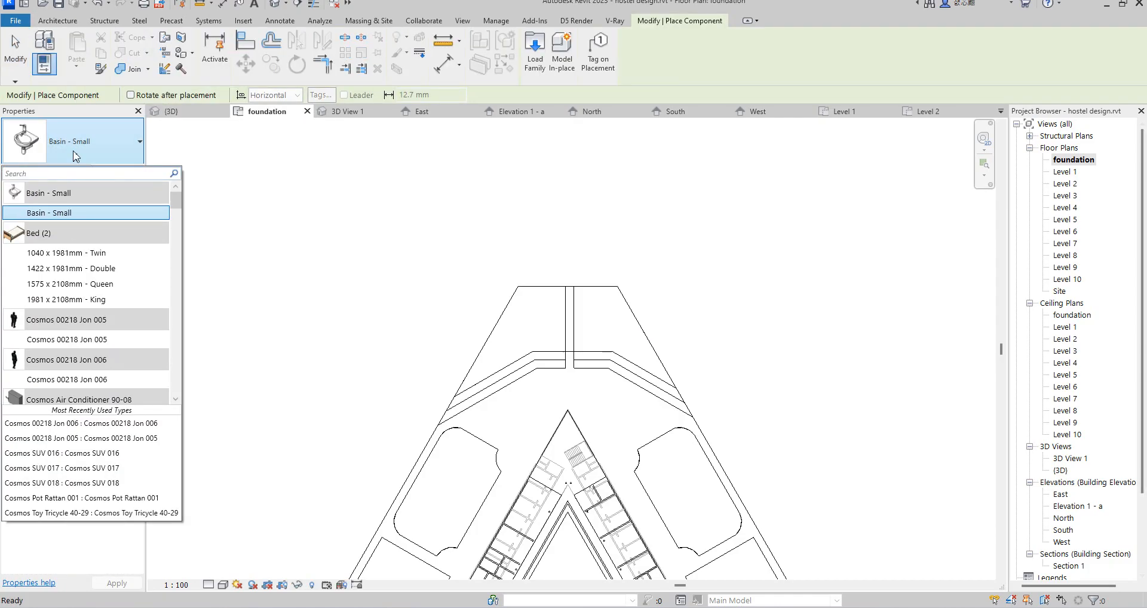
{"action": "left_click_drag", "start_coordinate": [180, 206], "coordinate": [173, 330]}
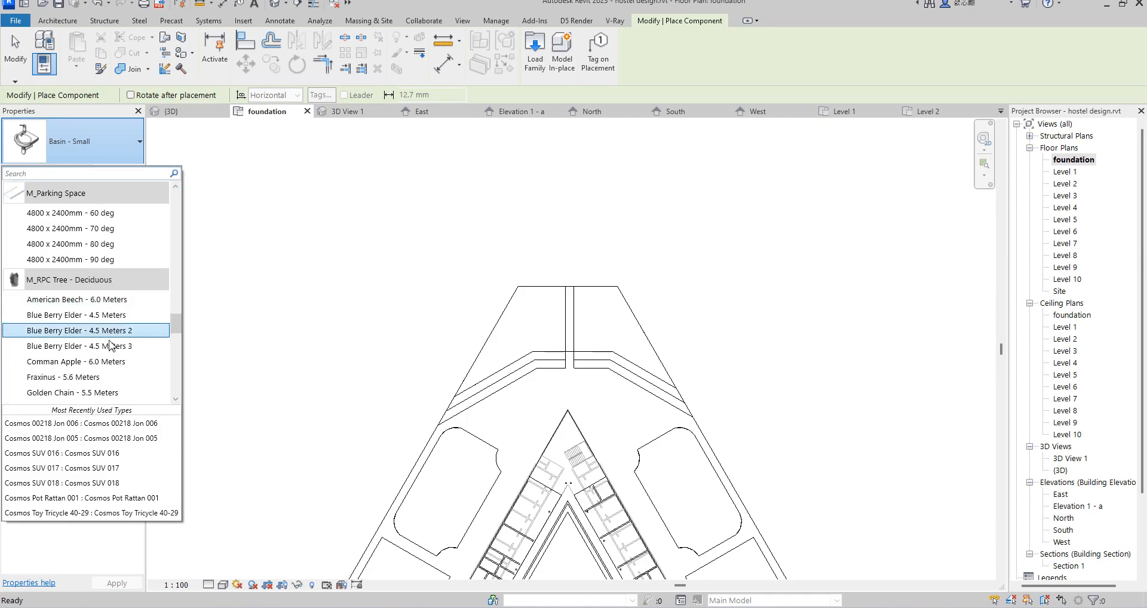
{"action": "left_click", "coordinate": [108, 377]}
Step: Place five Fraxinus trees on the right-hand paving slab, two along its far horizontal edge and three down its outer sloping edge
{"action": "scroll", "coordinate": [582, 291], "scroll_direction": "up", "scroll_amount": 8}
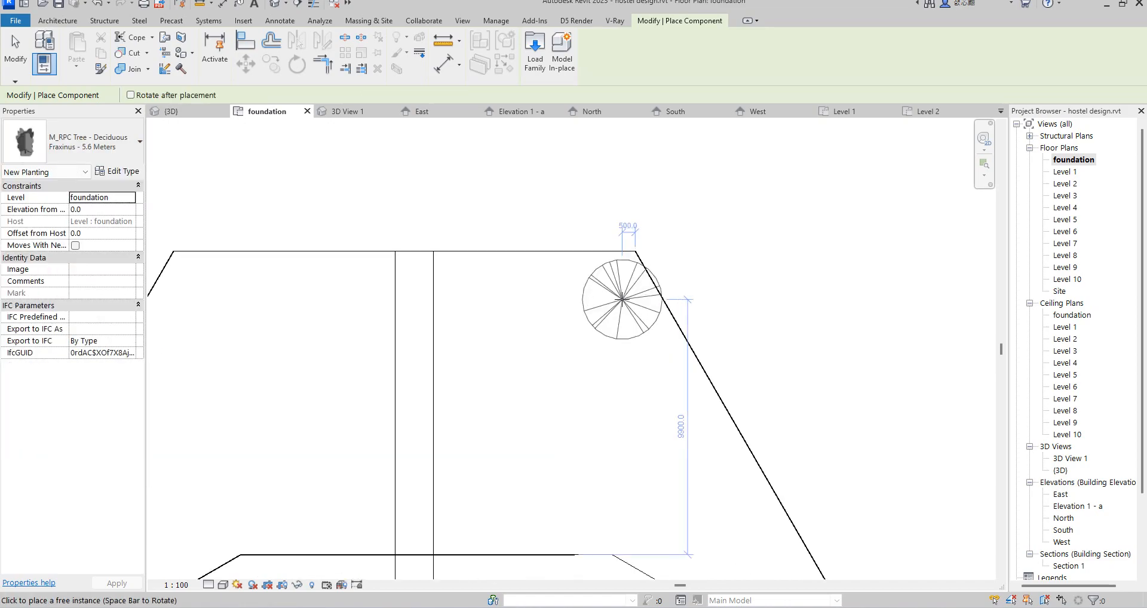
{"action": "left_click", "coordinate": [398, 258]}
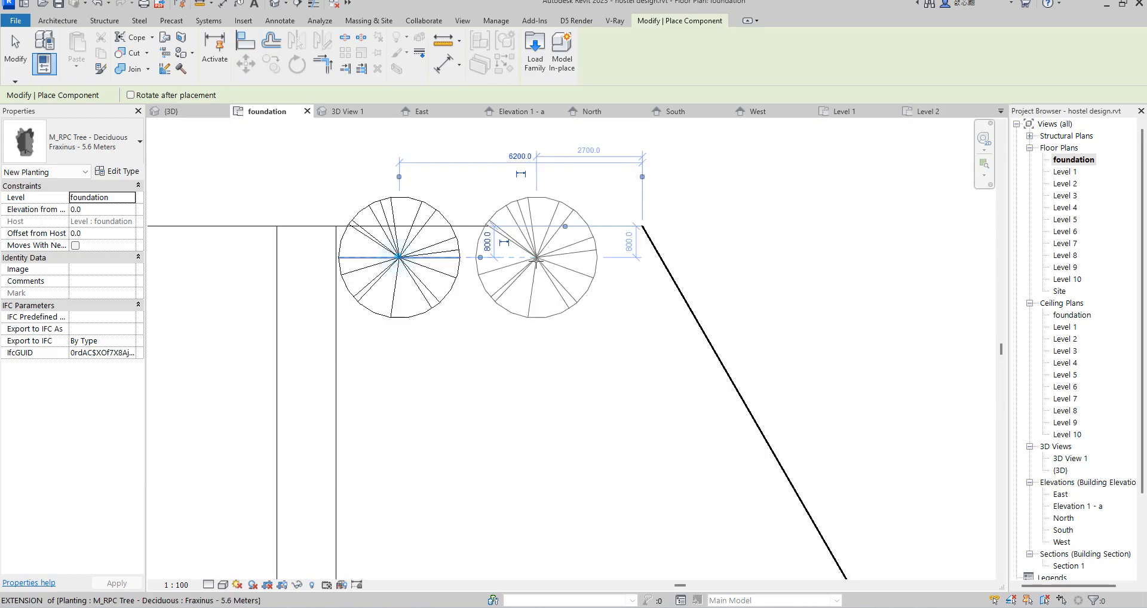
{"action": "left_click", "coordinate": [536, 257]}
{"action": "left_click", "coordinate": [664, 317]}
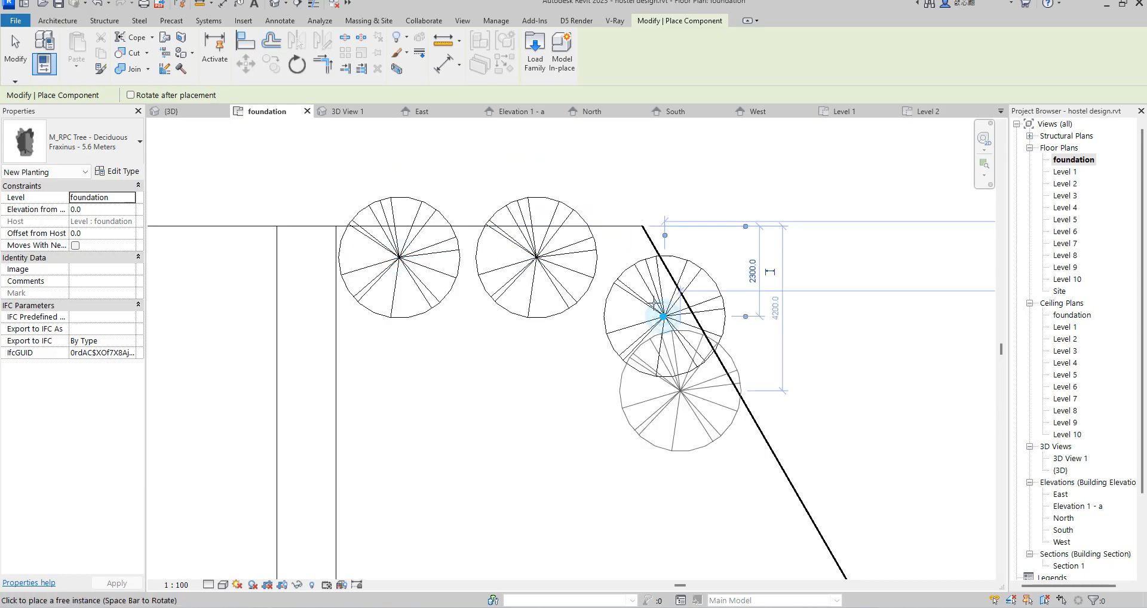
{"action": "scroll", "coordinate": [680, 394], "scroll_direction": "down", "scroll_amount": 3}
{"action": "left_click", "coordinate": [692, 378]}
{"action": "left_click", "coordinate": [738, 448]}
{"action": "scroll", "coordinate": [728, 442], "scroll_direction": "down", "scroll_amount": 4}
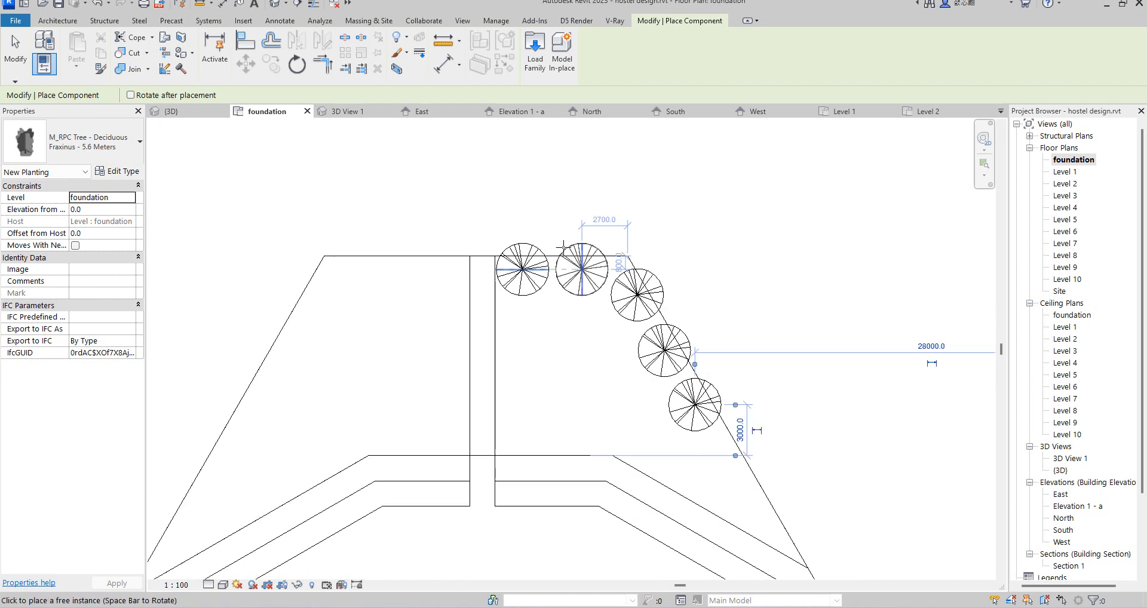
Step: Place two more Fraxinus trees further down the right-hand slab's outer sloping edge and end the component placement
{"action": "scroll", "coordinate": [665, 377], "scroll_direction": "up", "scroll_amount": 2}
{"action": "scroll", "coordinate": [663, 375], "scroll_direction": "up", "scroll_amount": 2}
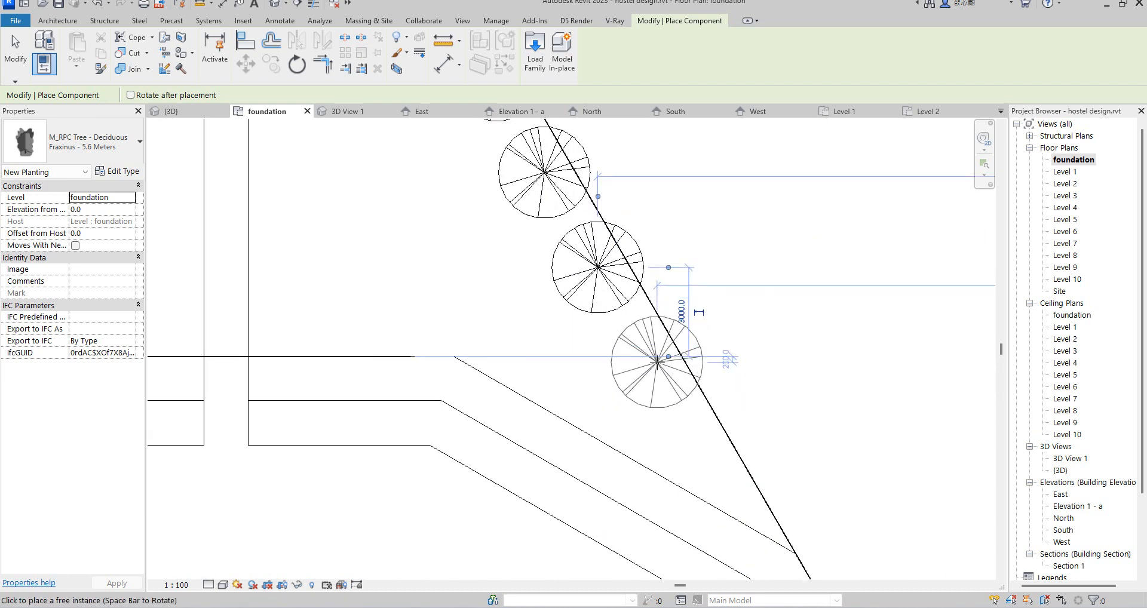
{"action": "left_click", "coordinate": [659, 368]}
{"action": "left_click", "coordinate": [712, 450]}
{"action": "scroll", "coordinate": [723, 334], "scroll_direction": "down", "scroll_amount": 4}
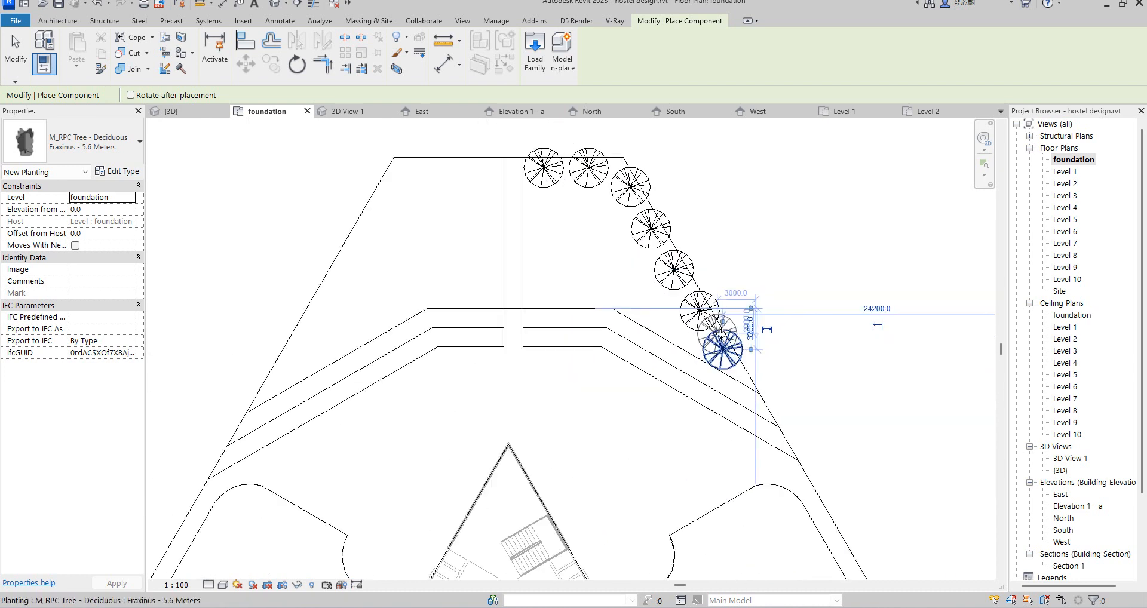
{"action": "right_click", "coordinate": [763, 240]}
{"action": "left_click", "coordinate": [796, 250]}
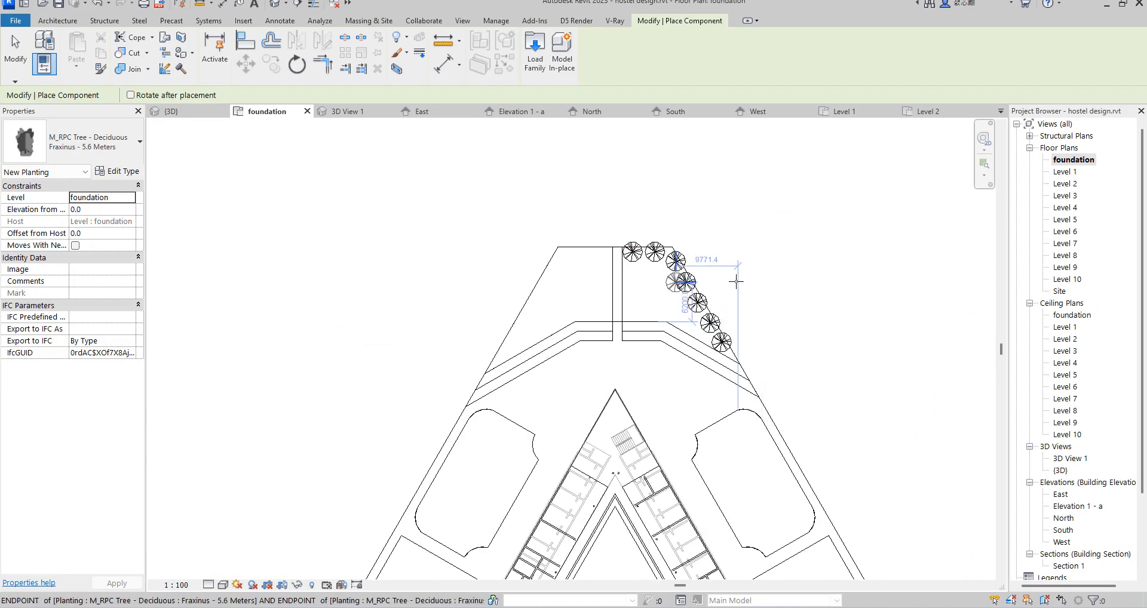
{"action": "scroll", "coordinate": [737, 280], "scroll_direction": "up", "scroll_amount": 1}
{"action": "right_click", "coordinate": [766, 215]}
{"action": "left_click", "coordinate": [810, 225]}
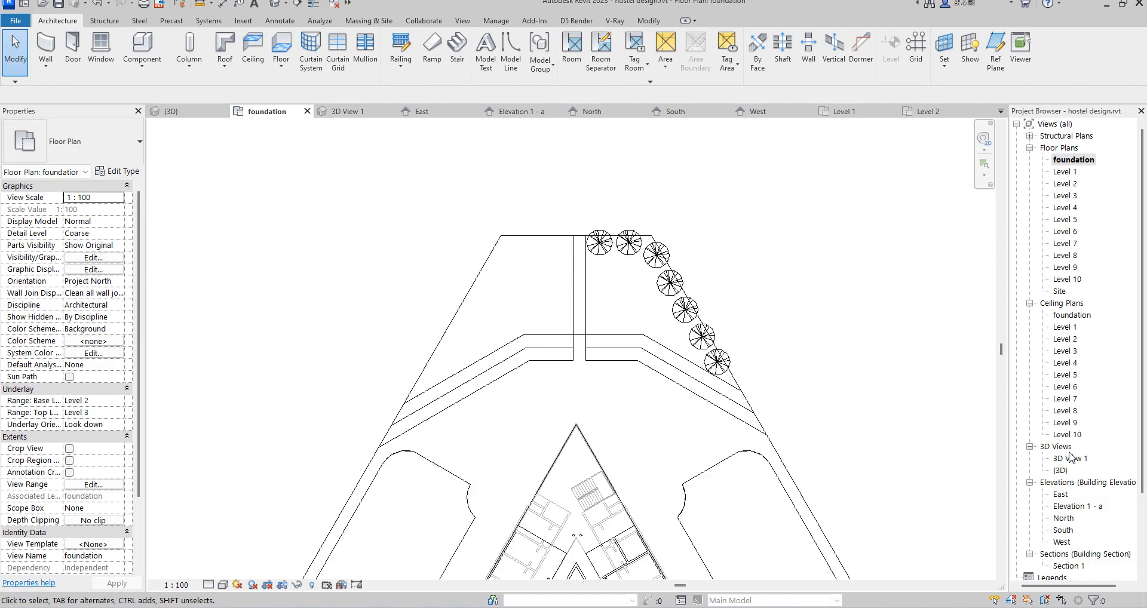
Step: Examine the planted Fraxinus trees along the slab edge in the default 3D view
{"action": "double_click", "coordinate": [1060, 472]}
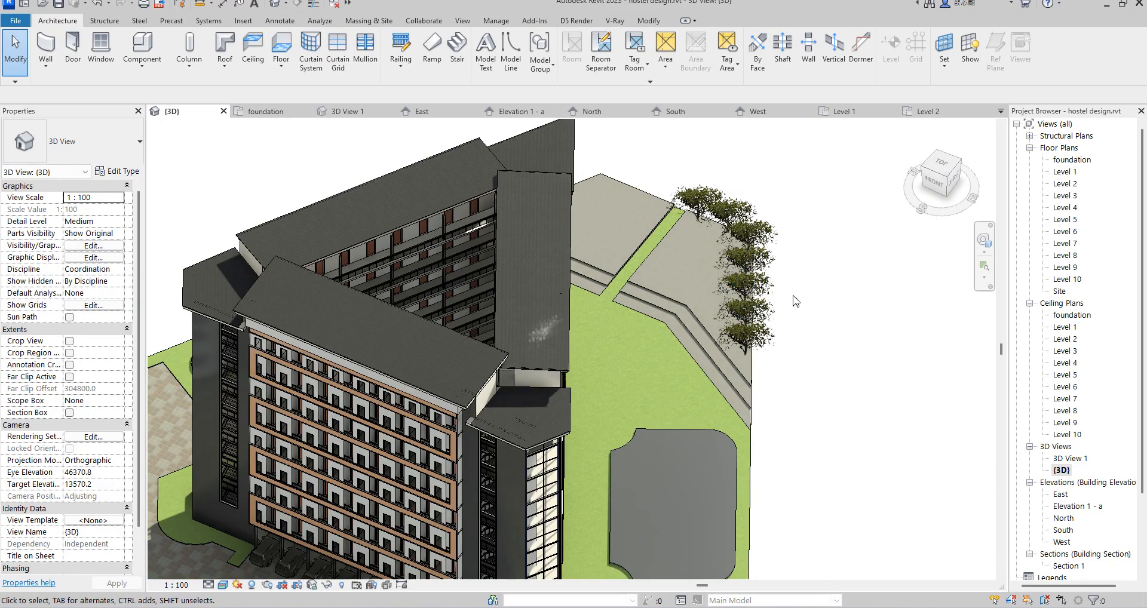
{"action": "scroll", "coordinate": [735, 349], "scroll_direction": "up", "scroll_amount": 6}
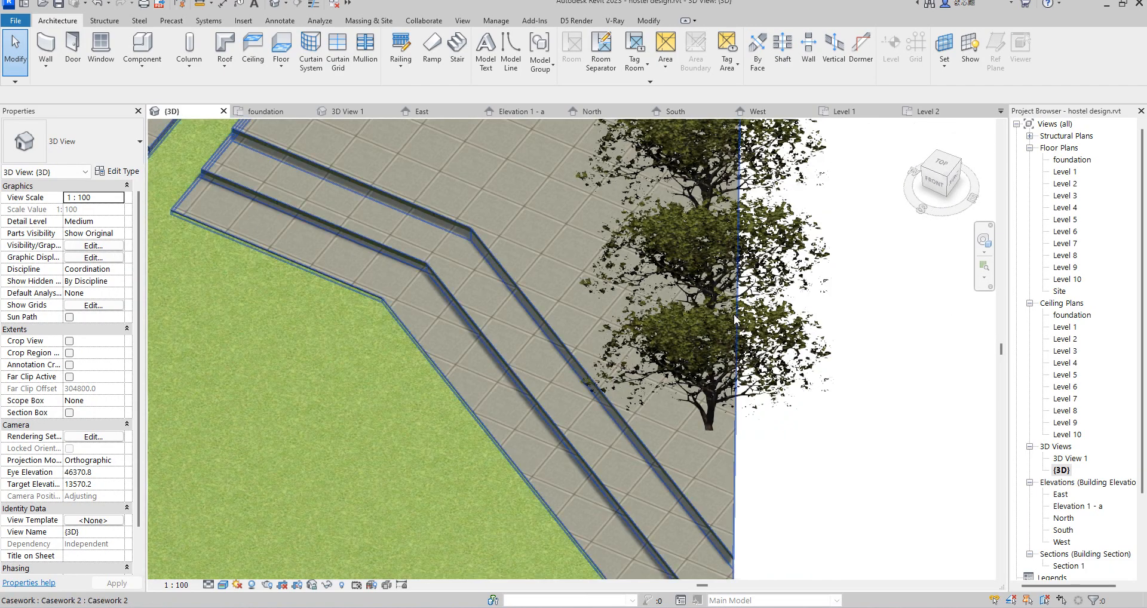
{"action": "left_click", "coordinate": [729, 339]}
{"action": "scroll", "coordinate": [729, 339], "scroll_direction": "down", "scroll_amount": 3}
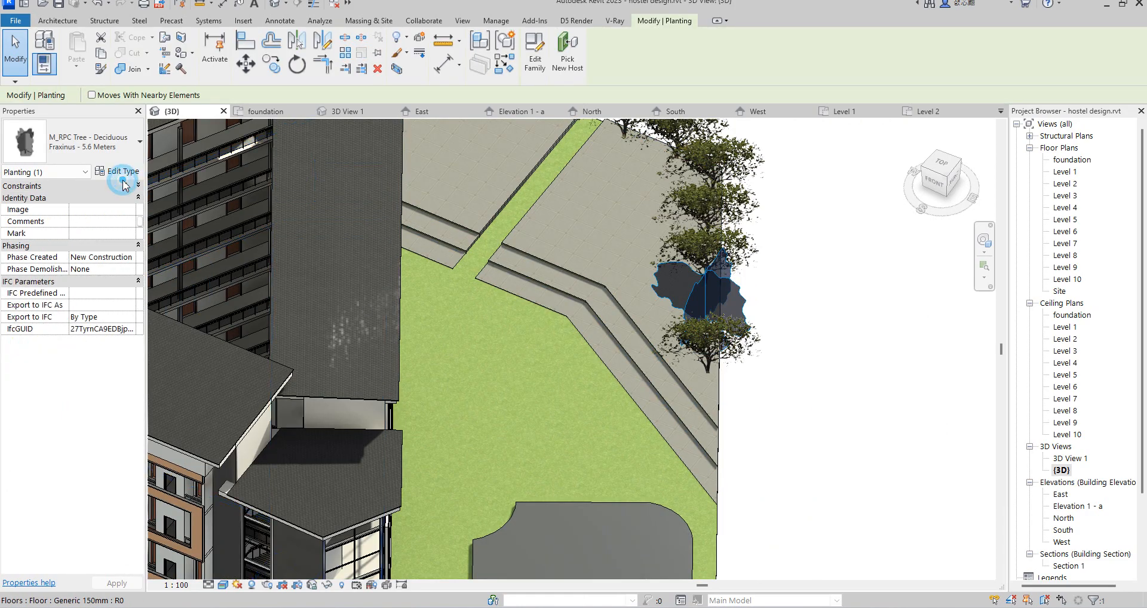
{"action": "left_click", "coordinate": [909, 388]}
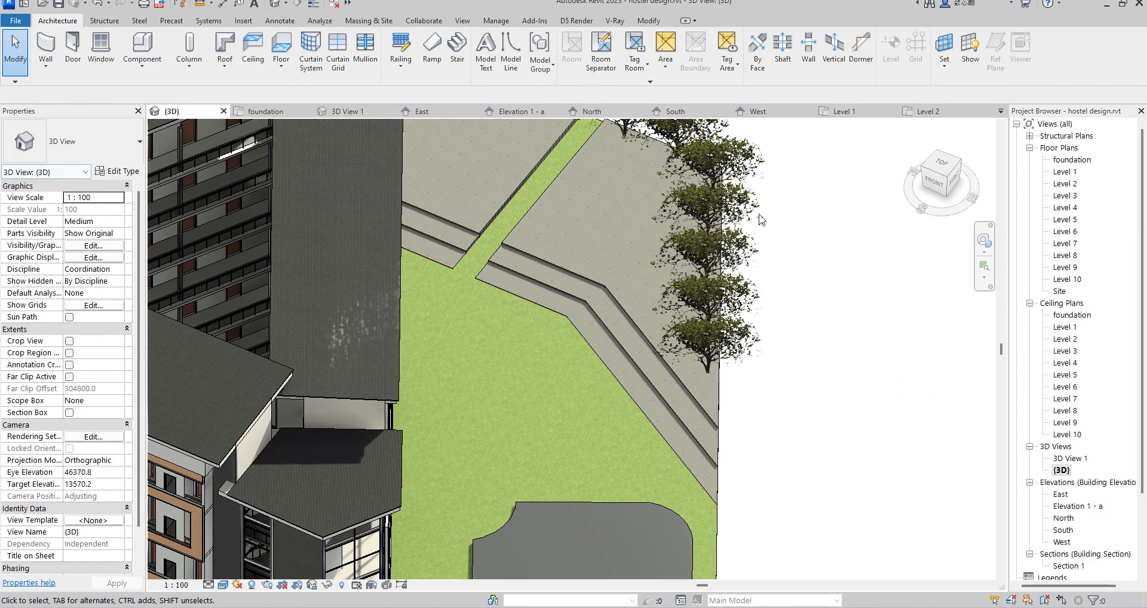
Step: Open a planted tree's type properties and inspect its render appearance settings and the Render Appearance Library
{"action": "left_click", "coordinate": [716, 245]}
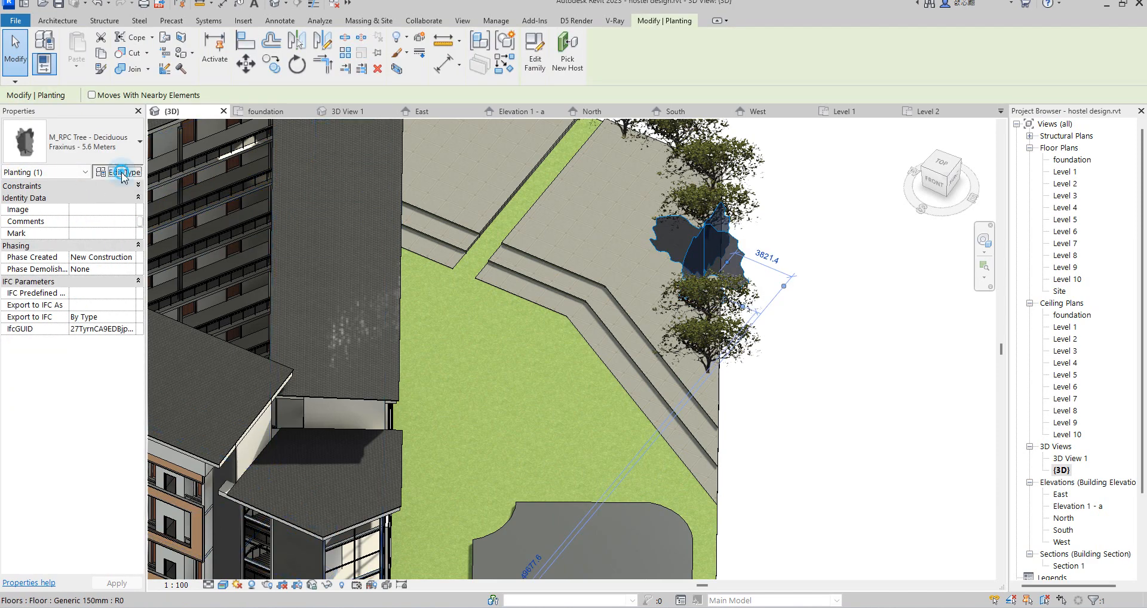
{"action": "left_click", "coordinate": [119, 171]}
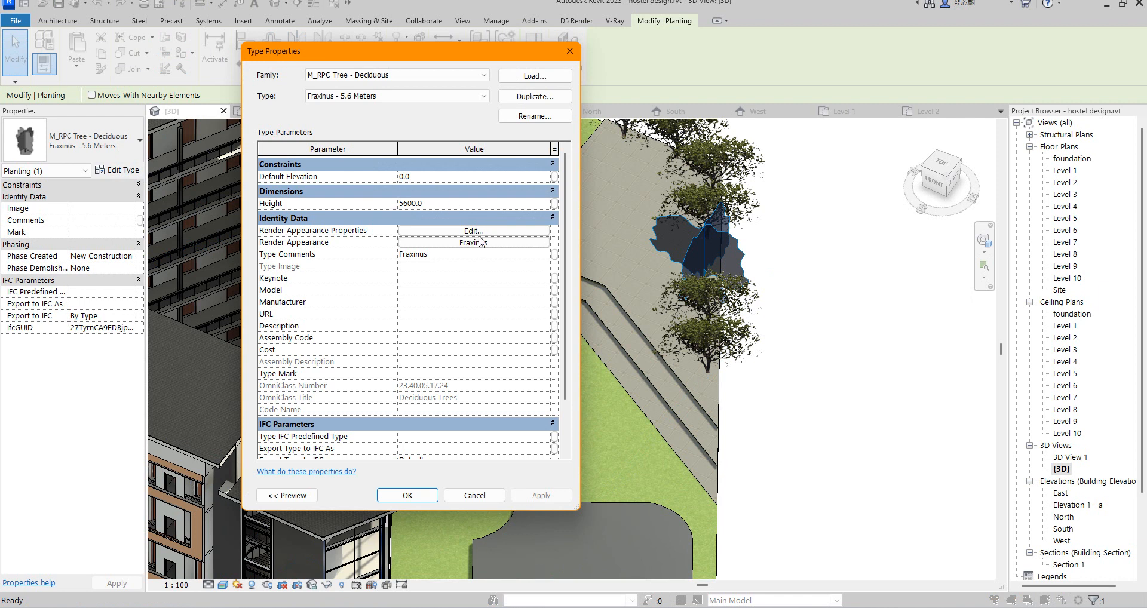
{"action": "left_click", "coordinate": [480, 232]}
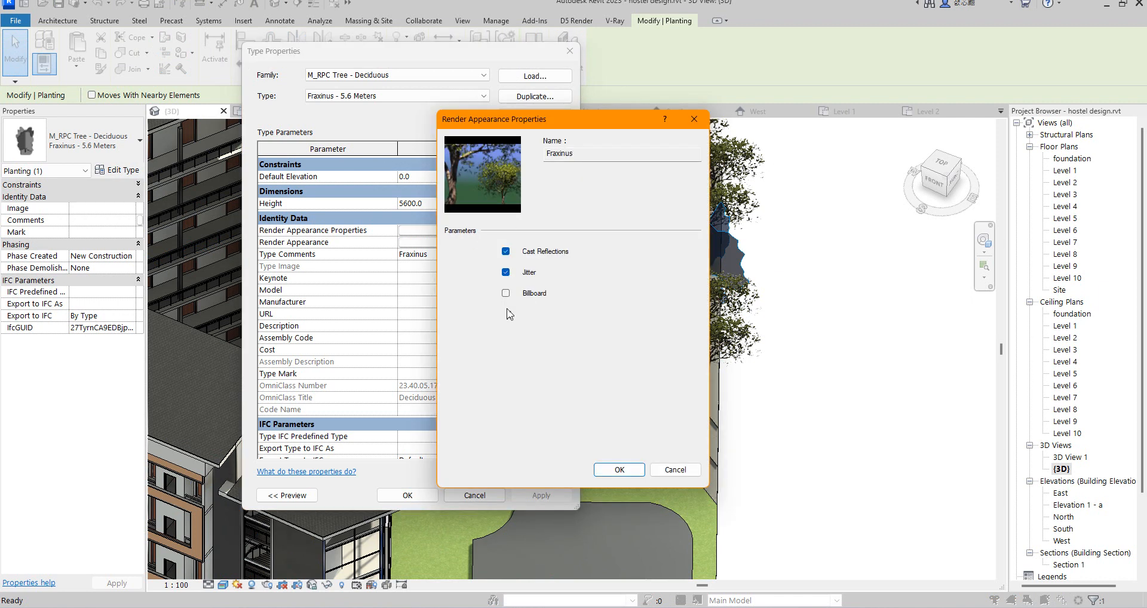
{"action": "left_click", "coordinate": [621, 469]}
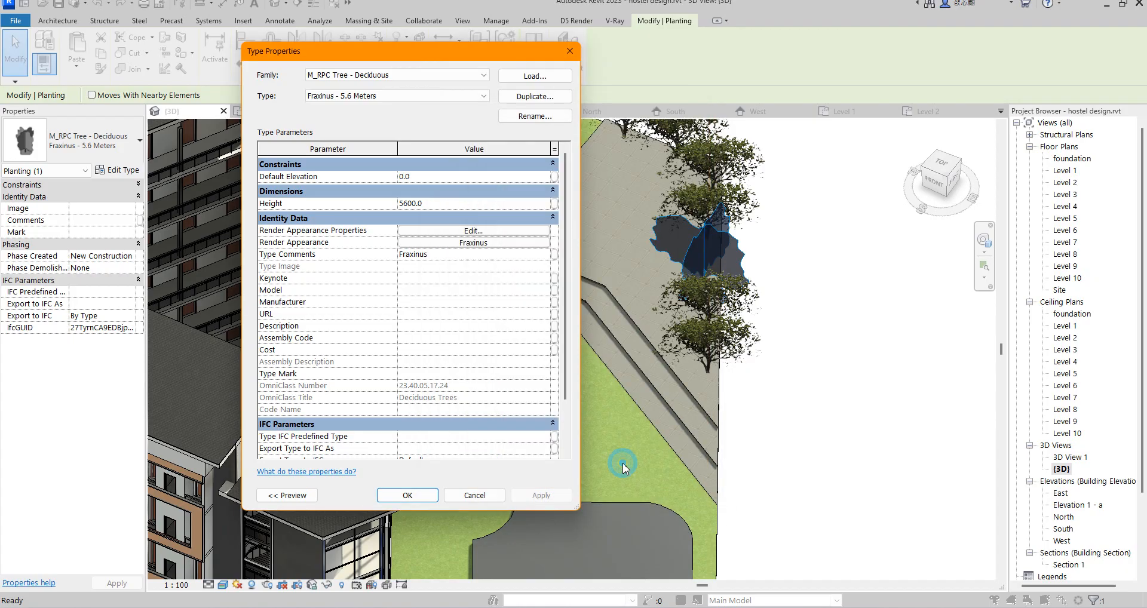
{"action": "left_click", "coordinate": [474, 242]}
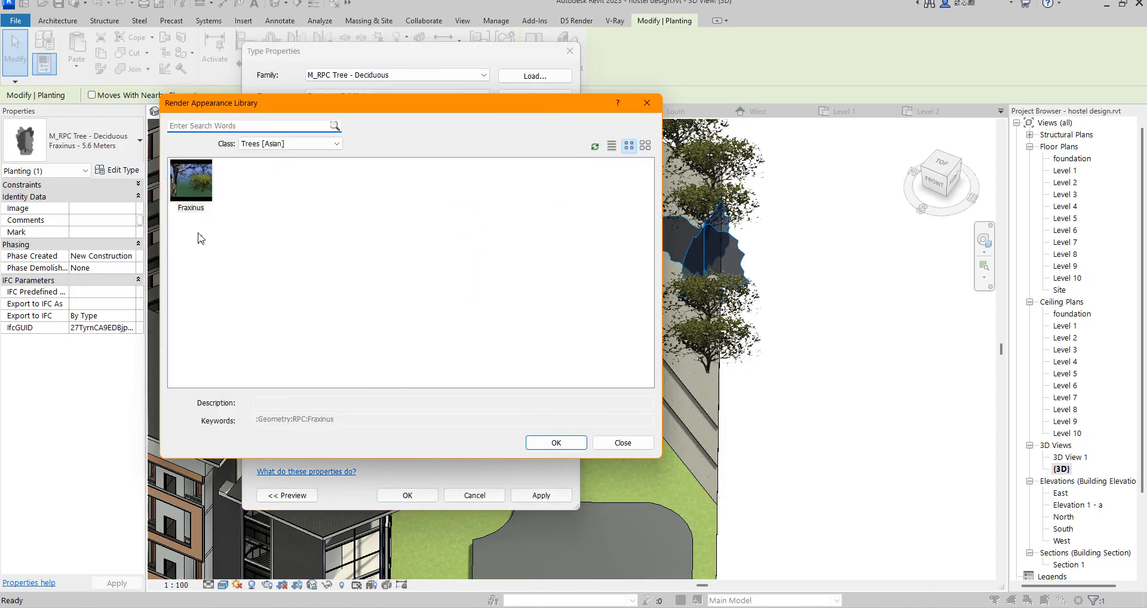
{"action": "left_click", "coordinate": [647, 102]}
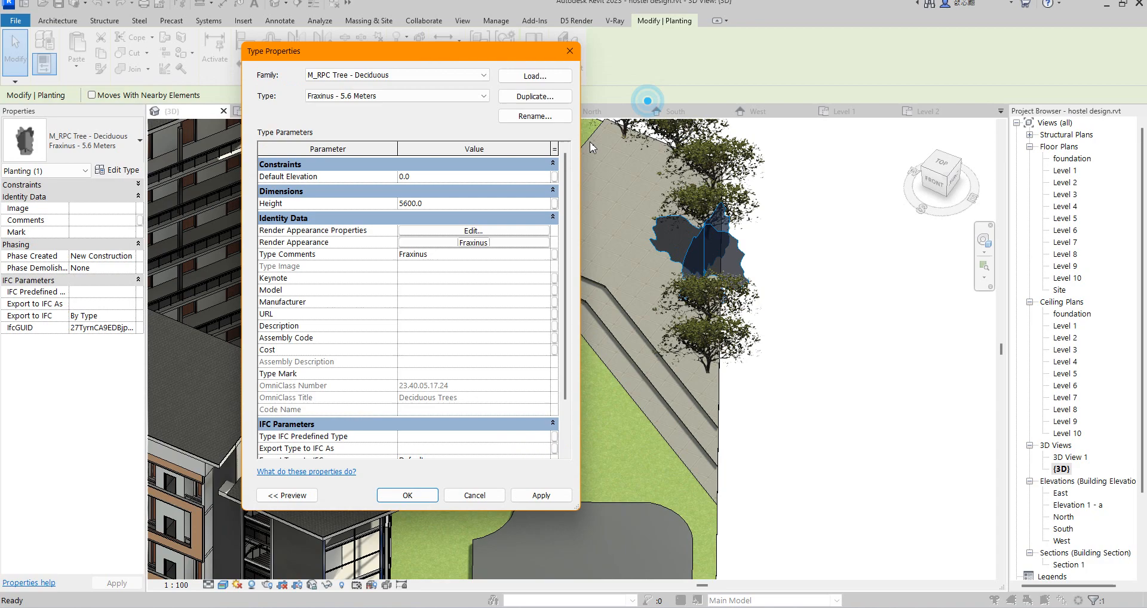
Step: Set the tree type's render appearance to Norway Spruce from the Trees [General] class and check the trees in 3D
{"action": "left_click", "coordinate": [472, 243]}
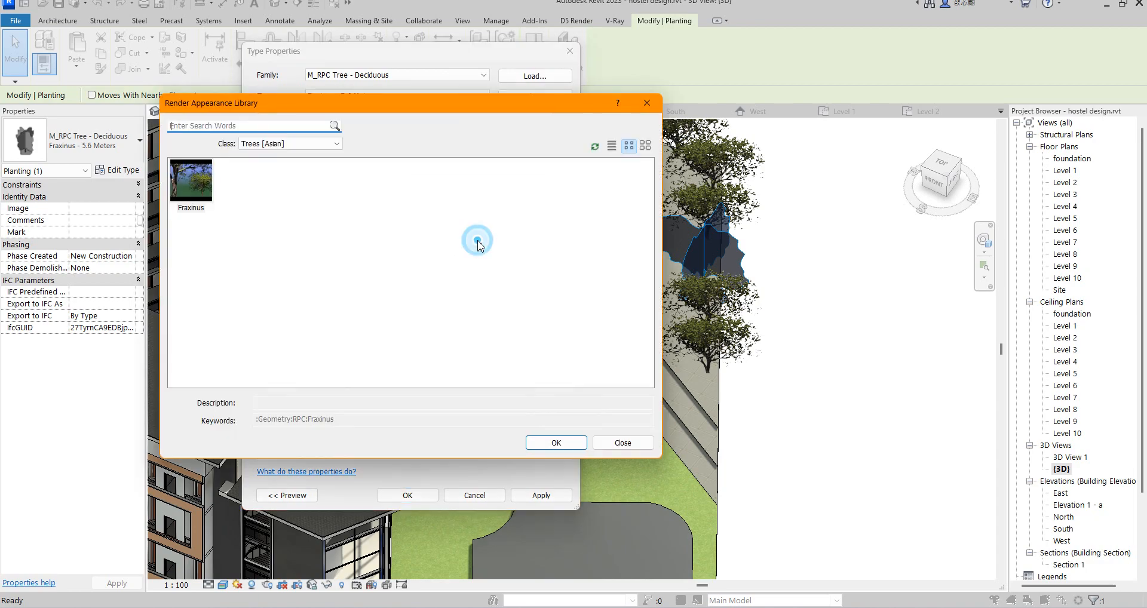
{"action": "left_click", "coordinate": [335, 143]}
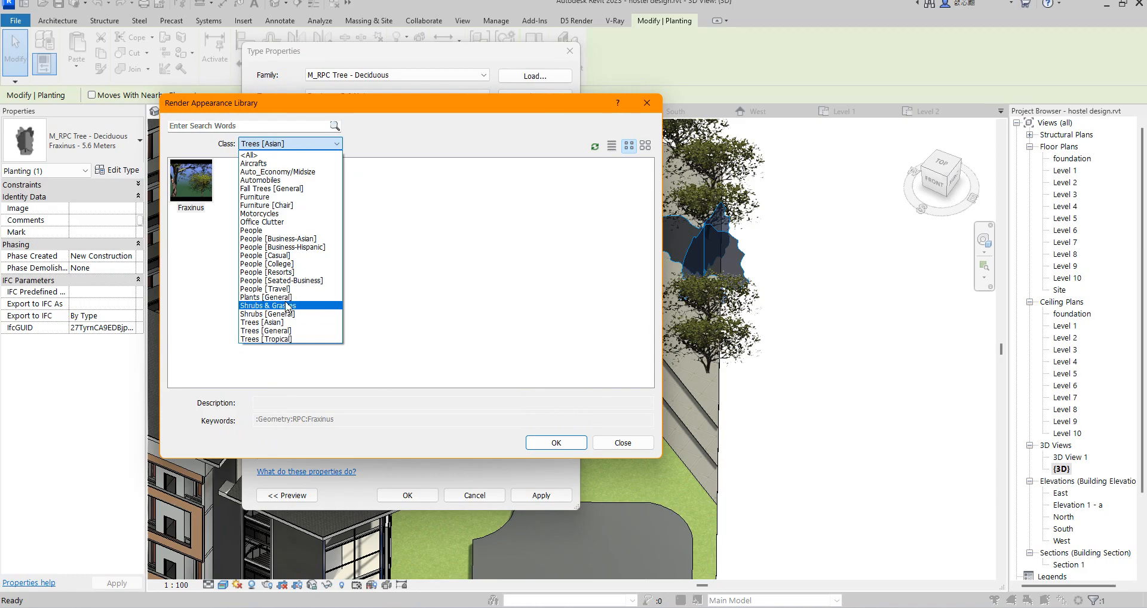
{"action": "left_click", "coordinate": [282, 331]}
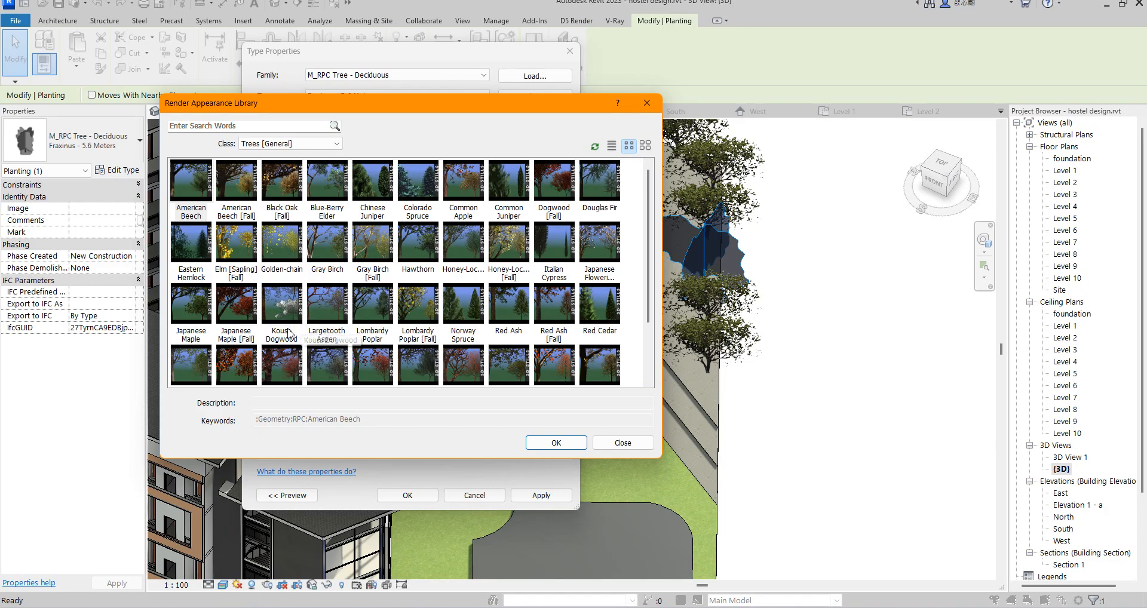
{"action": "scroll", "coordinate": [312, 325], "scroll_direction": "down", "scroll_amount": 2}
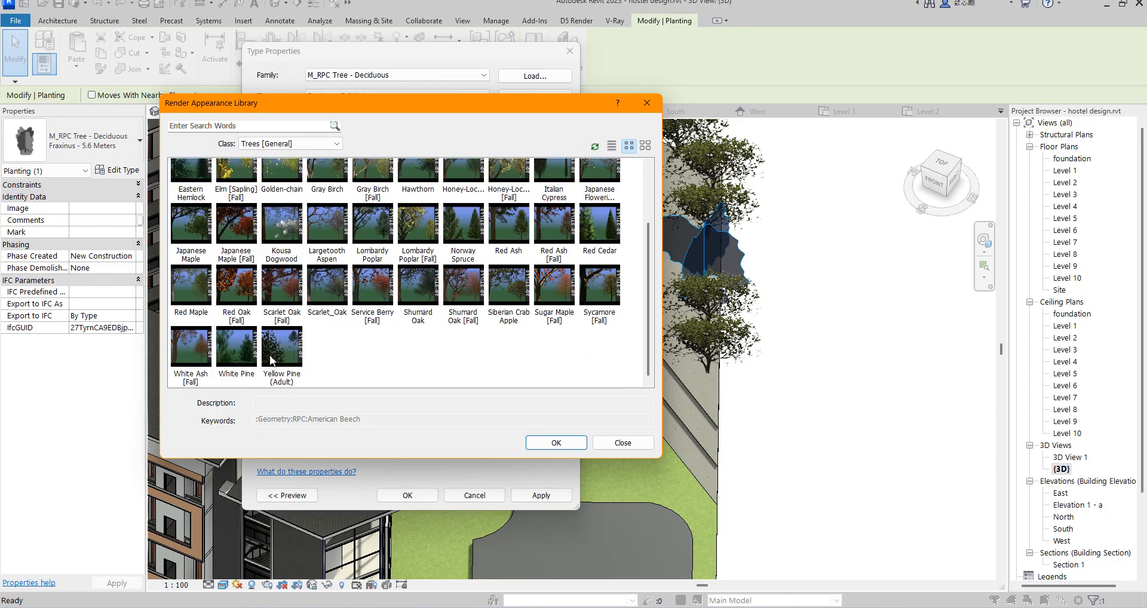
{"action": "scroll", "coordinate": [550, 320], "scroll_direction": "up", "scroll_amount": 3}
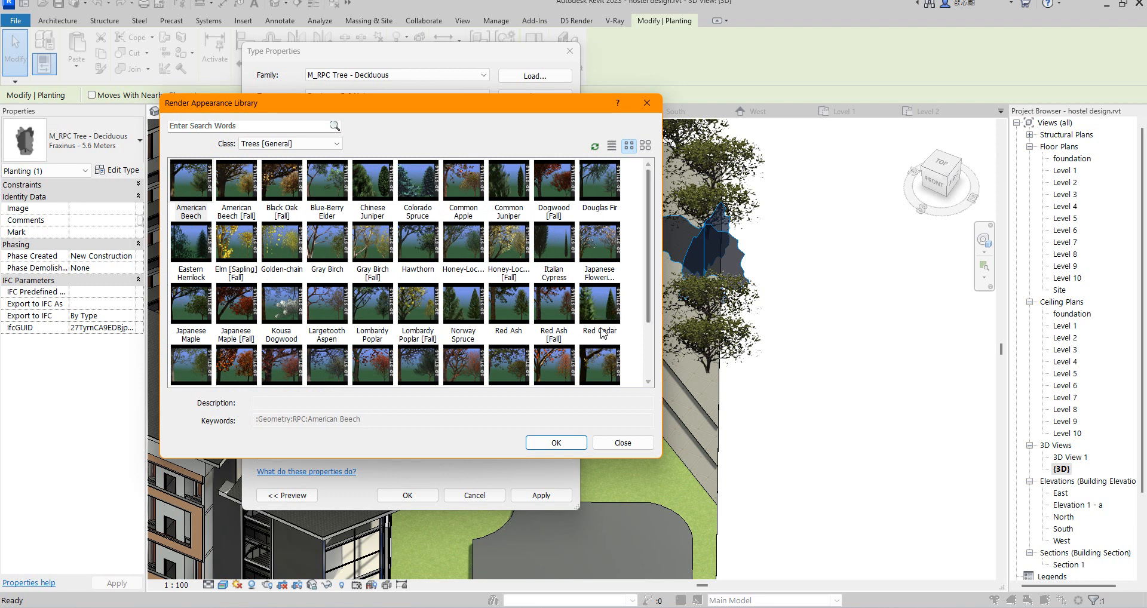
{"action": "double_click", "coordinate": [463, 305]}
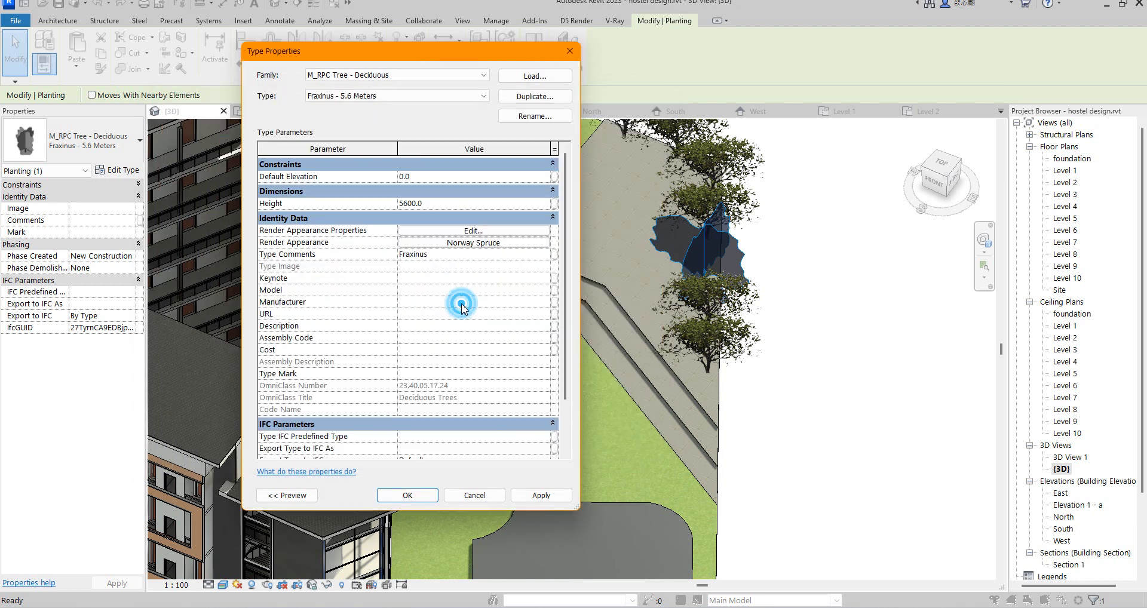
{"action": "left_click", "coordinate": [403, 495]}
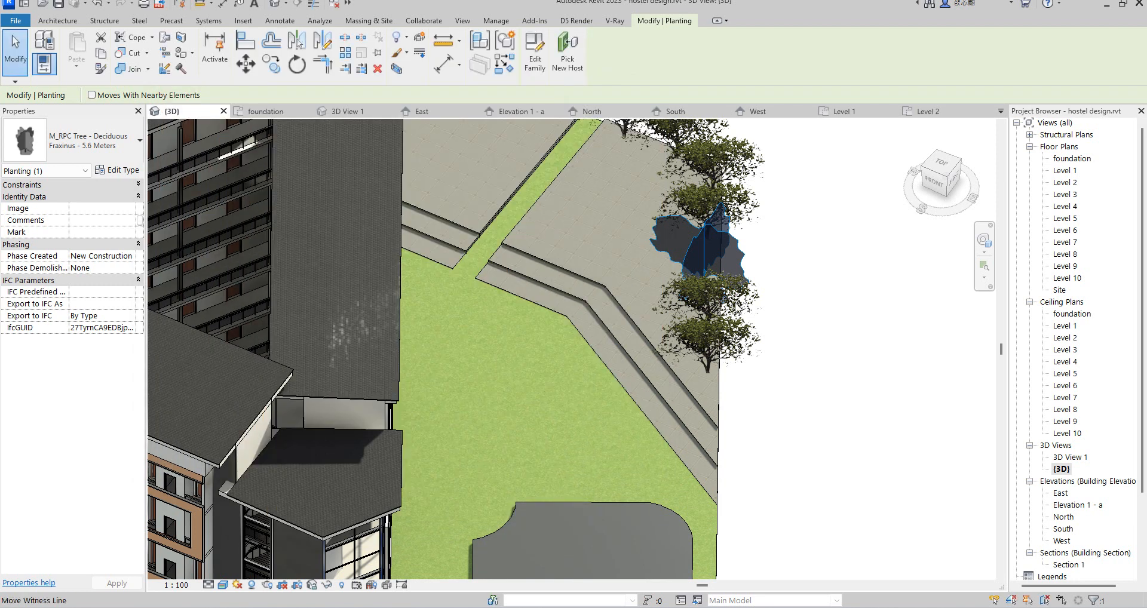
{"action": "scroll", "coordinate": [742, 321], "scroll_direction": "down", "scroll_amount": 2}
{"action": "left_click", "coordinate": [839, 300]}
{"action": "scroll", "coordinate": [714, 263], "scroll_direction": "up", "scroll_amount": 5}
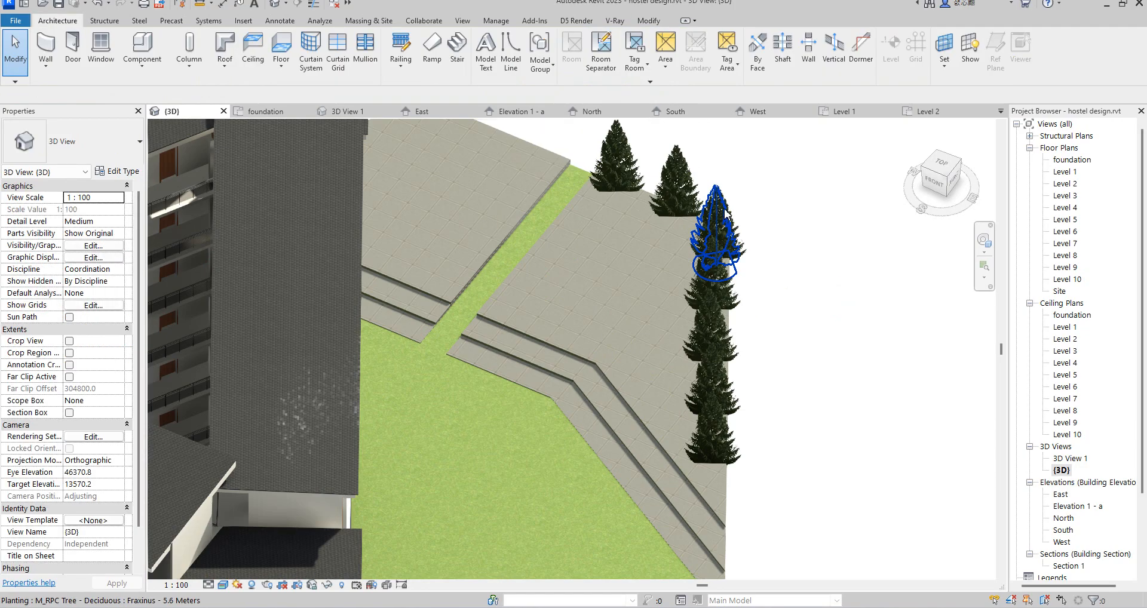
{"action": "scroll", "coordinate": [700, 234], "scroll_direction": "down", "scroll_amount": 5}
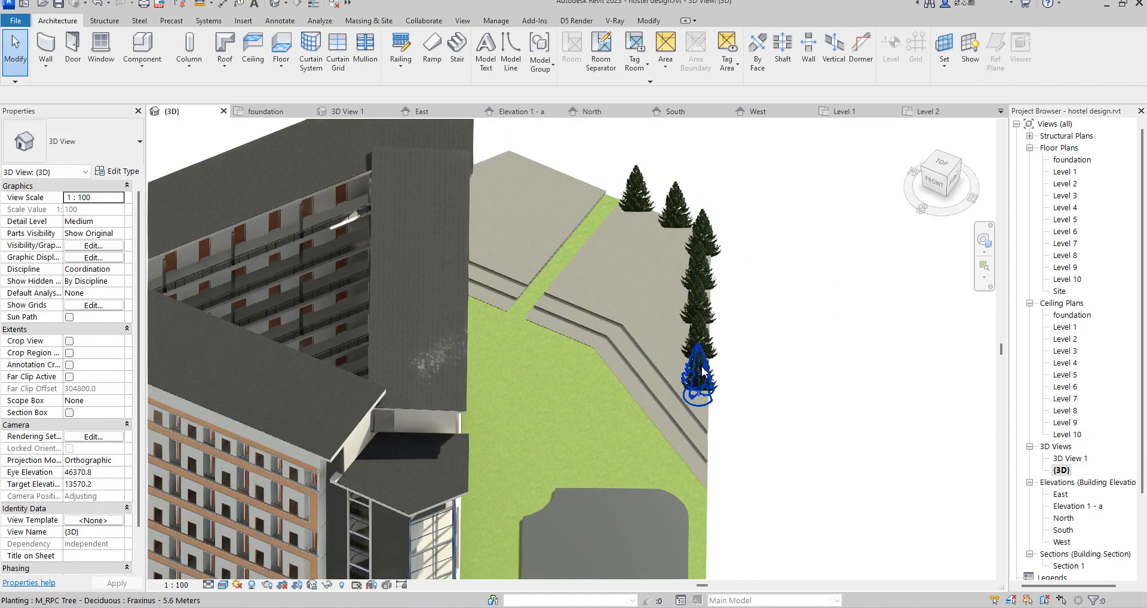
{"action": "scroll", "coordinate": [627, 193], "scroll_direction": "up", "scroll_amount": 1}
{"action": "left_click", "coordinate": [624, 189]}
{"action": "left_click", "coordinate": [672, 200], "text": "ctrl"}
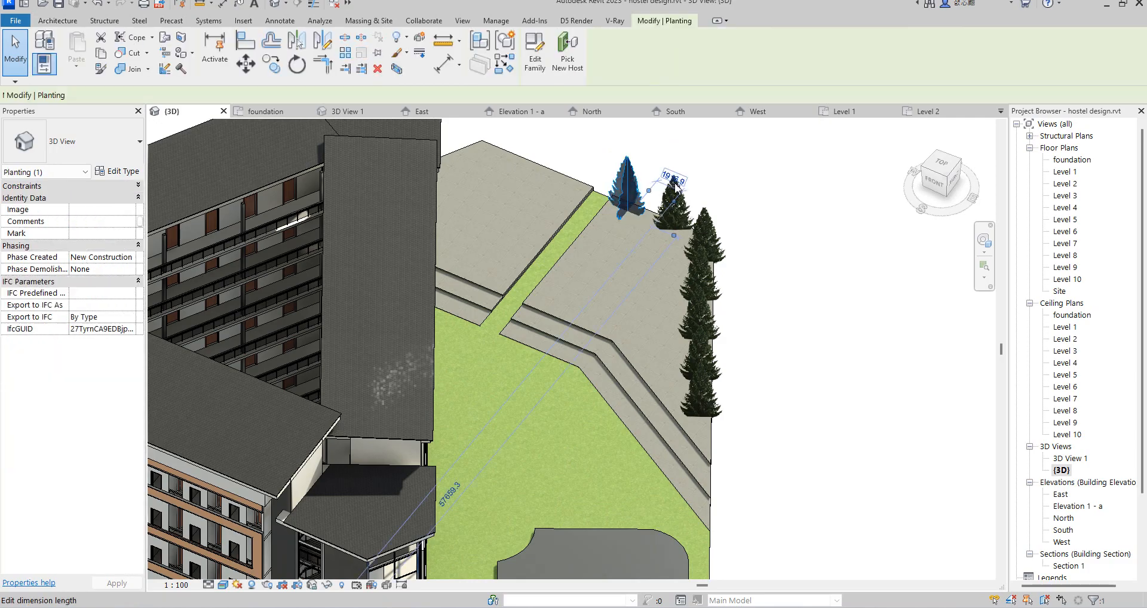
{"action": "left_click", "coordinate": [711, 236], "text": "ctrl"}
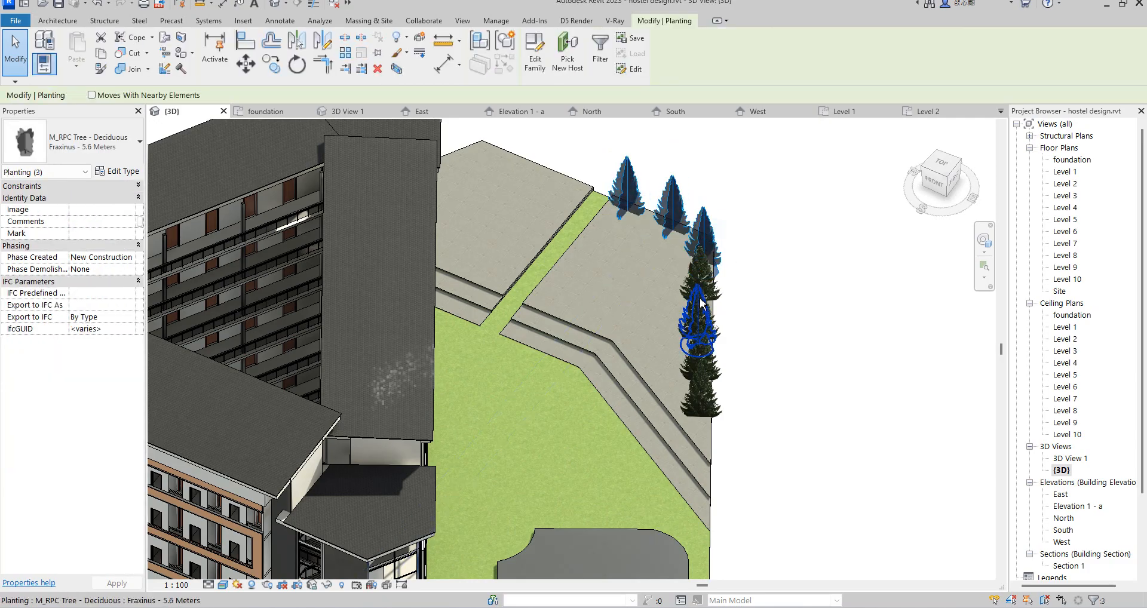
{"action": "left_click", "coordinate": [702, 304], "text": "ctrl"}
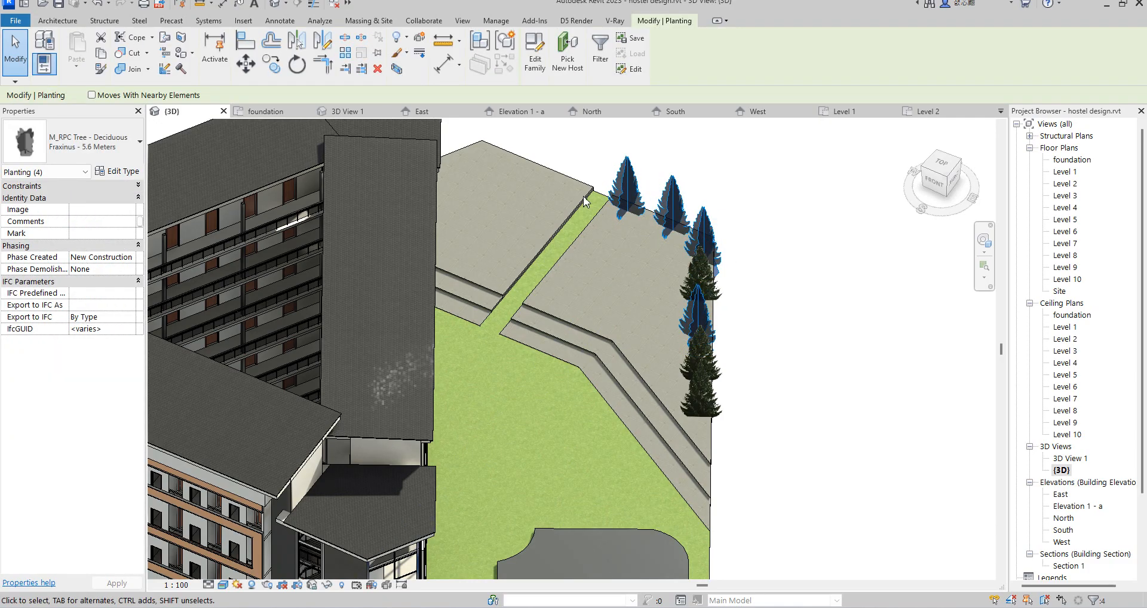
Step: Try to mirror all trees visible in the foundation floor plan onto the left-hand slab without copying, and nudge them slightly towards the central strip
{"action": "double_click", "coordinate": [1063, 160]}
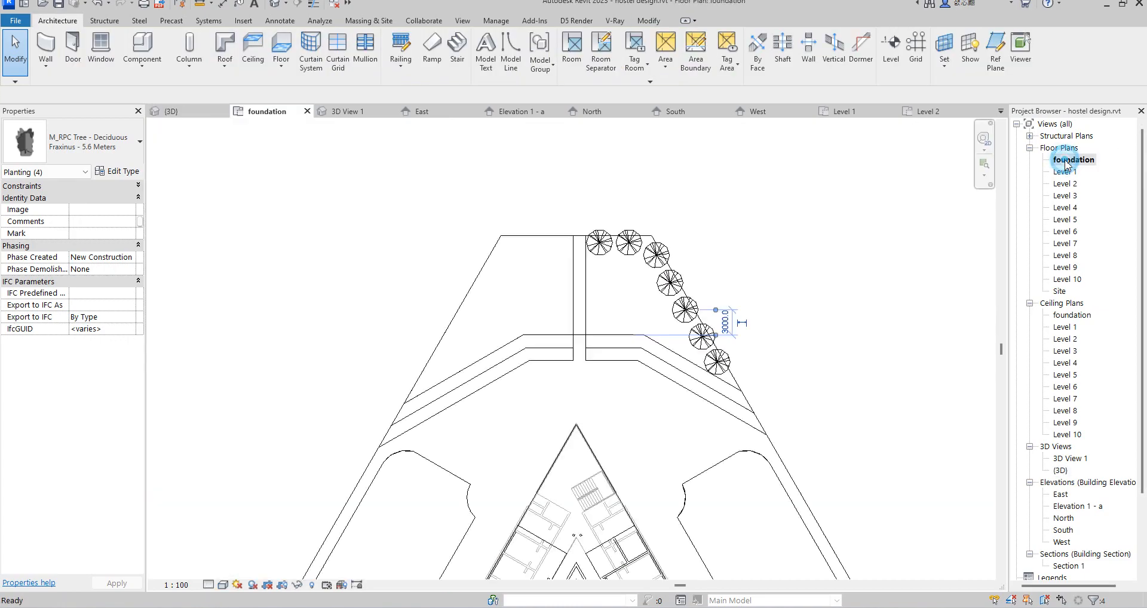
{"action": "right_click", "coordinate": [660, 295]}
{"action": "mouse_move", "coordinate": [798, 450]}
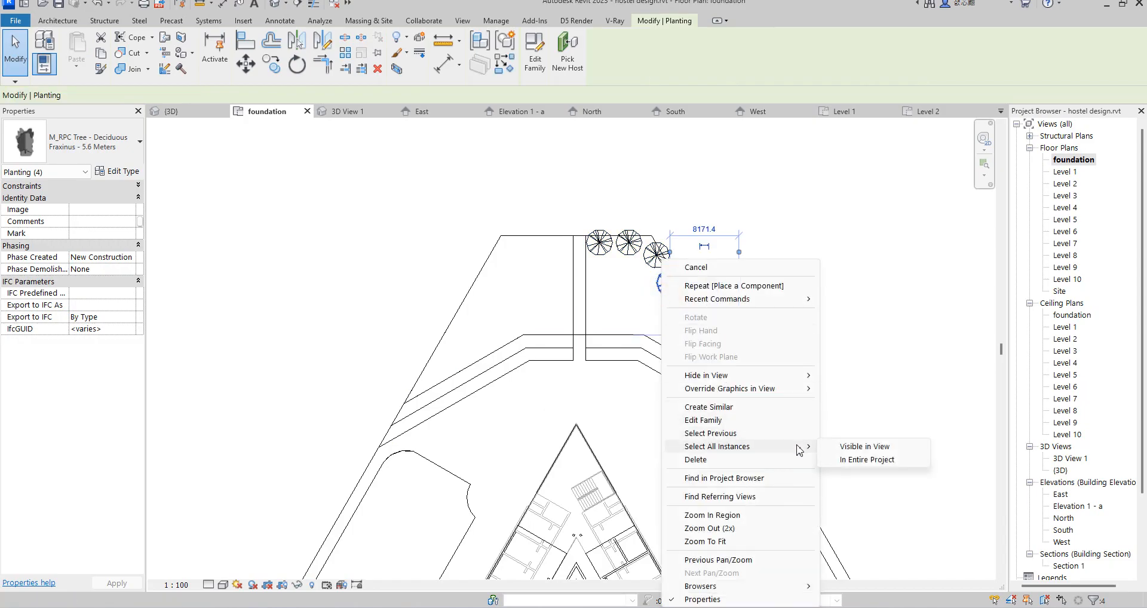
{"action": "left_click", "coordinate": [860, 448]}
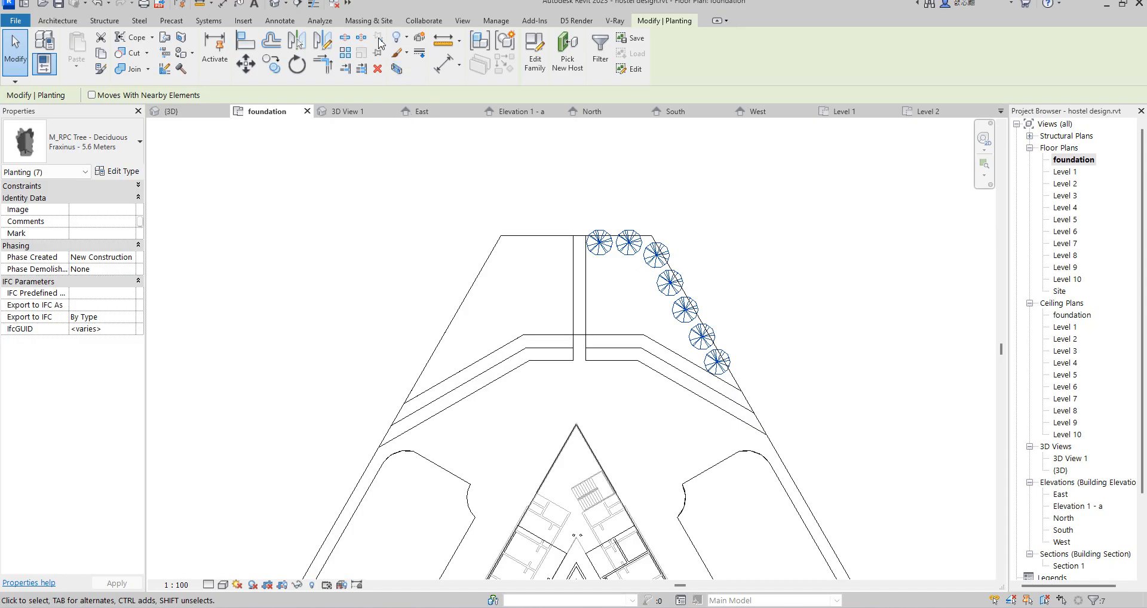
{"action": "left_click", "coordinate": [322, 40]}
{"action": "scroll", "coordinate": [582, 236], "scroll_direction": "up", "scroll_amount": 3}
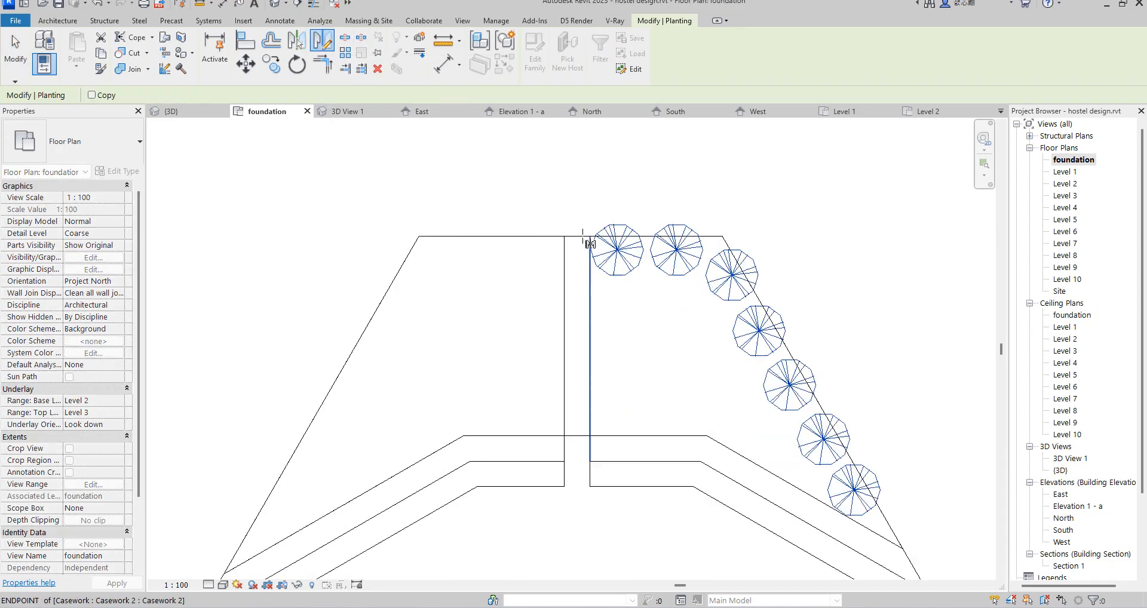
{"action": "left_click", "coordinate": [571, 236]}
{"action": "left_click", "coordinate": [576, 213]}
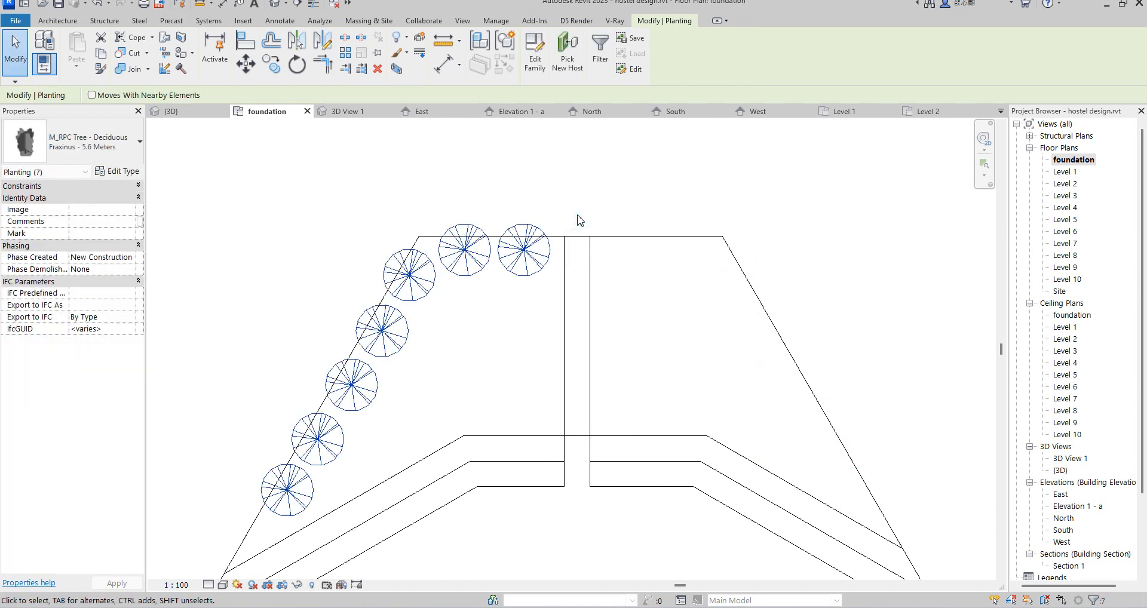
{"action": "key", "text": "Right"}
{"action": "key", "text": "Right"}
{"action": "key", "text": "Right"}
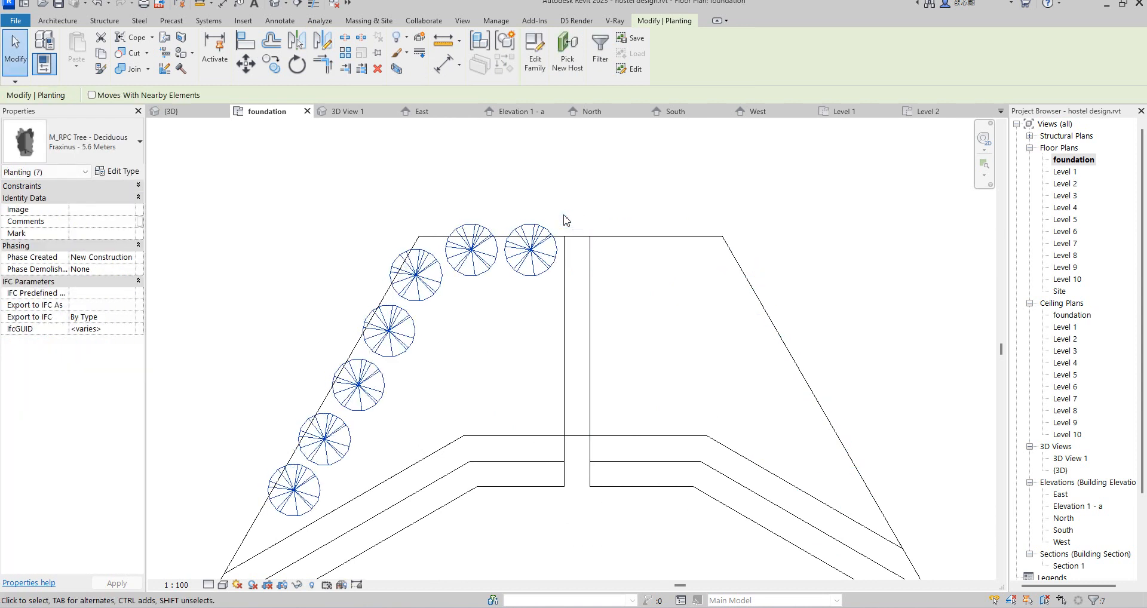
Step: Check the mirrored trees in the default 3D view and undo the mirroring
{"action": "double_click", "coordinate": [1060, 470]}
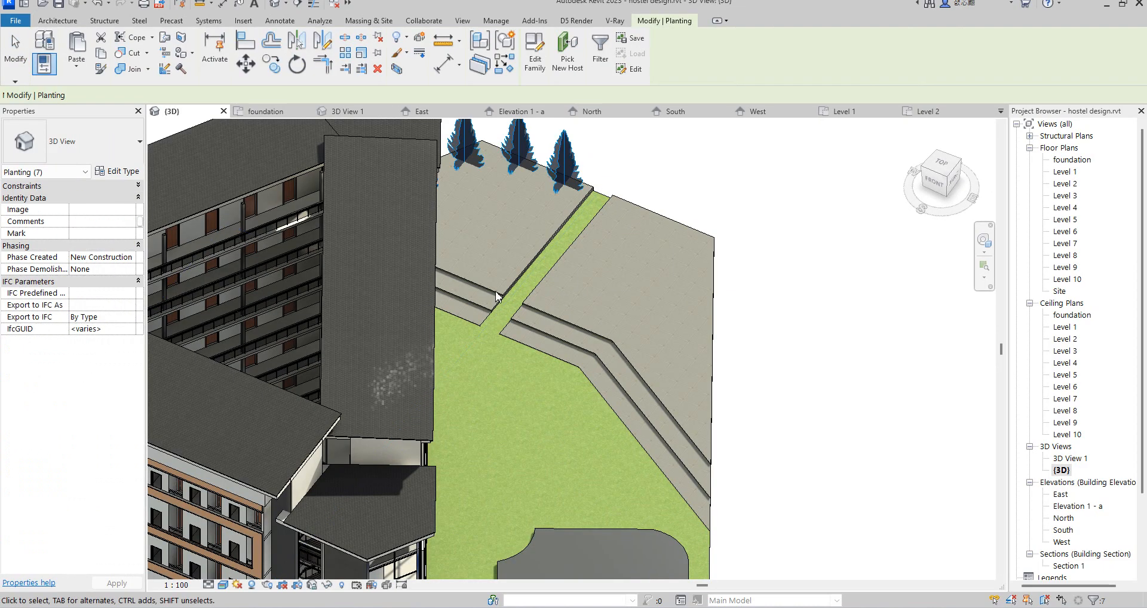
{"action": "left_click", "coordinate": [705, 197]}
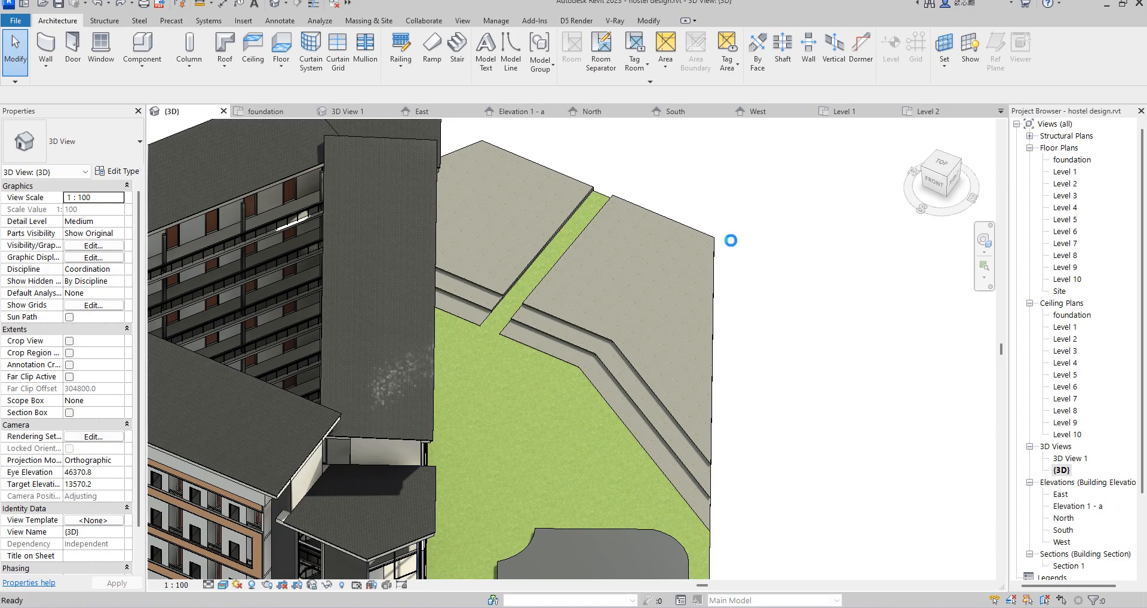
{"action": "scroll", "coordinate": [730, 241], "scroll_direction": "up", "scroll_amount": 1}
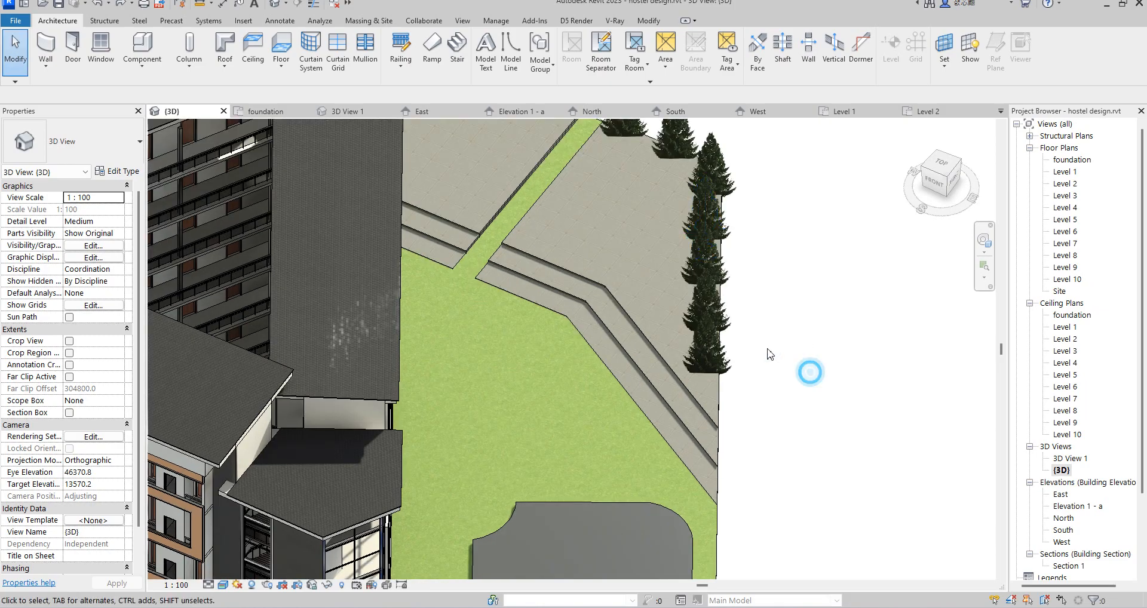
Step: In the foundation floor plan, copy the two trees on the right slab's short outer edge about 8700 mm across onto the left slab
{"action": "scroll", "coordinate": [715, 399], "scroll_direction": "down", "scroll_amount": 2}
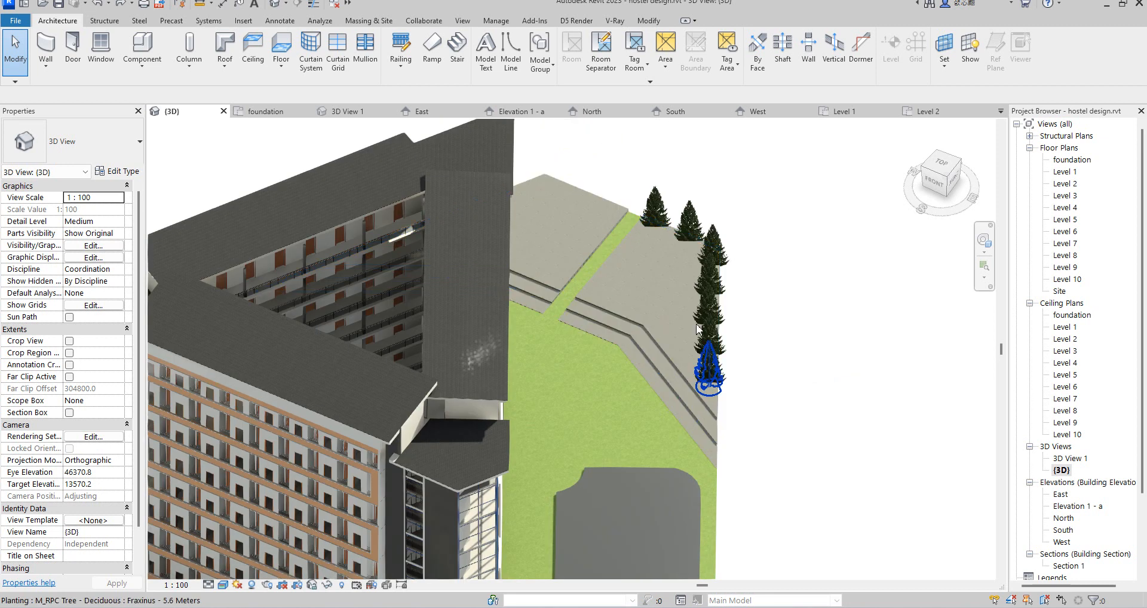
{"action": "left_click", "coordinate": [660, 203]}
{"action": "right_click", "coordinate": [661, 203]}
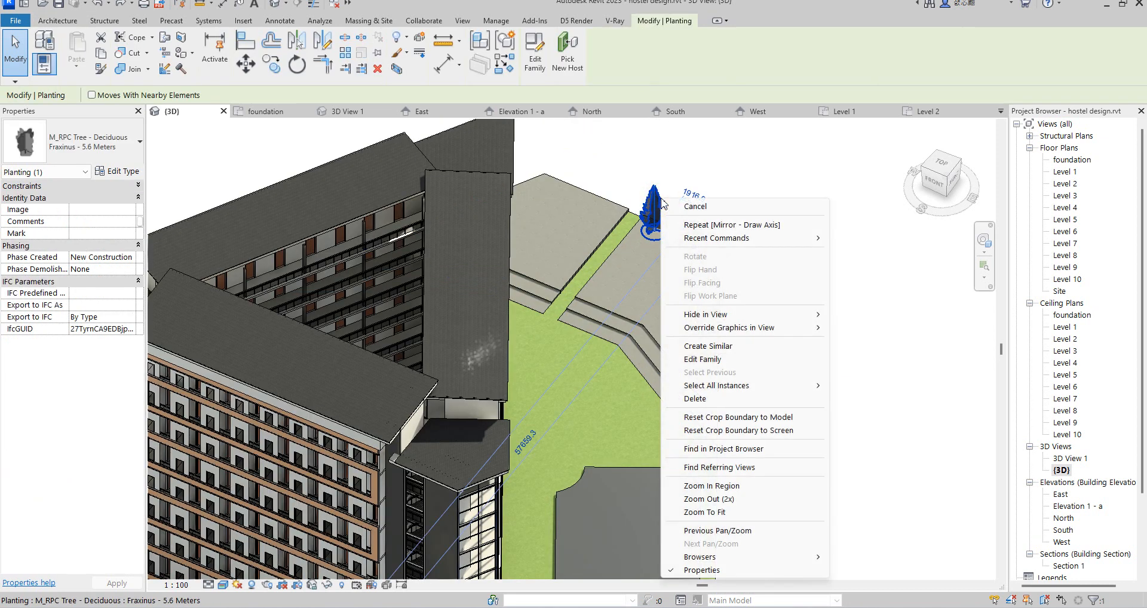
{"action": "double_click", "coordinate": [1065, 173]}
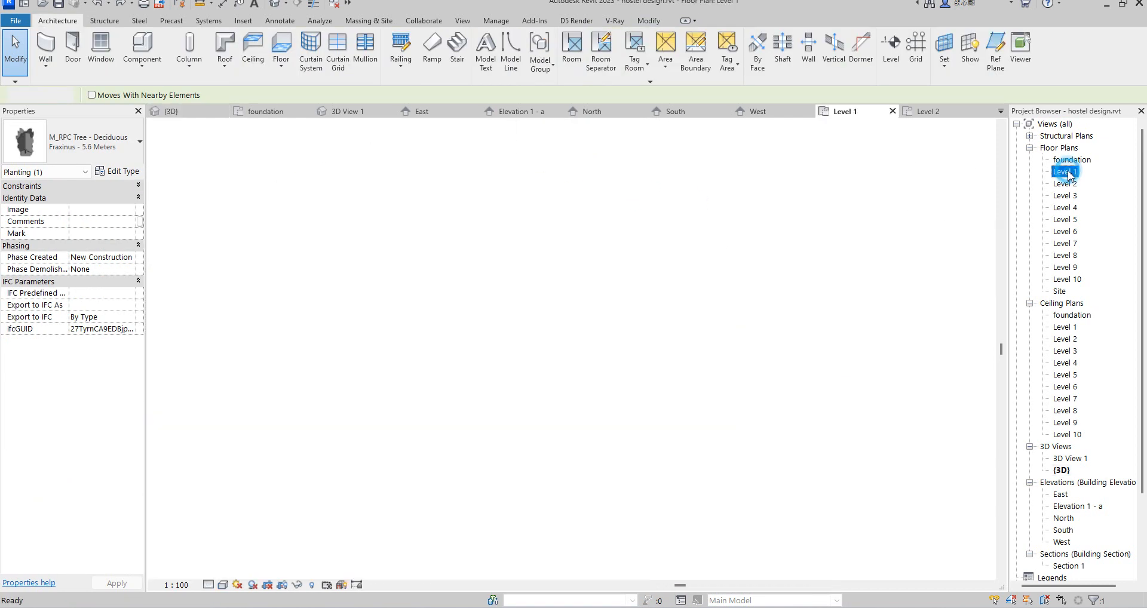
{"action": "double_click", "coordinate": [1089, 160]}
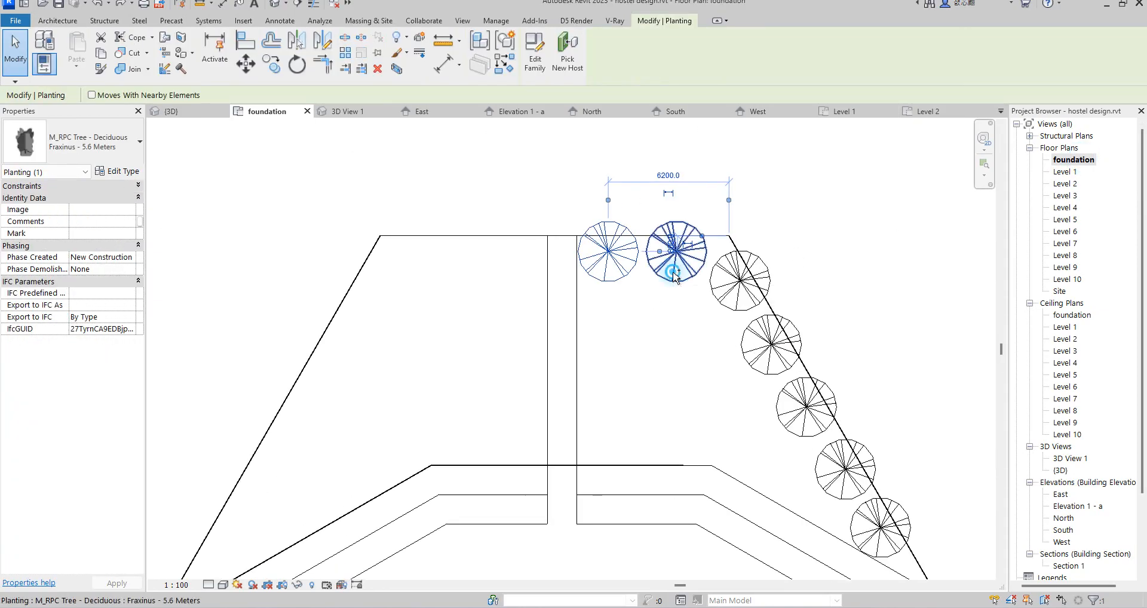
{"action": "left_click", "coordinate": [674, 273], "text": "ctrl"}
{"action": "left_click", "coordinate": [270, 67]}
{"action": "left_click", "coordinate": [641, 235]}
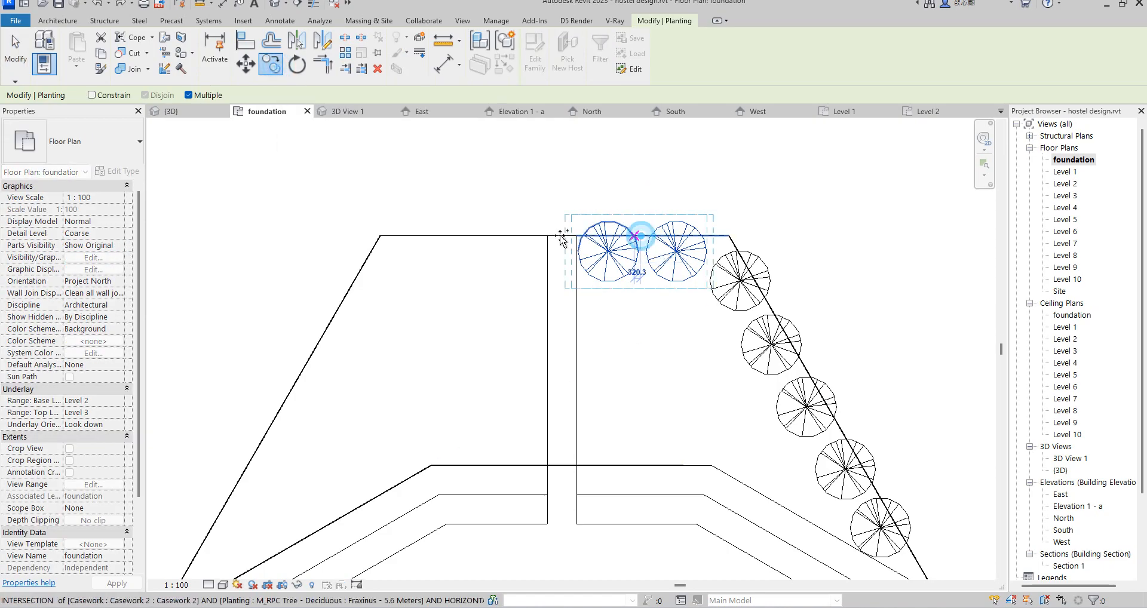
{"action": "left_click", "coordinate": [471, 236]}
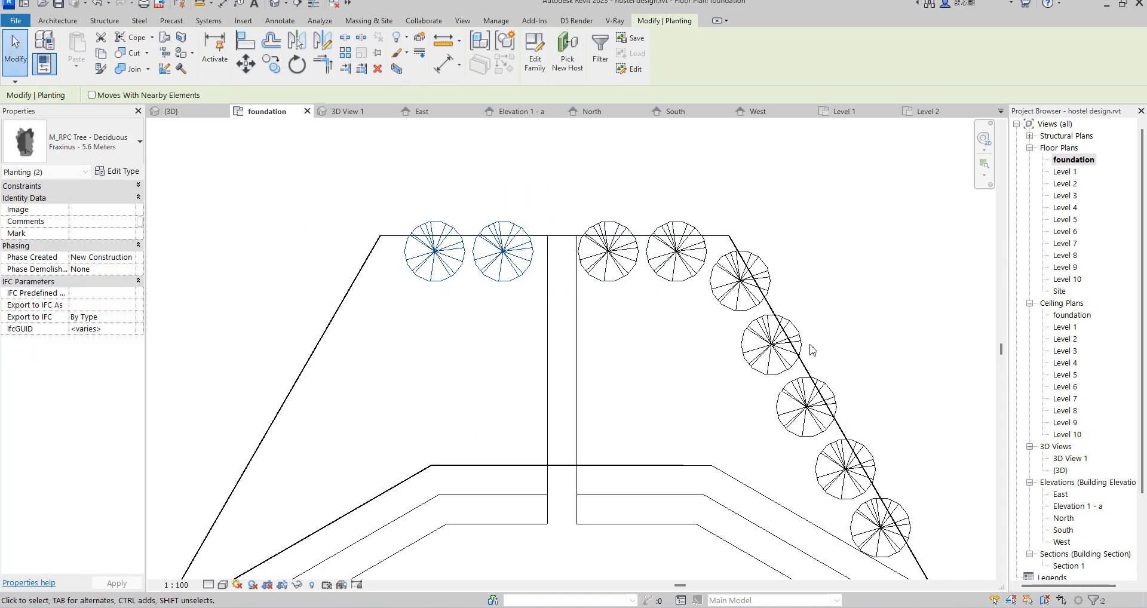
Step: Copy the upper four trees along the right slab's slanted edge about 18700 mm across to the left slab's upper corner
{"action": "left_click", "coordinate": [736, 300]}
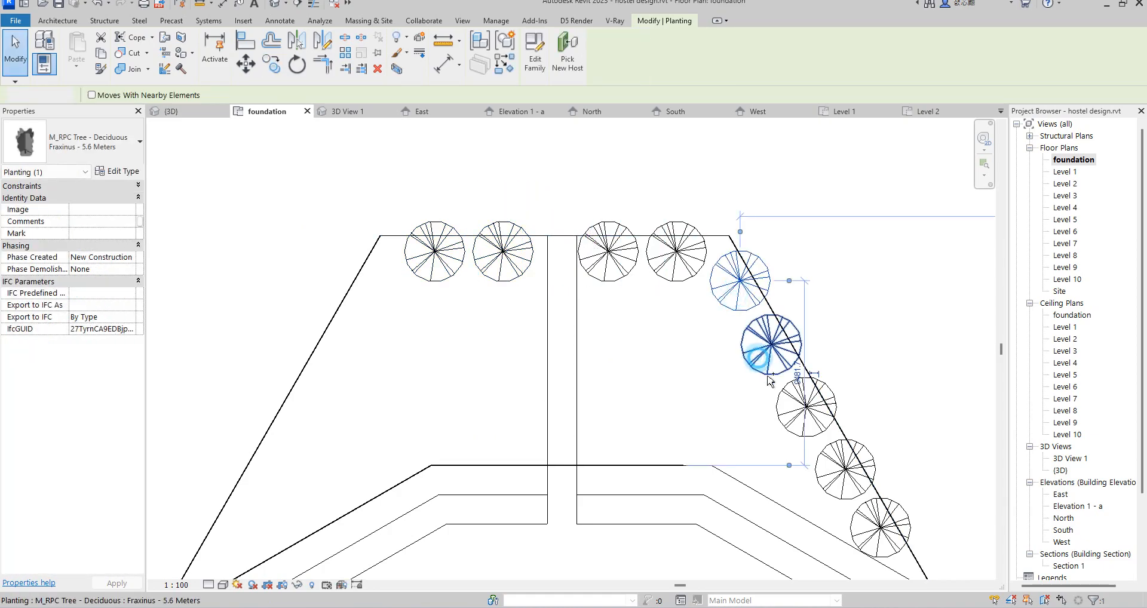
{"action": "left_click", "coordinate": [760, 371], "text": "ctrl"}
{"action": "left_click", "coordinate": [822, 430], "text": "ctrl"}
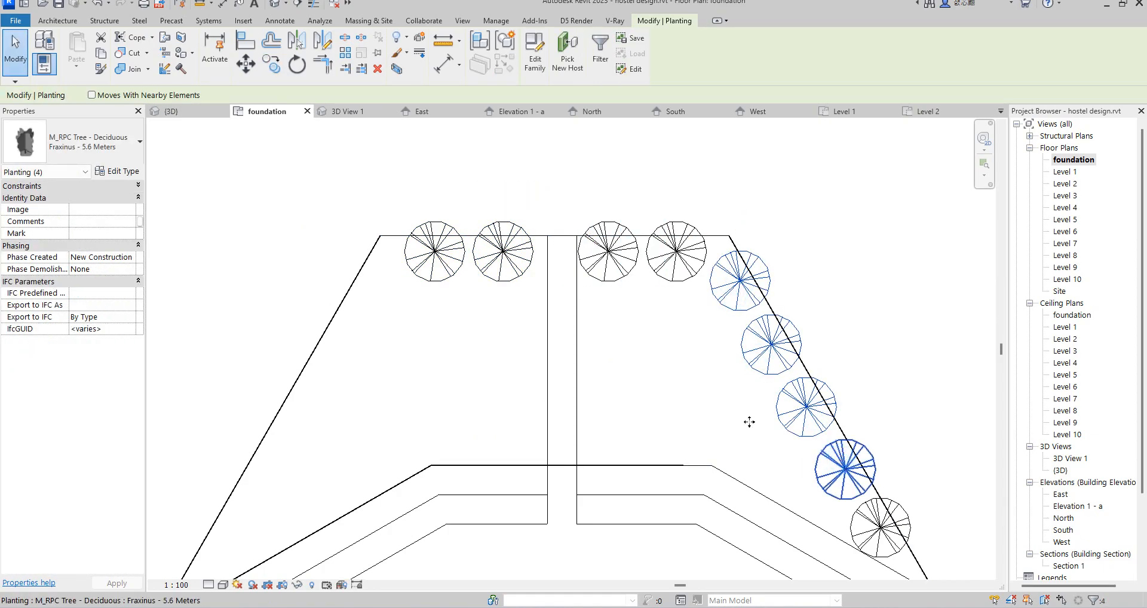
{"action": "left_click", "coordinate": [271, 64]}
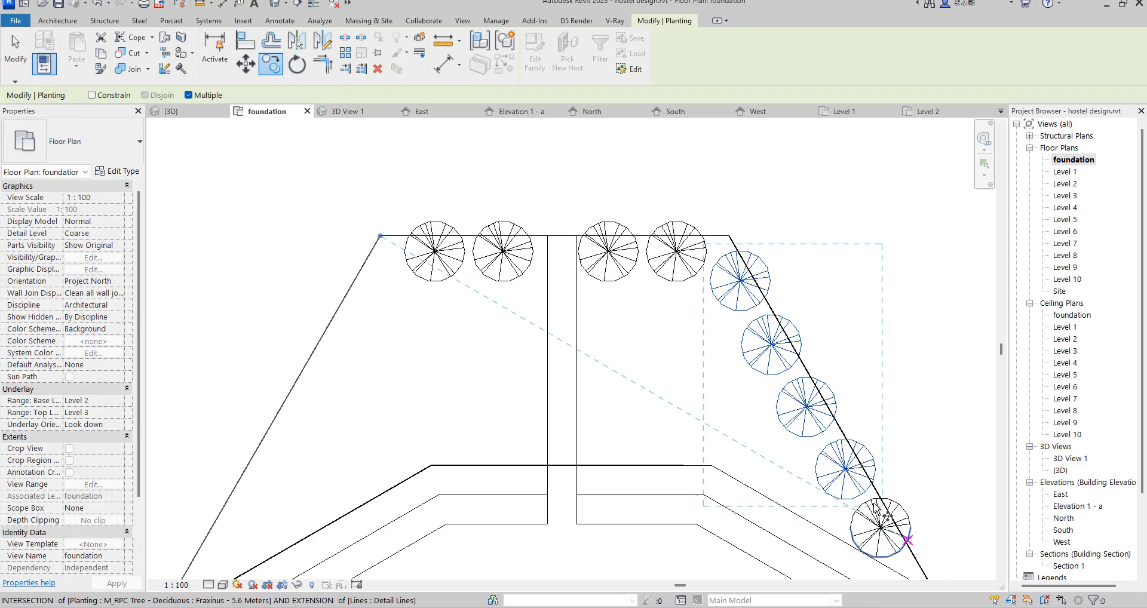
{"action": "left_click", "coordinate": [739, 281]}
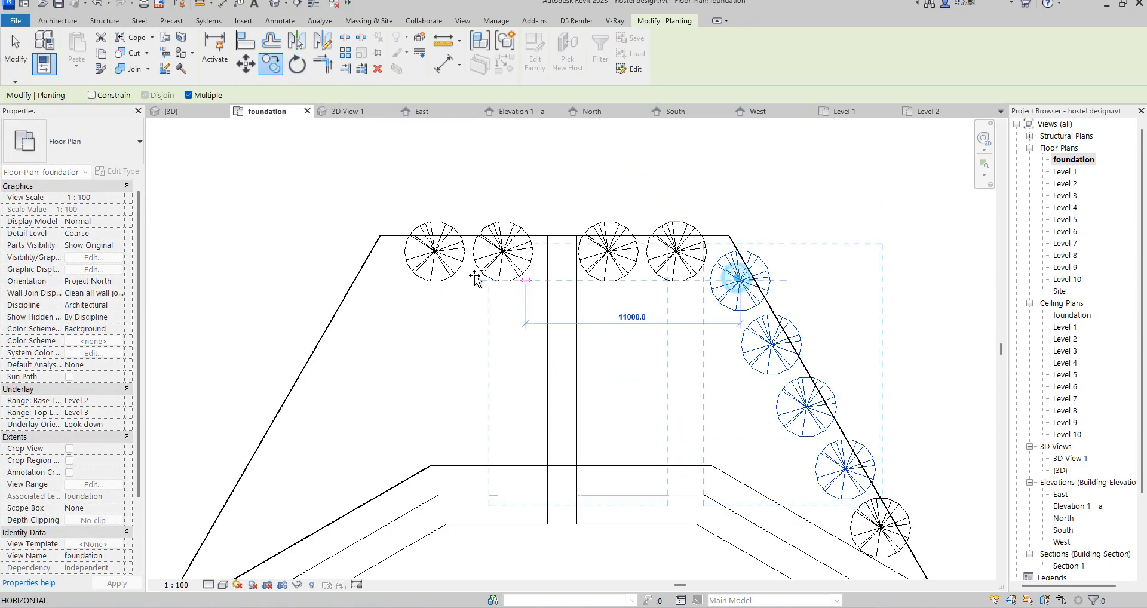
{"action": "left_click", "coordinate": [379, 268]}
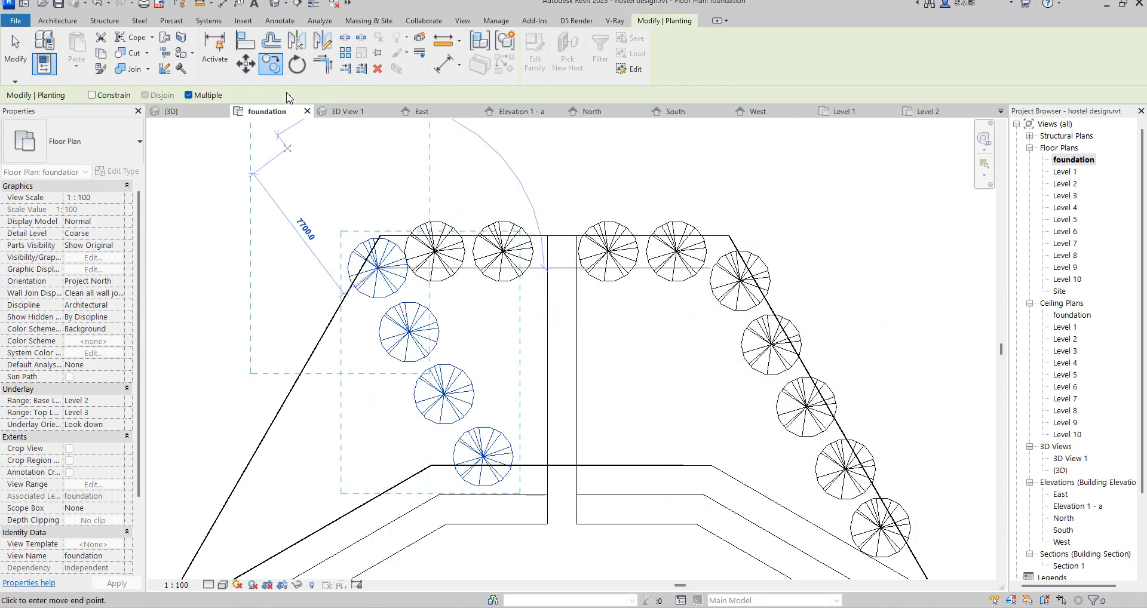
Step: Rotate the four copied trees 60° about the uppermost one to follow the left slab's slanted edge, and nudge them slightly down
{"action": "left_click", "coordinate": [298, 65]}
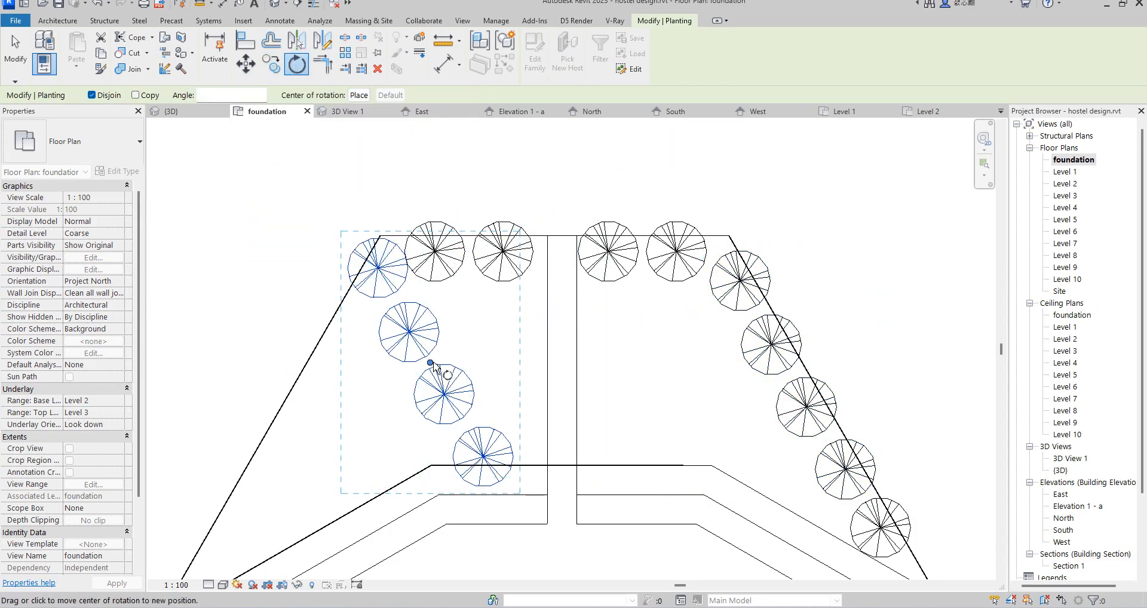
{"action": "left_click", "coordinate": [378, 269]}
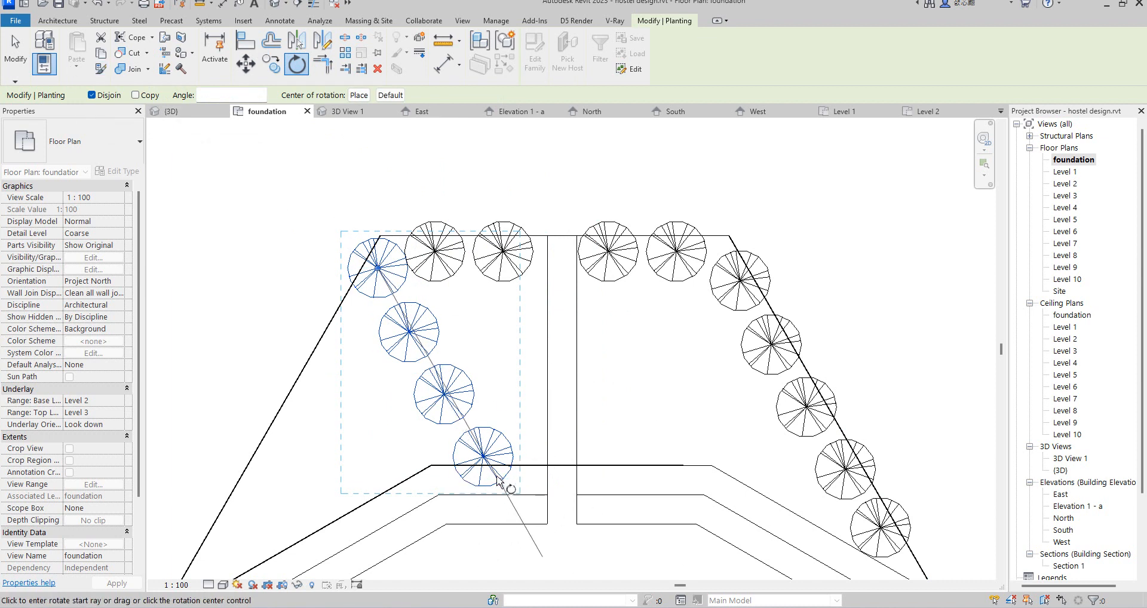
{"action": "left_click", "coordinate": [500, 486]}
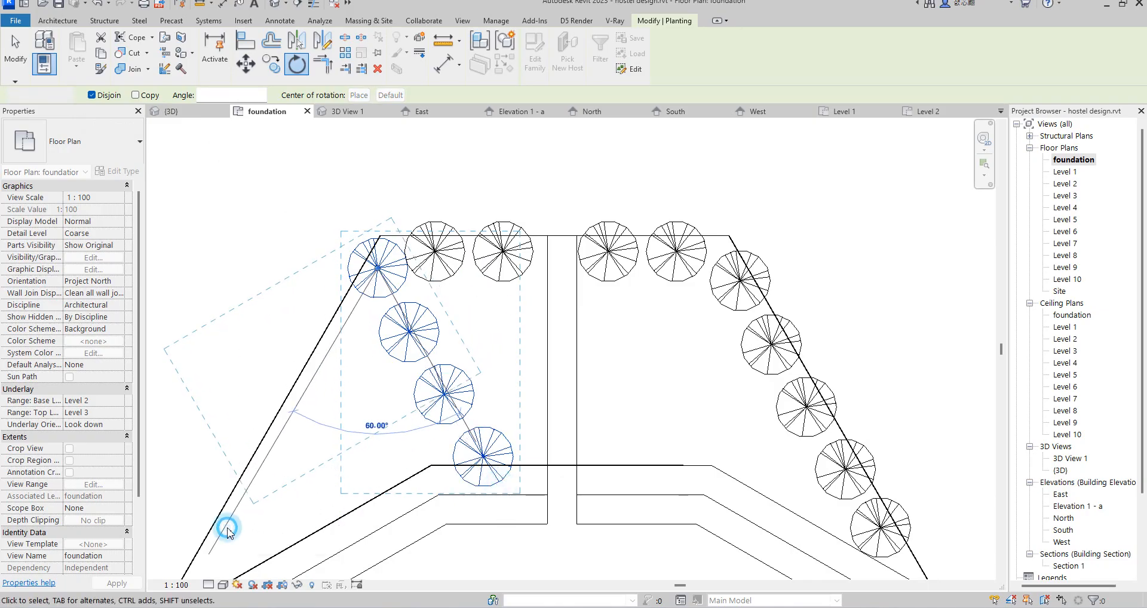
{"action": "left_click", "coordinate": [227, 529]}
{"action": "key", "text": "Down"}
{"action": "key", "text": "Down"}
{"action": "key", "text": "Down"}
{"action": "key", "text": "Down"}
{"action": "key", "text": "Down"}
{"action": "key", "text": "Down"}
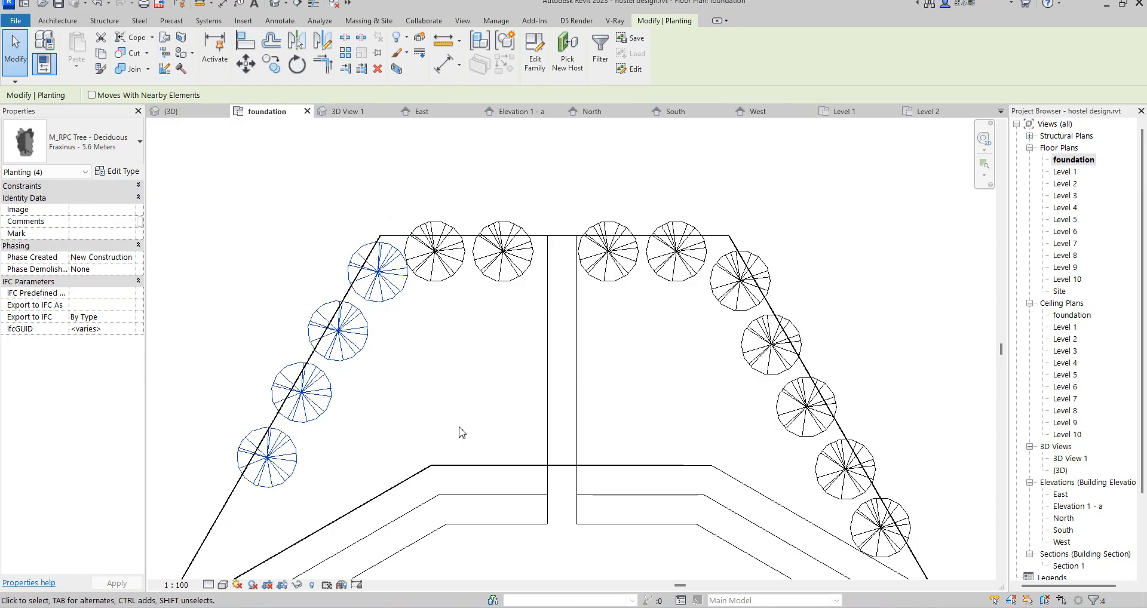
Step: Examine the trees around both slabs from several sides in the default 3D view
{"action": "double_click", "coordinate": [1060, 470]}
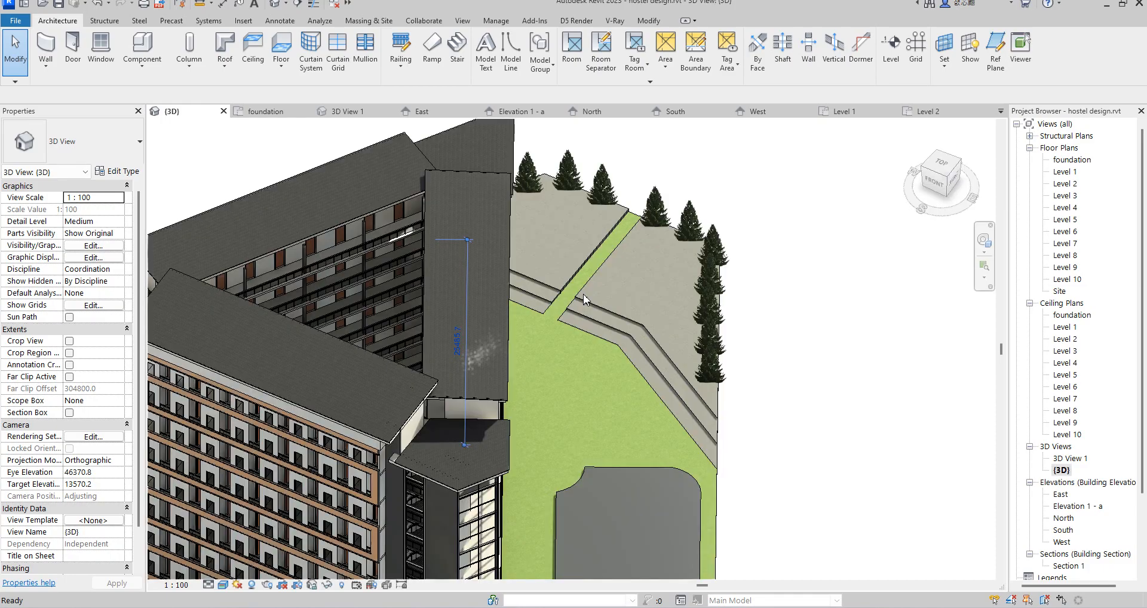
{"action": "scroll", "coordinate": [645, 160], "scroll_direction": "up", "scroll_amount": 3}
{"action": "left_click", "coordinate": [651, 177]}
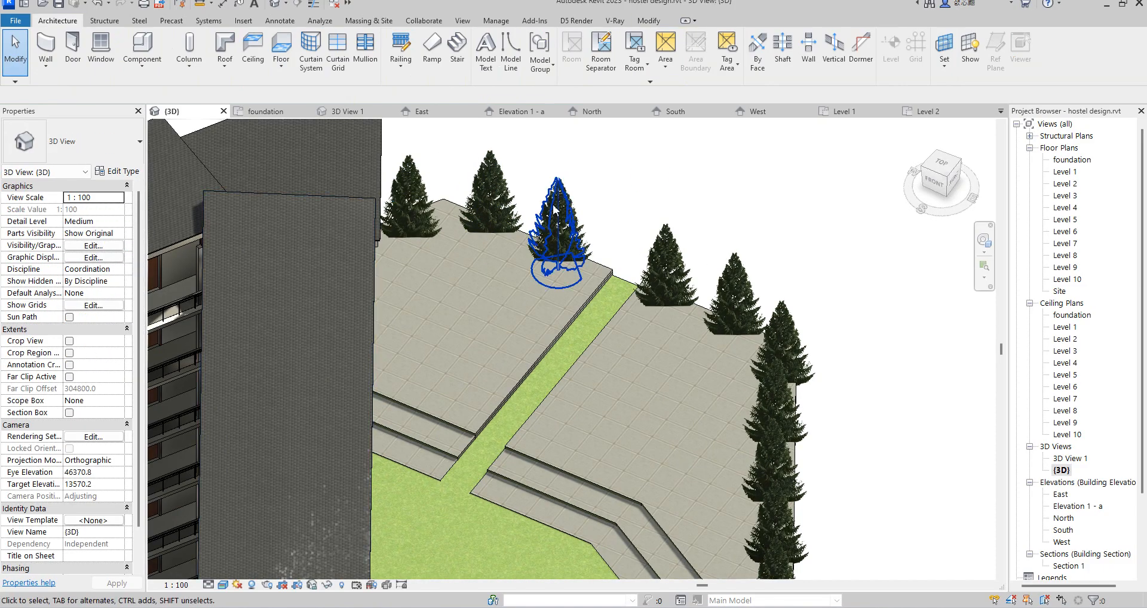
{"action": "scroll", "coordinate": [520, 216], "scroll_direction": "up", "scroll_amount": 5}
{"action": "scroll", "coordinate": [604, 210], "scroll_direction": "down", "scroll_amount": 6}
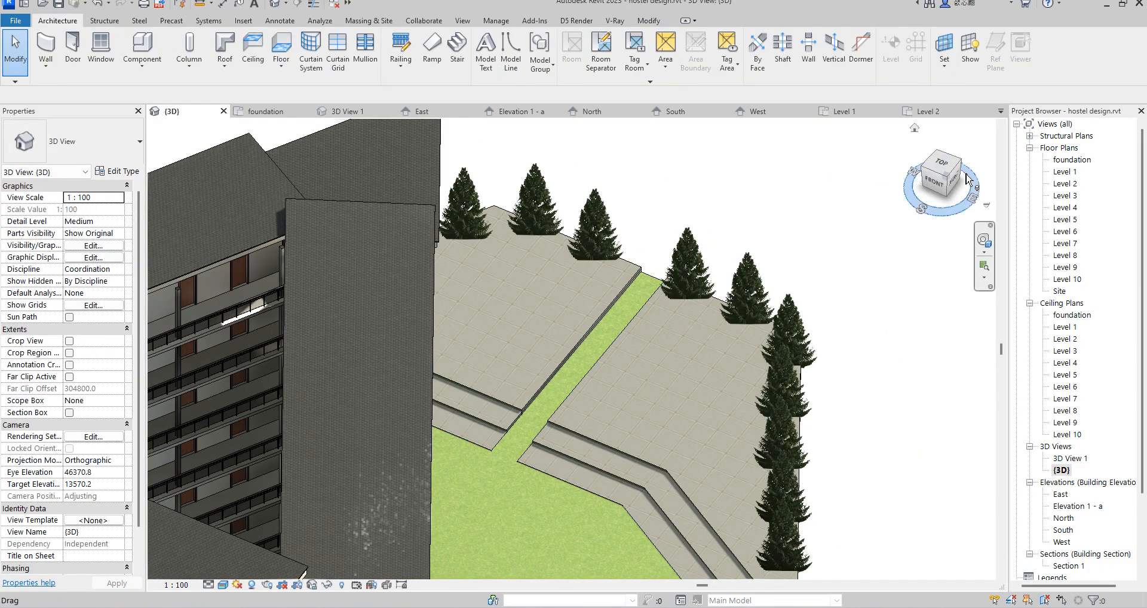
{"action": "left_click_drag", "start_coordinate": [929, 178], "coordinate": [780, 181]}
{"action": "scroll", "coordinate": [597, 182], "scroll_direction": "down", "scroll_amount": 6}
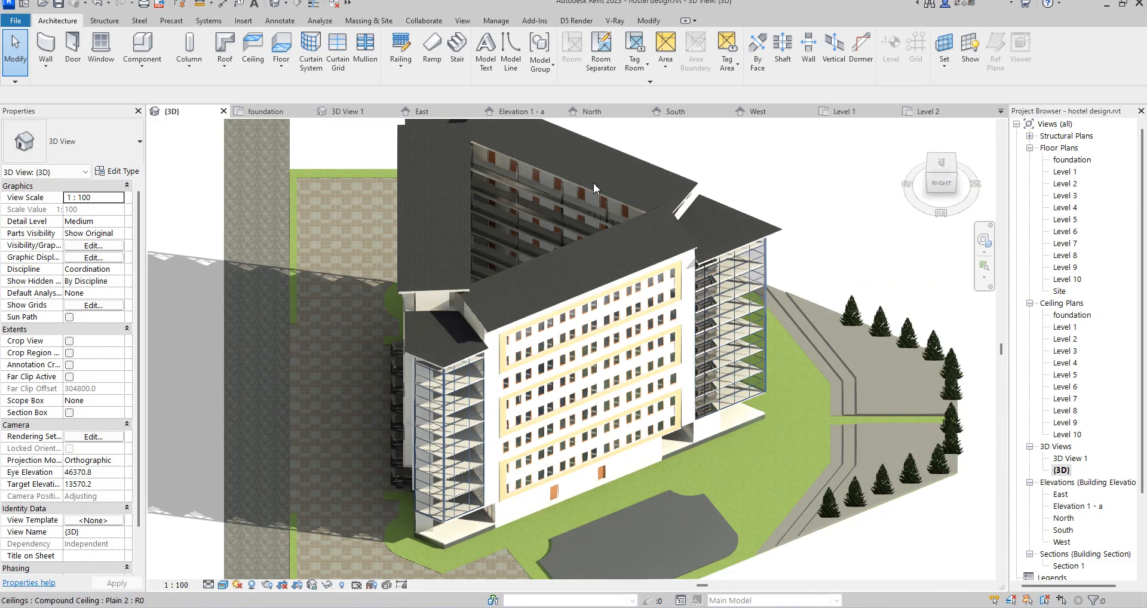
{"action": "mouse_move", "coordinate": [951, 176]}
{"action": "left_mouse_down"}
{"action": "mouse_move", "coordinate": [838, 176]}
{"action": "mouse_move", "coordinate": [770, 200]}
{"action": "mouse_move", "coordinate": [902, 223]}
{"action": "mouse_move", "coordinate": [176, 203]}
{"action": "mouse_move", "coordinate": [247, 194]}
{"action": "left_mouse_up"}
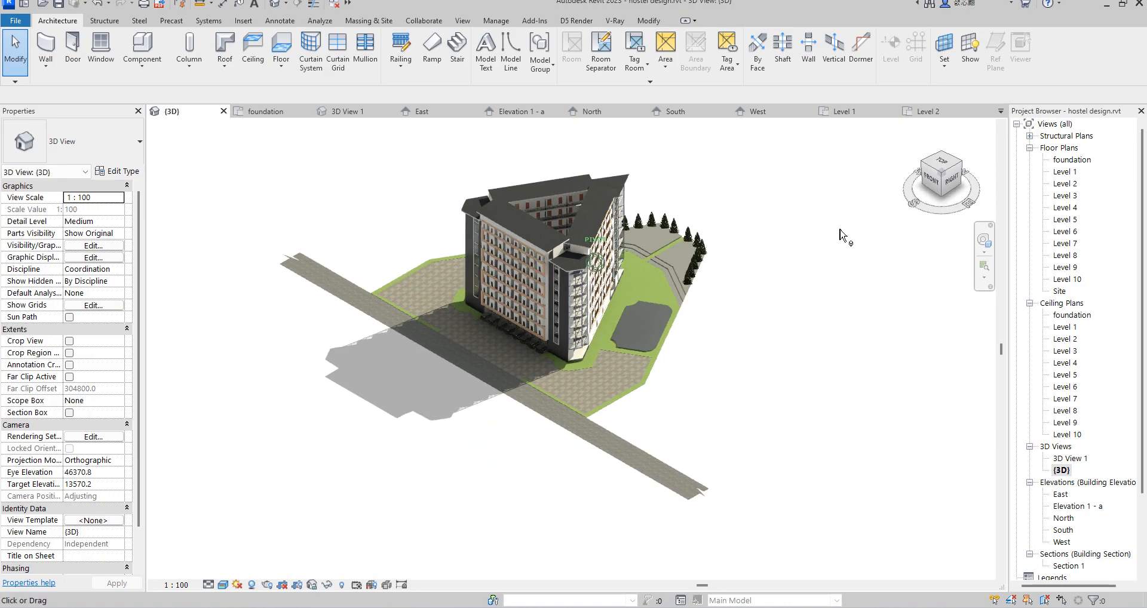
Step: Examine the paved area and its surrounding grass border beside the building's front corner in 3D
{"action": "scroll", "coordinate": [676, 348], "scroll_direction": "up", "scroll_amount": 5}
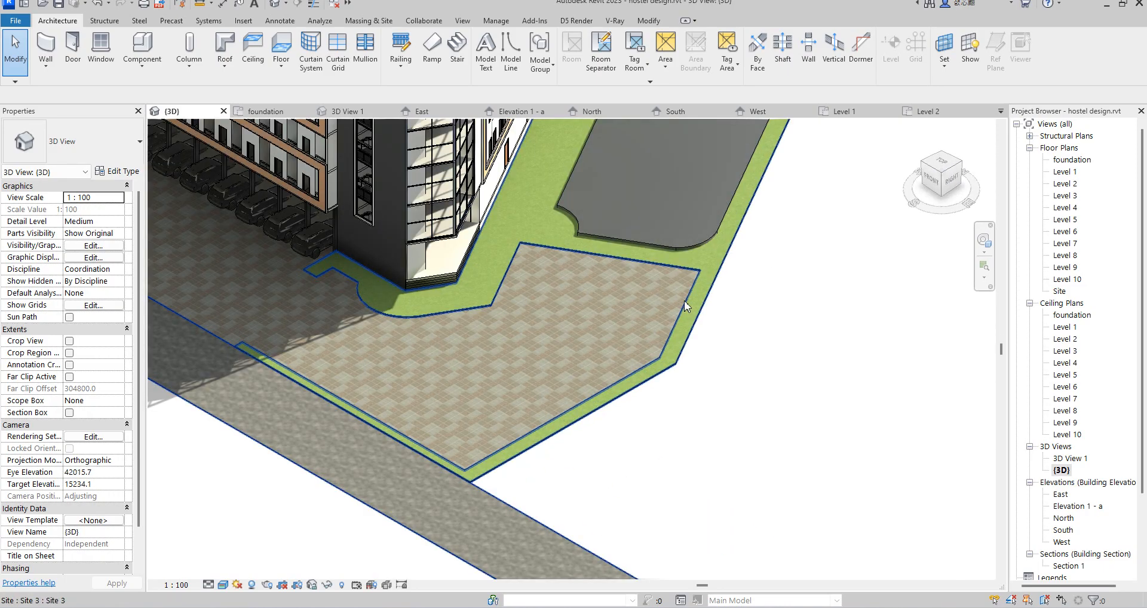
{"action": "left_click", "coordinate": [683, 301]}
{"action": "left_click", "coordinate": [734, 359]}
{"action": "scroll", "coordinate": [497, 291], "scroll_direction": "up", "scroll_amount": 5}
{"action": "scroll", "coordinate": [489, 306], "scroll_direction": "down", "scroll_amount": 4}
{"action": "scroll", "coordinate": [421, 310], "scroll_direction": "down", "scroll_amount": 6}
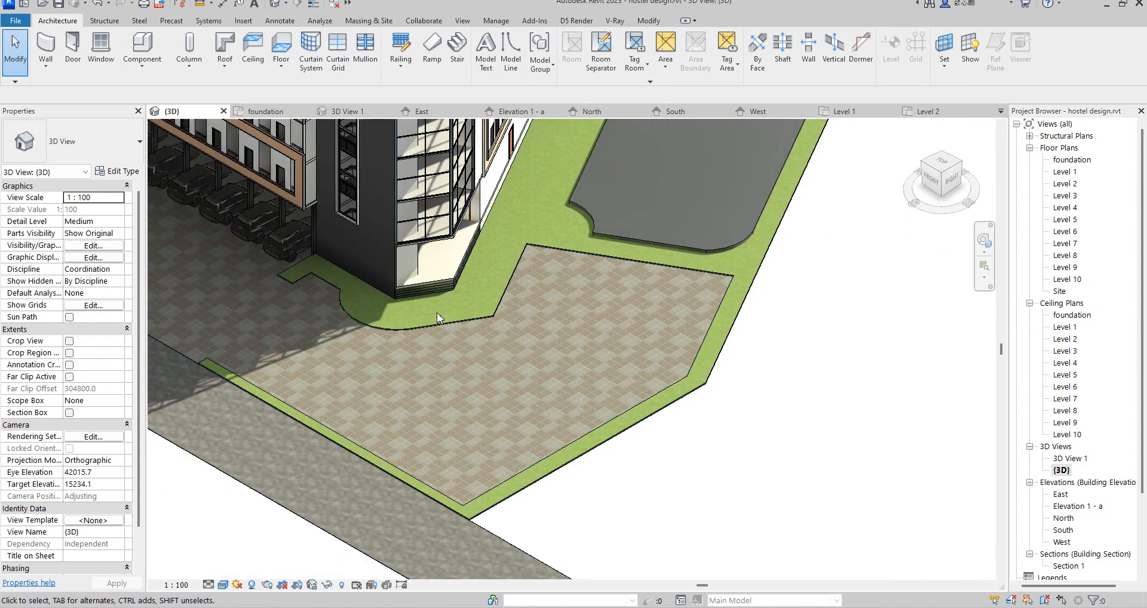
{"action": "scroll", "coordinate": [479, 310], "scroll_direction": "up", "scroll_amount": 2}
{"action": "scroll", "coordinate": [479, 310], "scroll_direction": "up", "scroll_amount": 2}
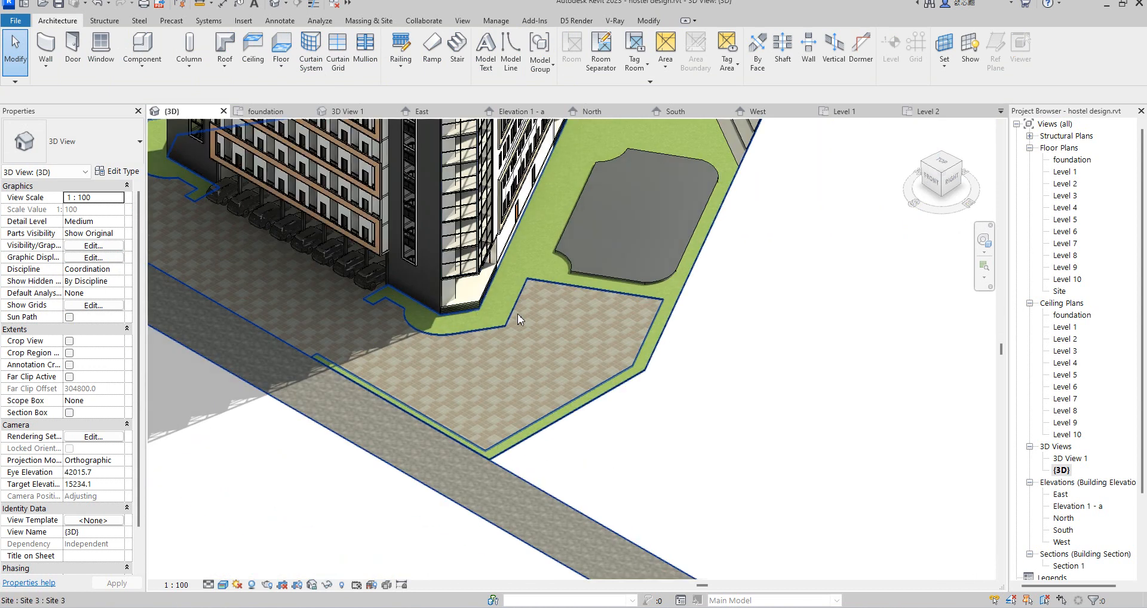
Step: Open the site model for in-place editing, select its grass extrusion and show it in the foundation floor plan
{"action": "left_click", "coordinate": [515, 310]}
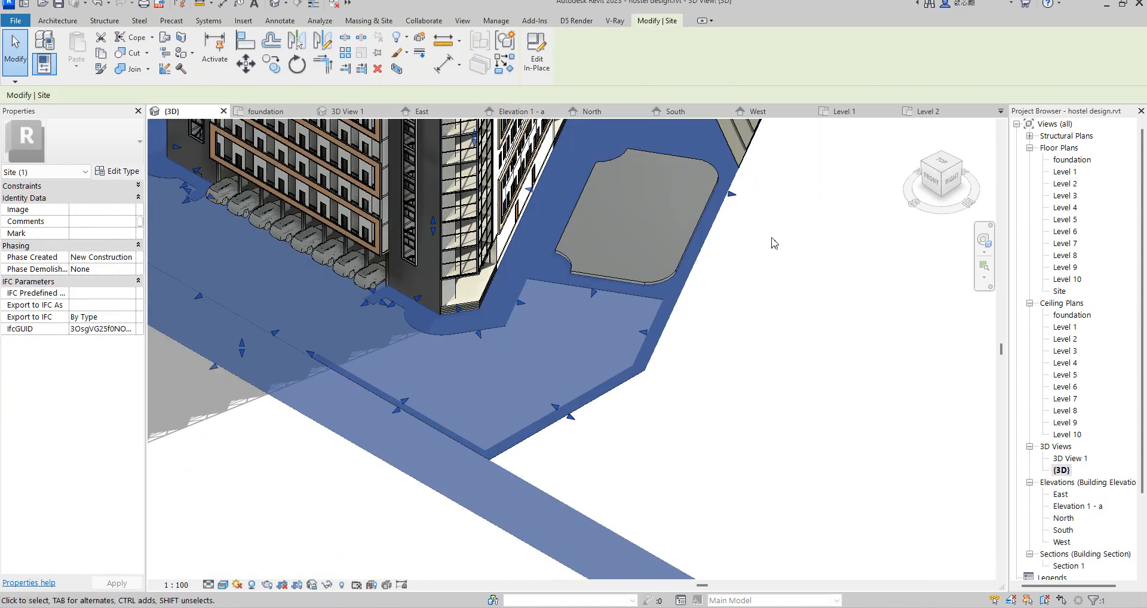
{"action": "left_click", "coordinate": [534, 59]}
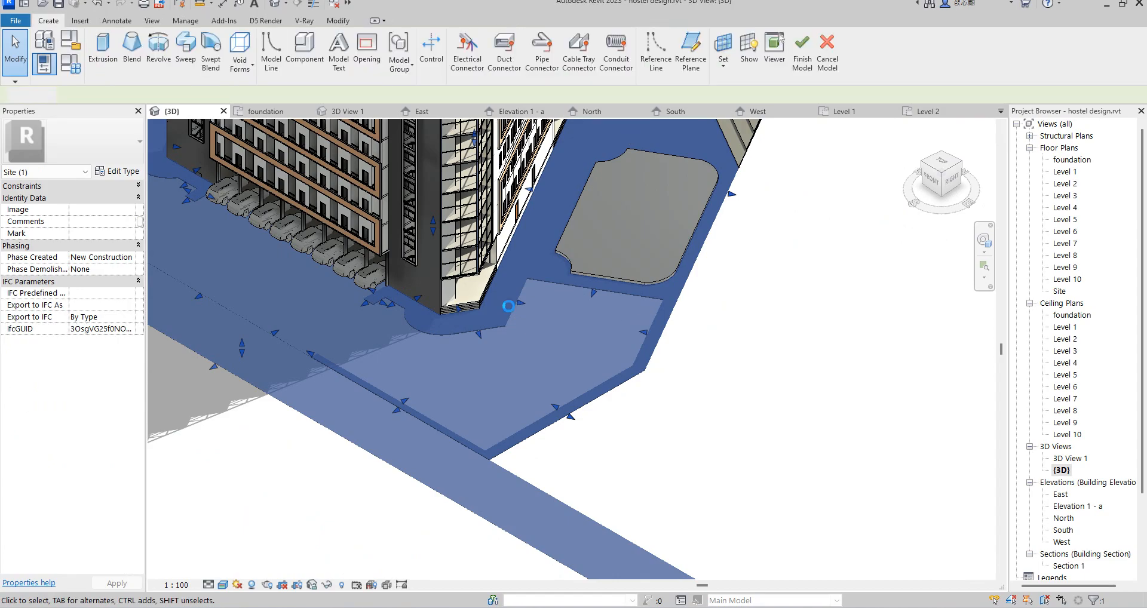
{"action": "left_click", "coordinate": [510, 309]}
{"action": "double_click", "coordinate": [1072, 159]}
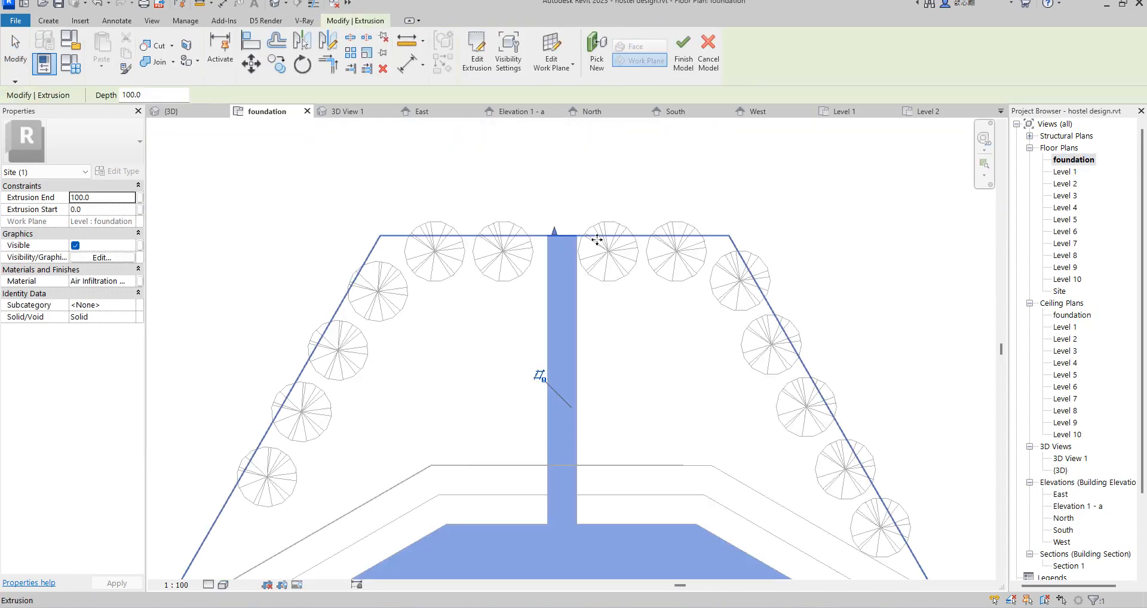
{"action": "scroll", "coordinate": [647, 236], "scroll_direction": "down", "scroll_amount": 5}
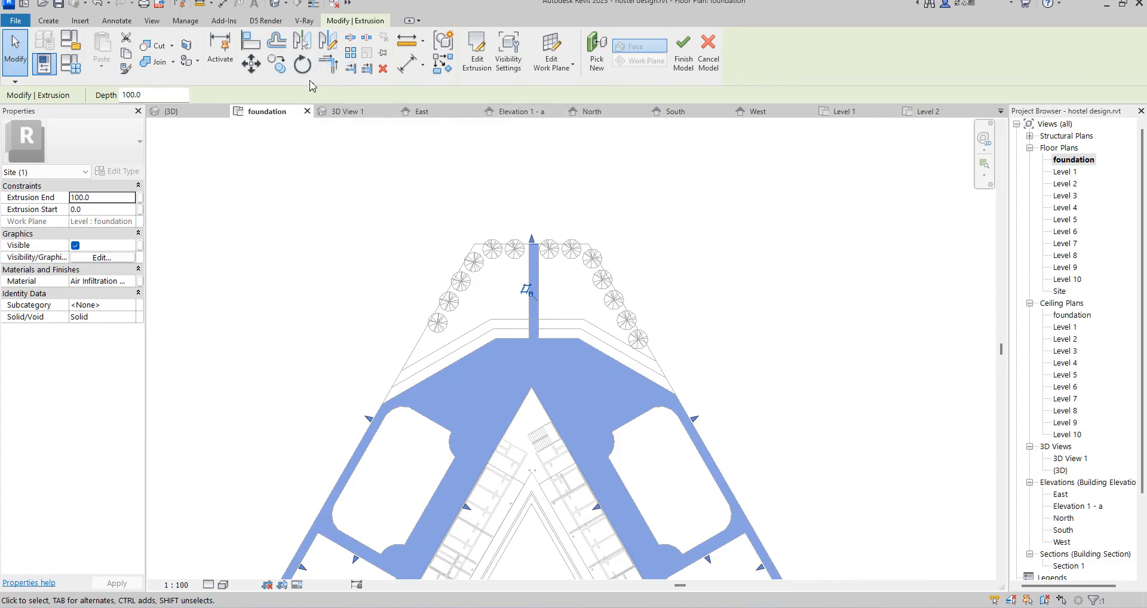
{"action": "left_click", "coordinate": [277, 72]}
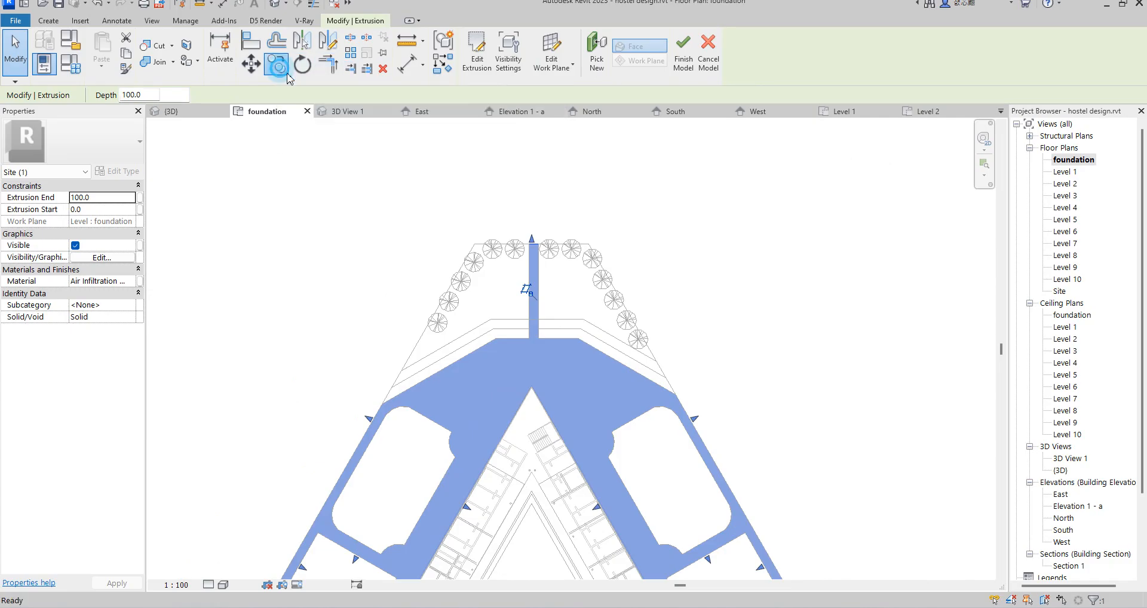
{"action": "scroll", "coordinate": [543, 242], "scroll_direction": "up", "scroll_amount": 3}
{"action": "left_click", "coordinate": [543, 240]}
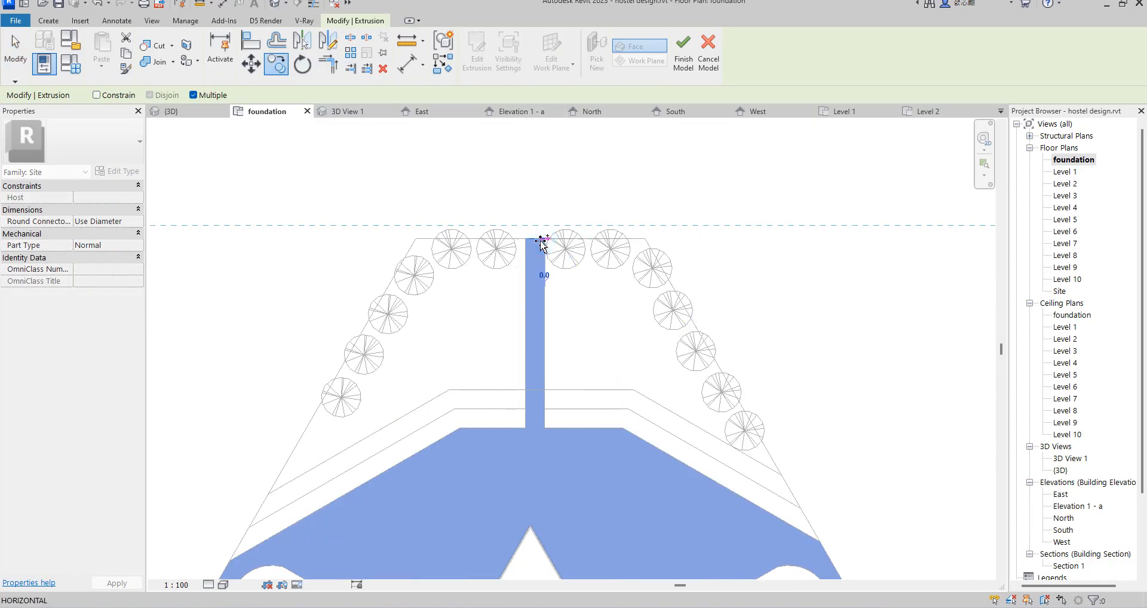
{"action": "type", "text": "1"}
{"action": "key", "text": "Escape"}
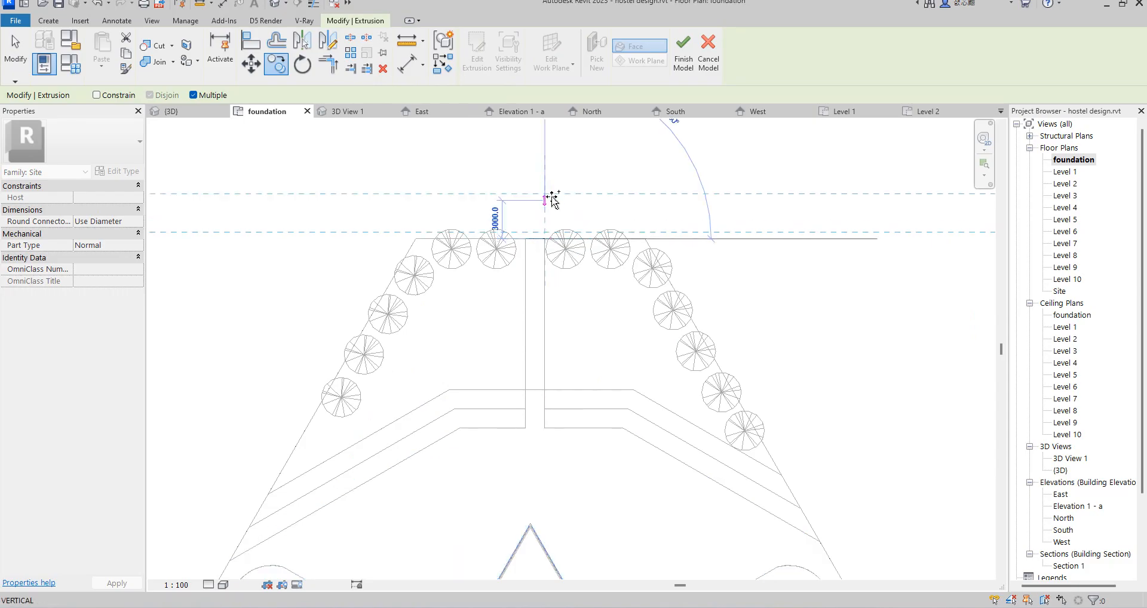
{"action": "right_click", "coordinate": [550, 193]}
{"action": "left_click", "coordinate": [595, 199]}
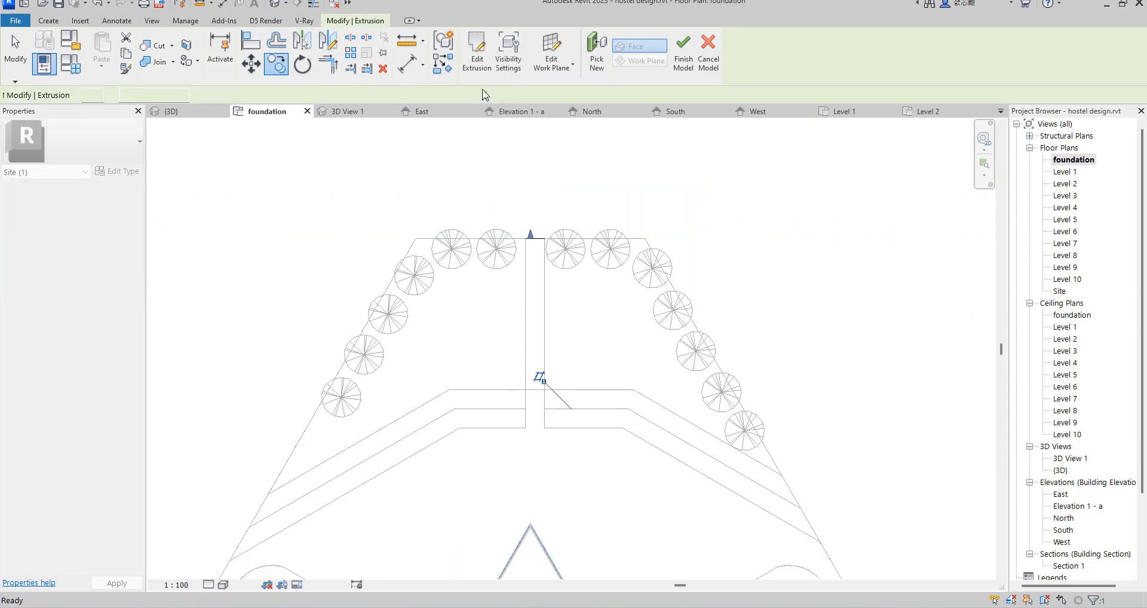
Step: Open the grass extrusion's profile sketch for editing and bring its boundary around the right front paved area into view
{"action": "left_click", "coordinate": [476, 58]}
{"action": "scroll", "coordinate": [588, 144], "scroll_direction": "down", "scroll_amount": 2}
{"action": "scroll", "coordinate": [591, 152], "scroll_direction": "down", "scroll_amount": 3}
{"action": "scroll", "coordinate": [665, 402], "scroll_direction": "up", "scroll_amount": 6}
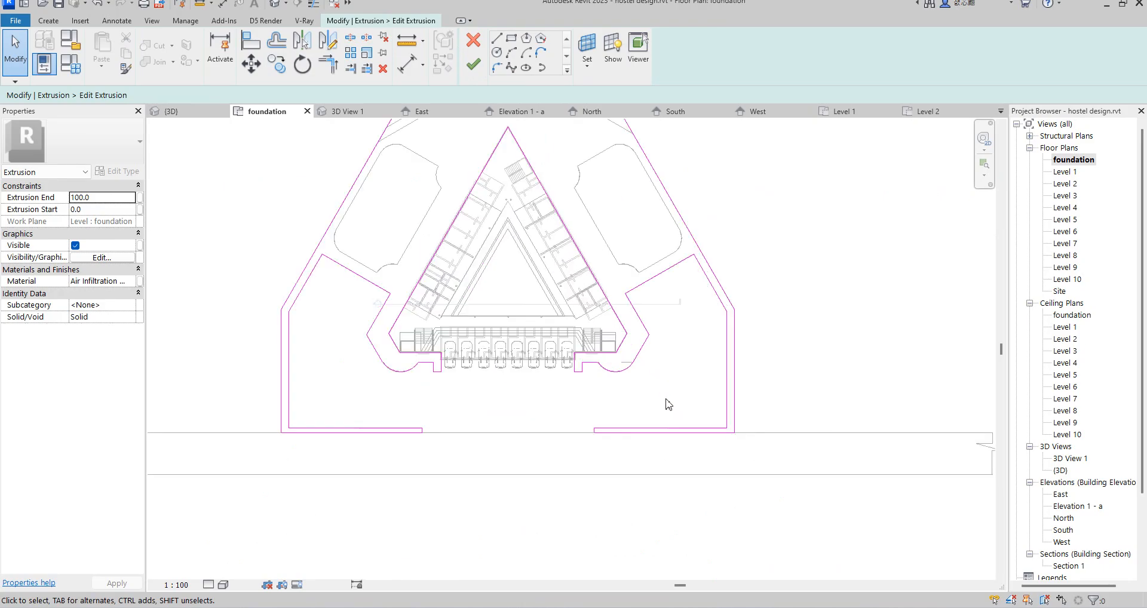
{"action": "scroll", "coordinate": [706, 390], "scroll_direction": "down", "scroll_amount": 2}
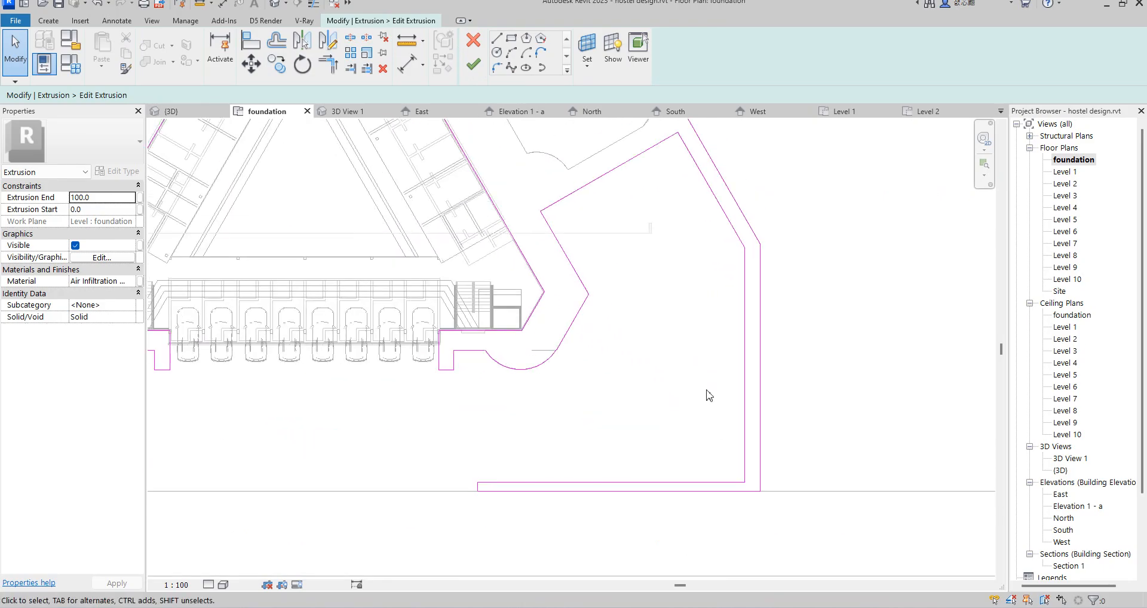
{"action": "scroll", "coordinate": [623, 335], "scroll_direction": "up", "scroll_amount": 2}
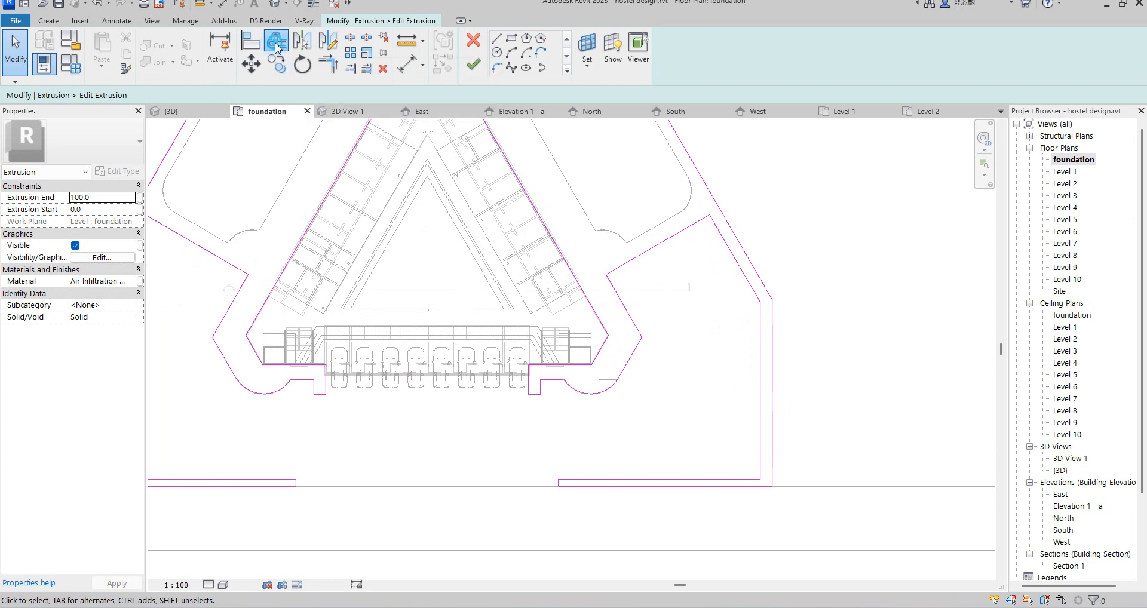
Step: Offset the slanted boundary line beside the building's right front corner by 700, moving it away from the building without copying
{"action": "left_click", "coordinate": [277, 43]}
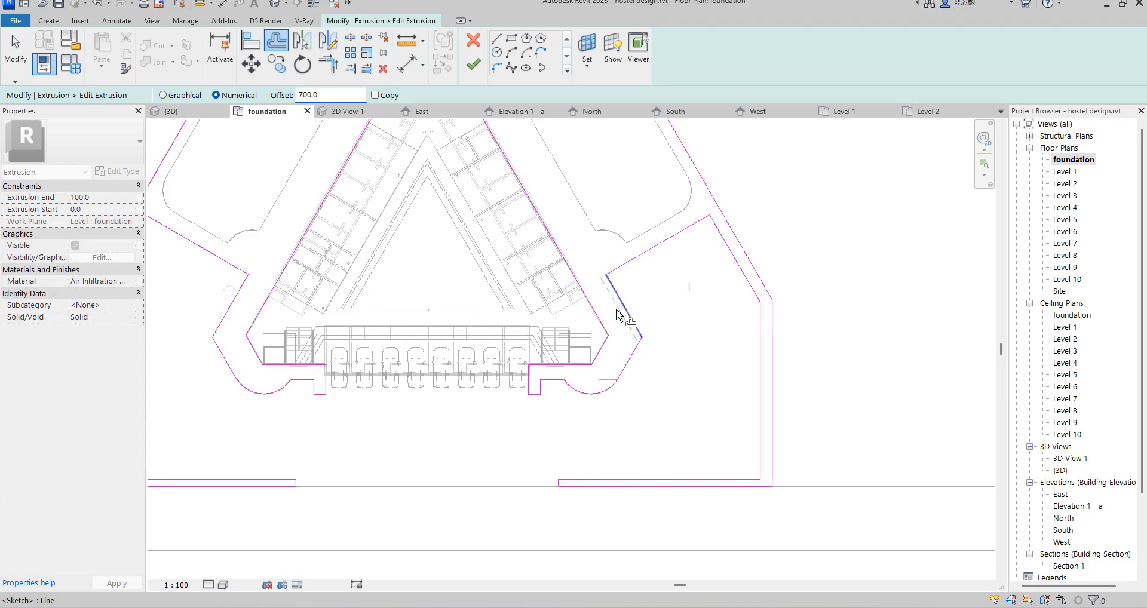
{"action": "scroll", "coordinate": [618, 306], "scroll_direction": "up", "scroll_amount": 3}
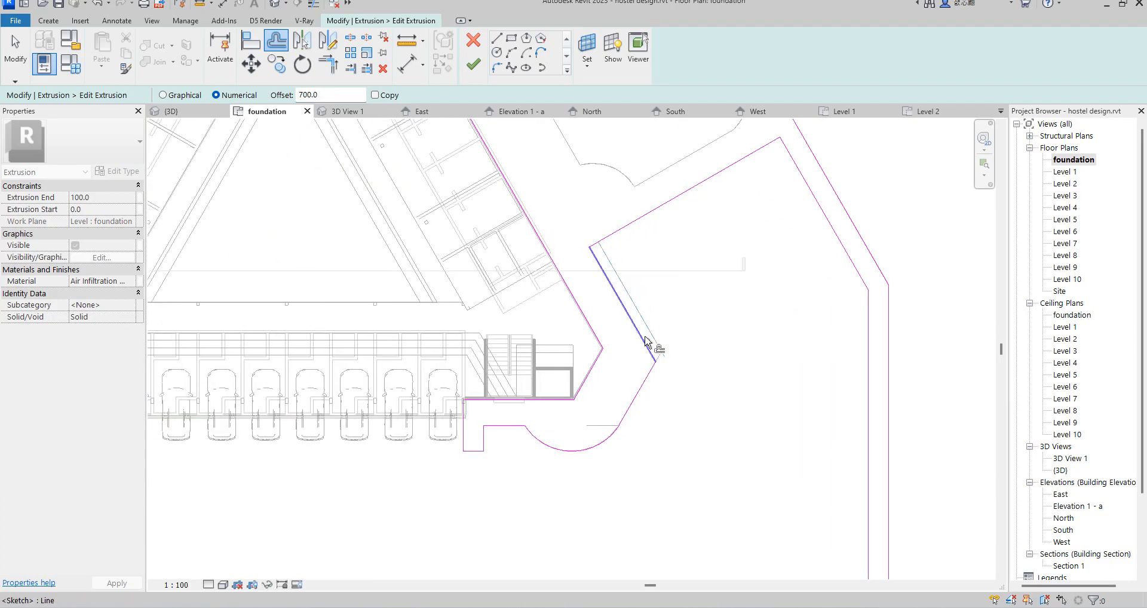
{"action": "left_click", "coordinate": [636, 329]}
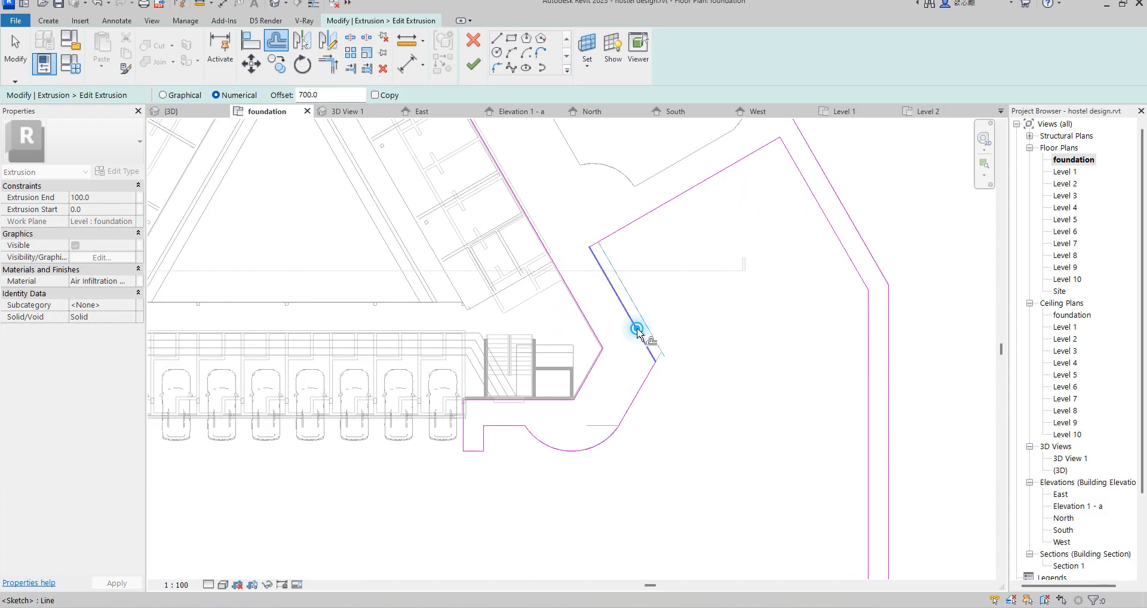
Step: Copy the slanted lines, arc and short end lines at the building's right front corner with a 700 offset towards the building
{"action": "left_click", "coordinate": [375, 95]}
{"action": "left_click", "coordinate": [615, 270]}
{"action": "left_click", "coordinate": [639, 380]}
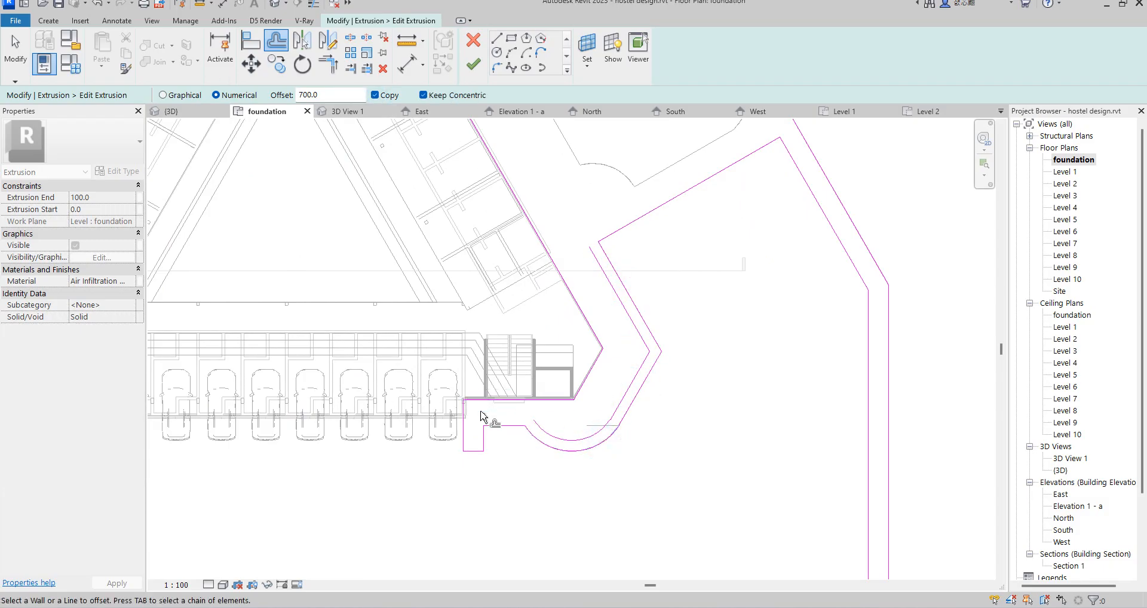
{"action": "left_click", "coordinate": [504, 426]}
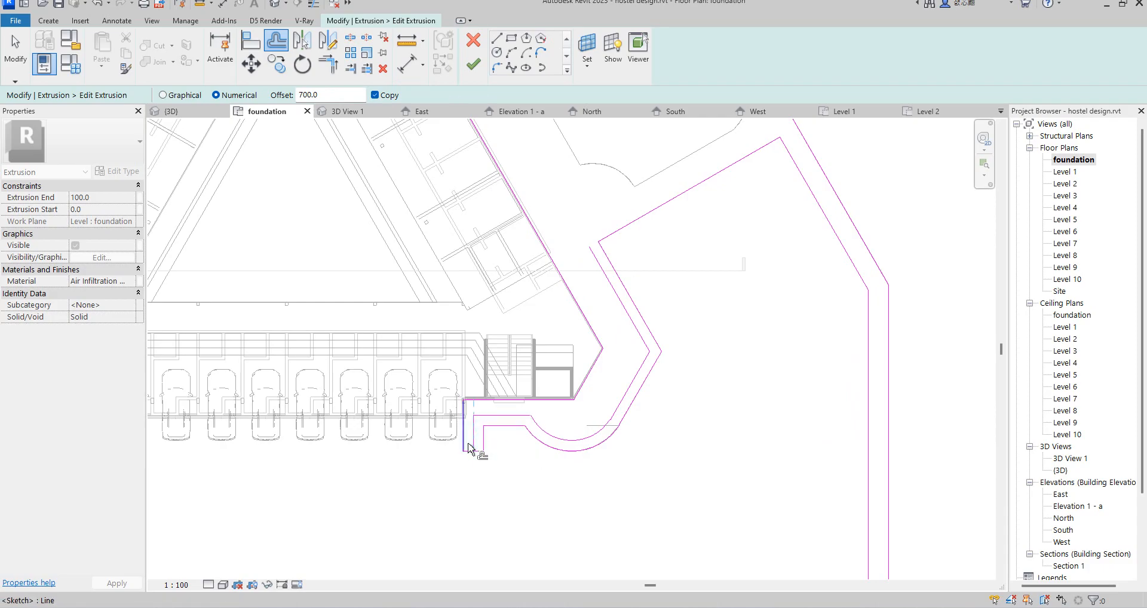
{"action": "left_click", "coordinate": [469, 447]}
{"action": "scroll", "coordinate": [469, 446], "scroll_direction": "up", "scroll_amount": 2}
{"action": "scroll", "coordinate": [469, 453], "scroll_direction": "up", "scroll_amount": 1}
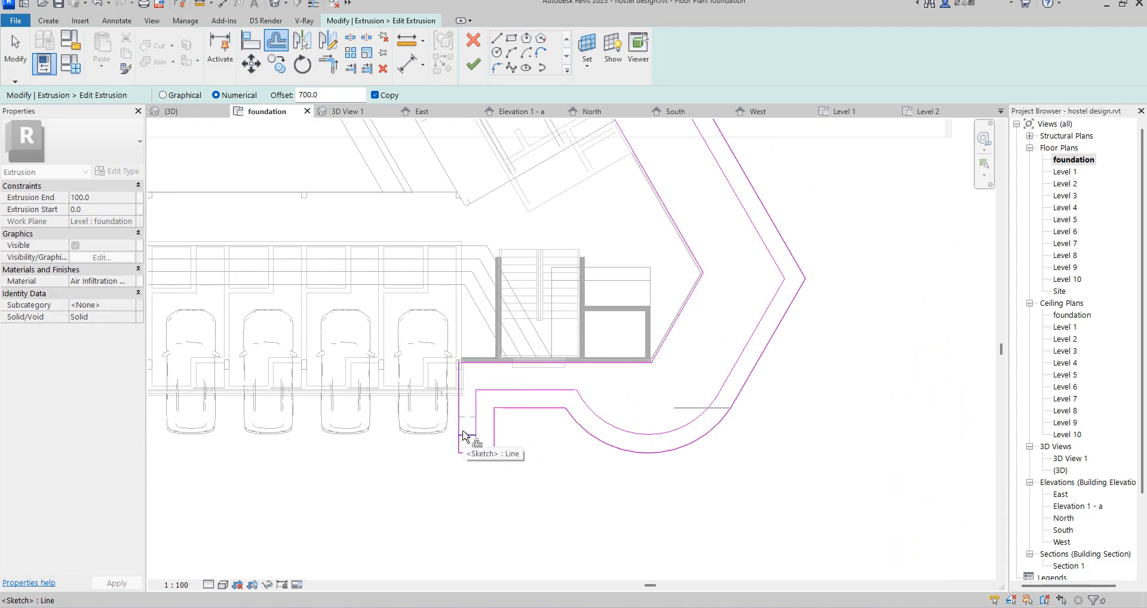
Step: Offset copies of the right paved area's upper, outer slanted and vertical edges by 700 into the surrounding border
{"action": "scroll", "coordinate": [486, 435], "scroll_direction": "down", "scroll_amount": 3}
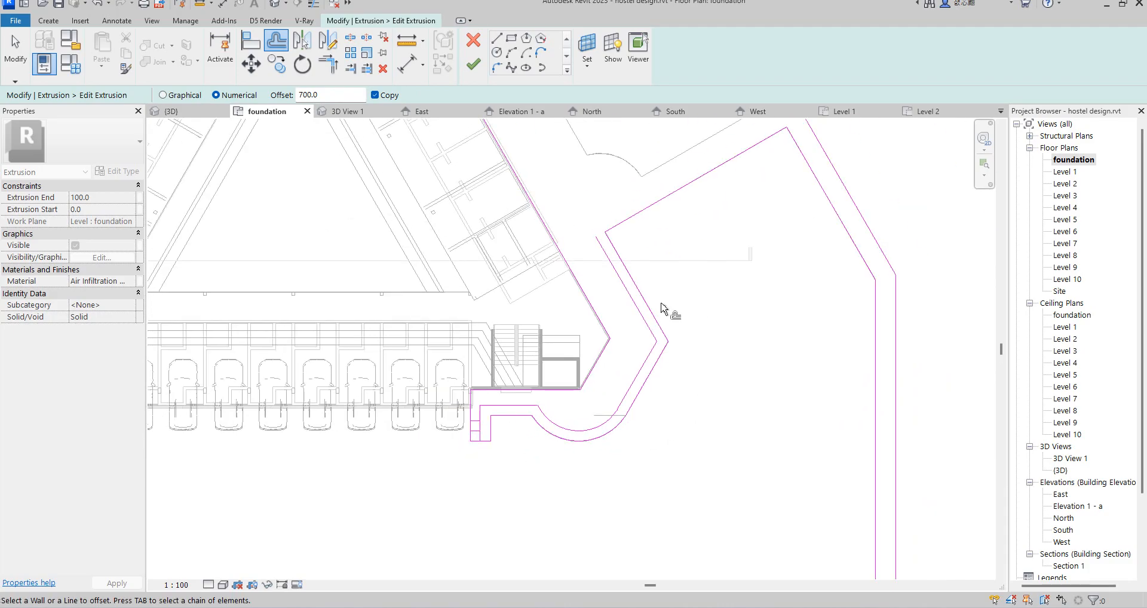
{"action": "scroll", "coordinate": [669, 295], "scroll_direction": "down", "scroll_amount": 3}
{"action": "left_click", "coordinate": [653, 242]}
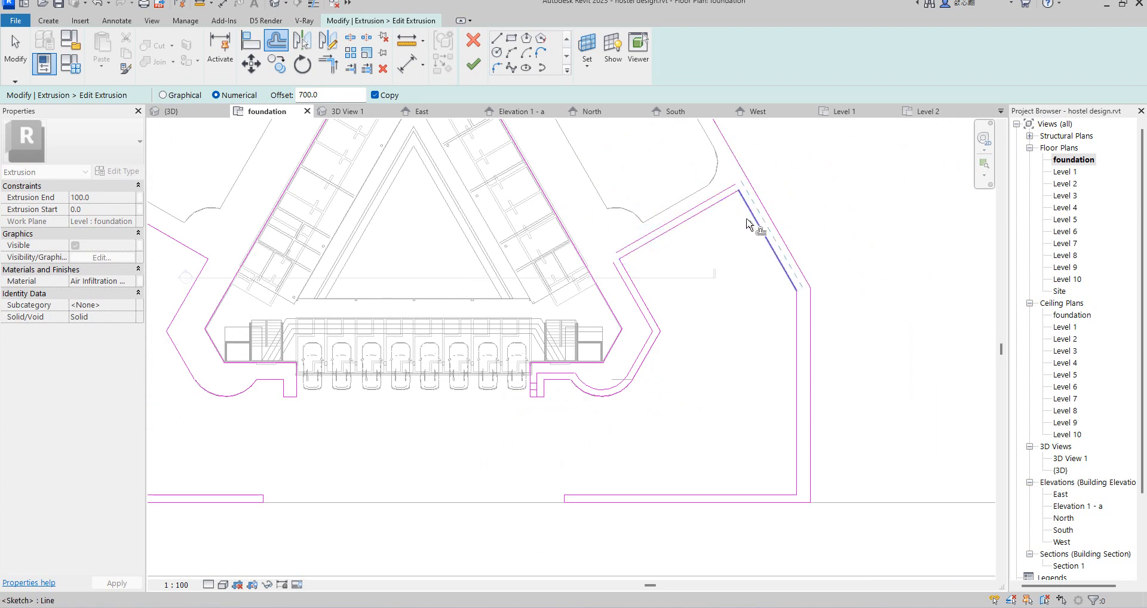
{"action": "scroll", "coordinate": [776, 192], "scroll_direction": "up", "scroll_amount": 2}
{"action": "scroll", "coordinate": [776, 192], "scroll_direction": "down", "scroll_amount": 3}
{"action": "scroll", "coordinate": [737, 302], "scroll_direction": "down", "scroll_amount": 2}
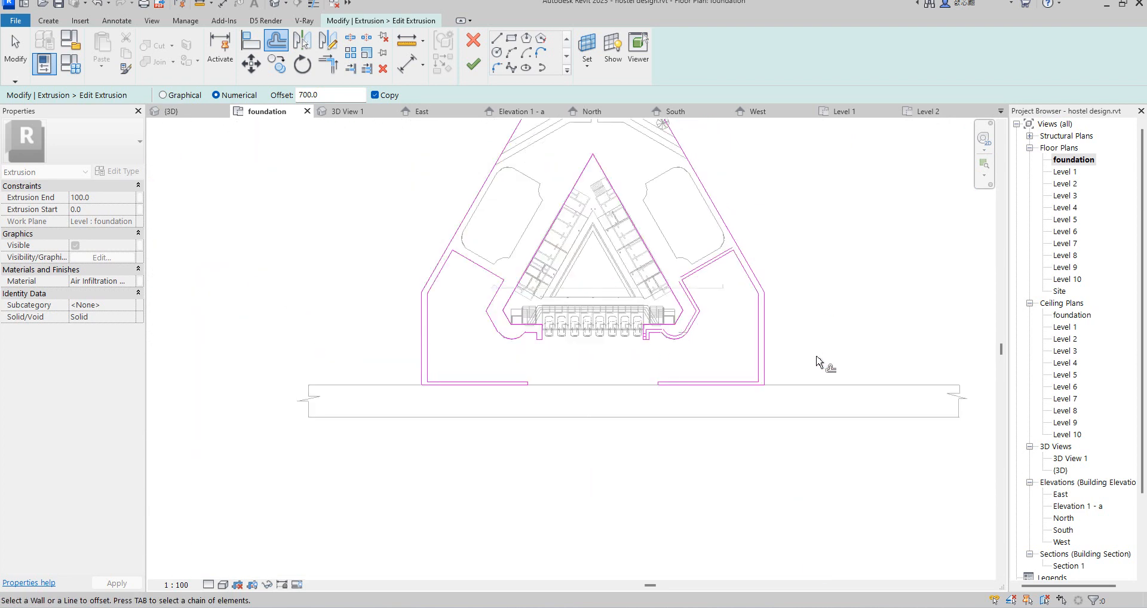
{"action": "scroll", "coordinate": [777, 358], "scroll_direction": "up", "scroll_amount": 4}
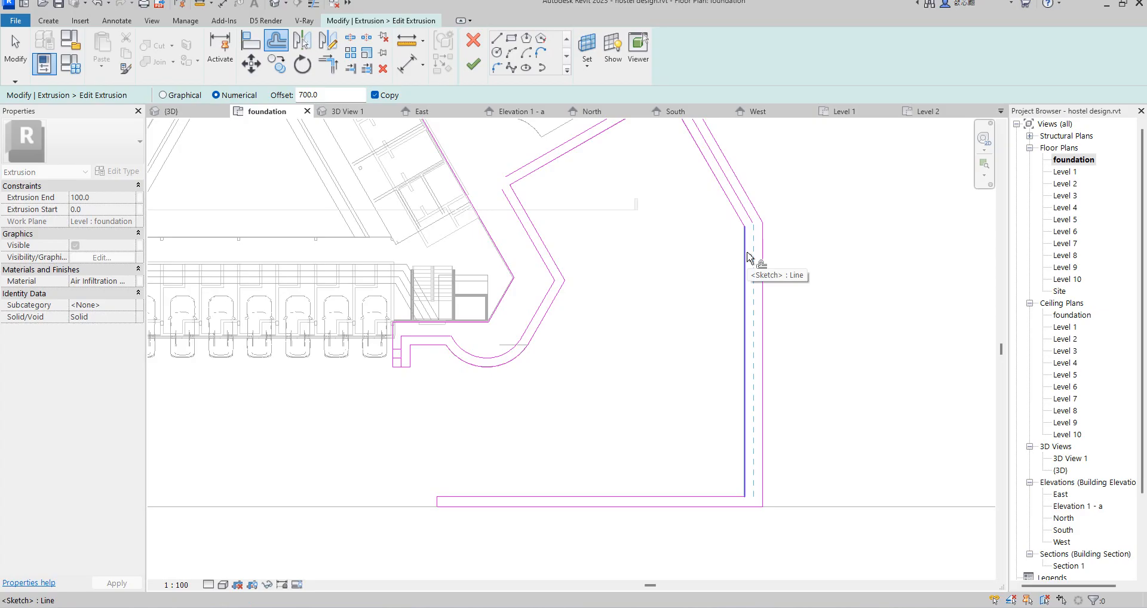
{"action": "scroll", "coordinate": [747, 258], "scroll_direction": "down", "scroll_amount": 3}
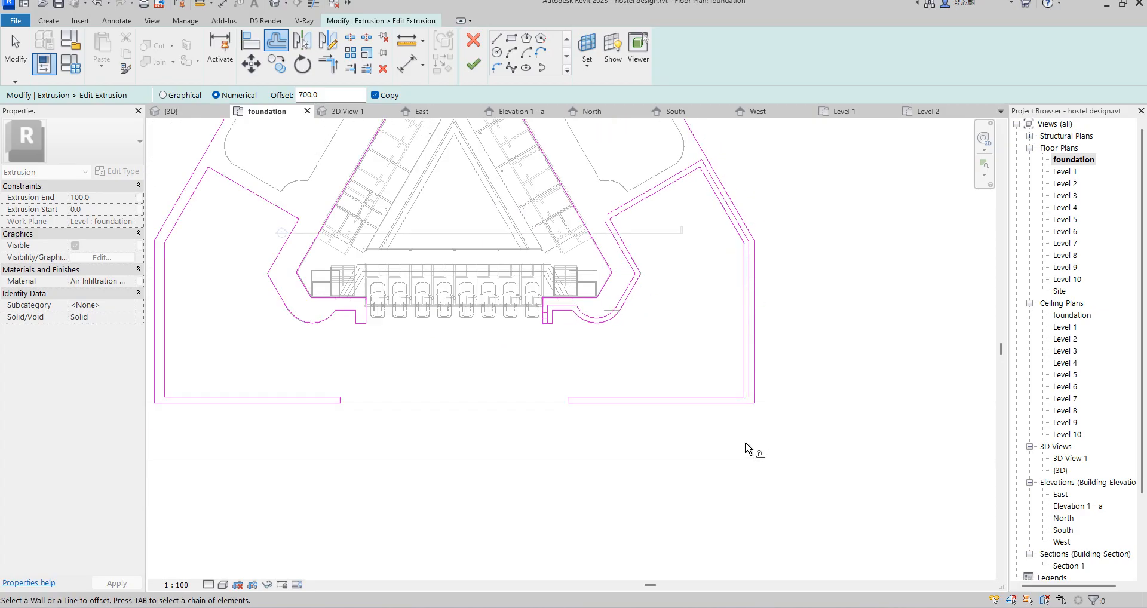
{"action": "scroll", "coordinate": [745, 403], "scroll_direction": "up", "scroll_amount": 2}
{"action": "left_click", "coordinate": [725, 397]}
Step: End the offsetting and delete the left half of the grass sketch, including the top edge and the building's triangular outline
{"action": "scroll", "coordinate": [764, 400], "scroll_direction": "down", "scroll_amount": 4}
{"action": "scroll", "coordinate": [708, 303], "scroll_direction": "down", "scroll_amount": 4}
{"action": "scroll", "coordinate": [490, 323], "scroll_direction": "up", "scroll_amount": 3}
{"action": "scroll", "coordinate": [552, 309], "scroll_direction": "down", "scroll_amount": 1}
{"action": "scroll", "coordinate": [576, 309], "scroll_direction": "down", "scroll_amount": 2}
{"action": "right_click", "coordinate": [738, 233]}
{"action": "left_click", "coordinate": [770, 242]}
{"action": "mouse_move", "coordinate": [617, 464]}
{"action": "left_mouse_down"}
{"action": "mouse_move", "coordinate": [412, 274]}
{"action": "mouse_move", "coordinate": [366, 127]}
{"action": "left_mouse_up"}
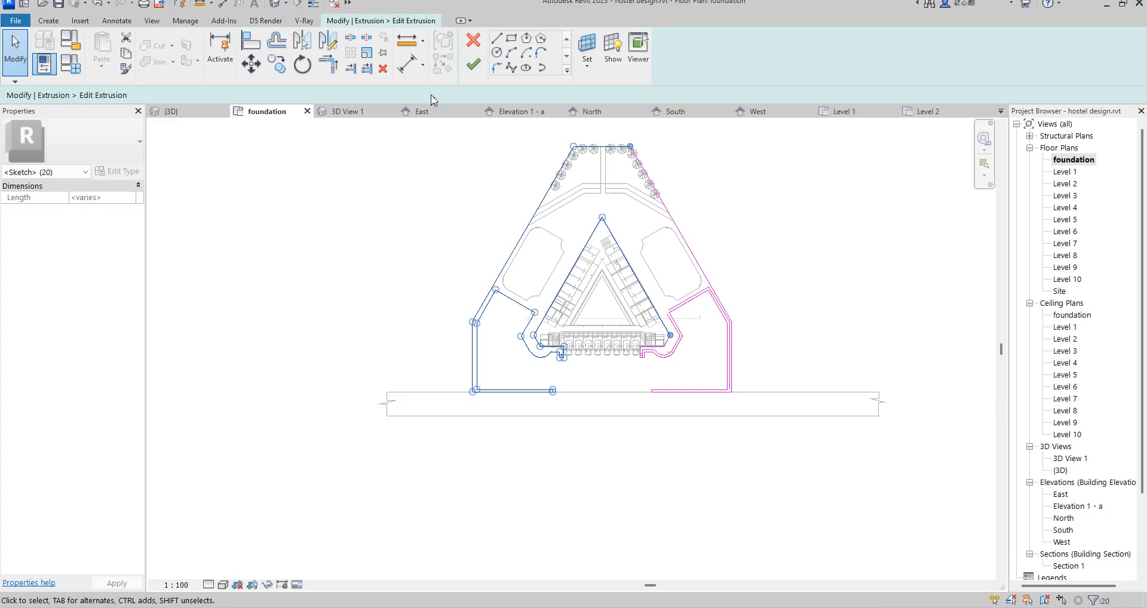
{"action": "left_click", "coordinate": [660, 158]}
Step: Trim the copied slanted line and the copied upper line to a corner beside the building's right side
{"action": "scroll", "coordinate": [678, 263], "scroll_direction": "up", "scroll_amount": 4}
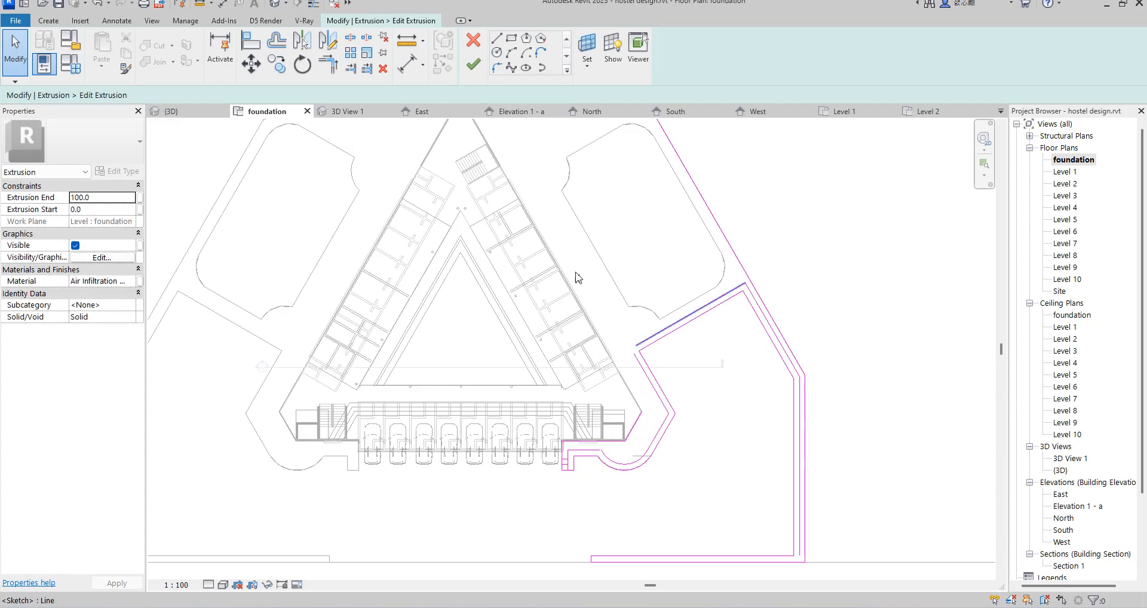
{"action": "left_click", "coordinate": [329, 69]}
{"action": "scroll", "coordinate": [671, 370], "scroll_direction": "up", "scroll_amount": 3}
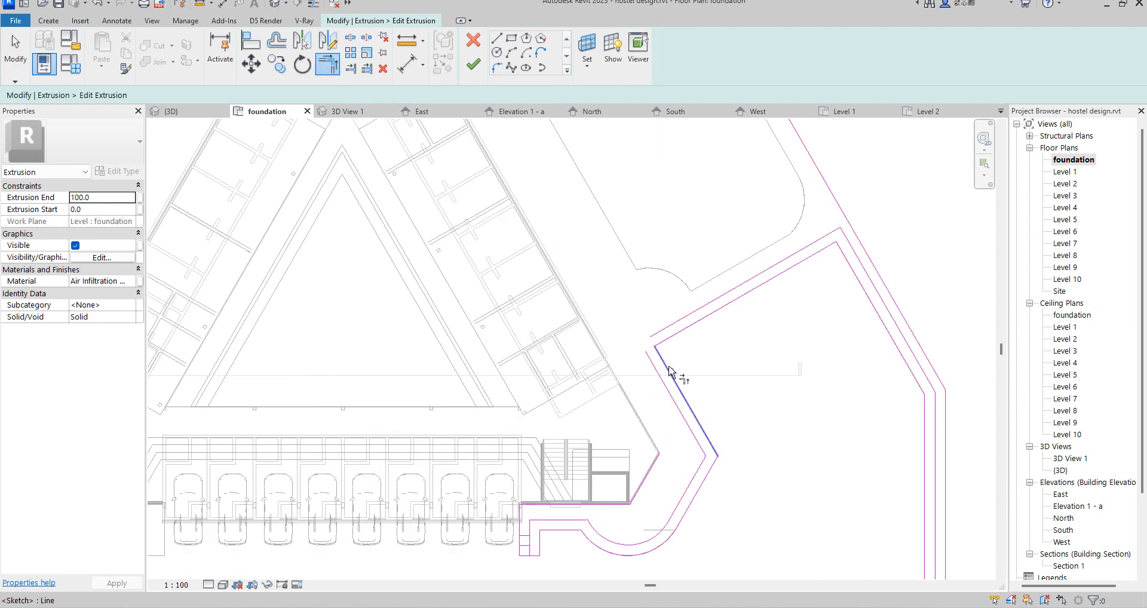
{"action": "left_click", "coordinate": [658, 368]}
{"action": "left_click", "coordinate": [795, 254]}
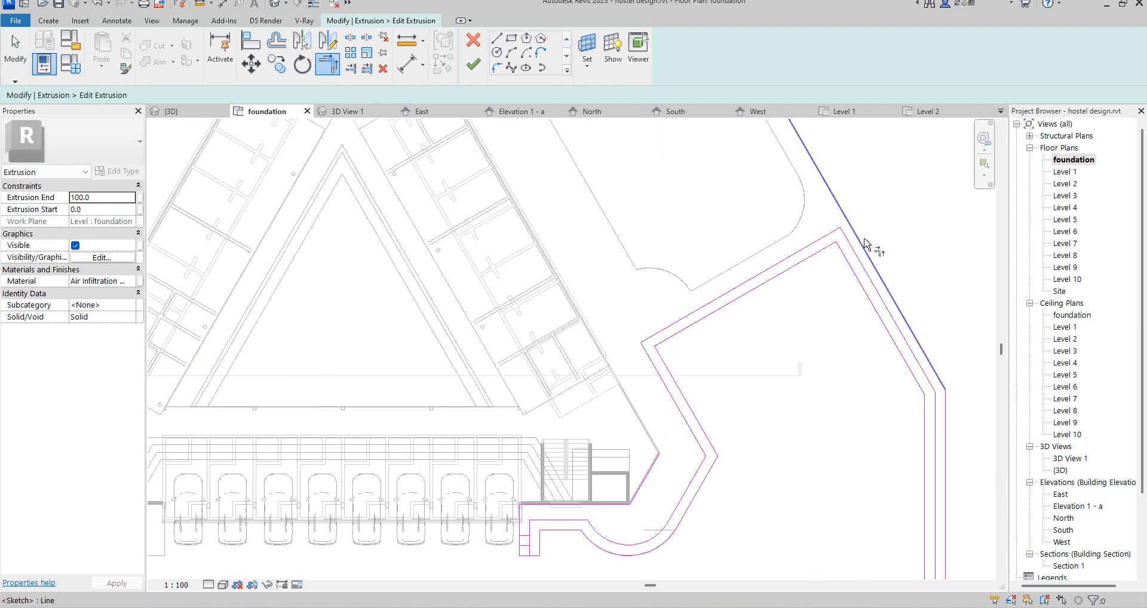
Step: Trim the front border's inner line and the middle vertical line to a corner at the site's right front
{"action": "scroll", "coordinate": [866, 319], "scroll_direction": "down", "scroll_amount": 5}
{"action": "scroll", "coordinate": [884, 475], "scroll_direction": "up", "scroll_amount": 2}
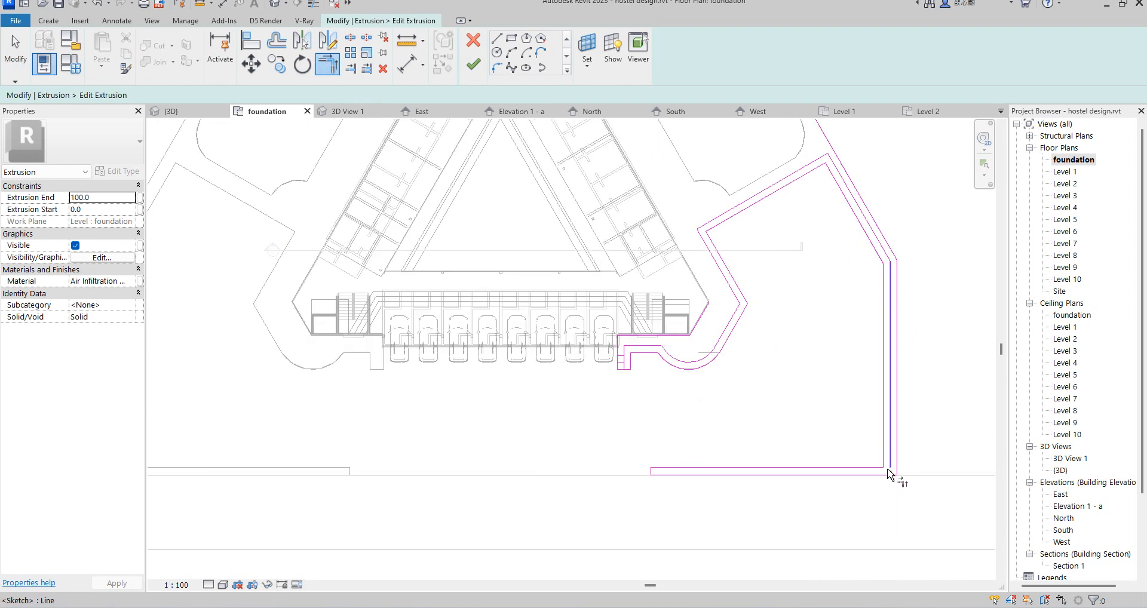
{"action": "left_click", "coordinate": [872, 468]}
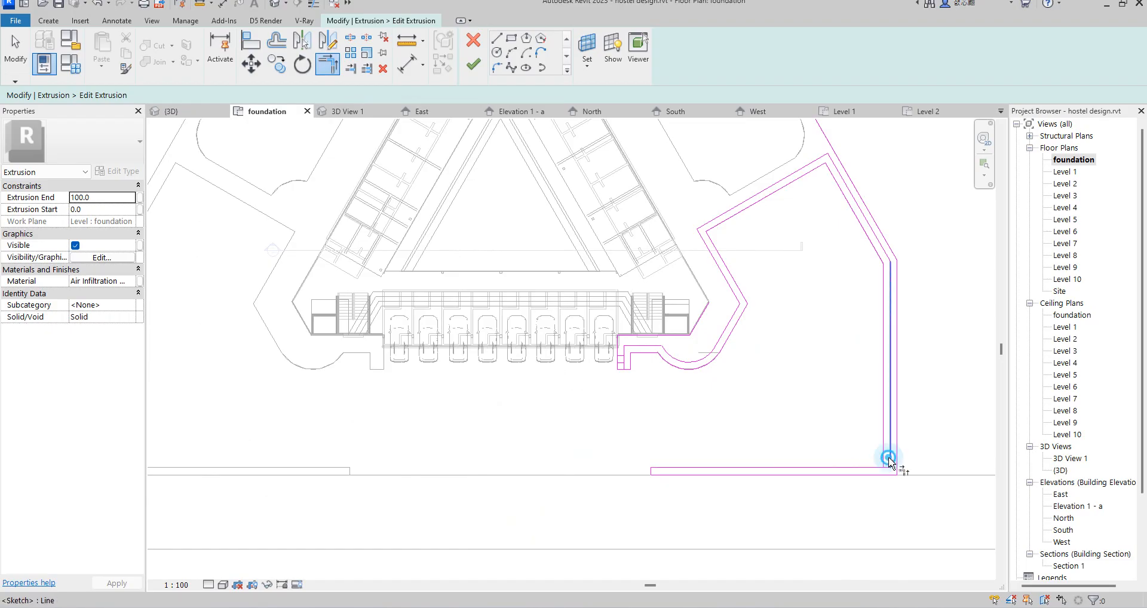
{"action": "scroll", "coordinate": [888, 472], "scroll_direction": "up", "scroll_amount": 2}
{"action": "left_click", "coordinate": [886, 459]}
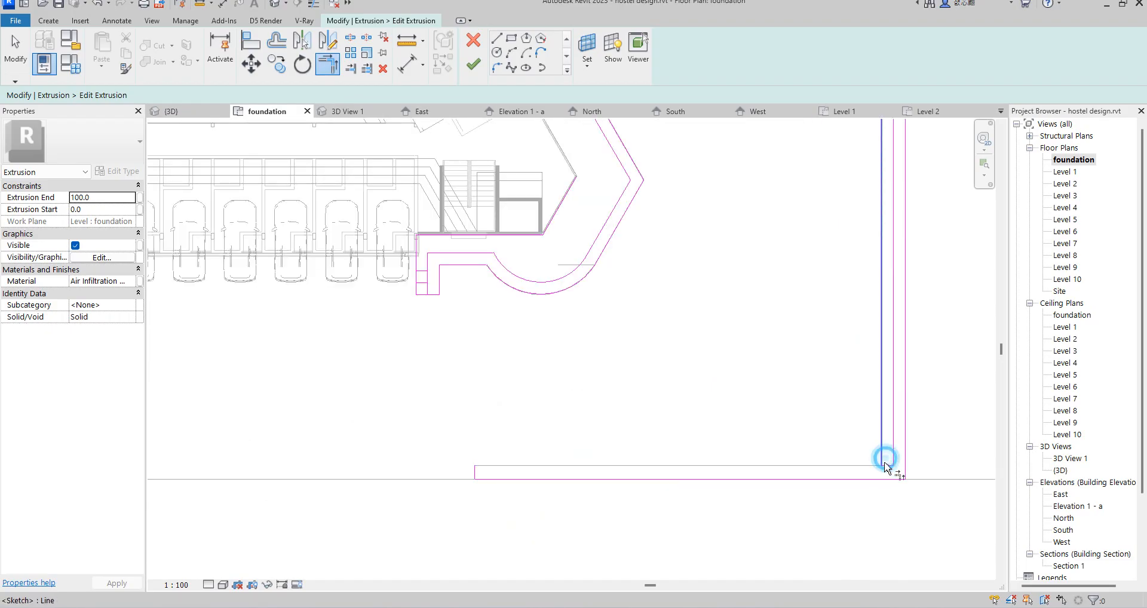
Step: Trim the inner border's short vertical line to the lower short crossline beside the parking, unjoining the conflicting elements
{"action": "scroll", "coordinate": [890, 484], "scroll_direction": "down", "scroll_amount": 5}
{"action": "scroll", "coordinate": [717, 499], "scroll_direction": "up", "scroll_amount": 4}
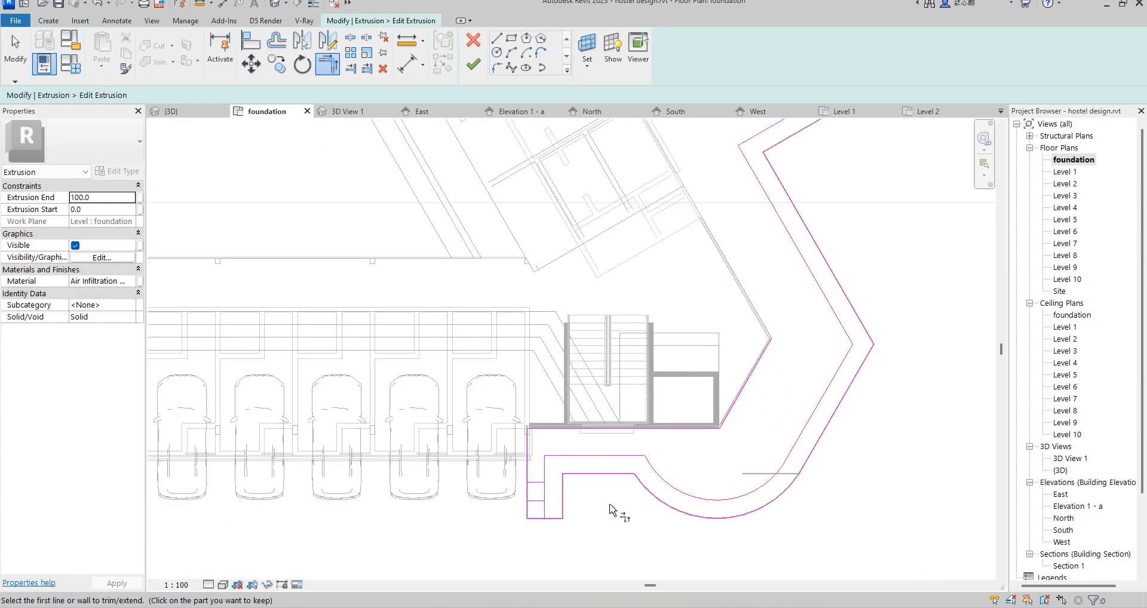
{"action": "scroll", "coordinate": [612, 509], "scroll_direction": "up", "scroll_amount": 2}
{"action": "left_click", "coordinate": [525, 491]}
{"action": "scroll", "coordinate": [621, 520], "scroll_direction": "down", "scroll_amount": 2}
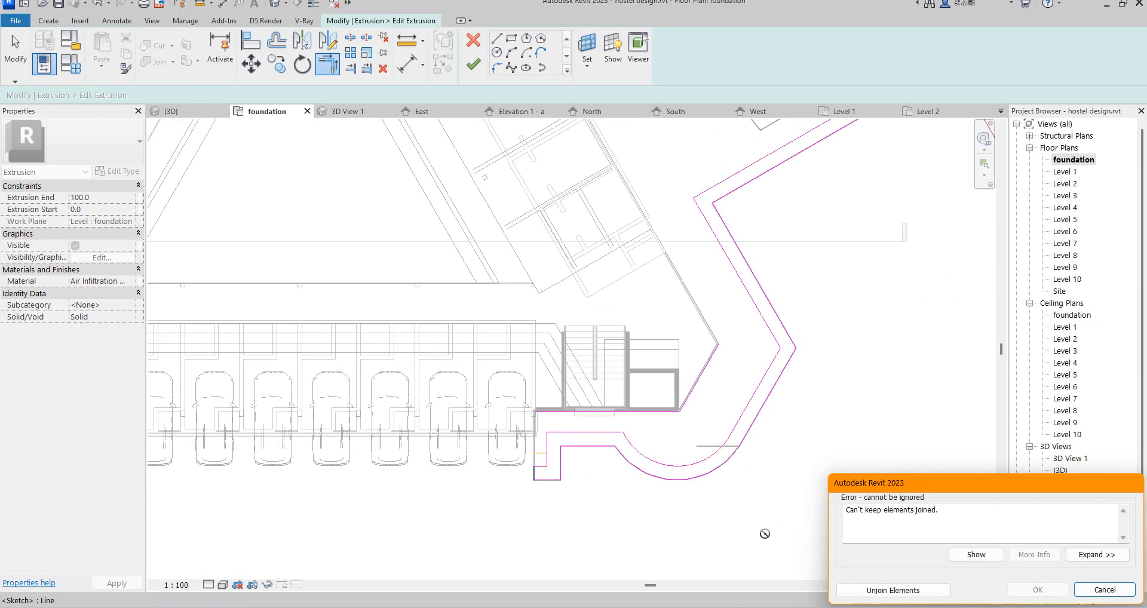
{"action": "left_click", "coordinate": [896, 592]}
{"action": "scroll", "coordinate": [562, 460], "scroll_direction": "up", "scroll_amount": 2}
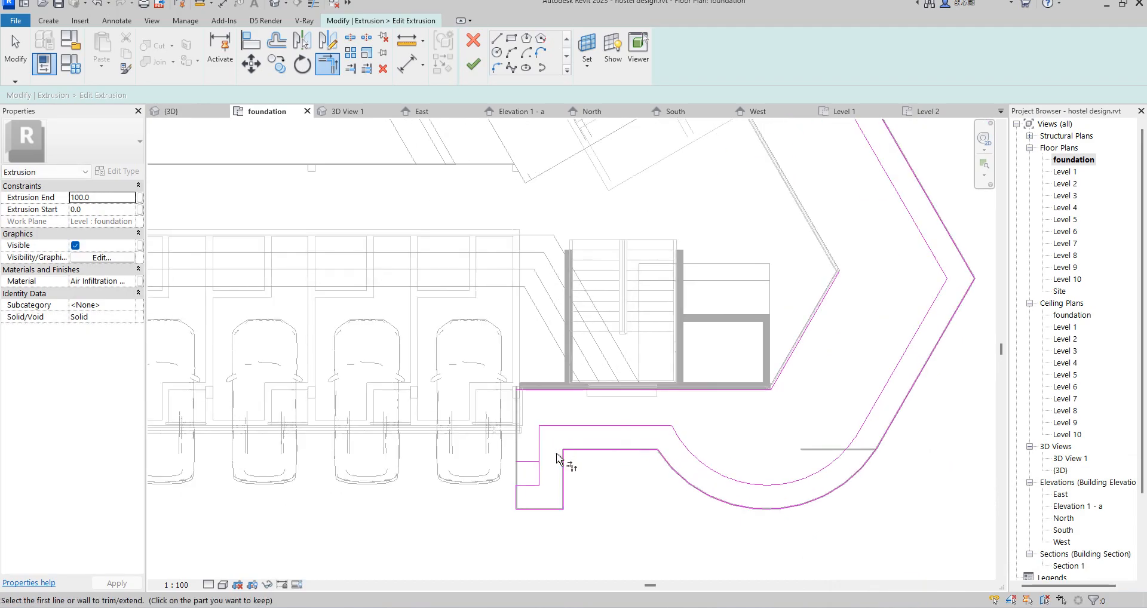
Step: Delete the surplus upper crossline at the border's short end beside the parking
{"action": "key", "text": "Escape"}
{"action": "left_click", "coordinate": [531, 463]}
{"action": "key", "text": "Delete"}
{"action": "scroll", "coordinate": [554, 457], "scroll_direction": "down", "scroll_amount": 3}
{"action": "scroll", "coordinate": [792, 416], "scroll_direction": "down", "scroll_amount": 2}
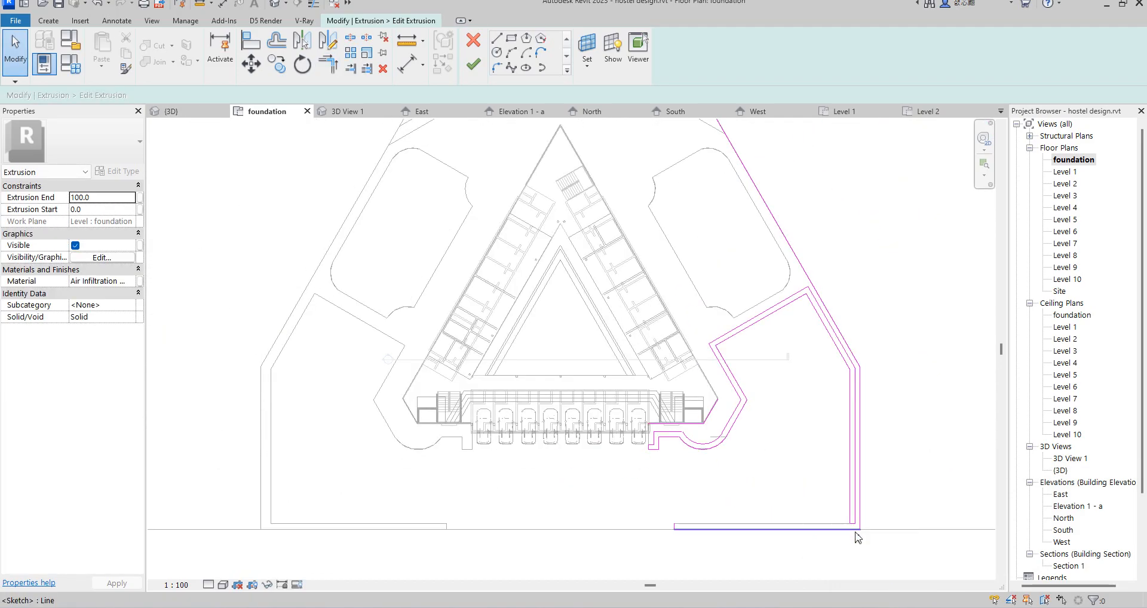
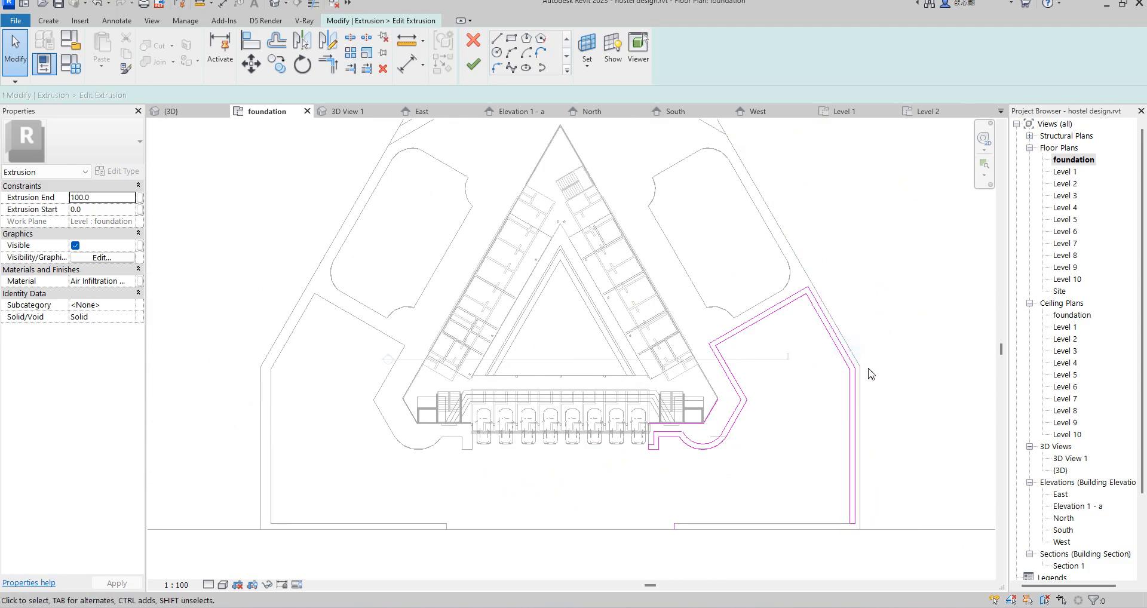
Step: Set the right border's extrusion end to 200 and assign a duplicate of Air Infiltration Barrier(13) with the ABS (White) appearance
{"action": "scroll", "coordinate": [773, 404], "scroll_direction": "up", "scroll_amount": 2}
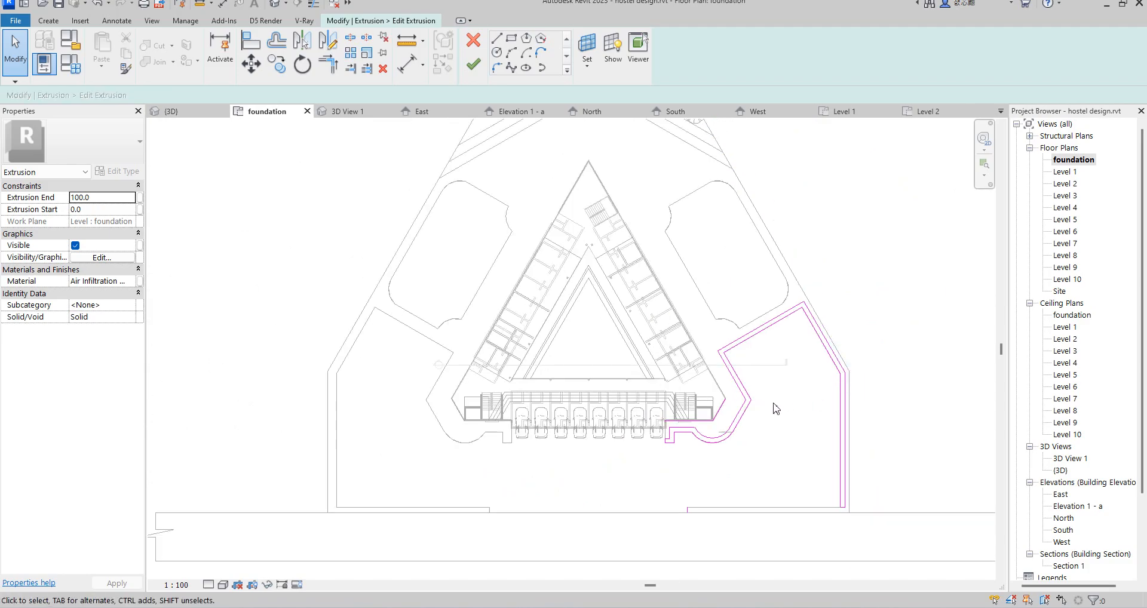
{"action": "left_click", "coordinate": [99, 198]}
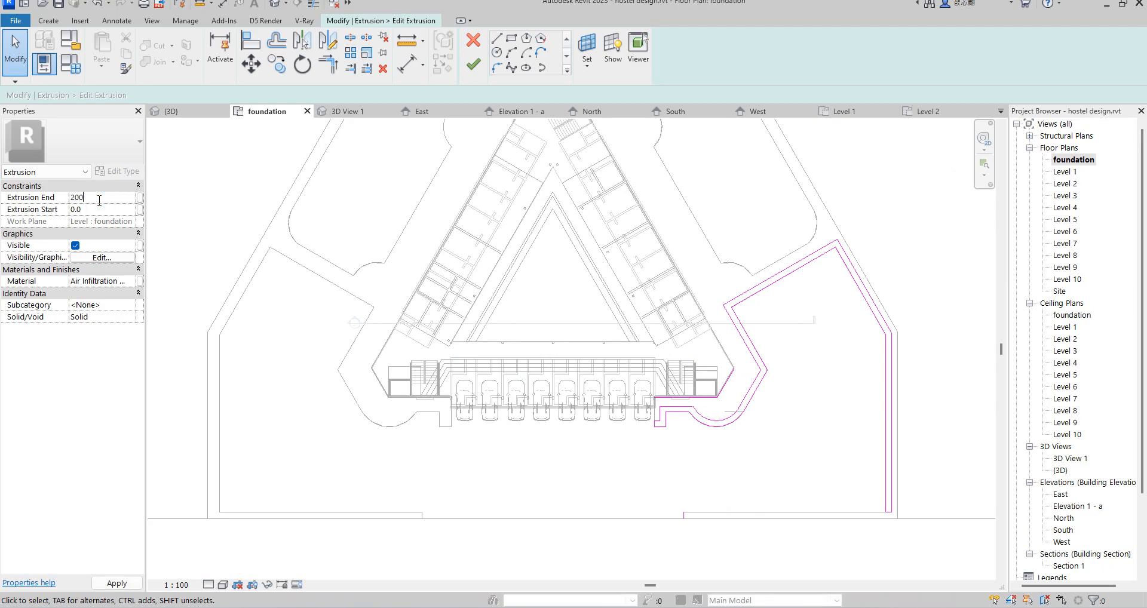
{"action": "left_click", "coordinate": [131, 281]}
{"action": "left_click", "coordinate": [131, 281]}
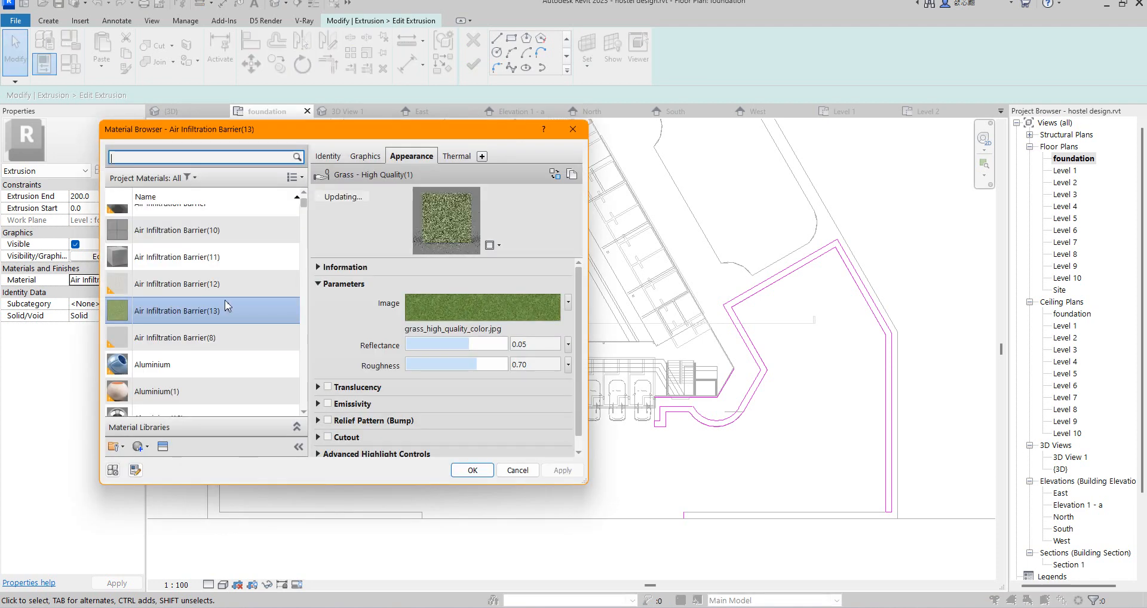
{"action": "left_click", "coordinate": [229, 317]}
{"action": "right_click", "coordinate": [229, 317]}
{"action": "left_click", "coordinate": [275, 334]}
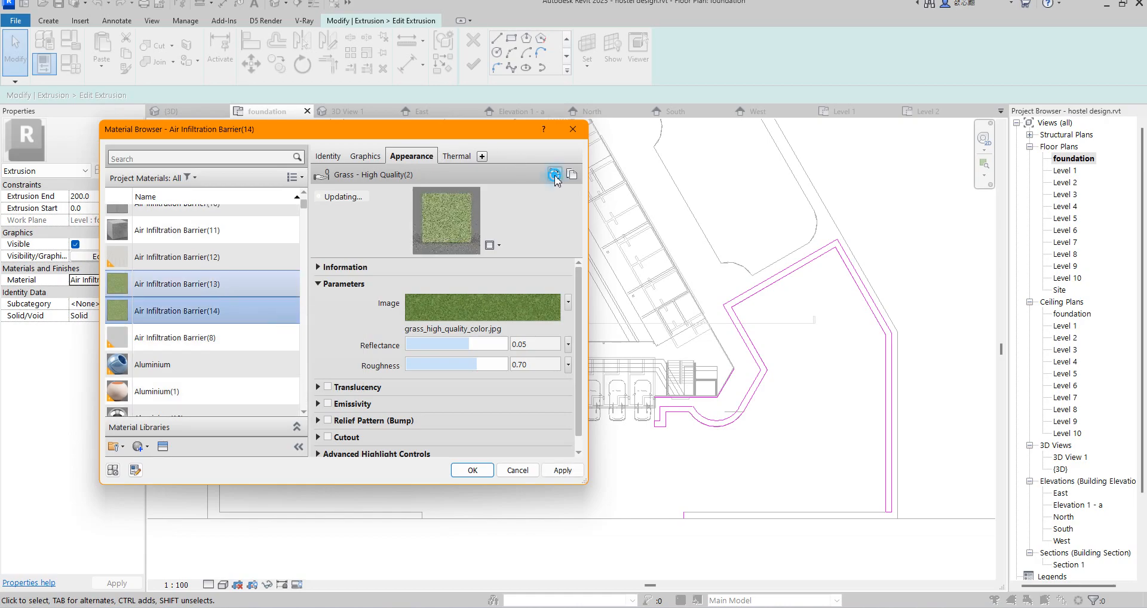
{"action": "left_click", "coordinate": [554, 174]}
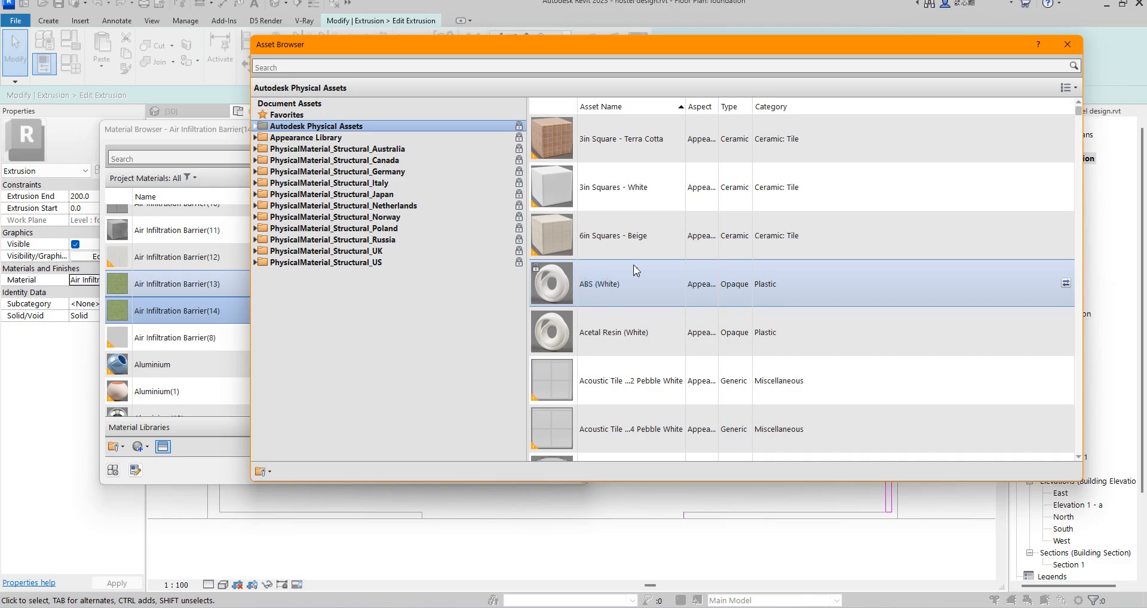
{"action": "left_click", "coordinate": [1067, 45]}
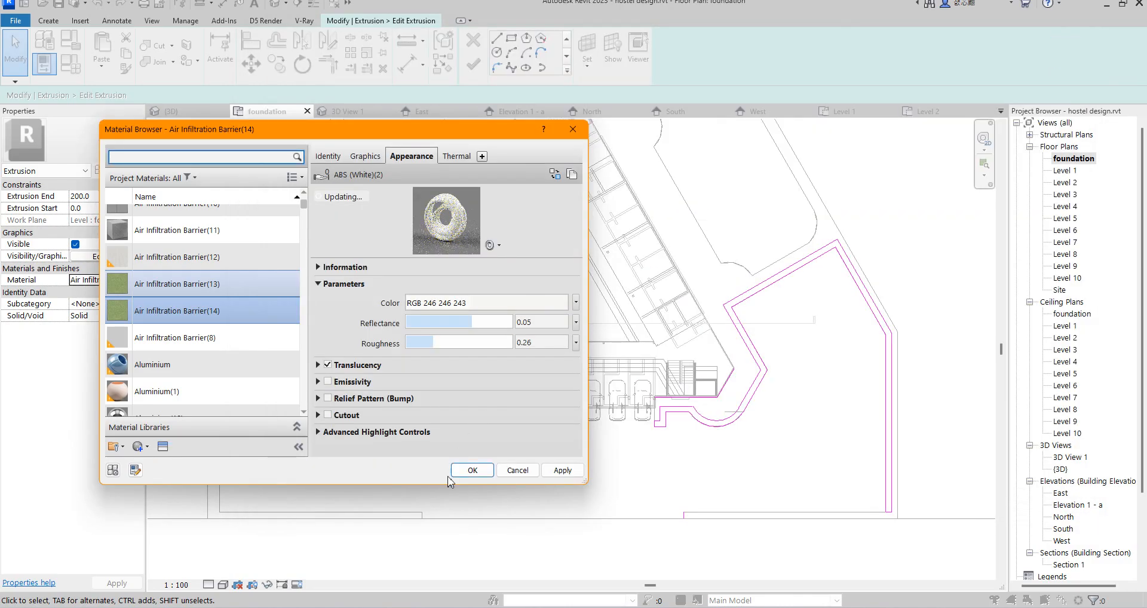
{"action": "left_click", "coordinate": [471, 471]}
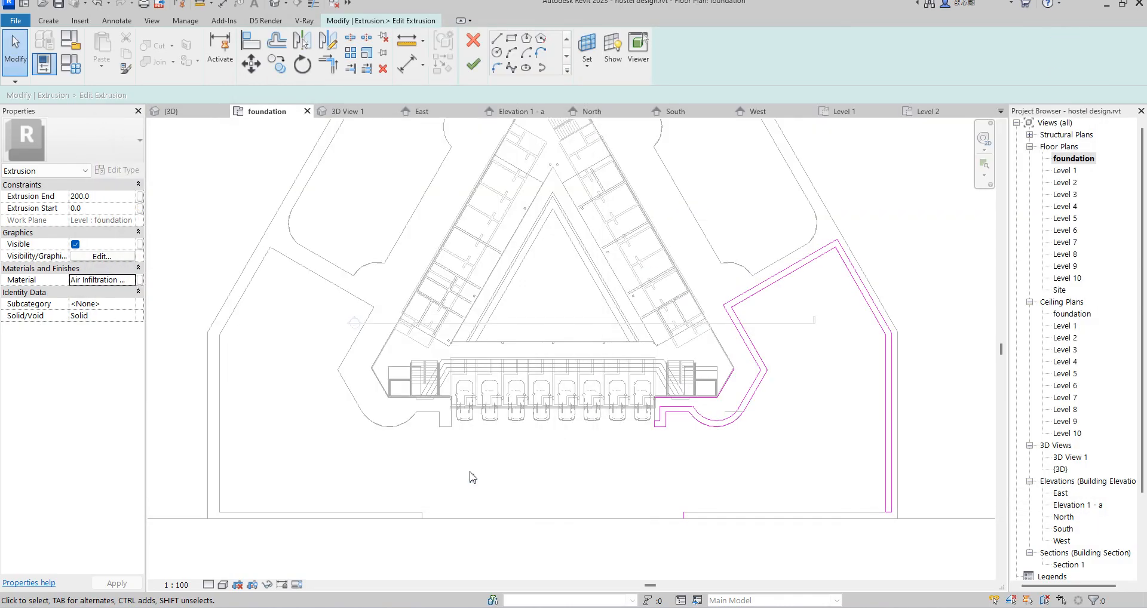
Step: Delete the open sketch lines at the site's front and beside the right stair block, and finish the border extrusion
{"action": "left_click", "coordinate": [473, 65]}
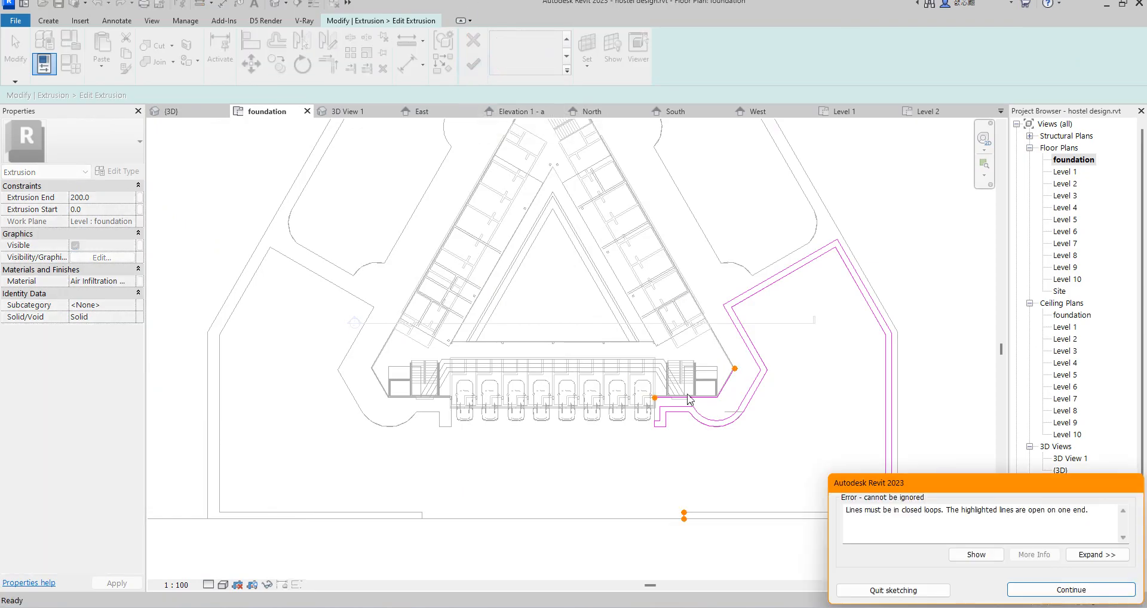
{"action": "left_click", "coordinate": [1043, 588]}
{"action": "scroll", "coordinate": [721, 519], "scroll_direction": "up", "scroll_amount": 3}
{"action": "left_click_drag", "start_coordinate": [578, 472], "coordinate": [676, 556]}
{"action": "key", "text": "Escape"}
{"action": "scroll", "coordinate": [717, 269], "scroll_direction": "up", "scroll_amount": 2}
{"action": "left_click_drag", "start_coordinate": [753, 320], "coordinate": [688, 239]}
{"action": "scroll", "coordinate": [690, 244], "scroll_direction": "down", "scroll_amount": 2}
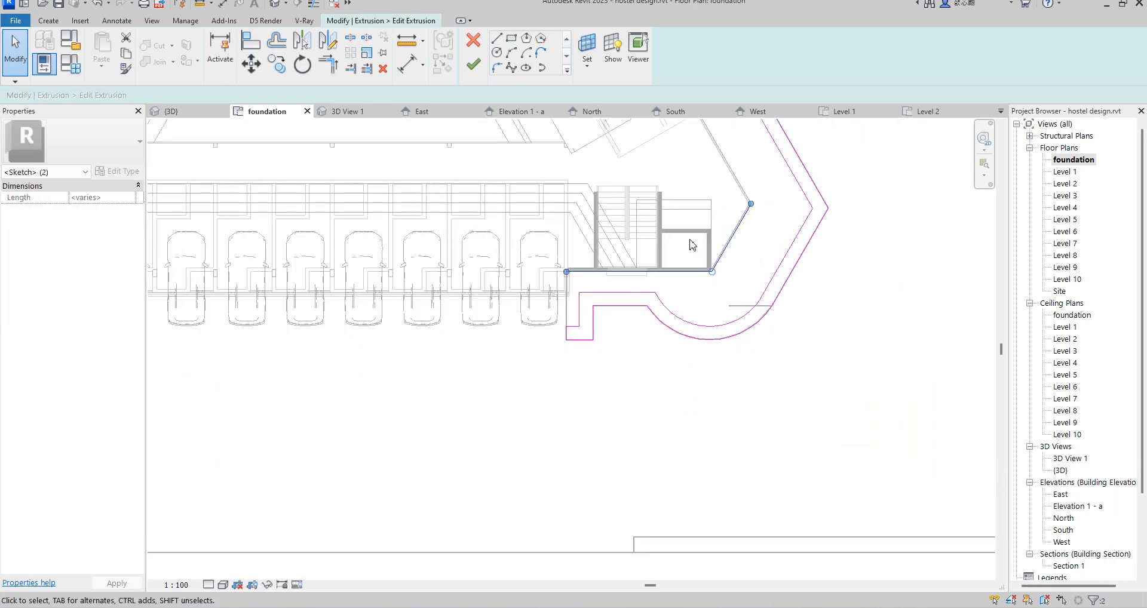
{"action": "key", "text": "Escape"}
{"action": "scroll", "coordinate": [699, 314], "scroll_direction": "down", "scroll_amount": 2}
{"action": "scroll", "coordinate": [711, 346], "scroll_direction": "down", "scroll_amount": 2}
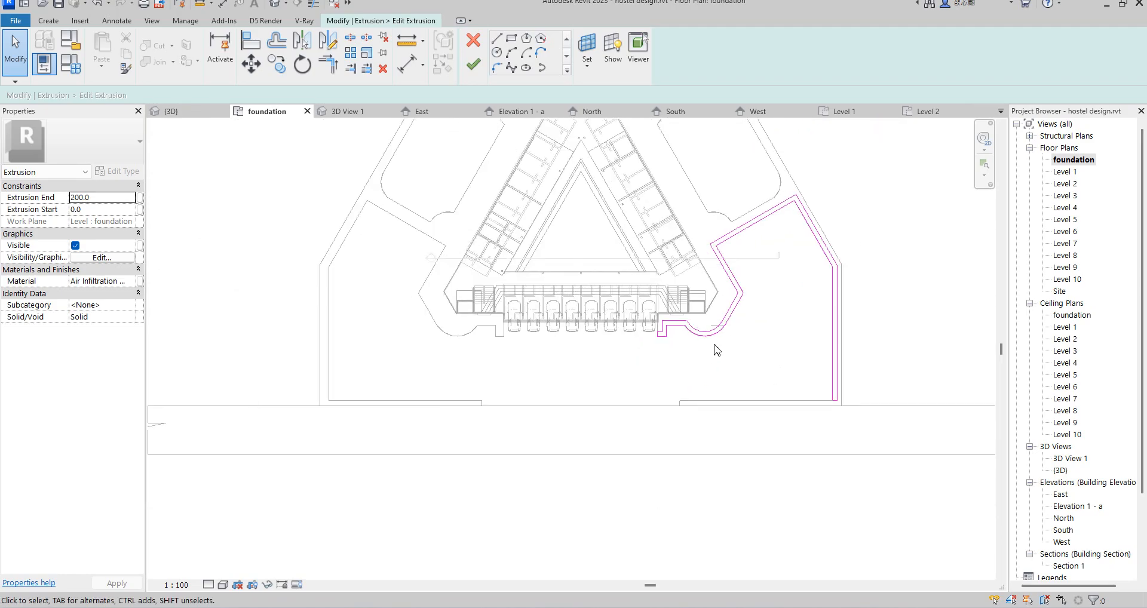
{"action": "left_click", "coordinate": [474, 65]}
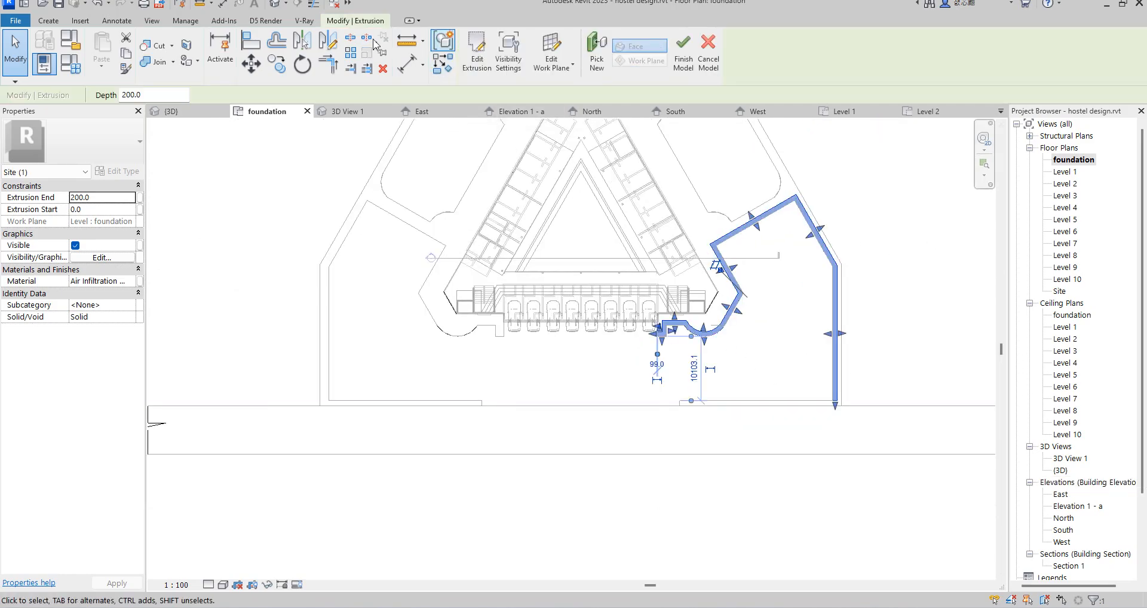
{"action": "left_click", "coordinate": [327, 40]}
{"action": "left_click", "coordinate": [523, 271]}
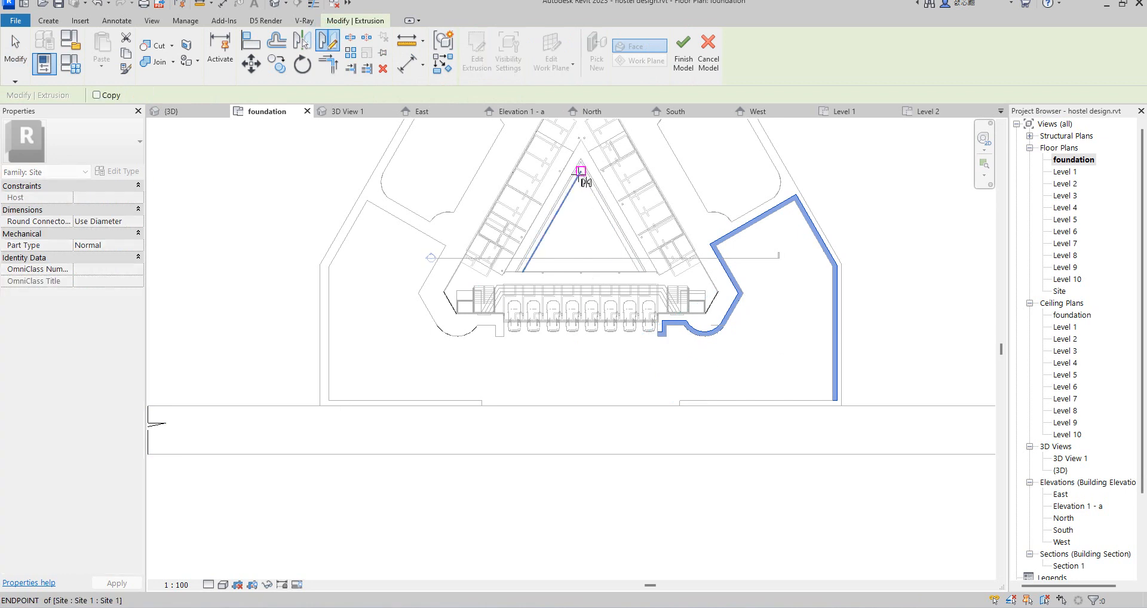
{"action": "scroll", "coordinate": [570, 334], "scroll_direction": "down", "scroll_amount": 3}
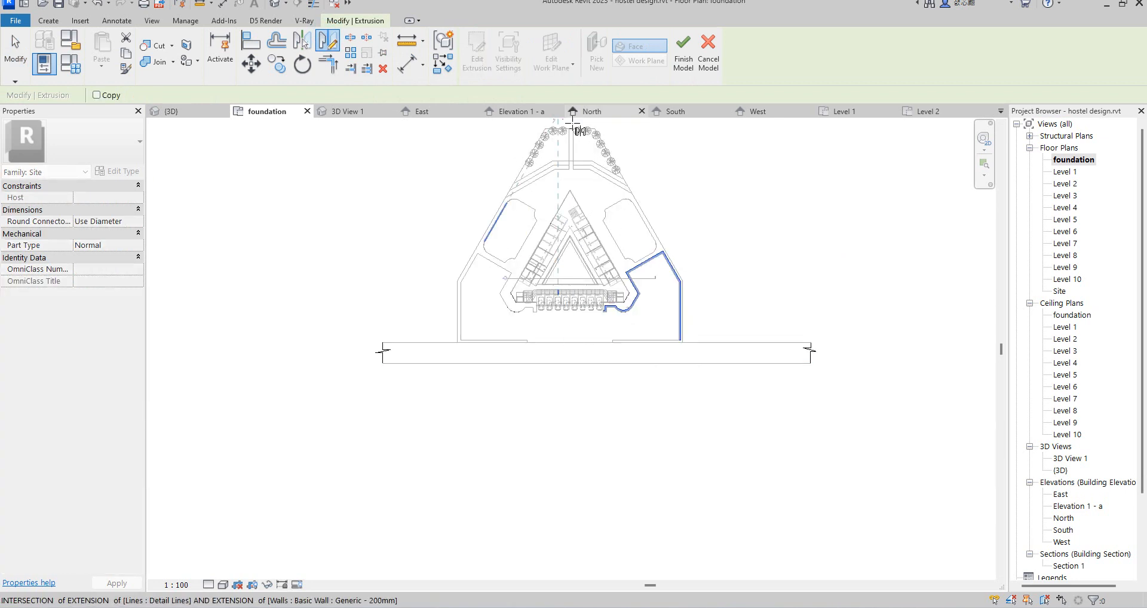
{"action": "scroll", "coordinate": [572, 127], "scroll_direction": "up", "scroll_amount": 5}
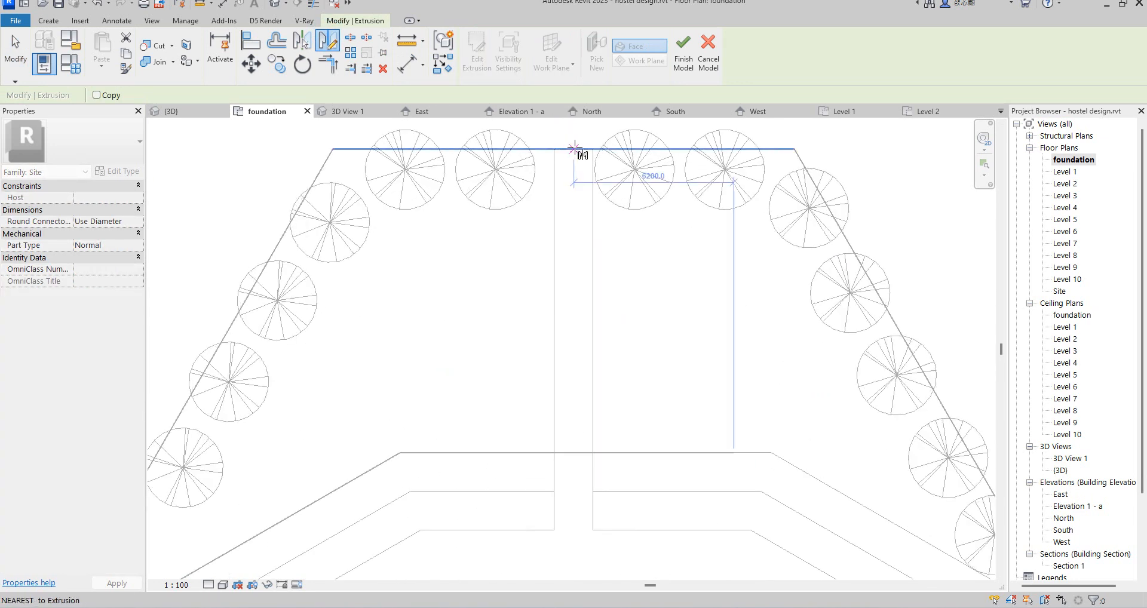
{"action": "left_click", "coordinate": [564, 150]}
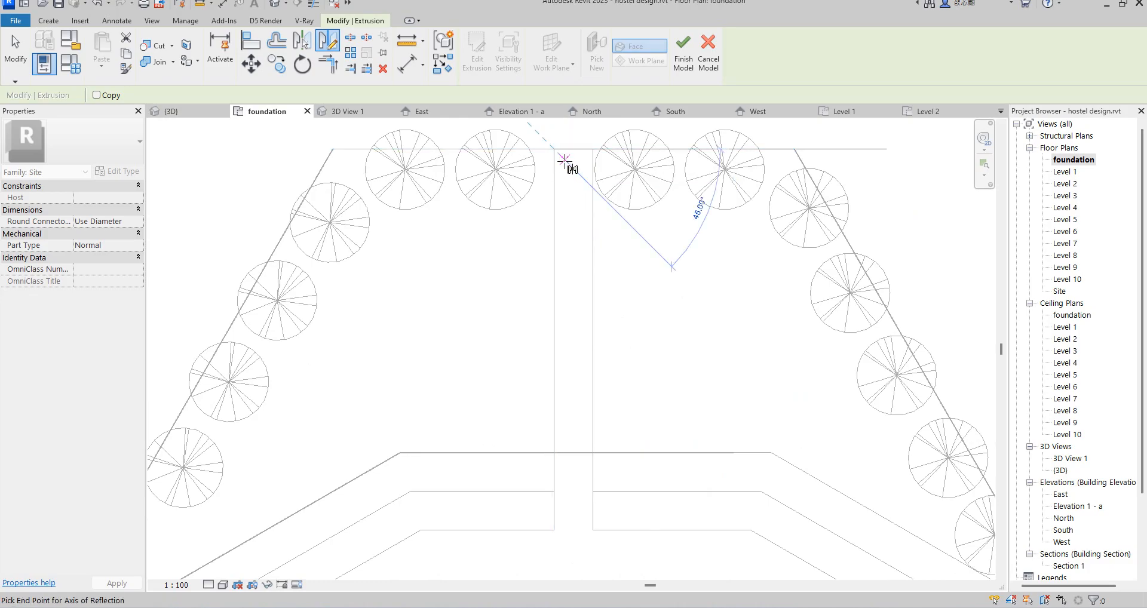
{"action": "left_click", "coordinate": [564, 161]}
{"action": "scroll", "coordinate": [760, 334], "scroll_direction": "down", "scroll_amount": 5}
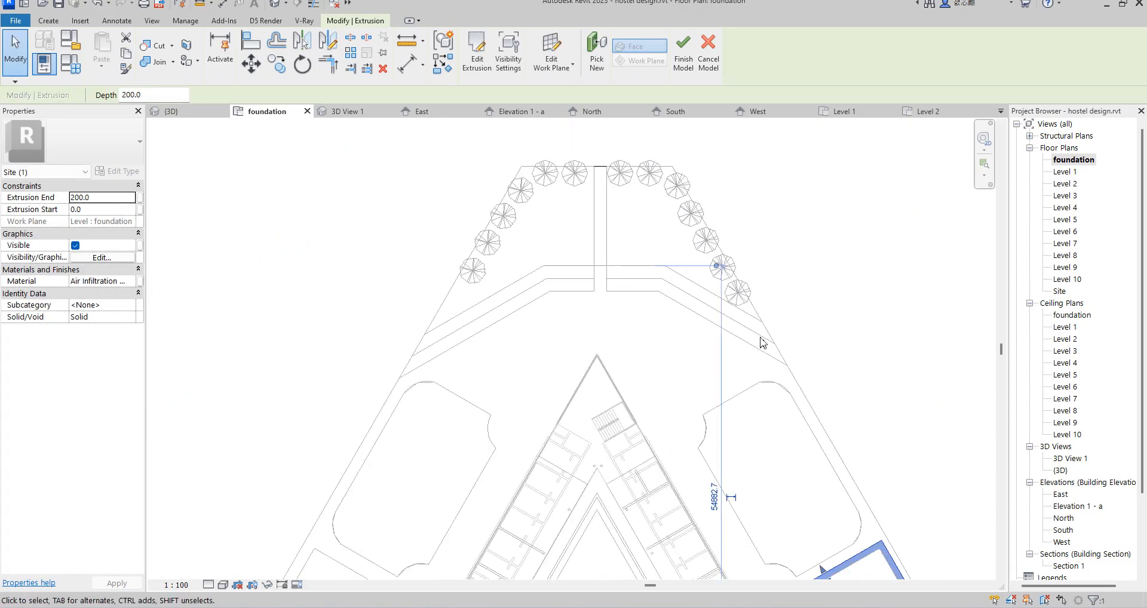
Step: Mirror the border extrusion to the site's left side about a vertical axis through the entry path, without keeping a copy
{"action": "left_click", "coordinate": [327, 41]}
{"action": "scroll", "coordinate": [690, 263], "scroll_direction": "up", "scroll_amount": 5}
{"action": "left_click", "coordinate": [690, 257]}
{"action": "left_click", "coordinate": [690, 226]}
{"action": "scroll", "coordinate": [585, 365], "scroll_direction": "down", "scroll_amount": 5}
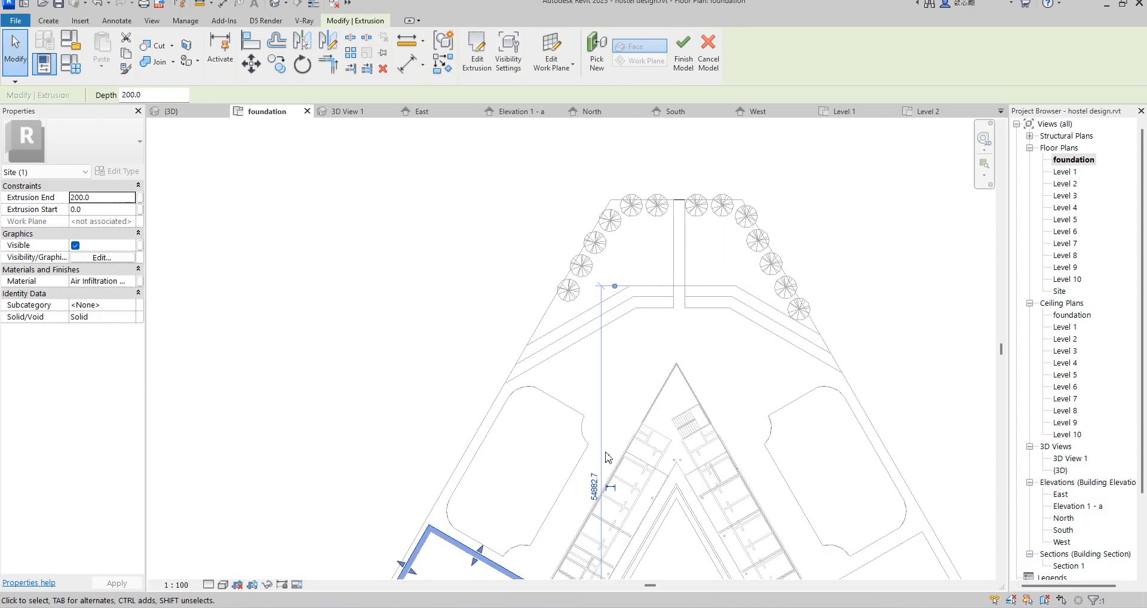
{"action": "scroll", "coordinate": [544, 511], "scroll_direction": "up", "scroll_amount": 2}
{"action": "scroll", "coordinate": [572, 540], "scroll_direction": "up", "scroll_amount": 1}
{"action": "left_click", "coordinate": [480, 192]}
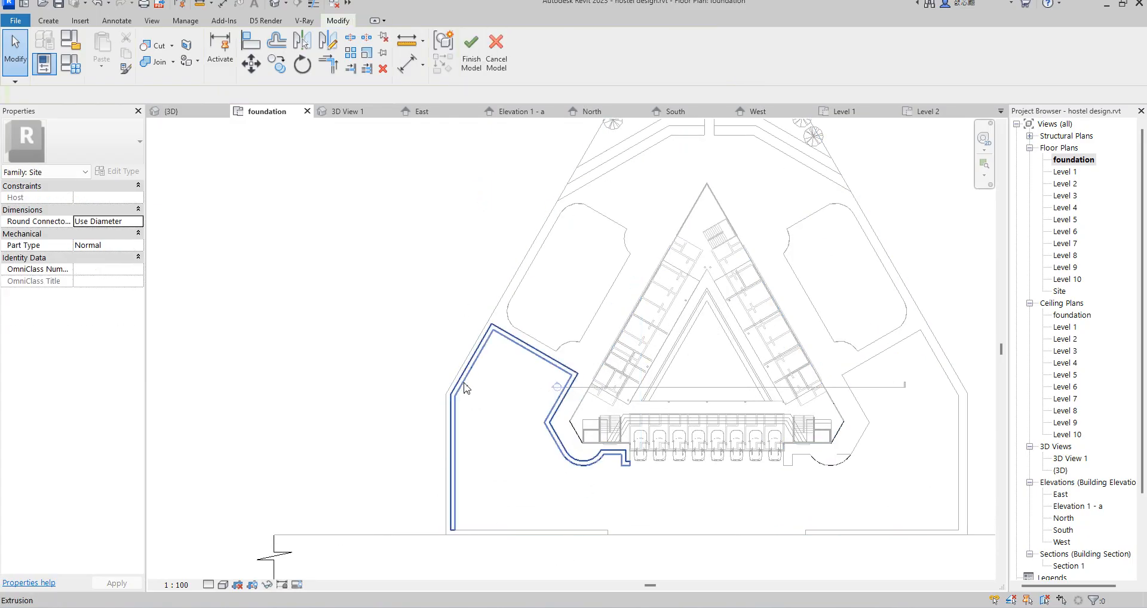
Step: Mirror the left border extrusion to the right side with Copy enabled, using a vertical axis through the midpoint of the tree-lined edge
{"action": "left_click", "coordinate": [478, 366]}
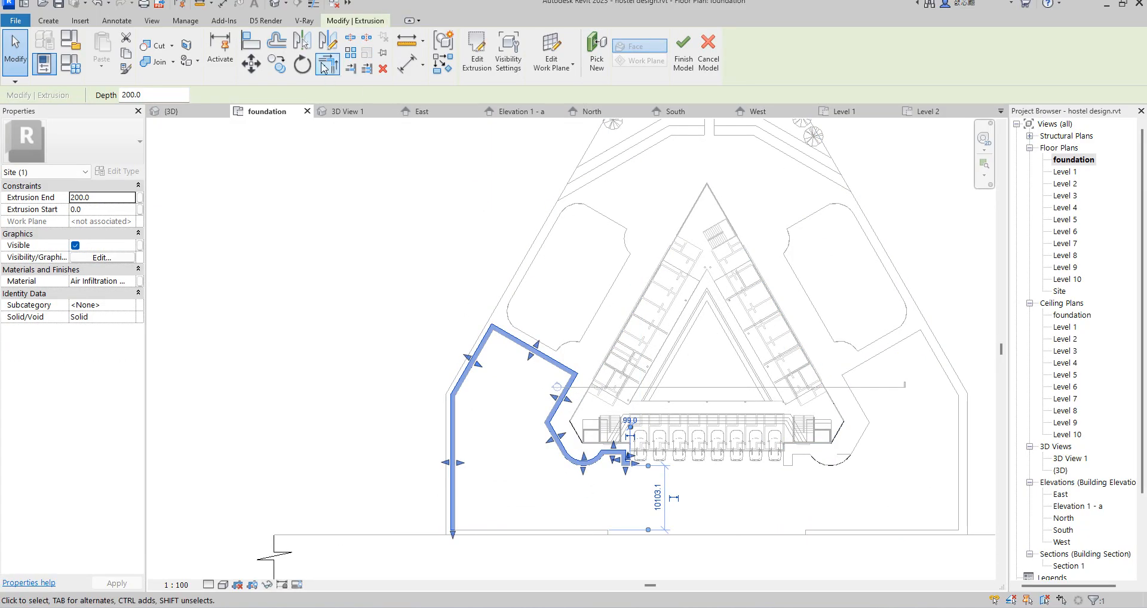
{"action": "left_click", "coordinate": [328, 41]}
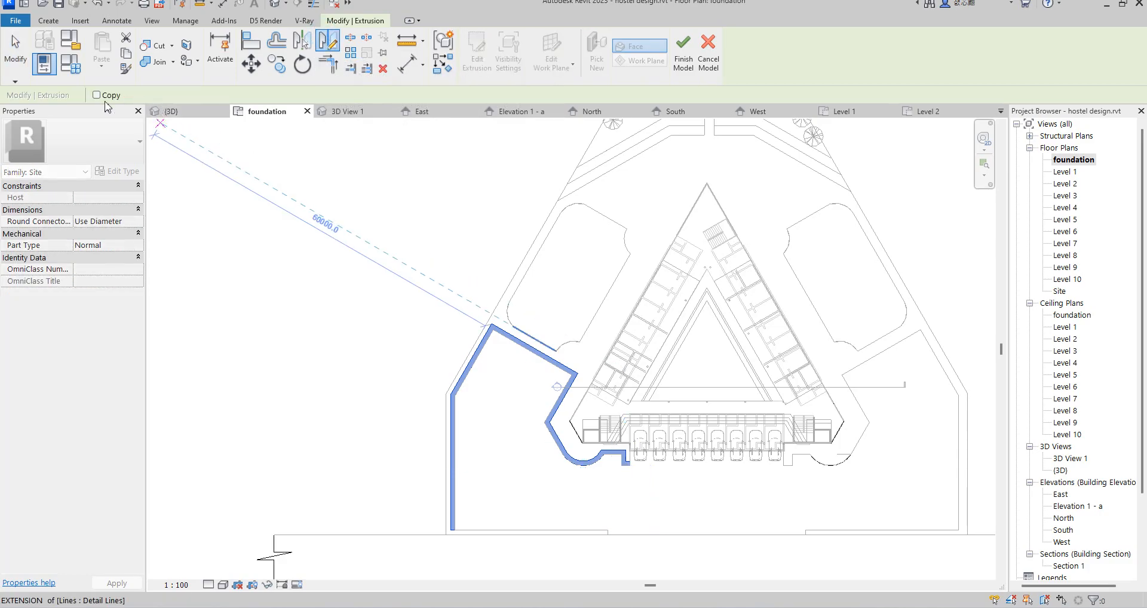
{"action": "left_click", "coordinate": [95, 95]}
{"action": "scroll", "coordinate": [533, 548], "scroll_direction": "down", "scroll_amount": 3}
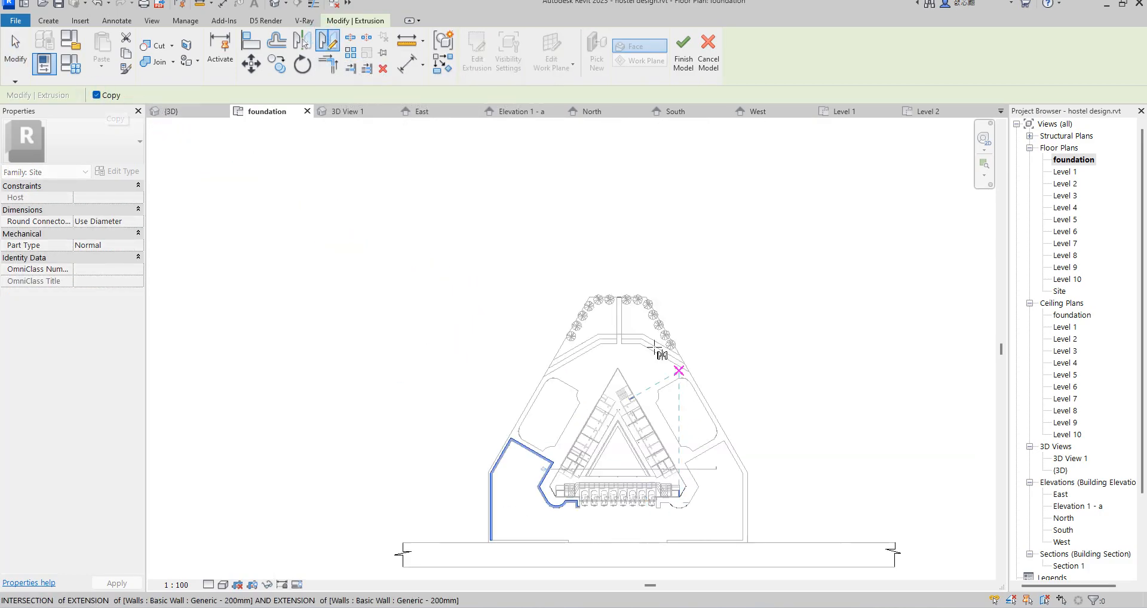
{"action": "scroll", "coordinate": [624, 508], "scroll_direction": "up", "scroll_amount": 3}
{"action": "scroll", "coordinate": [610, 269], "scroll_direction": "down", "scroll_amount": 2}
{"action": "middle_click_drag", "start_coordinate": [612, 156], "coordinate": [604, 240]}
{"action": "scroll", "coordinate": [596, 242], "scroll_direction": "up", "scroll_amount": 4}
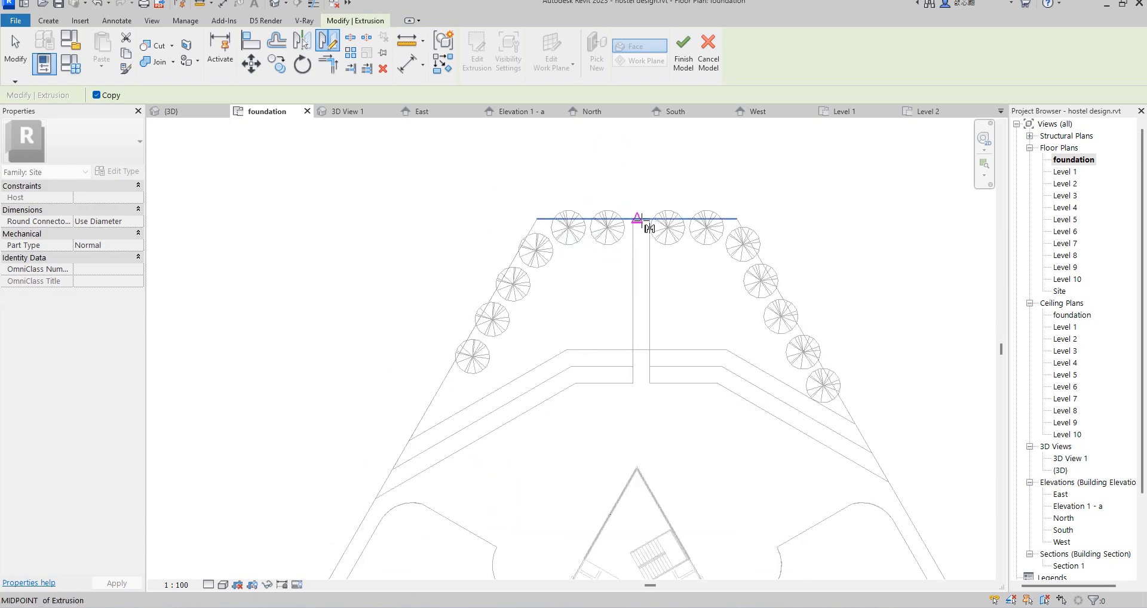
{"action": "left_click", "coordinate": [636, 220]}
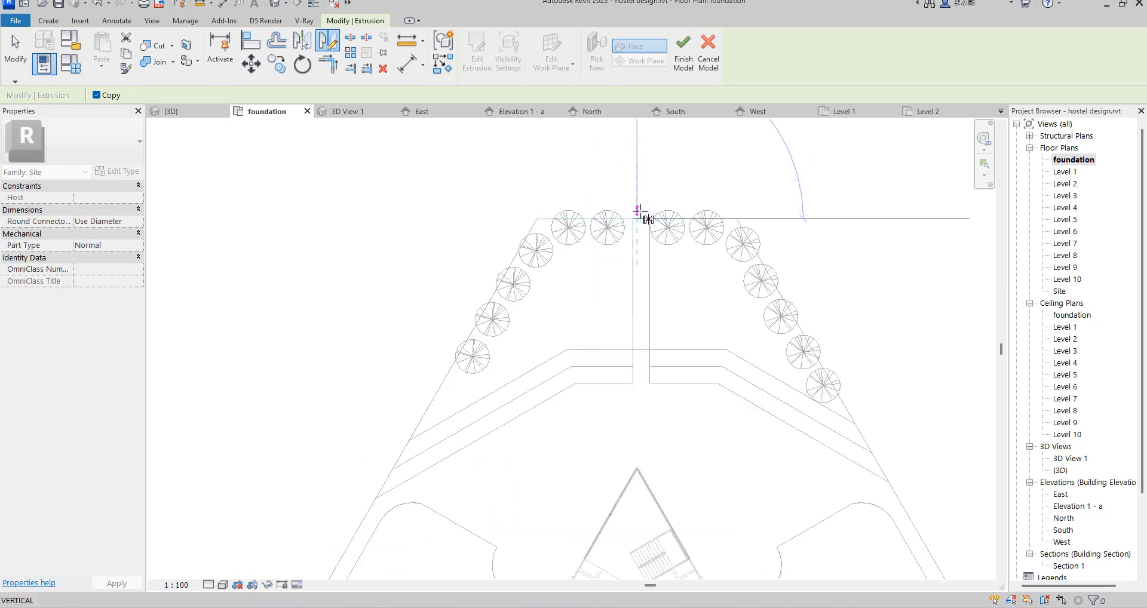
{"action": "left_click", "coordinate": [642, 213]}
{"action": "scroll", "coordinate": [642, 214], "scroll_direction": "down", "scroll_amount": 4}
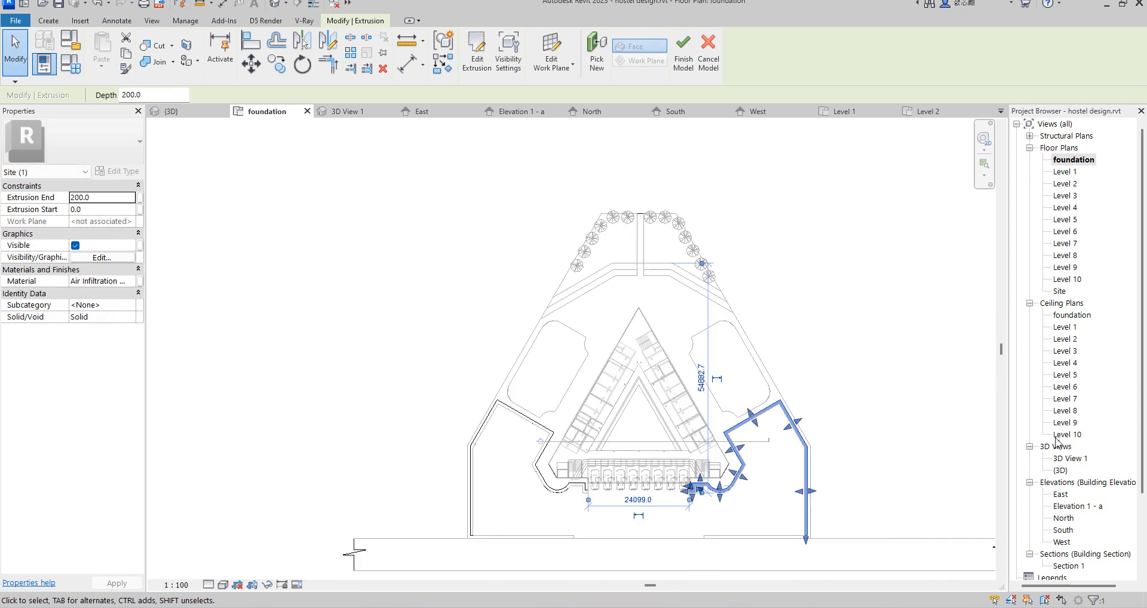
Step: Examine both mirrored borders in the {3D} view and finish the in-place site model
{"action": "double_click", "coordinate": [1059, 469]}
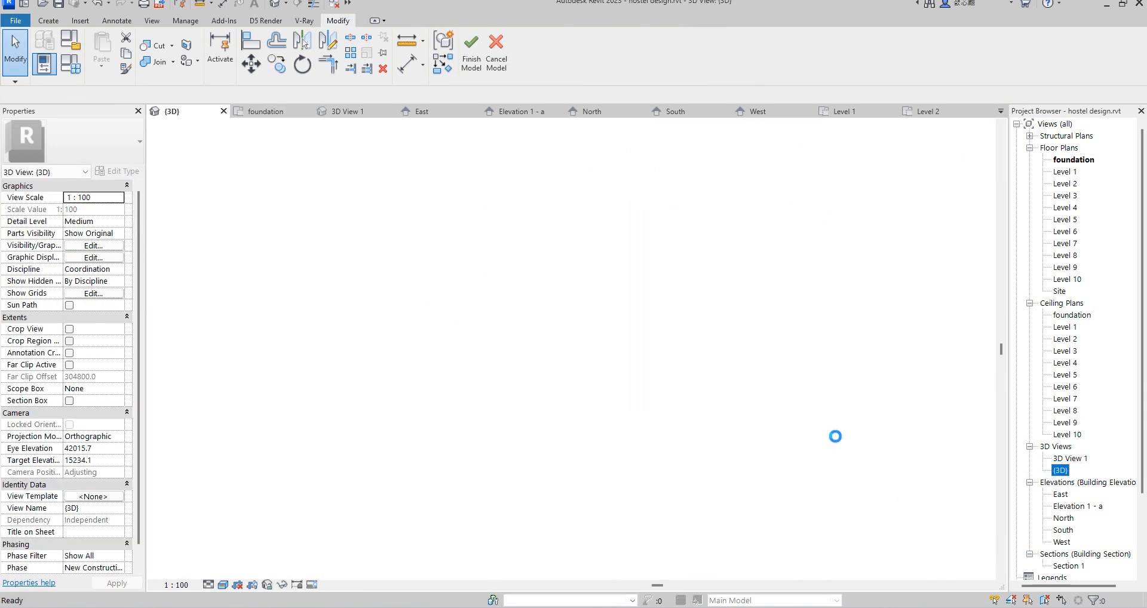
{"action": "left_click", "coordinate": [702, 416]}
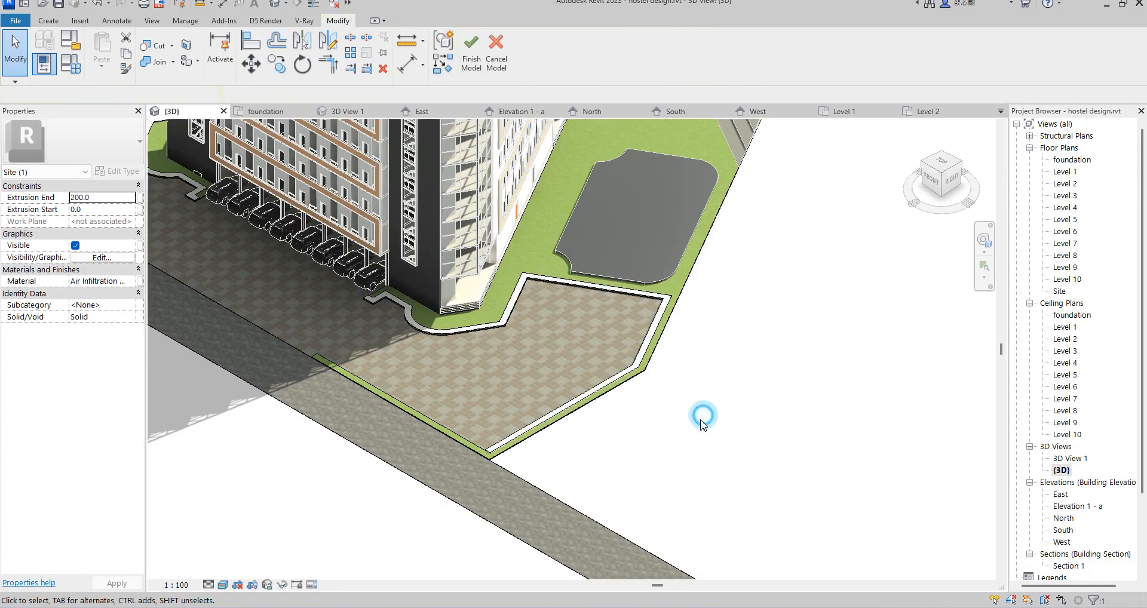
{"action": "scroll", "coordinate": [615, 424], "scroll_direction": "down", "scroll_amount": 5}
{"action": "scroll", "coordinate": [469, 346], "scroll_direction": "up", "scroll_amount": 4}
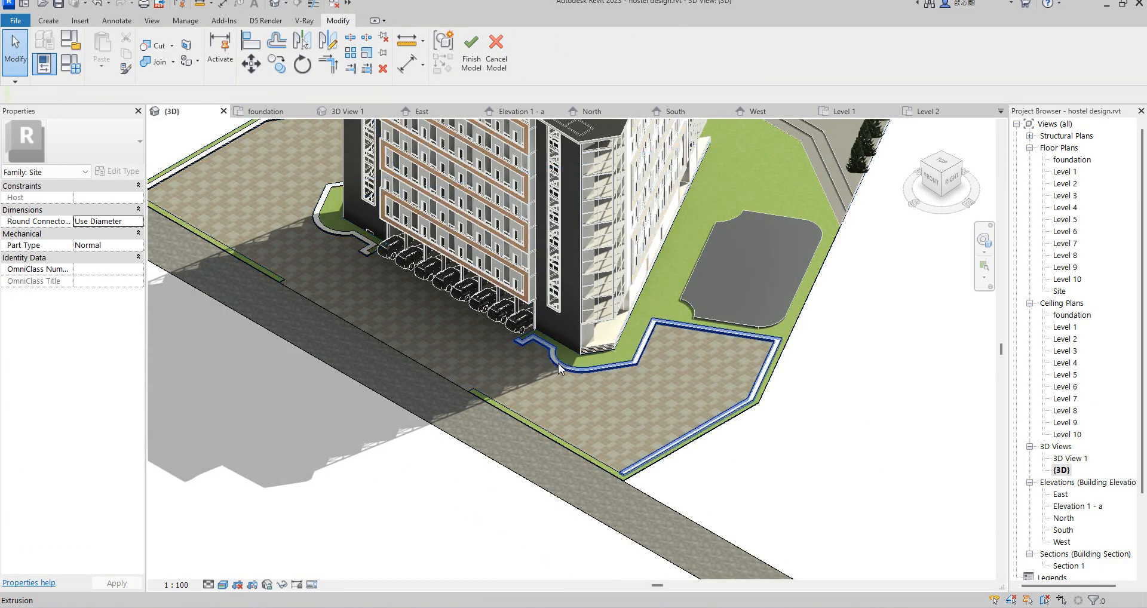
{"action": "scroll", "coordinate": [383, 330], "scroll_direction": "down", "scroll_amount": 3}
{"action": "scroll", "coordinate": [370, 299], "scroll_direction": "up", "scroll_amount": 5}
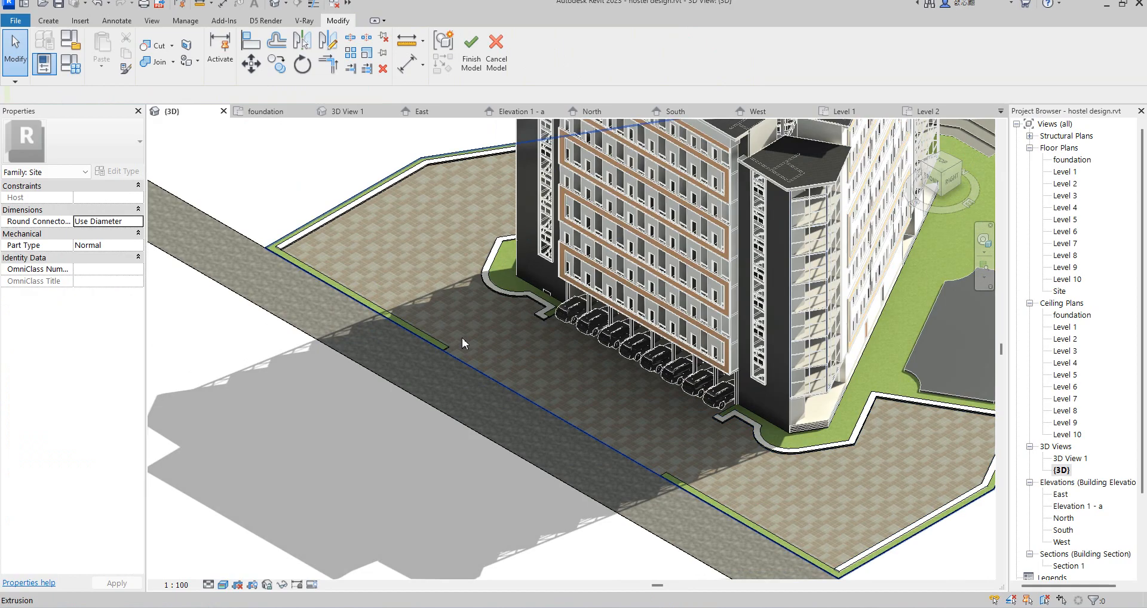
{"action": "left_click", "coordinate": [472, 57]}
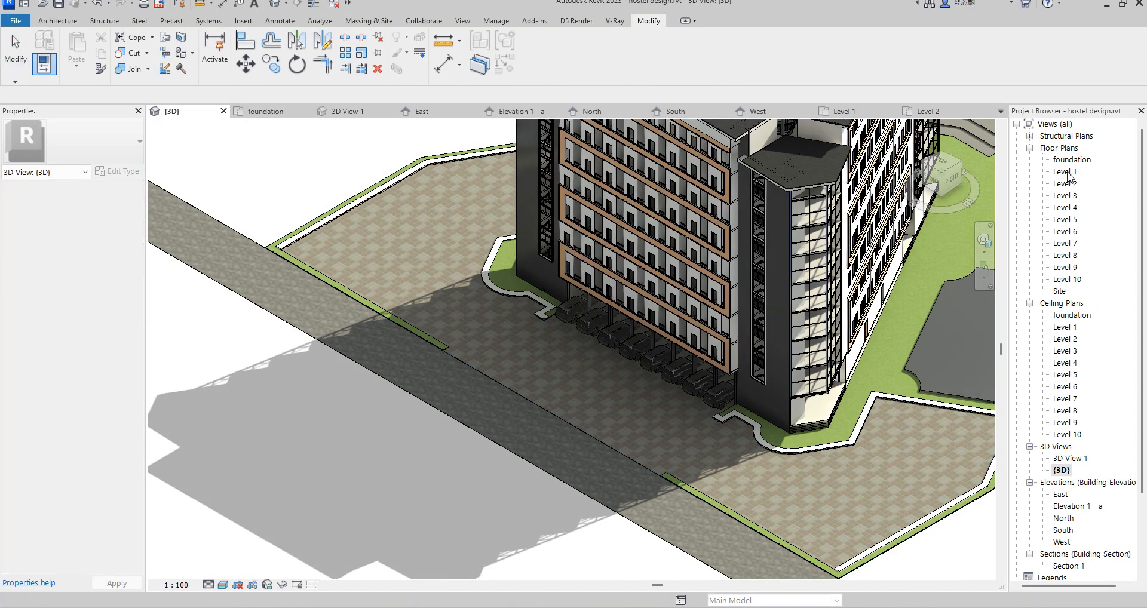
Step: In the foundation floor plan, start placing a component of the type Street Light (3)
{"action": "double_click", "coordinate": [1066, 172]}
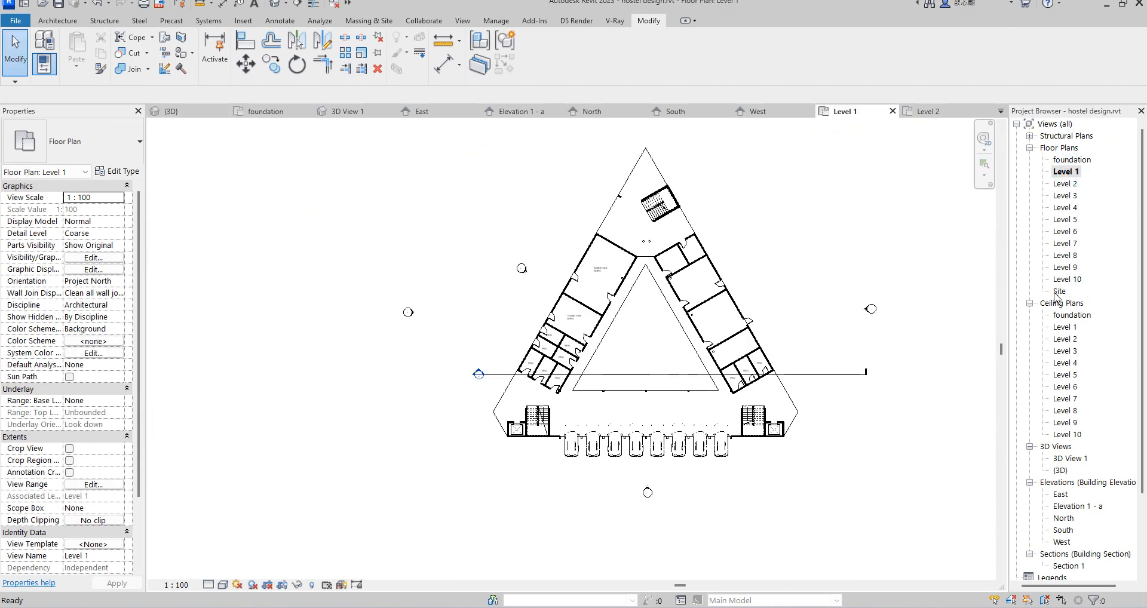
{"action": "double_click", "coordinate": [1071, 160]}
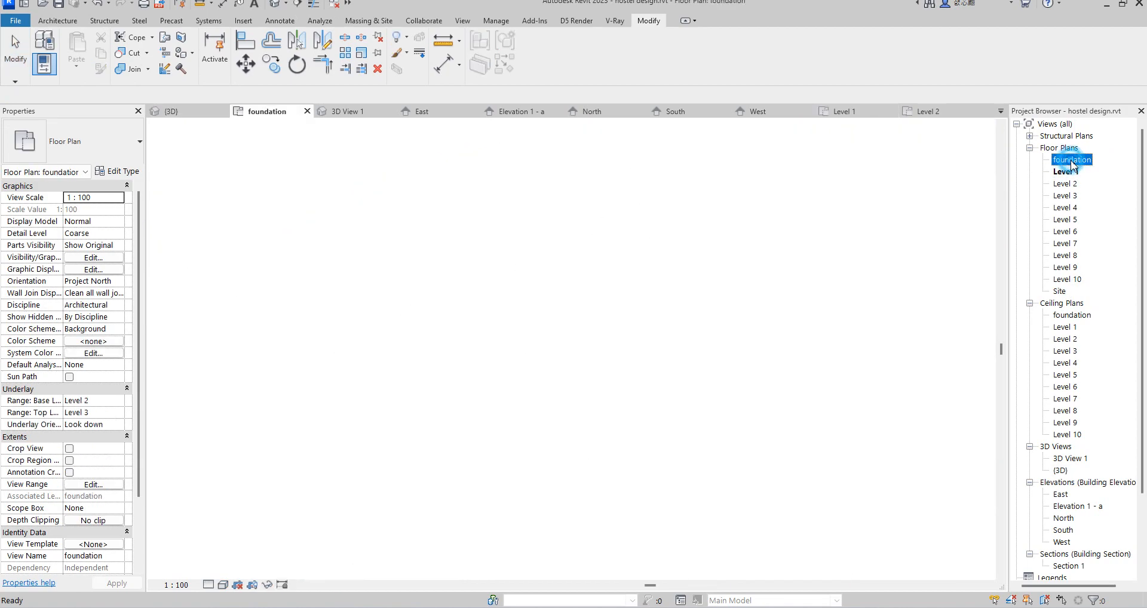
{"action": "left_click", "coordinate": [55, 21]}
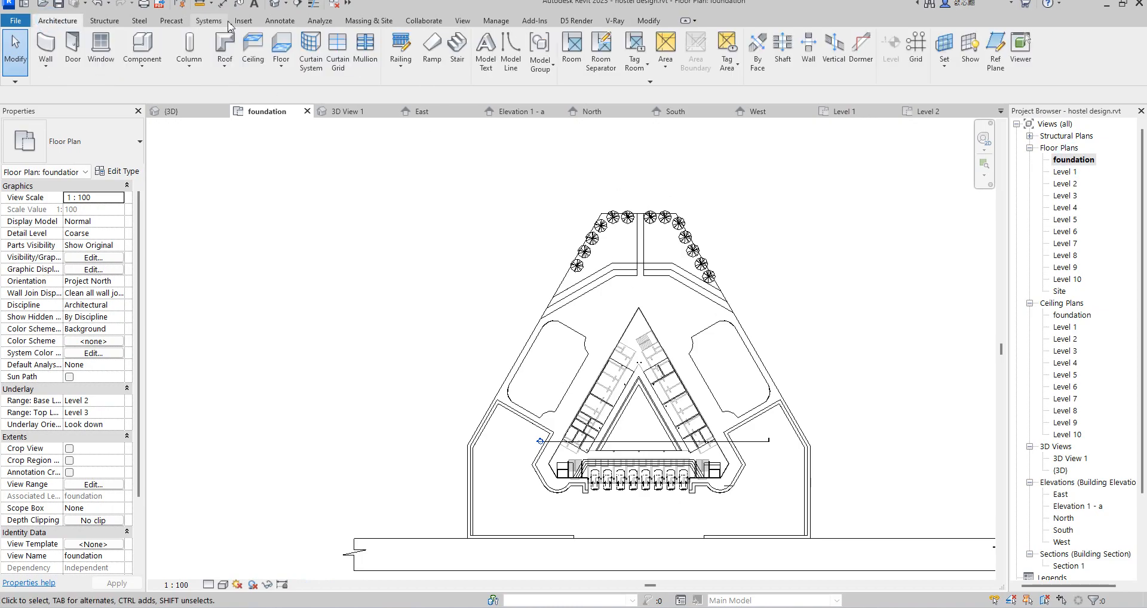
{"action": "left_click", "coordinate": [142, 48]}
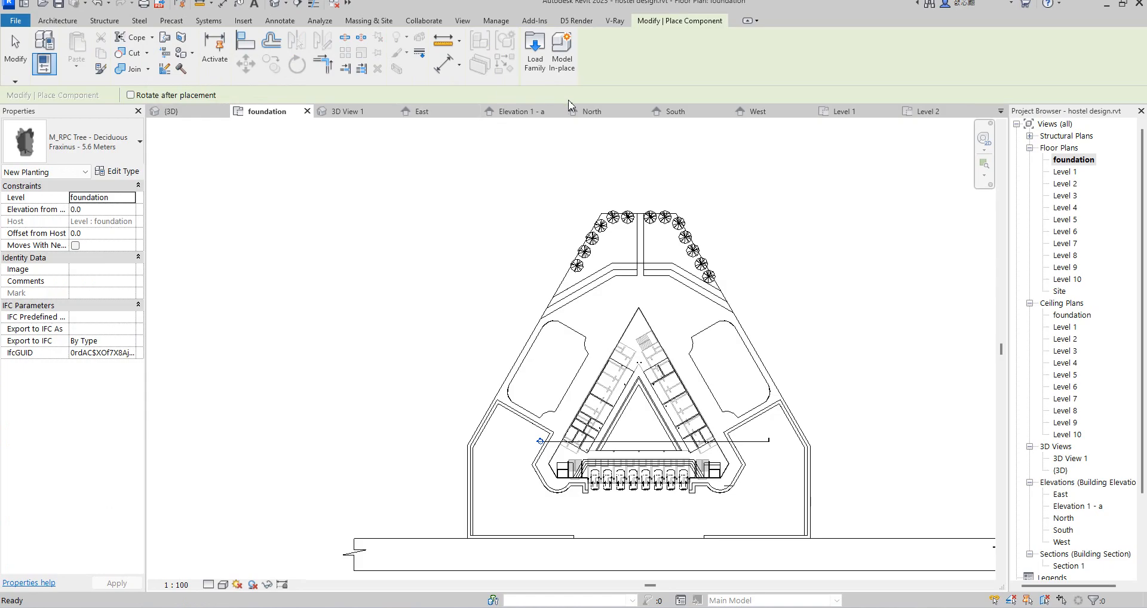
{"action": "left_click", "coordinate": [90, 146]}
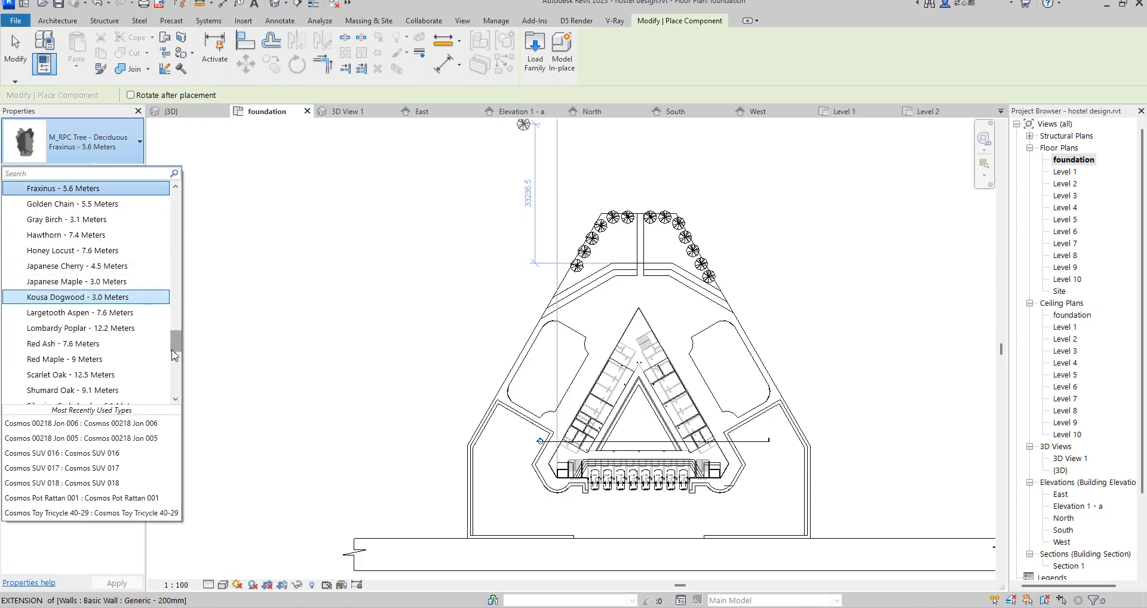
{"action": "scroll", "coordinate": [174, 353], "scroll_direction": "down", "scroll_amount": 10}
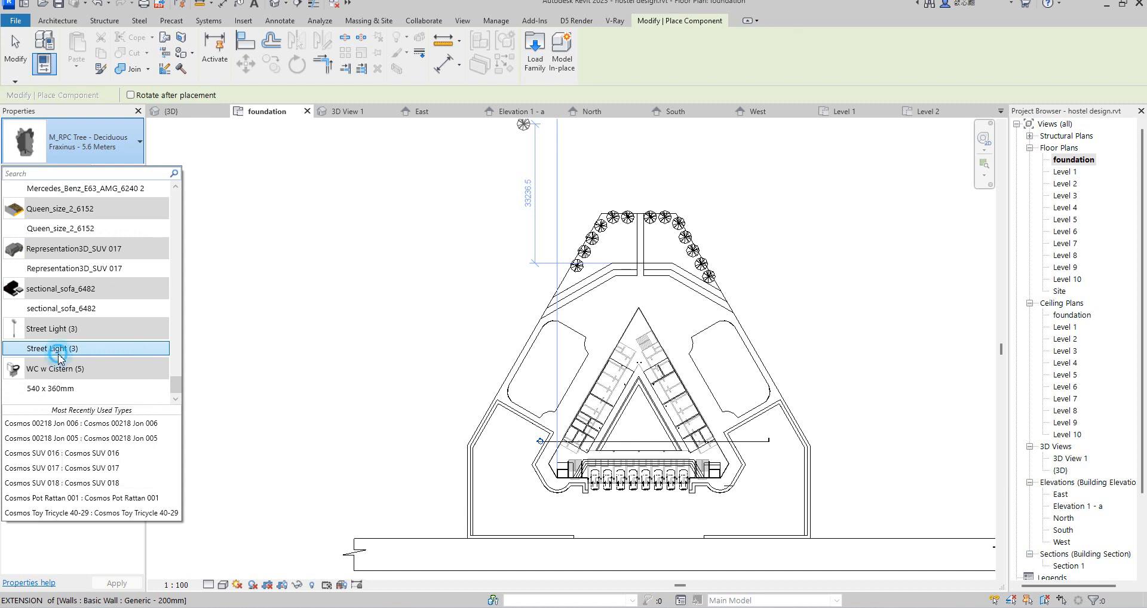
{"action": "left_click", "coordinate": [59, 351]}
Step: Place three street lights in a row along the grass strip at the site's left front, starting at its inner end
{"action": "scroll", "coordinate": [577, 539], "scroll_direction": "up", "scroll_amount": 3}
{"action": "scroll", "coordinate": [576, 538], "scroll_direction": "up", "scroll_amount": 6}
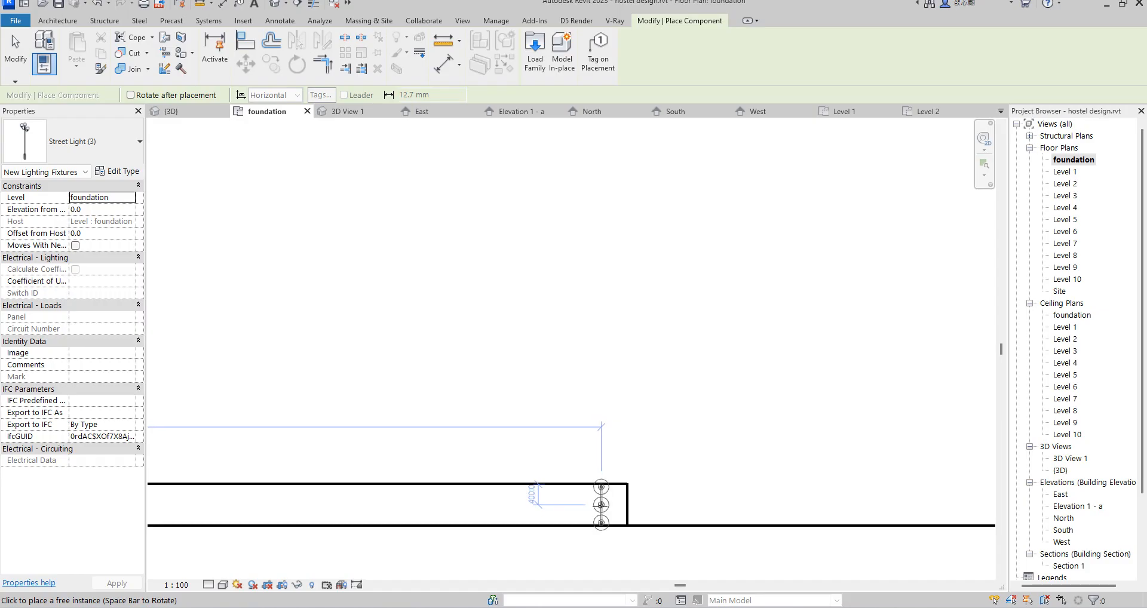
{"action": "scroll", "coordinate": [458, 440], "scroll_direction": "down", "scroll_amount": 4}
{"action": "scroll", "coordinate": [464, 478], "scroll_direction": "up", "scroll_amount": 3}
{"action": "left_click", "coordinate": [356, 473]}
{"action": "scroll", "coordinate": [773, 461], "scroll_direction": "down", "scroll_amount": 2}
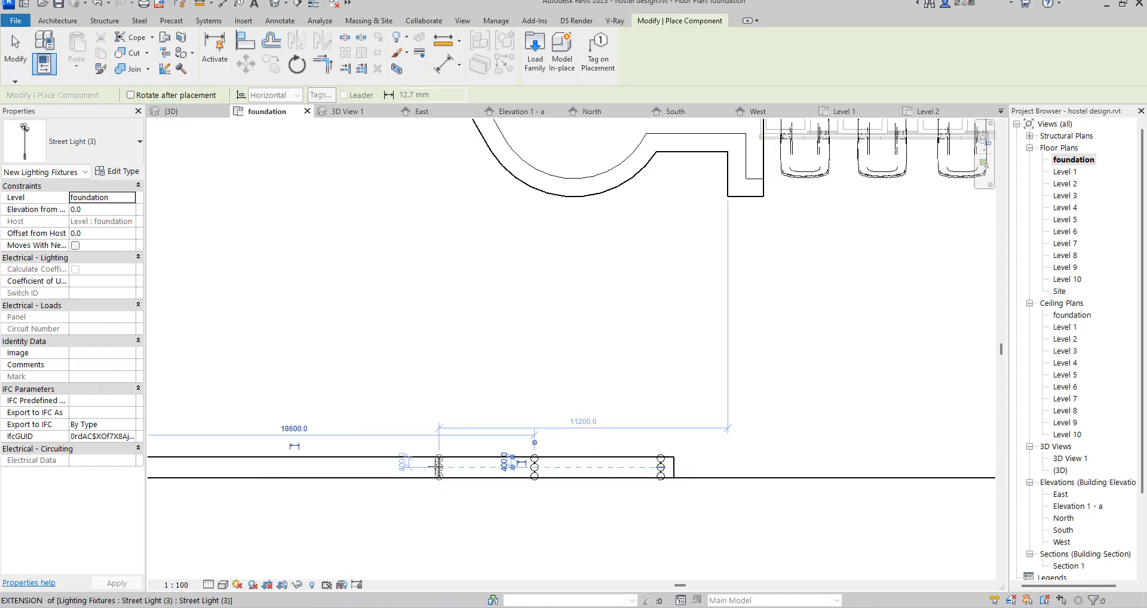
{"action": "left_click", "coordinate": [434, 467]}
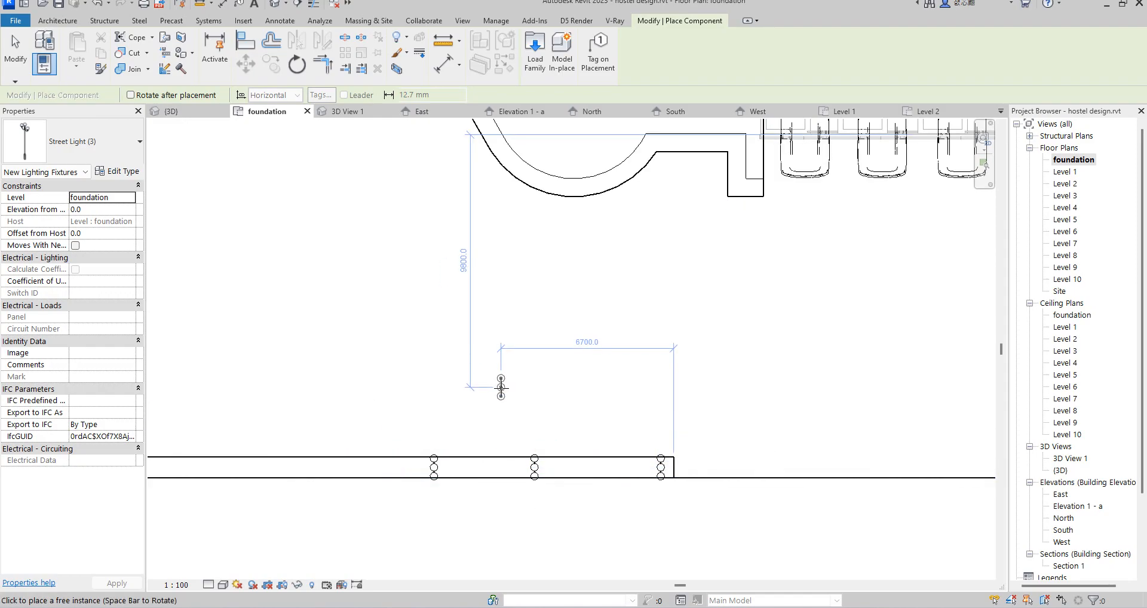
{"action": "key", "text": "Escape"}
Step: Copy the two outer street lights twice toward the left along the front strip, with Multiple enabled
{"action": "left_click", "coordinate": [436, 467]}
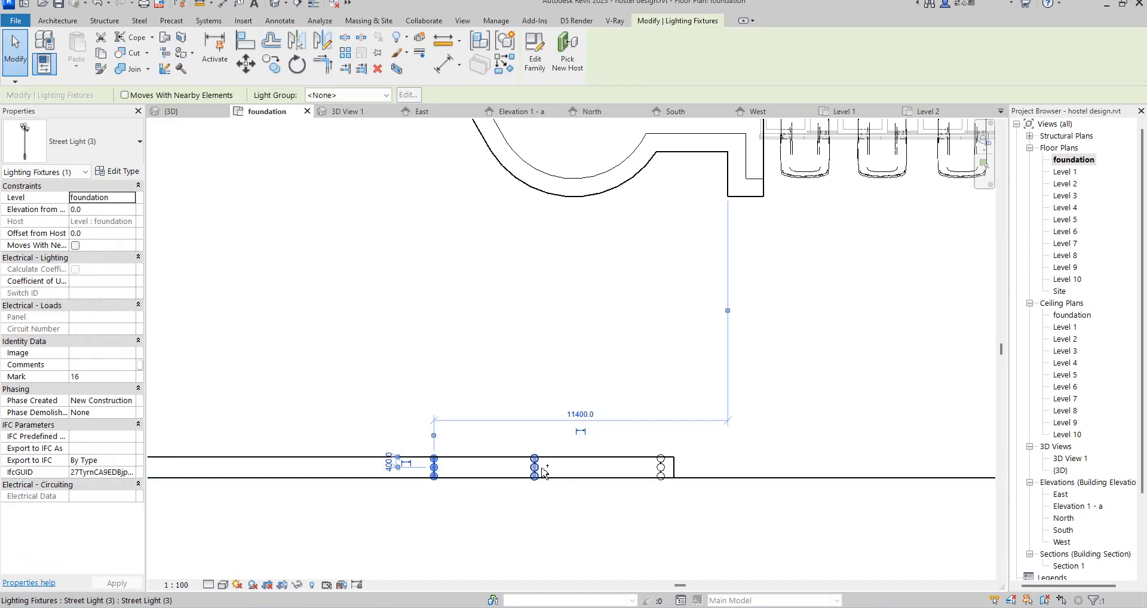
{"action": "left_click", "coordinate": [536, 467], "text": "ctrl"}
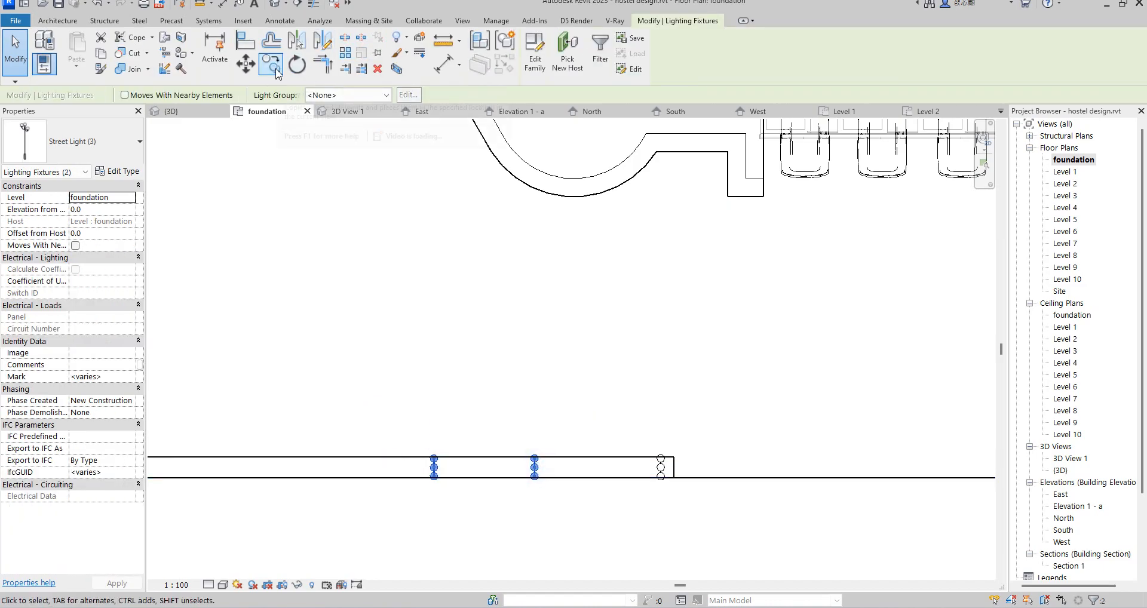
{"action": "left_click", "coordinate": [271, 62]}
{"action": "scroll", "coordinate": [671, 486], "scroll_direction": "up", "scroll_amount": 4}
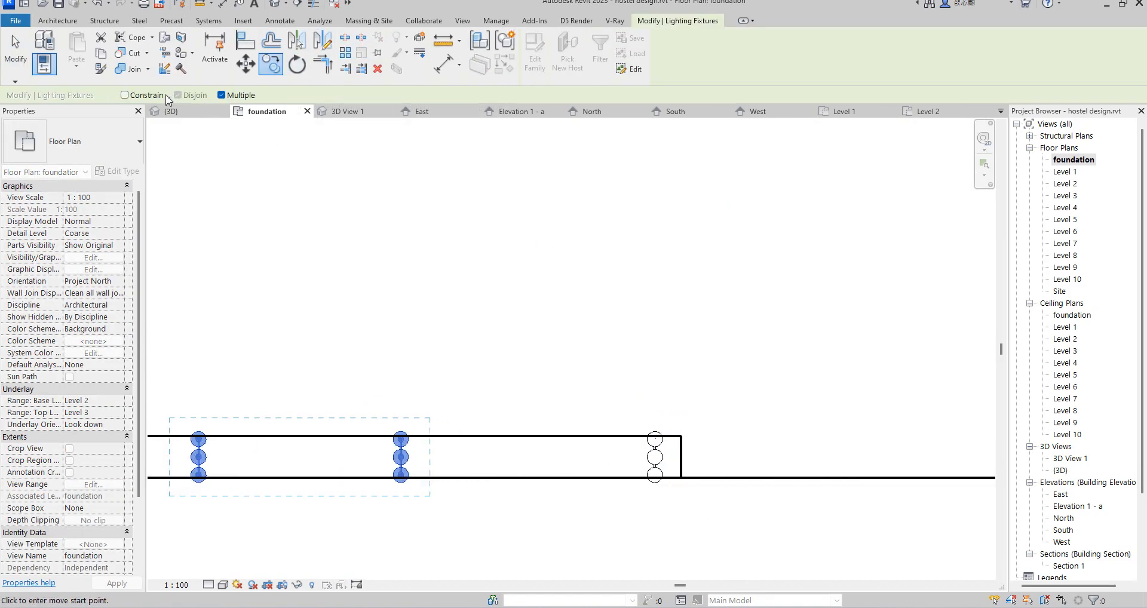
{"action": "scroll", "coordinate": [663, 461], "scroll_direction": "up", "scroll_amount": 2}
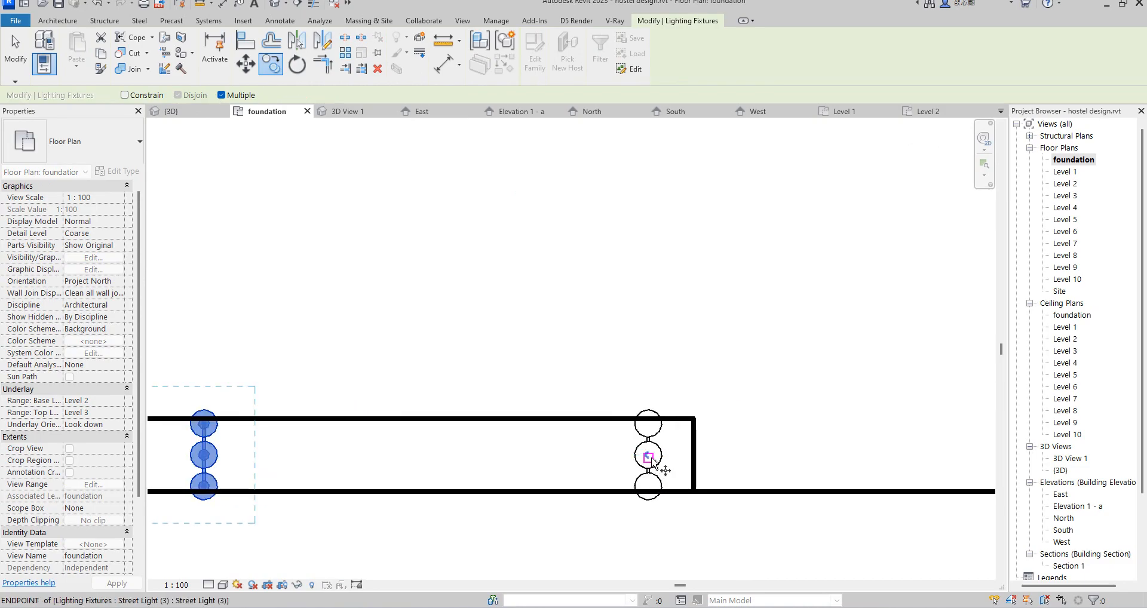
{"action": "scroll", "coordinate": [661, 460], "scroll_direction": "down", "scroll_amount": 1}
{"action": "left_click", "coordinate": [661, 455]}
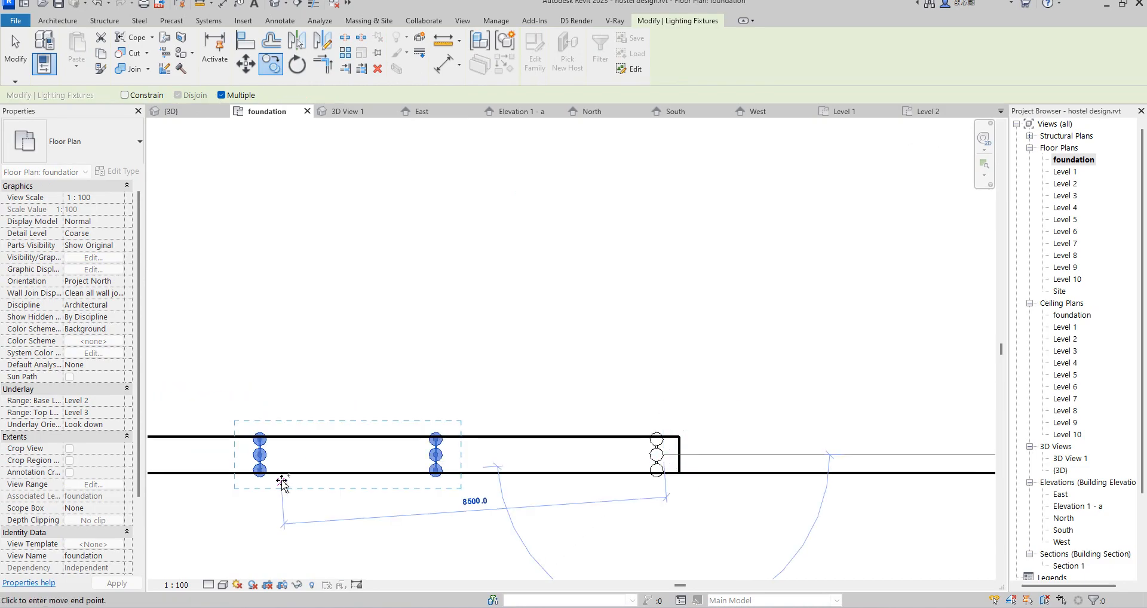
{"action": "scroll", "coordinate": [809, 486], "scroll_direction": "down", "scroll_amount": 3}
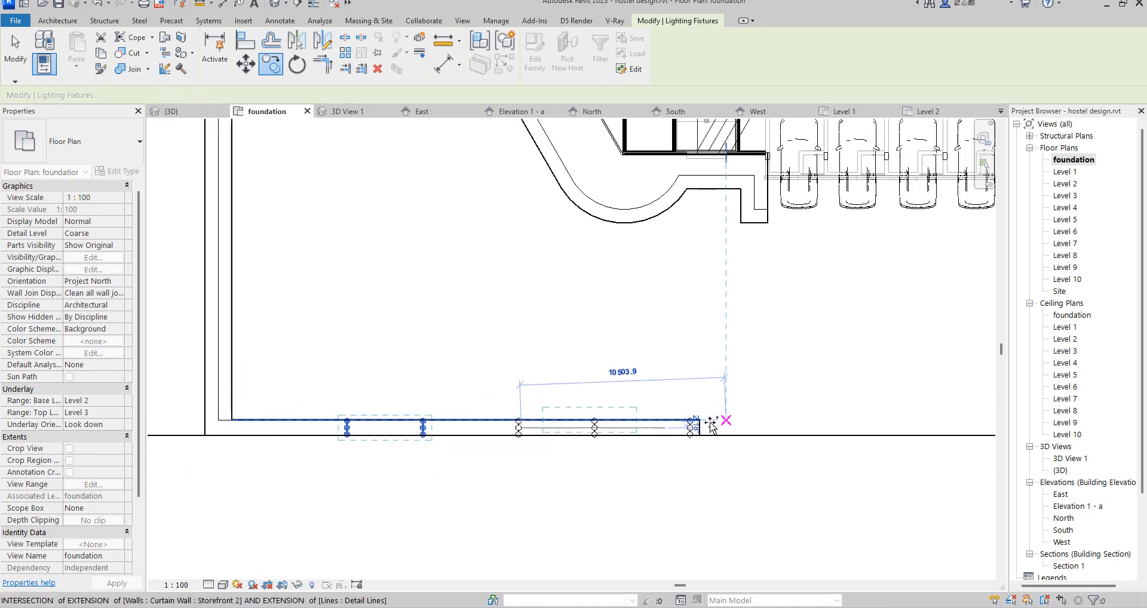
{"action": "scroll", "coordinate": [344, 421], "scroll_direction": "up", "scroll_amount": 2}
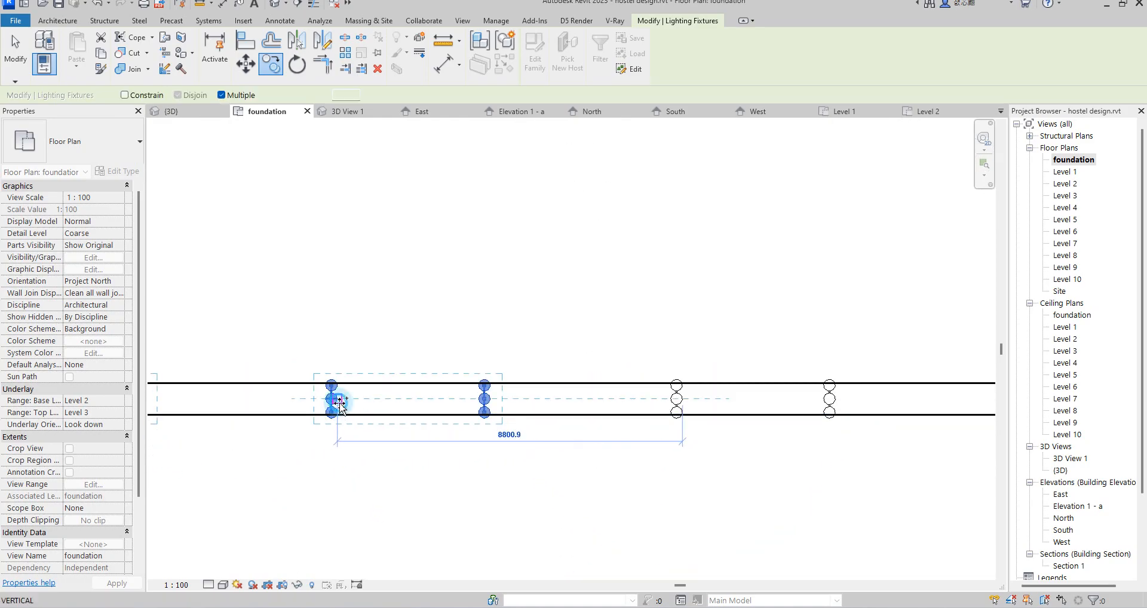
{"action": "scroll", "coordinate": [681, 401], "scroll_direction": "down", "scroll_amount": 1}
{"action": "key", "text": "Escape"}
{"action": "key", "text": "Escape"}
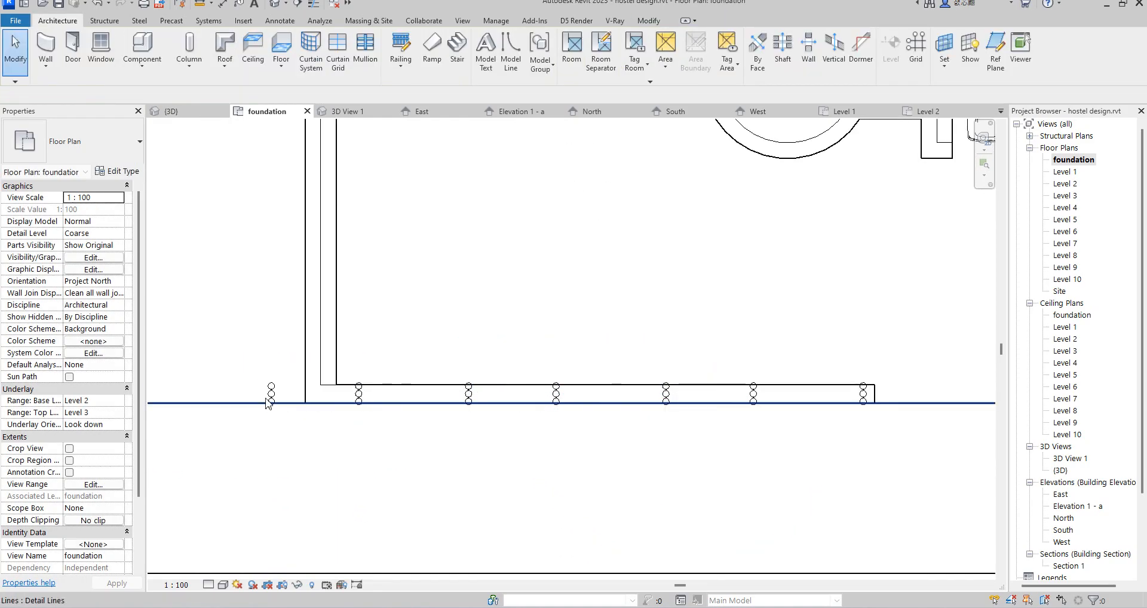
Step: Delete the copied street light that lies outside the site's left edge
{"action": "left_click", "coordinate": [272, 393]}
{"action": "key", "text": "Delete"}
{"action": "scroll", "coordinate": [271, 393], "scroll_direction": "down", "scroll_amount": 2}
{"action": "scroll", "coordinate": [317, 374], "scroll_direction": "up", "scroll_amount": 2}
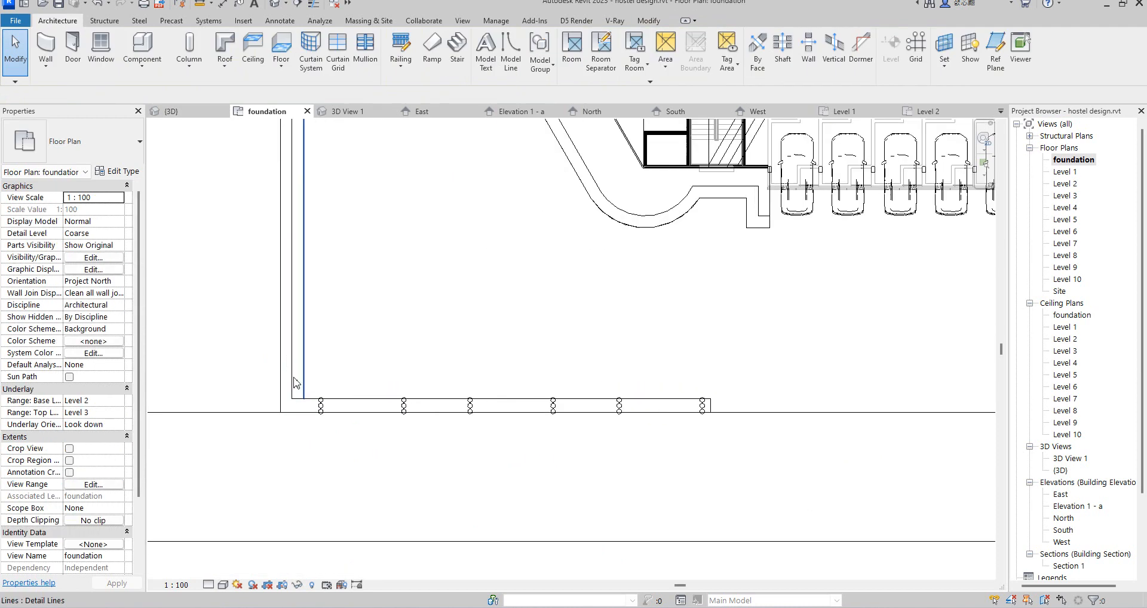
Step: Mirror the left strip's six street lights to the right front strip with Copy enabled, using a vertical axis through the midpoint of the tree-lined edge
{"action": "left_click_drag", "start_coordinate": [313, 371], "coordinate": [712, 464]}
{"action": "scroll", "coordinate": [472, 505], "scroll_direction": "down", "scroll_amount": 5}
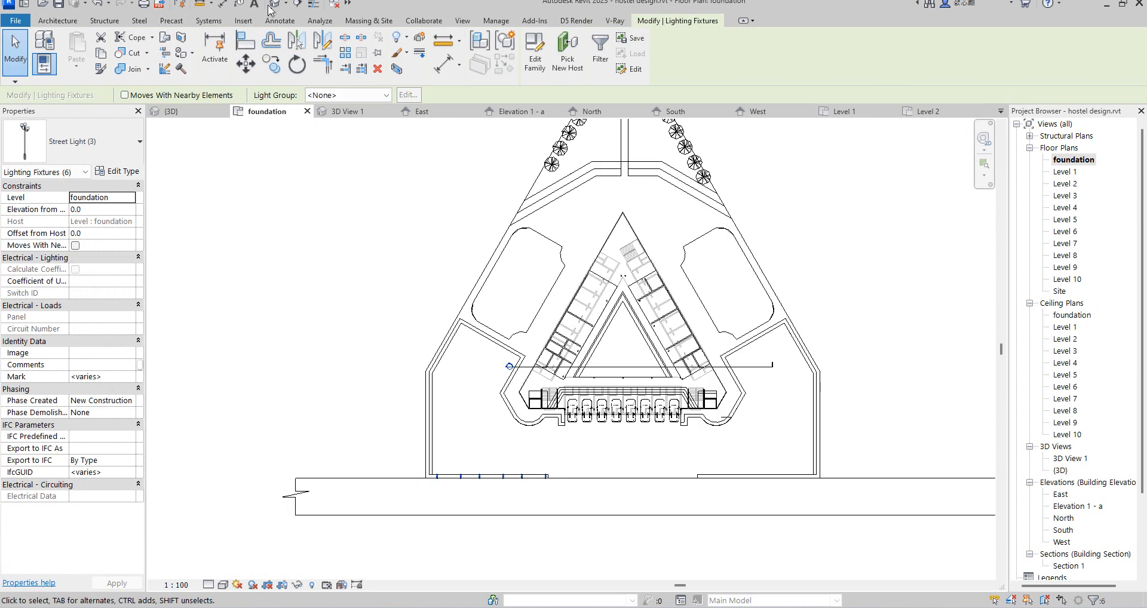
{"action": "left_click", "coordinate": [317, 39]}
{"action": "scroll", "coordinate": [621, 209], "scroll_direction": "down", "scroll_amount": 1}
{"action": "scroll", "coordinate": [589, 236], "scroll_direction": "up", "scroll_amount": 4}
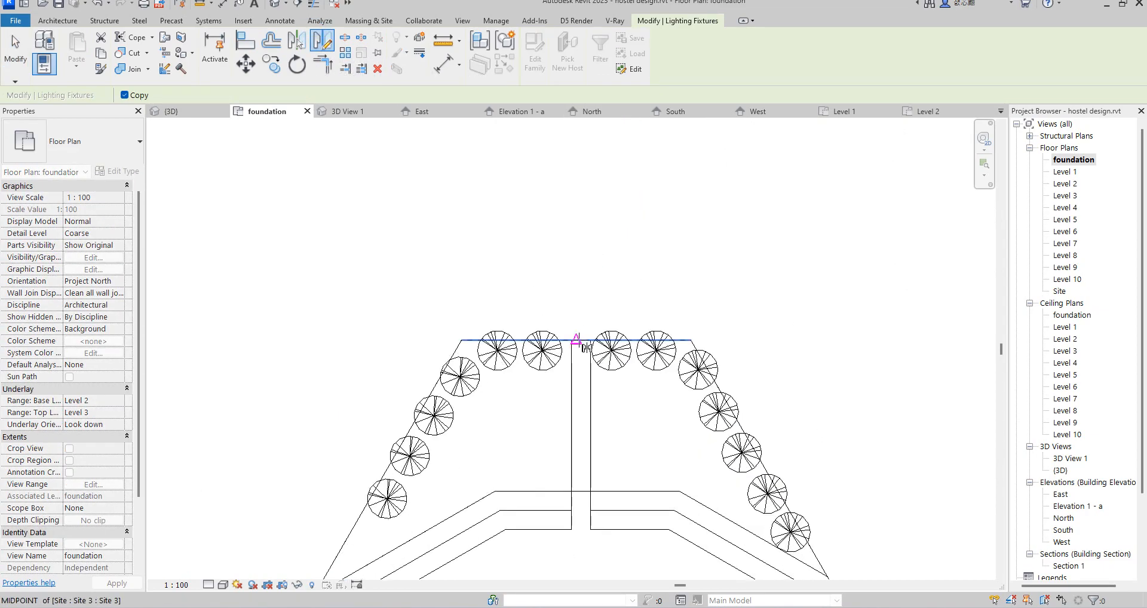
{"action": "scroll", "coordinate": [576, 340], "scroll_direction": "up", "scroll_amount": 1}
{"action": "left_click", "coordinate": [576, 340]}
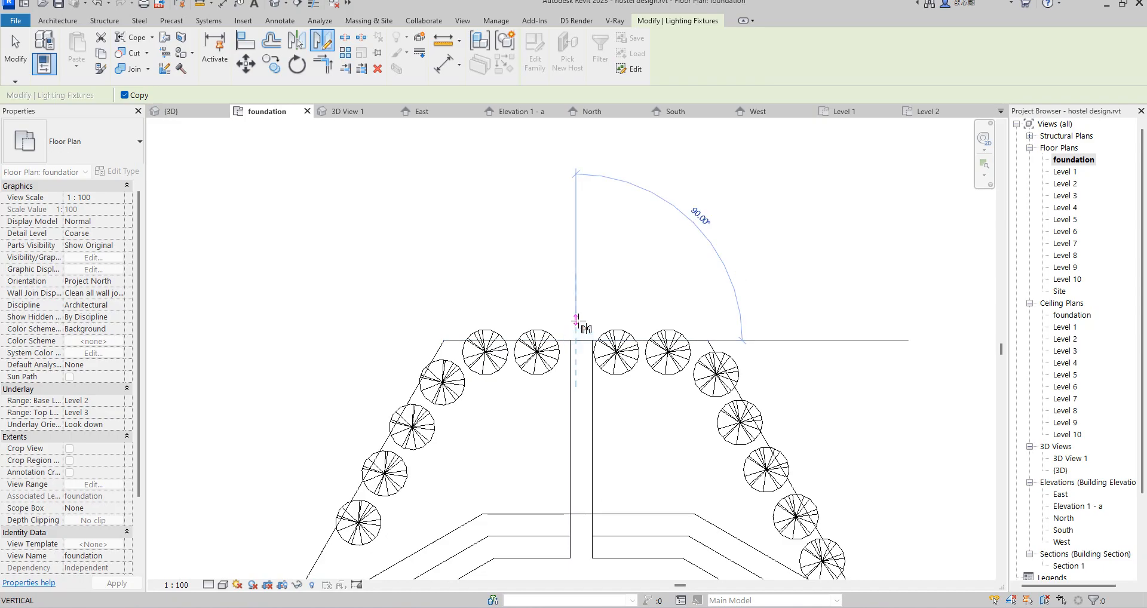
{"action": "left_click", "coordinate": [577, 320]}
{"action": "left_click", "coordinate": [595, 287]}
{"action": "scroll", "coordinate": [594, 287], "scroll_direction": "down", "scroll_amount": 11}
{"action": "scroll", "coordinate": [716, 516], "scroll_direction": "up", "scroll_amount": 4}
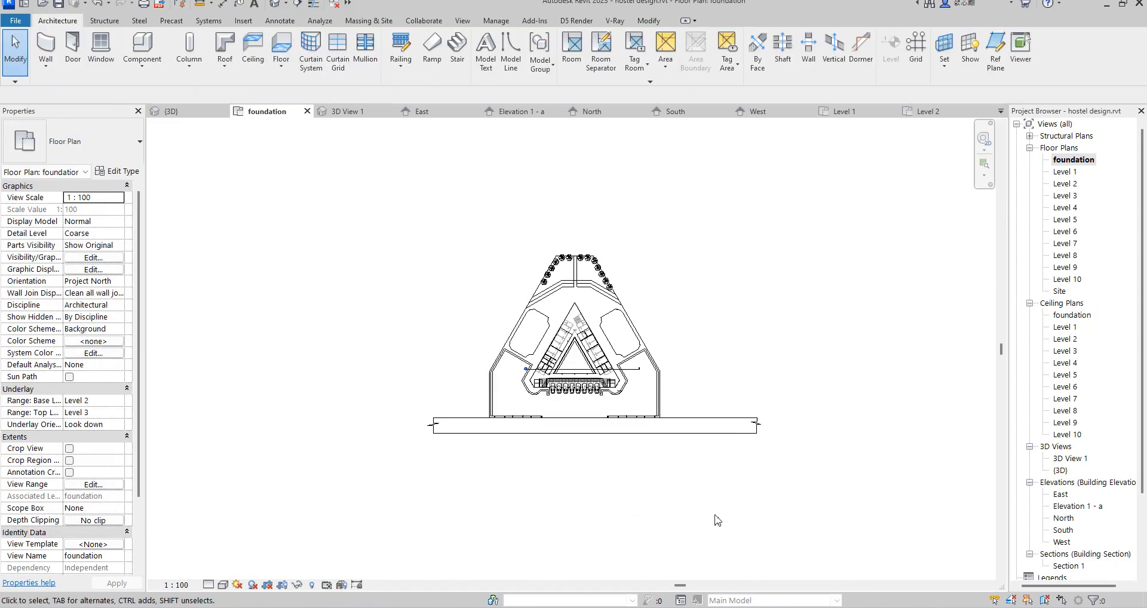
Step: Examine the street lights on both front strips in the {3D} view
{"action": "double_click", "coordinate": [1059, 471]}
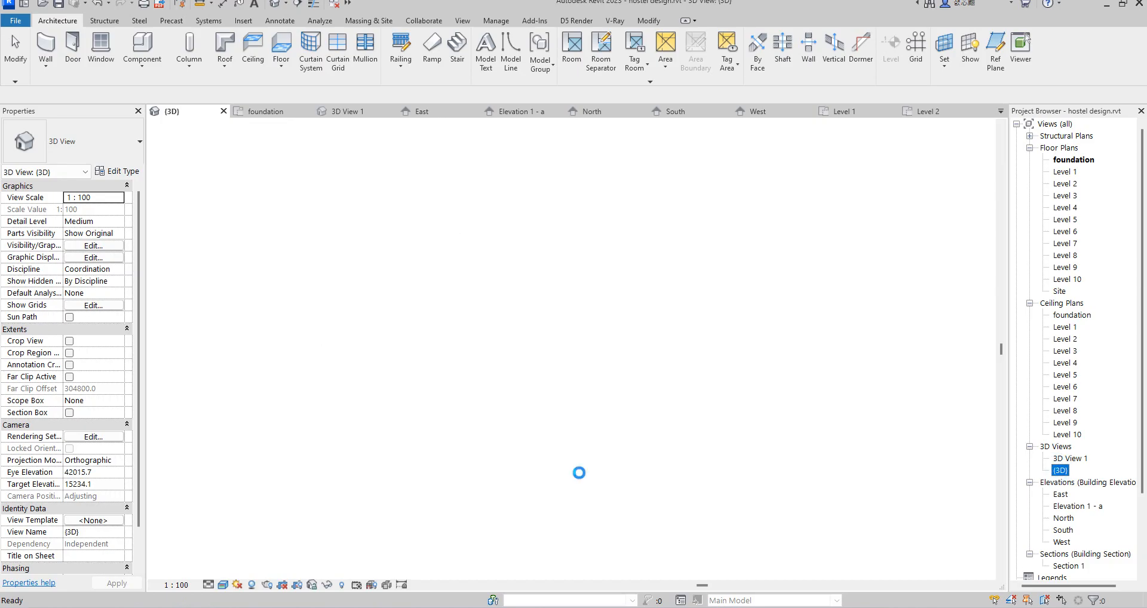
{"action": "scroll", "coordinate": [442, 343], "scroll_direction": "up", "scroll_amount": 6}
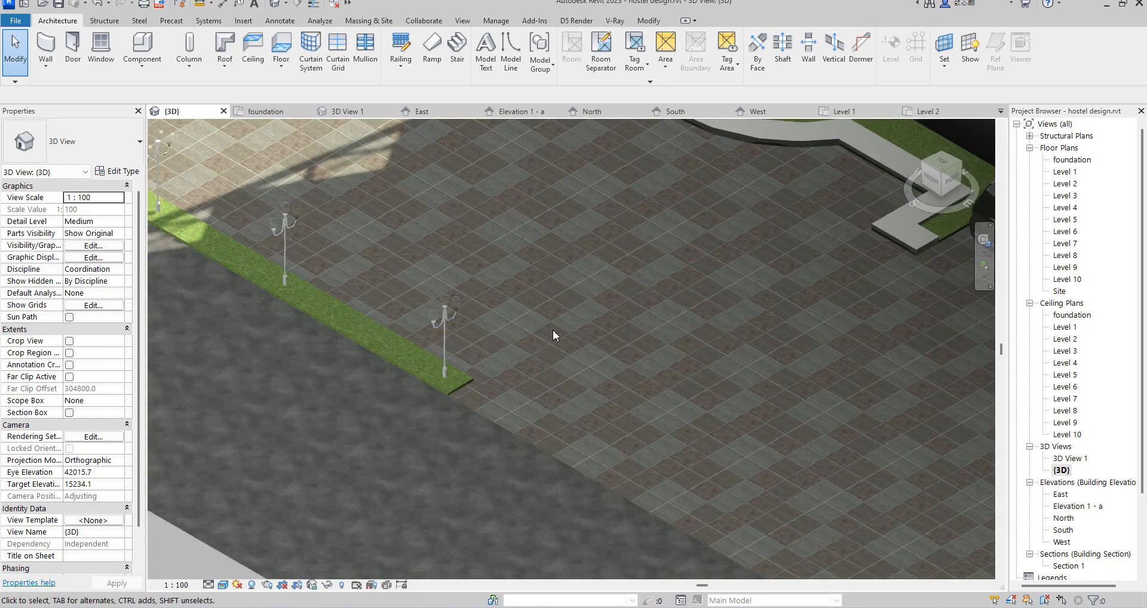
{"action": "scroll", "coordinate": [535, 337], "scroll_direction": "down", "scroll_amount": 6}
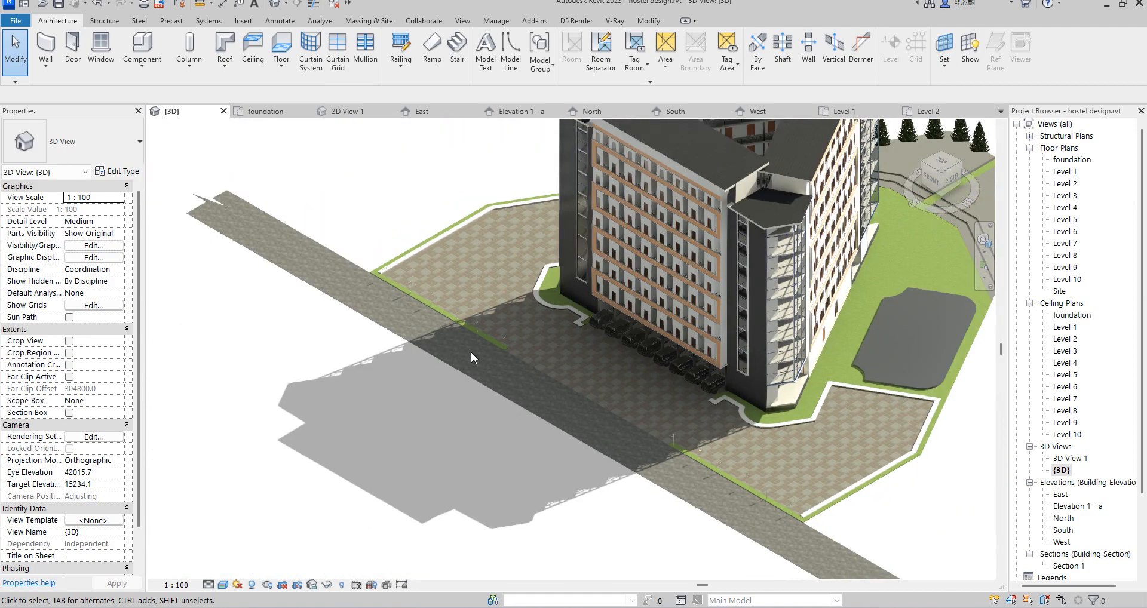
{"action": "middle_click_drag", "start_coordinate": [470, 352], "coordinate": [503, 267], "text": "shift"}
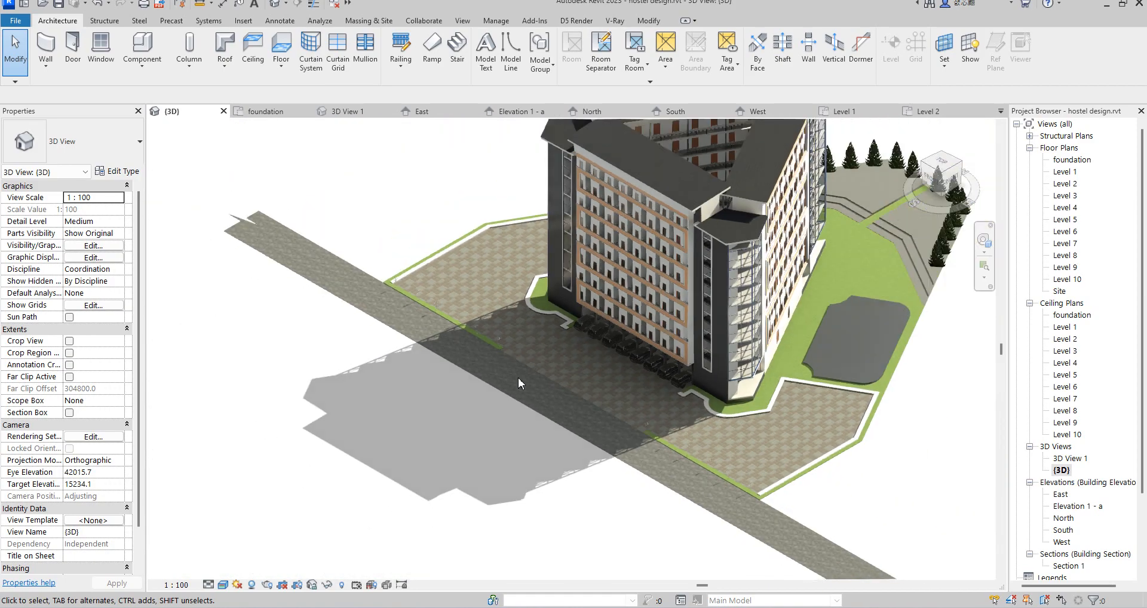
Step: In the foundation plan, copy a street light from the right front strip to the lowest point of the curved border by the right stair block
{"action": "double_click", "coordinate": [1062, 172]}
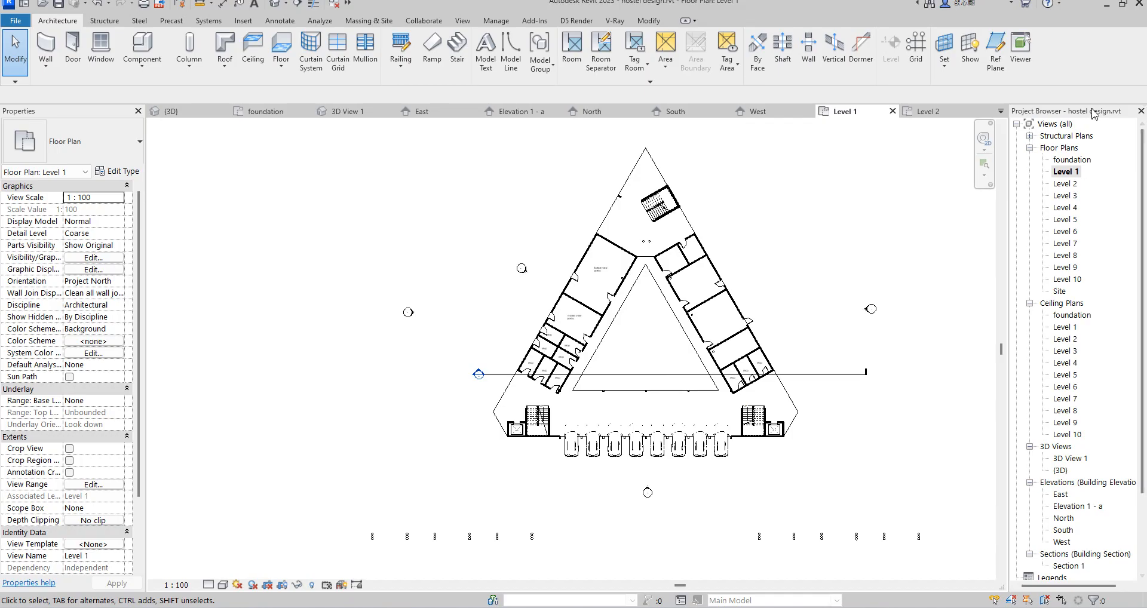
{"action": "double_click", "coordinate": [1082, 160]}
{"action": "scroll", "coordinate": [606, 363], "scroll_direction": "up", "scroll_amount": 5}
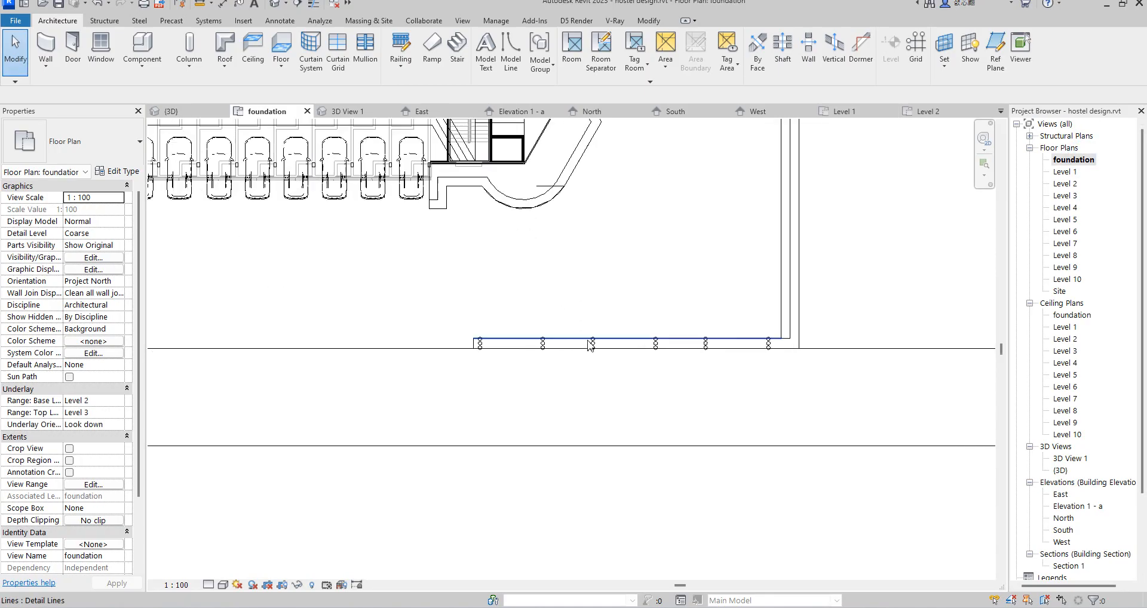
{"action": "left_click", "coordinate": [606, 362]}
{"action": "scroll", "coordinate": [603, 364], "scroll_direction": "down", "scroll_amount": 5}
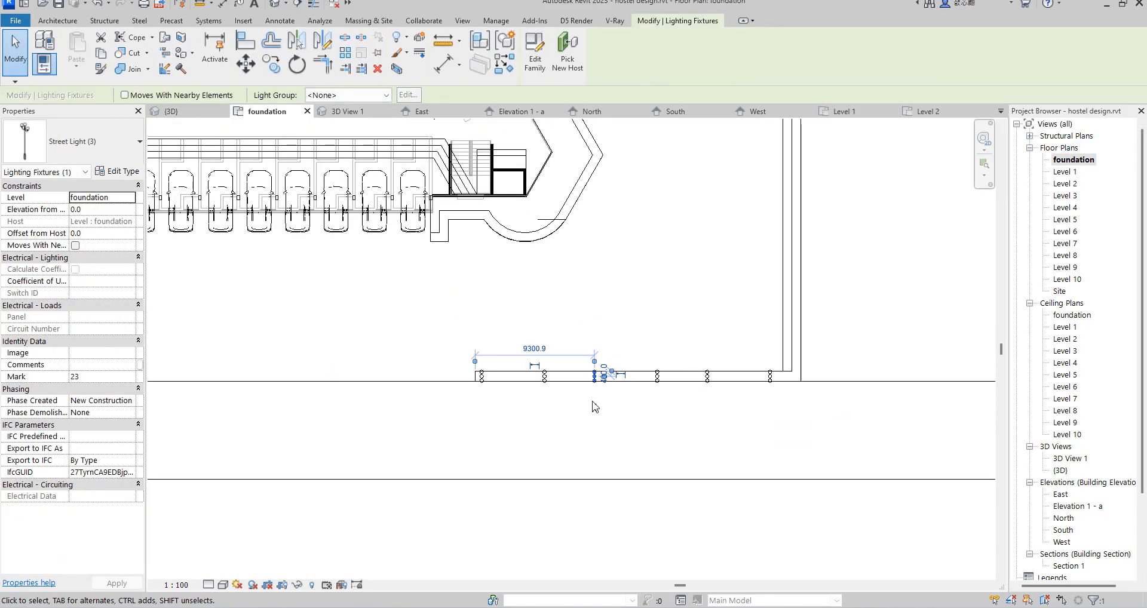
{"action": "left_click", "coordinate": [272, 70]}
{"action": "scroll", "coordinate": [562, 385], "scroll_direction": "up", "scroll_amount": 4}
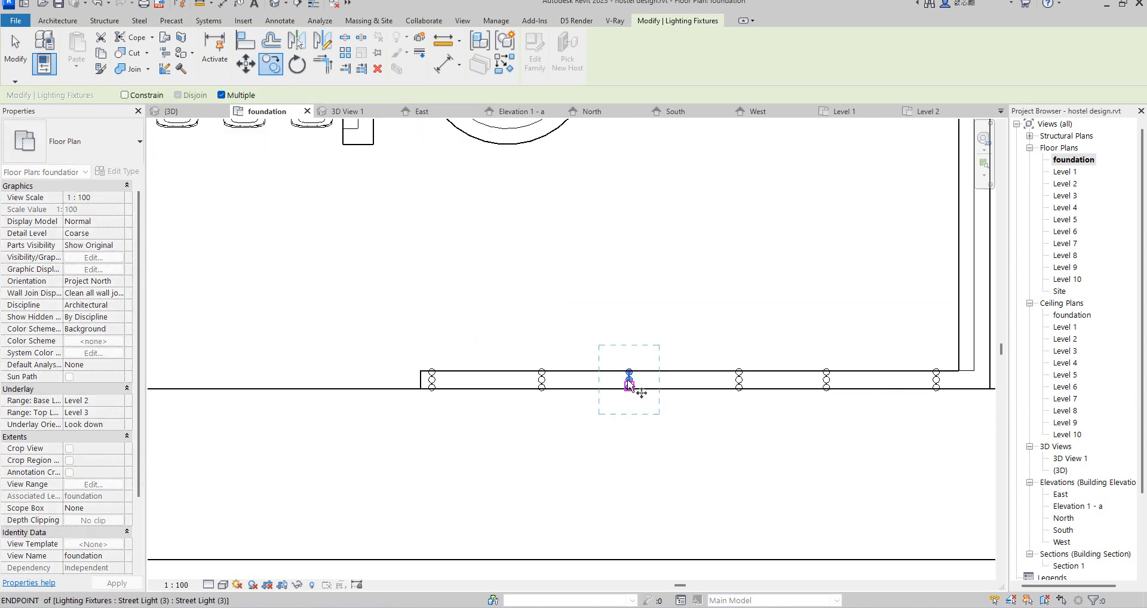
{"action": "left_click", "coordinate": [628, 380]}
{"action": "scroll", "coordinate": [631, 501], "scroll_direction": "down", "scroll_amount": 3}
{"action": "scroll", "coordinate": [555, 289], "scroll_direction": "up", "scroll_amount": 6}
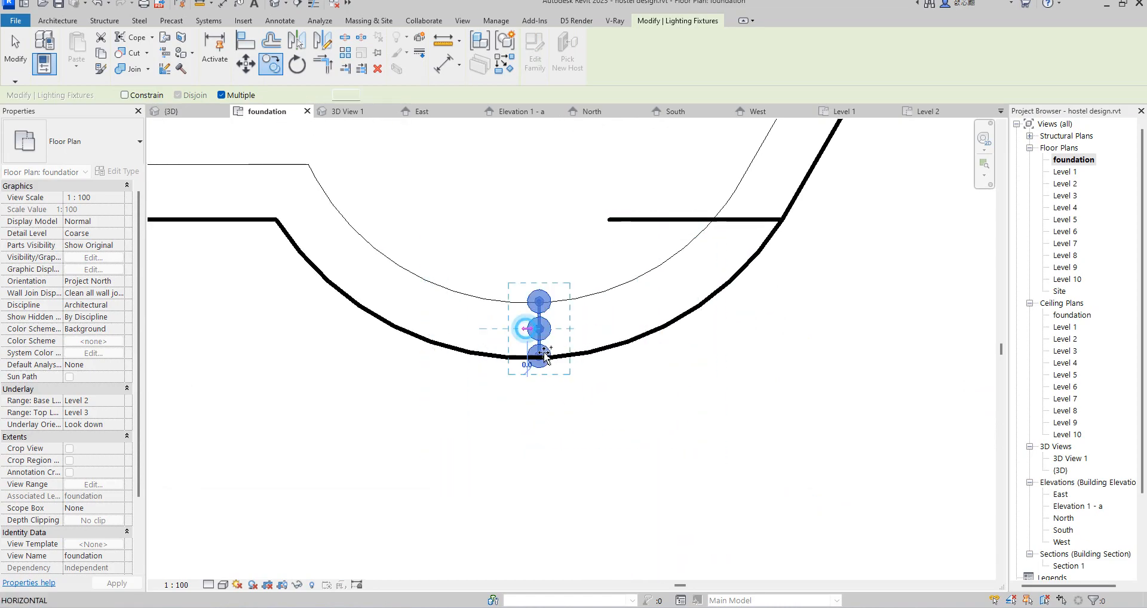
Step: Copy the street light from the curved border to the start of the adjoining slanted border
{"action": "scroll", "coordinate": [525, 329], "scroll_direction": "down", "scroll_amount": 4}
{"action": "scroll", "coordinate": [607, 440], "scroll_direction": "down", "scroll_amount": 1}
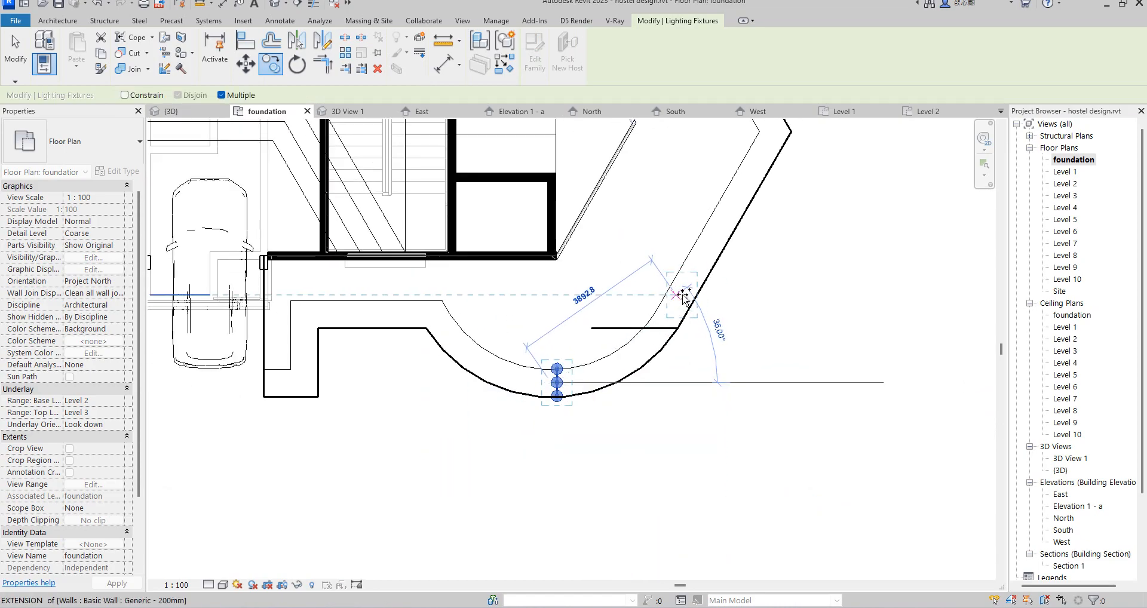
{"action": "left_click", "coordinate": [685, 296]}
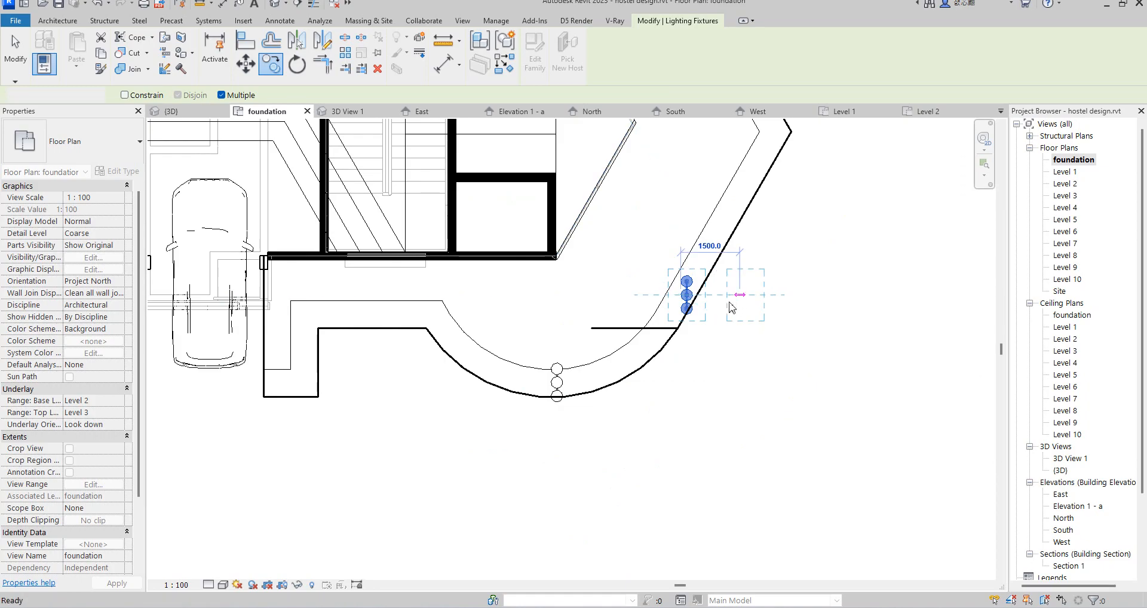
{"action": "key", "text": "Escape"}
Step: Turn the street light on the slanted border by 90°, and rotate it further clockwise so it stands across the border
{"action": "key", "text": "space"}
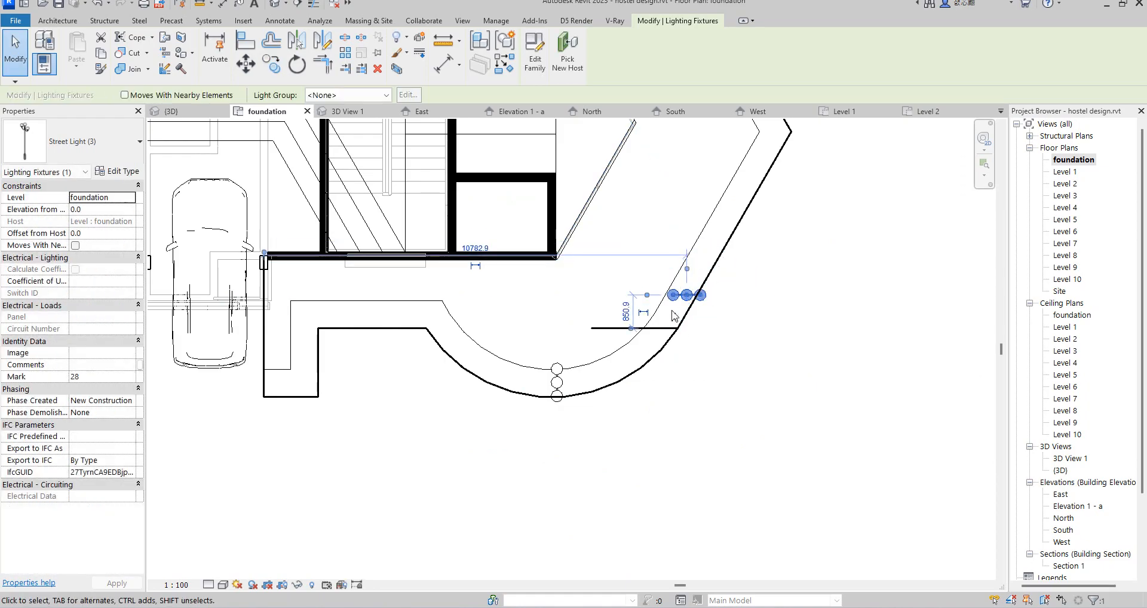
{"action": "scroll", "coordinate": [678, 324], "scroll_direction": "up", "scroll_amount": 2}
{"action": "left_click", "coordinate": [296, 65]}
{"action": "left_click", "coordinate": [881, 298]}
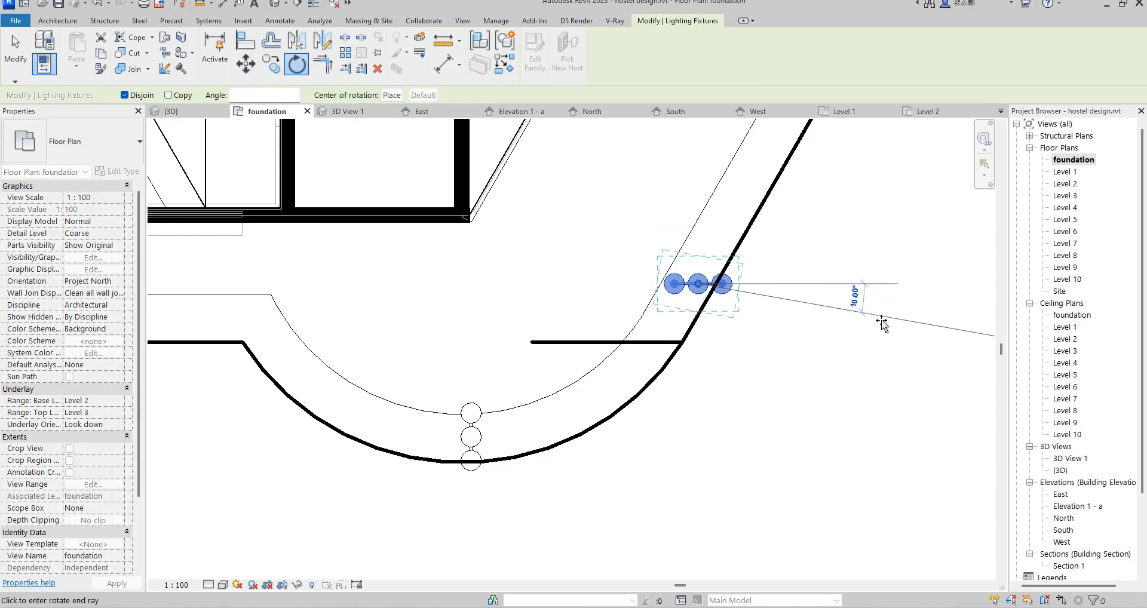
{"action": "left_click", "coordinate": [895, 456]}
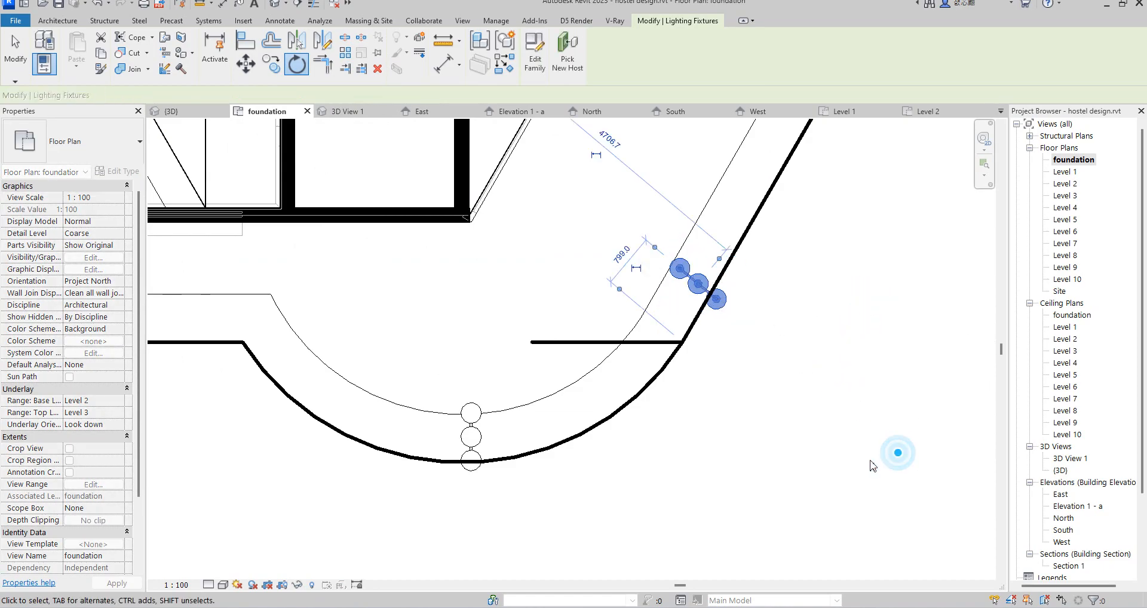
Step: Copy the rotated street light farther up the slanted border, near its upper corner
{"action": "scroll", "coordinate": [719, 318], "scroll_direction": "down", "scroll_amount": 3}
{"action": "scroll", "coordinate": [719, 318], "scroll_direction": "up", "scroll_amount": 2}
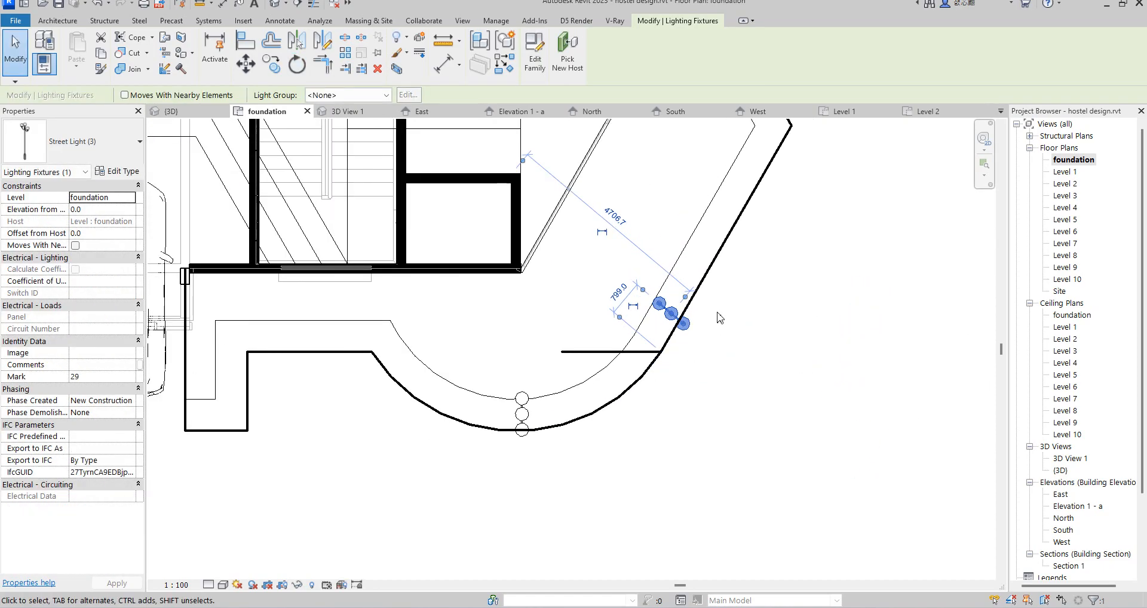
{"action": "scroll", "coordinate": [720, 318], "scroll_direction": "down", "scroll_amount": 2}
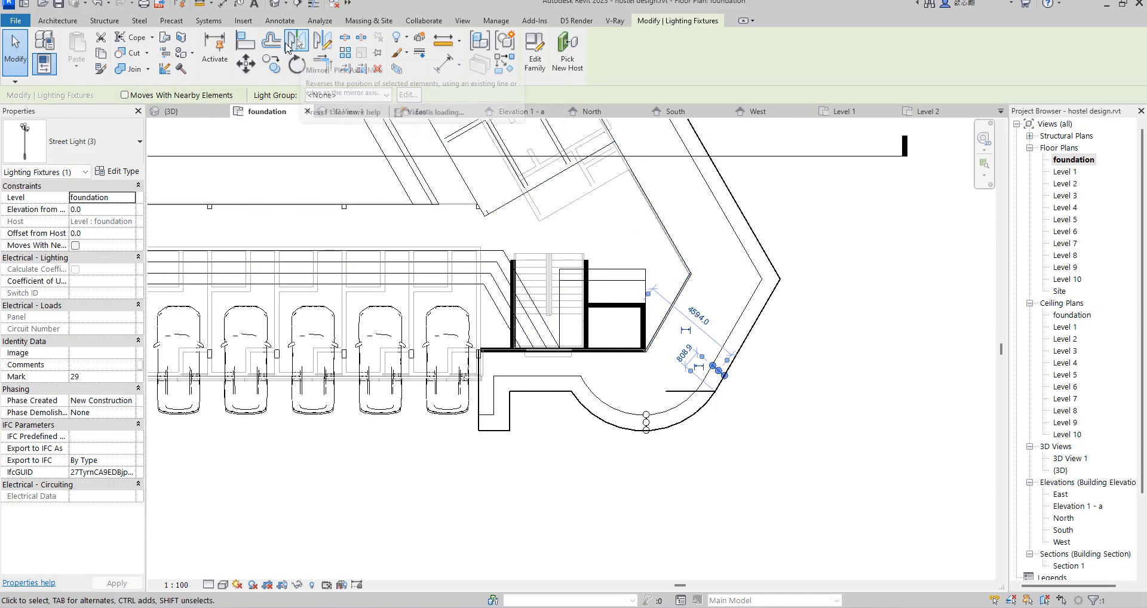
{"action": "left_click", "coordinate": [271, 63]}
{"action": "left_click", "coordinate": [719, 371]}
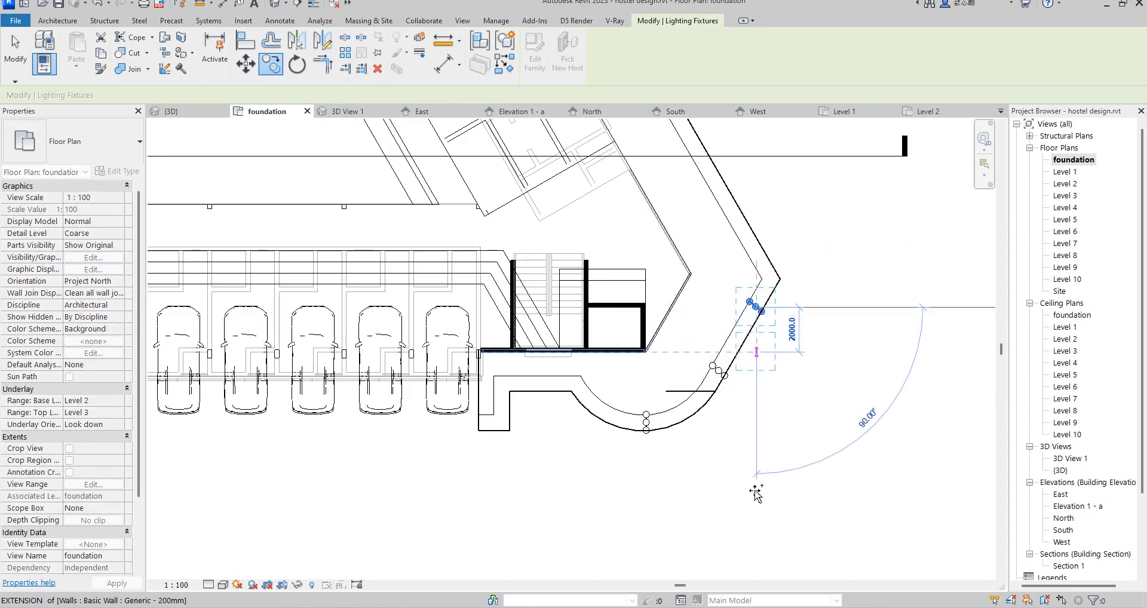
{"action": "scroll", "coordinate": [754, 371], "scroll_direction": "down", "scroll_amount": 3}
{"action": "key", "text": "Escape"}
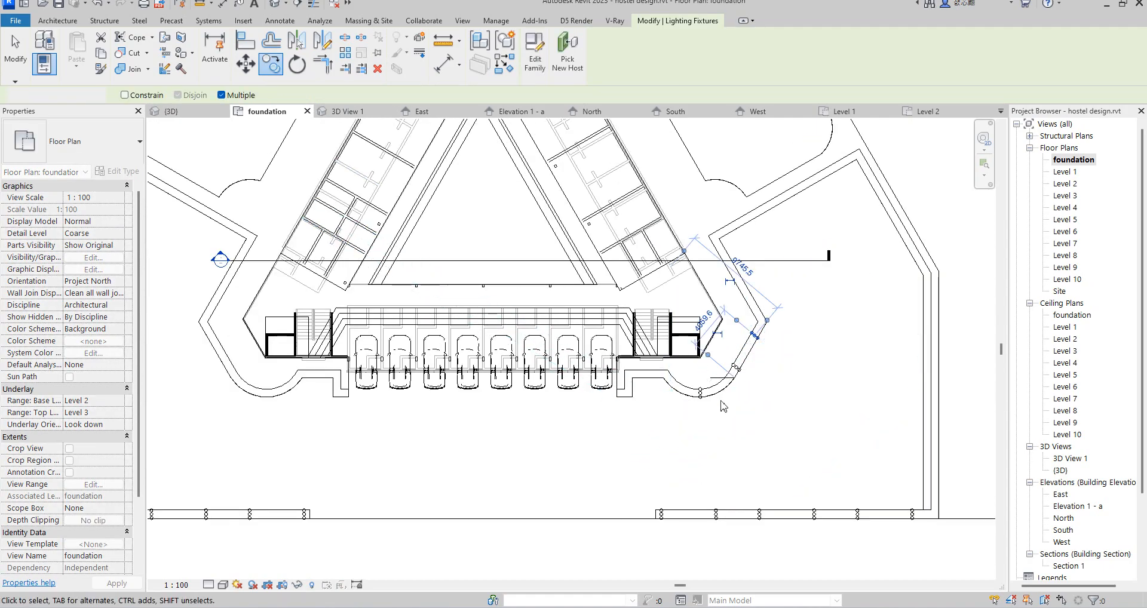
Step: Copy the street light from the lowest point of the curved border to the short straight border below the right stair block
{"action": "scroll", "coordinate": [702, 398], "scroll_direction": "up", "scroll_amount": 2}
{"action": "left_click", "coordinate": [696, 394]}
{"action": "left_click", "coordinate": [270, 64]}
{"action": "left_click", "coordinate": [698, 391]}
{"action": "scroll", "coordinate": [615, 356], "scroll_direction": "up", "scroll_amount": 2}
{"action": "scroll", "coordinate": [617, 355], "scroll_direction": "up", "scroll_amount": 1}
{"action": "left_click", "coordinate": [605, 360]}
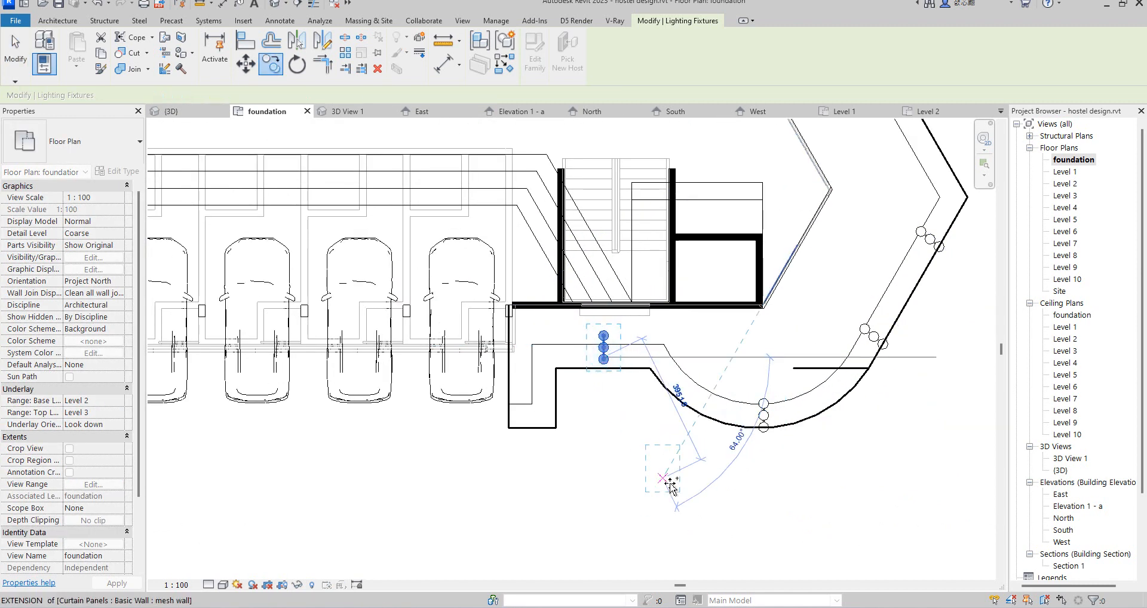
{"action": "key", "text": "Escape"}
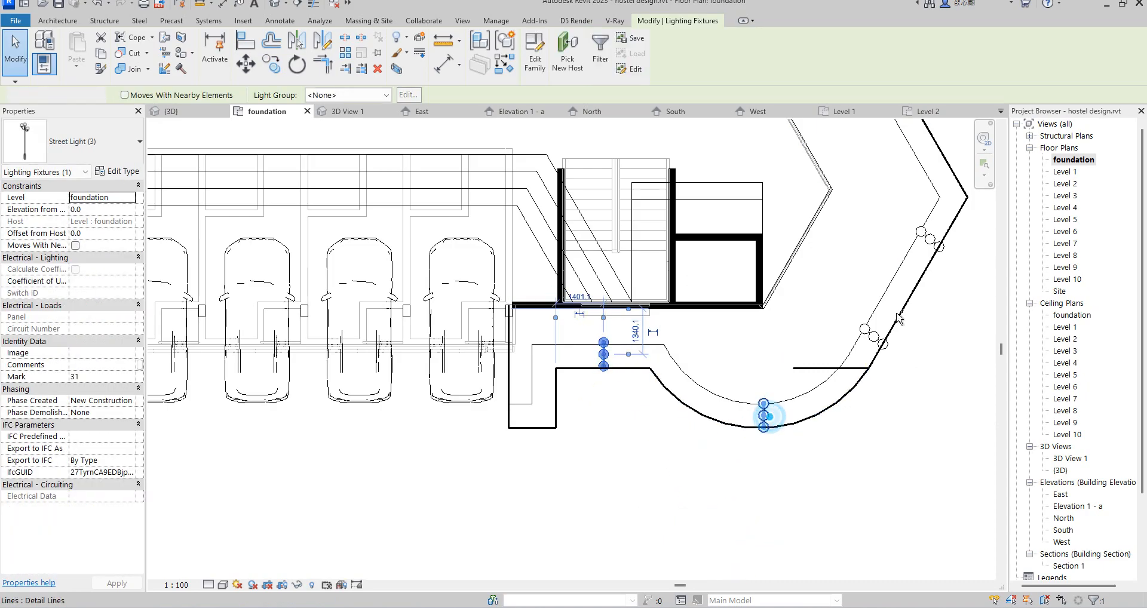
Step: Mirror the four street lights of the right border to the left side, drawing a vertical axis through the building's centre
{"action": "left_click", "coordinate": [874, 329], "text": "ctrl"}
{"action": "left_click", "coordinate": [929, 248], "text": "ctrl"}
{"action": "scroll", "coordinate": [731, 454], "scroll_direction": "down", "scroll_amount": 5}
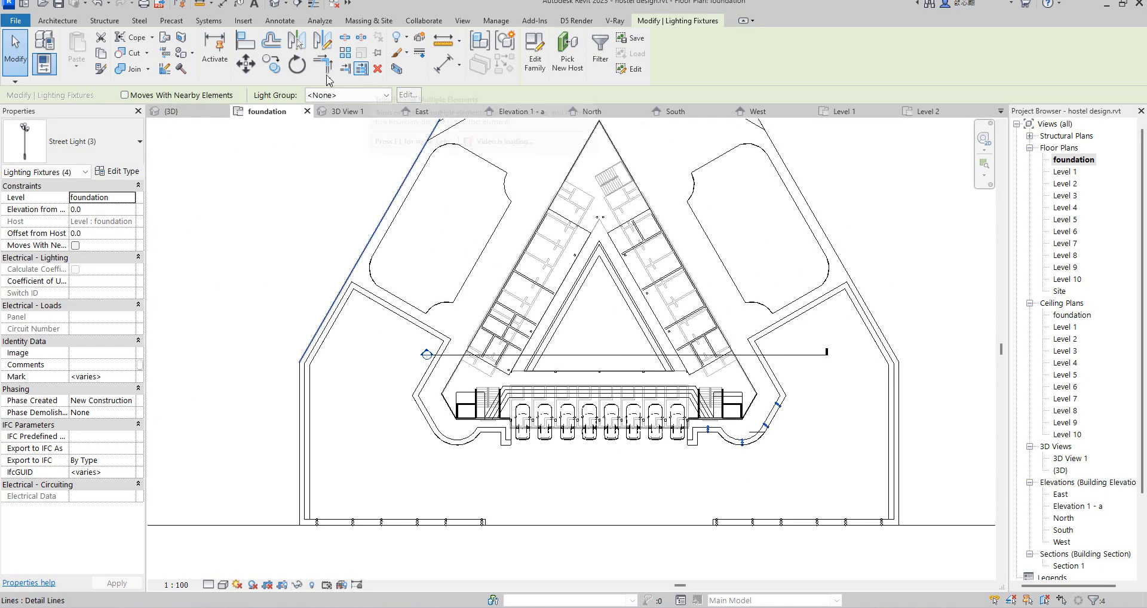
{"action": "left_click", "coordinate": [322, 41]}
{"action": "scroll", "coordinate": [598, 265], "scroll_direction": "up", "scroll_amount": 2}
{"action": "left_click", "coordinate": [601, 255]}
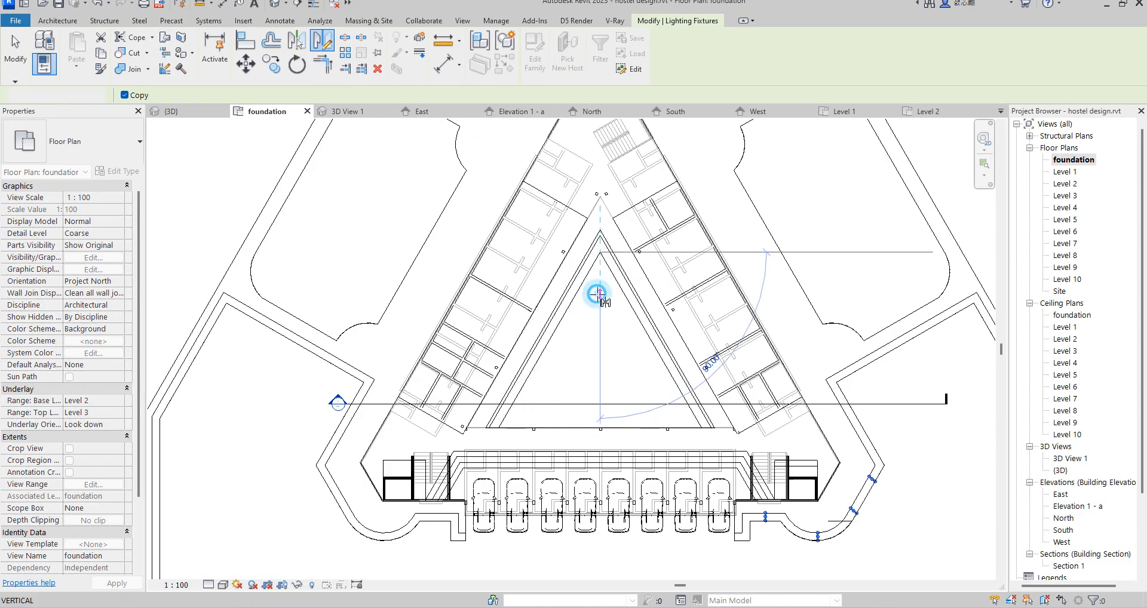
{"action": "left_click", "coordinate": [598, 294]}
{"action": "scroll", "coordinate": [597, 299], "scroll_direction": "down", "scroll_amount": 2}
{"action": "scroll", "coordinate": [380, 398], "scroll_direction": "up", "scroll_amount": 2}
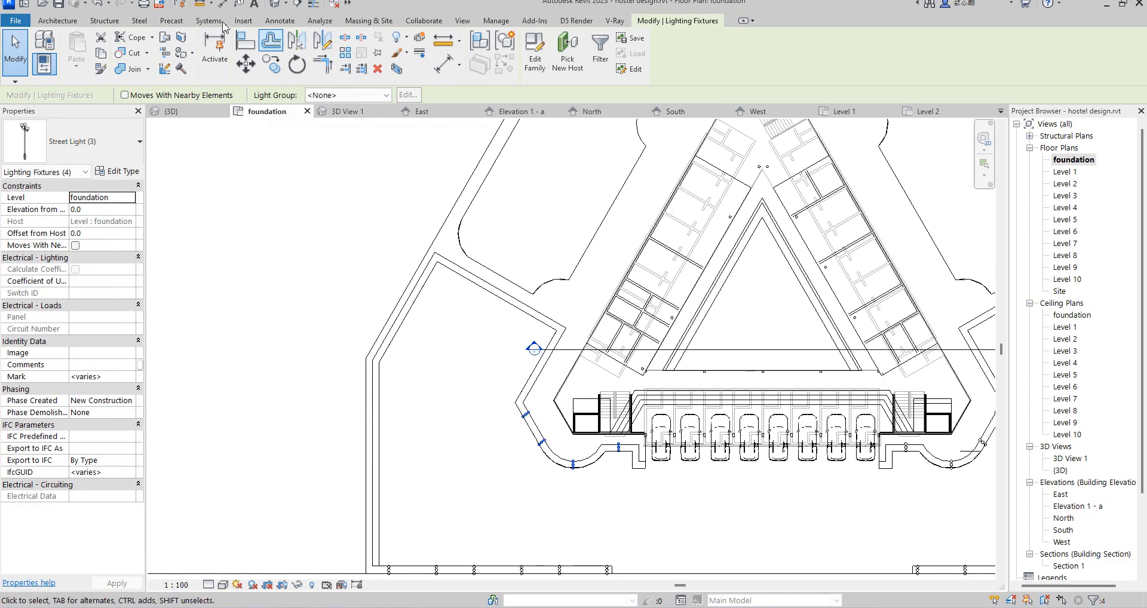
Step: Start placing a component with the M_RPC Tree - Deciduous type American Beech - 6.0 Meters
{"action": "left_click", "coordinate": [50, 21]}
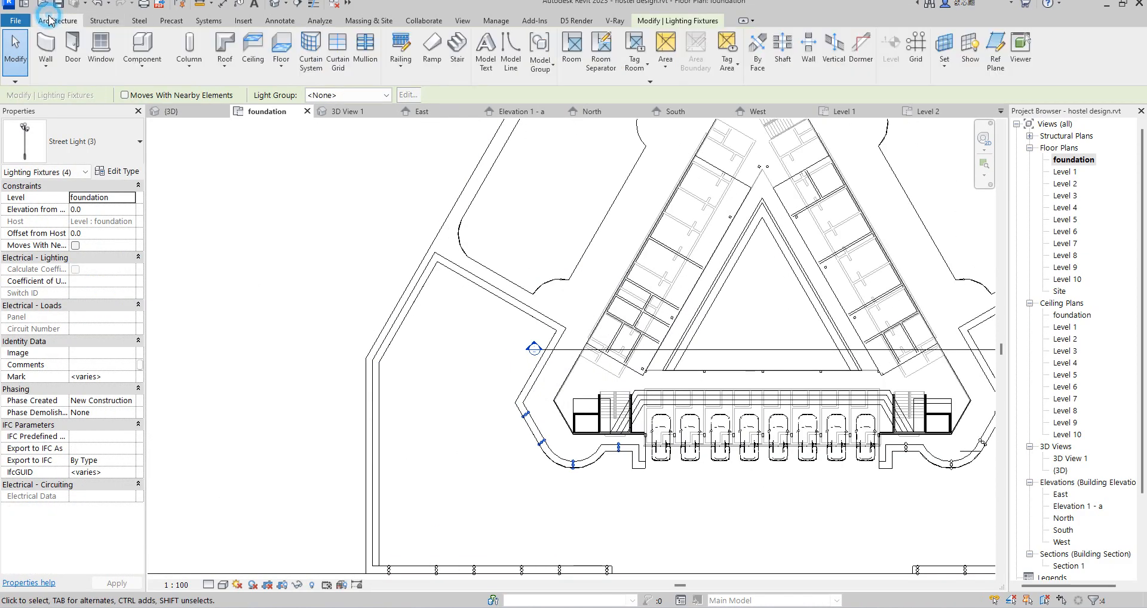
{"action": "left_click", "coordinate": [142, 44]}
{"action": "left_click", "coordinate": [114, 150]}
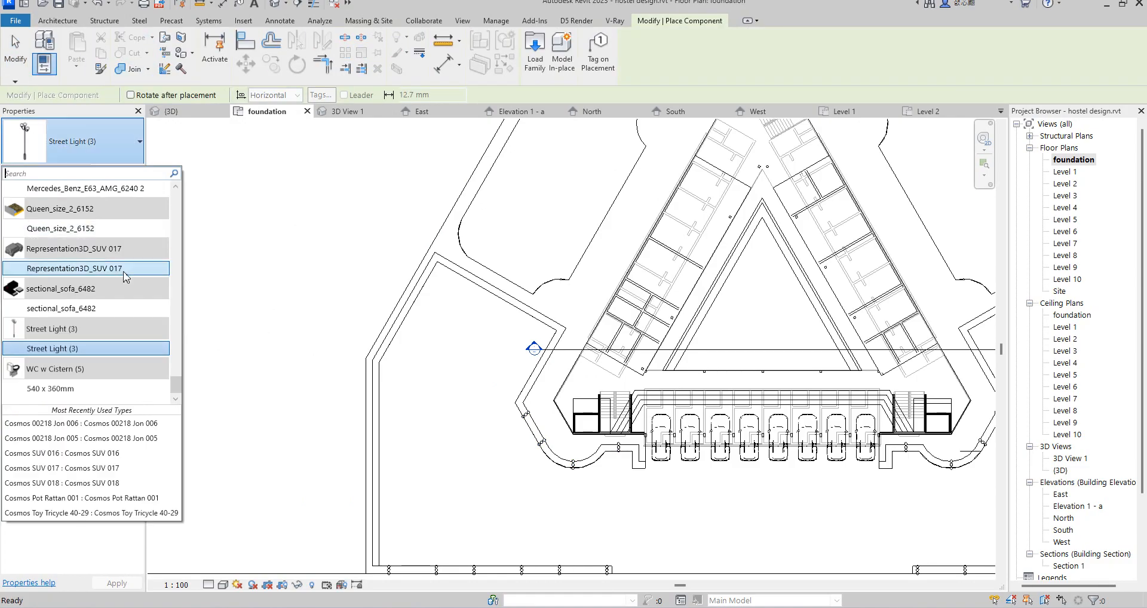
{"action": "scroll", "coordinate": [151, 321], "scroll_direction": "up", "scroll_amount": 5}
{"action": "scroll", "coordinate": [150, 321], "scroll_direction": "up", "scroll_amount": 10}
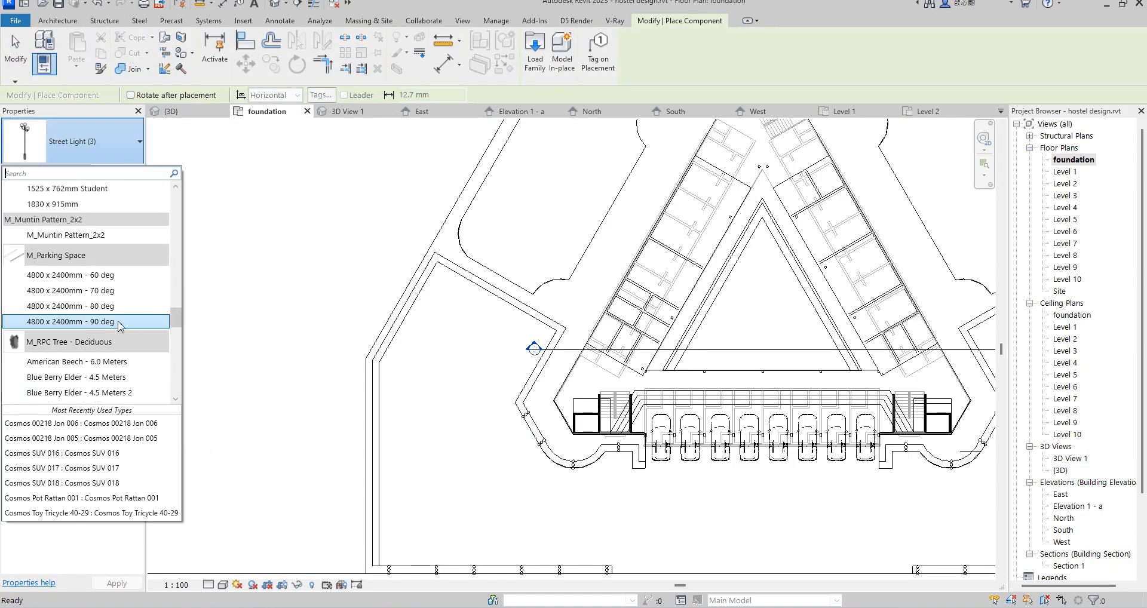
{"action": "scroll", "coordinate": [93, 336], "scroll_direction": "down", "scroll_amount": 4}
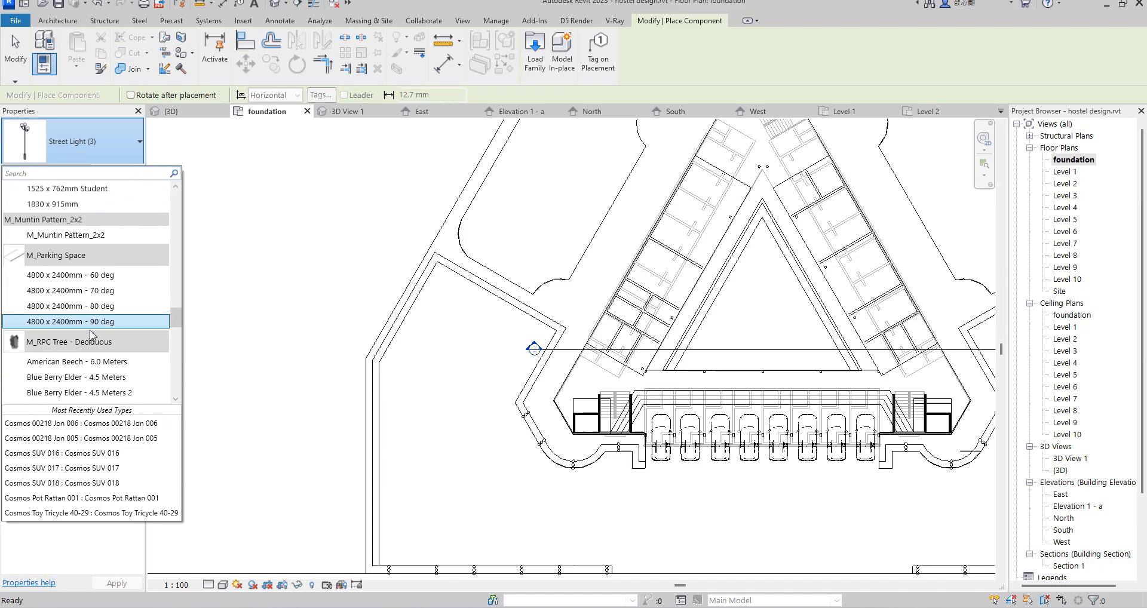
{"action": "left_click", "coordinate": [89, 362]}
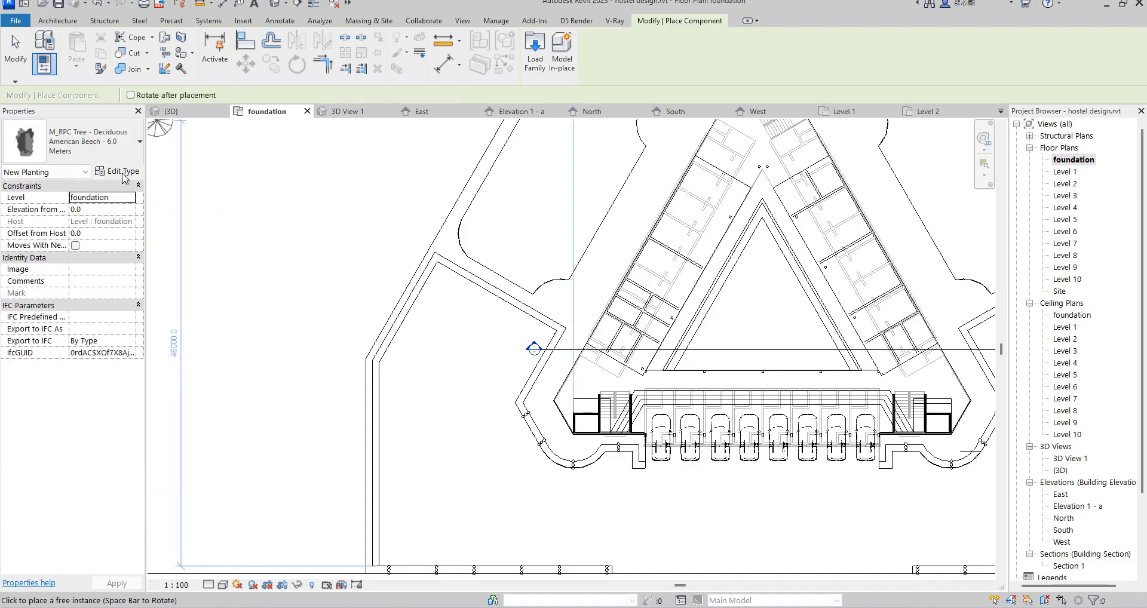
Step: Duplicate the tree type as American Beech - 6.0 Meters 2 and set its height to 900
{"action": "left_click", "coordinate": [123, 172]}
{"action": "left_click", "coordinate": [535, 97]}
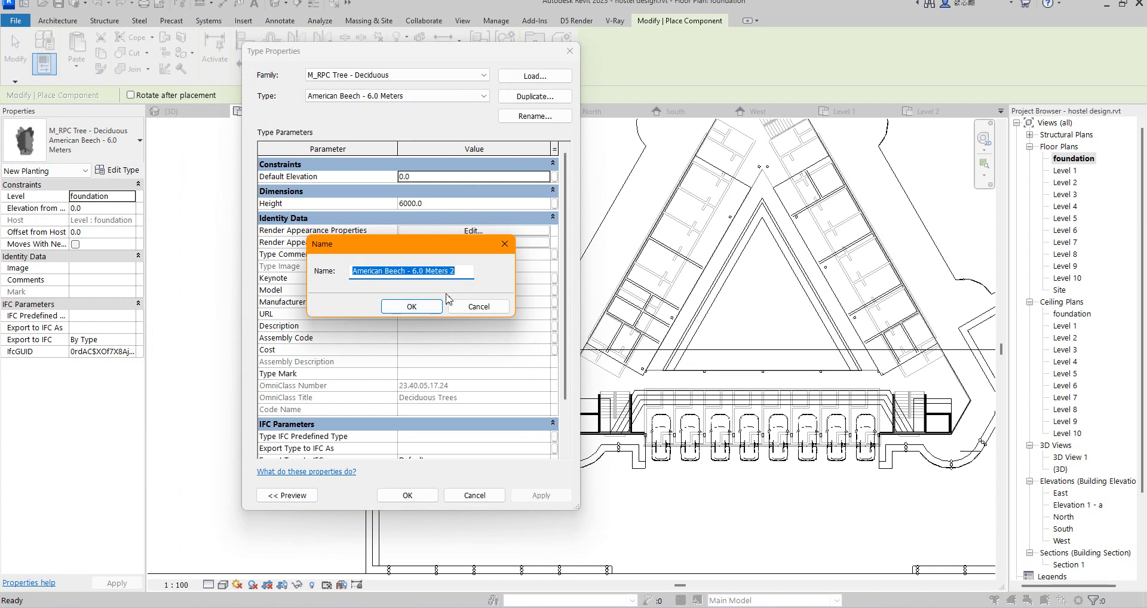
{"action": "left_click", "coordinate": [427, 308]}
{"action": "left_click", "coordinate": [441, 203]}
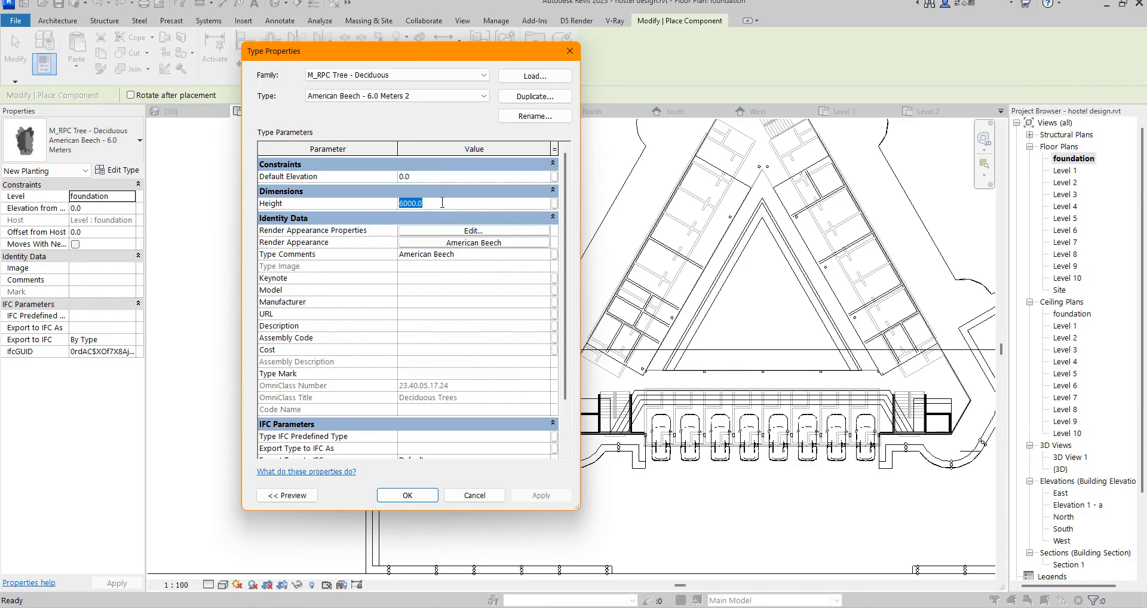
Step: Set the new type's render appearance to Pampas Grass from the Shrubs & Grasses class, and accept the type properties
{"action": "left_click", "coordinate": [494, 243]}
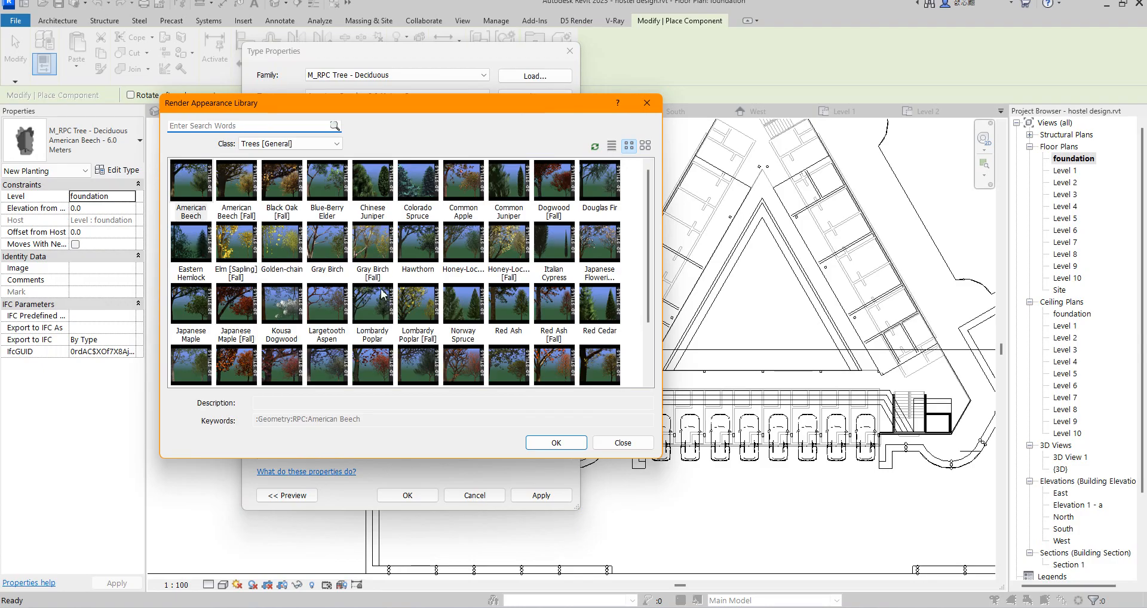
{"action": "left_click", "coordinate": [296, 144]}
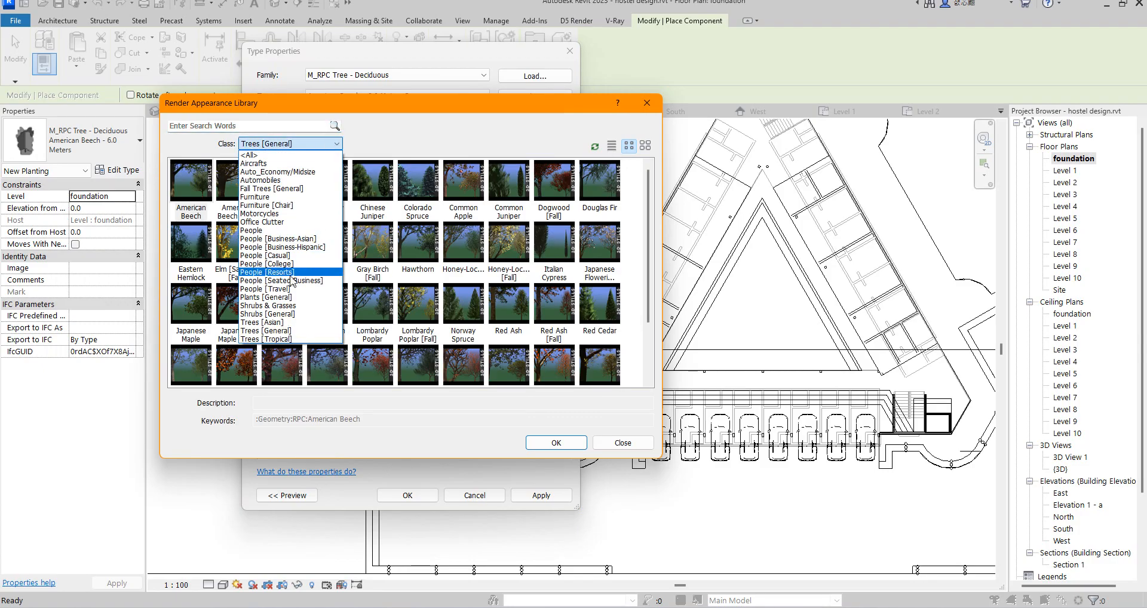
{"action": "left_click", "coordinate": [294, 305]}
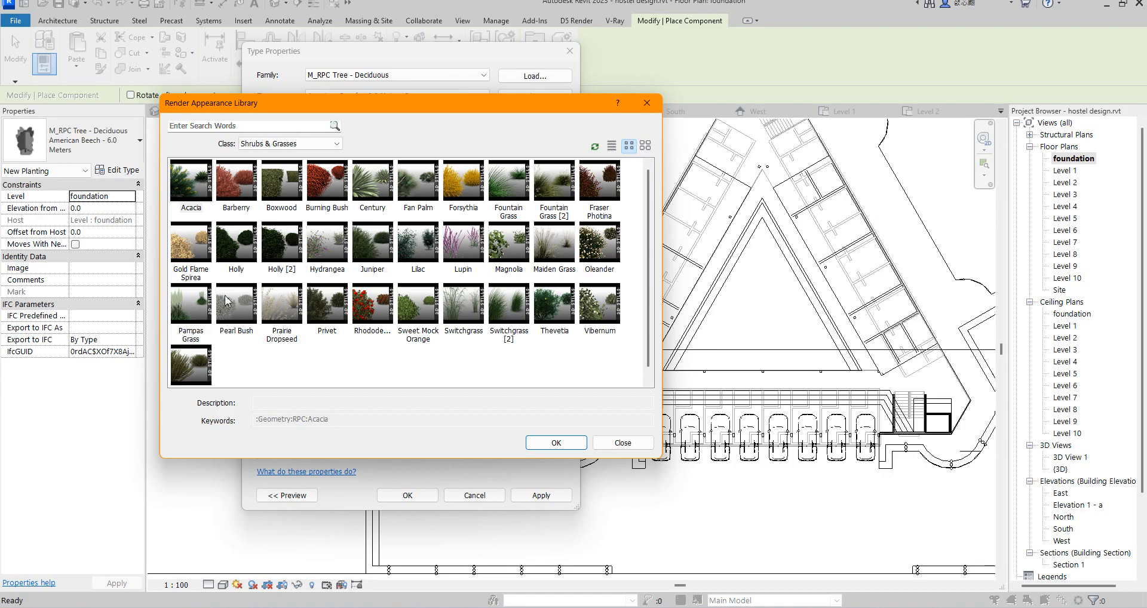
{"action": "left_click", "coordinate": [190, 302]}
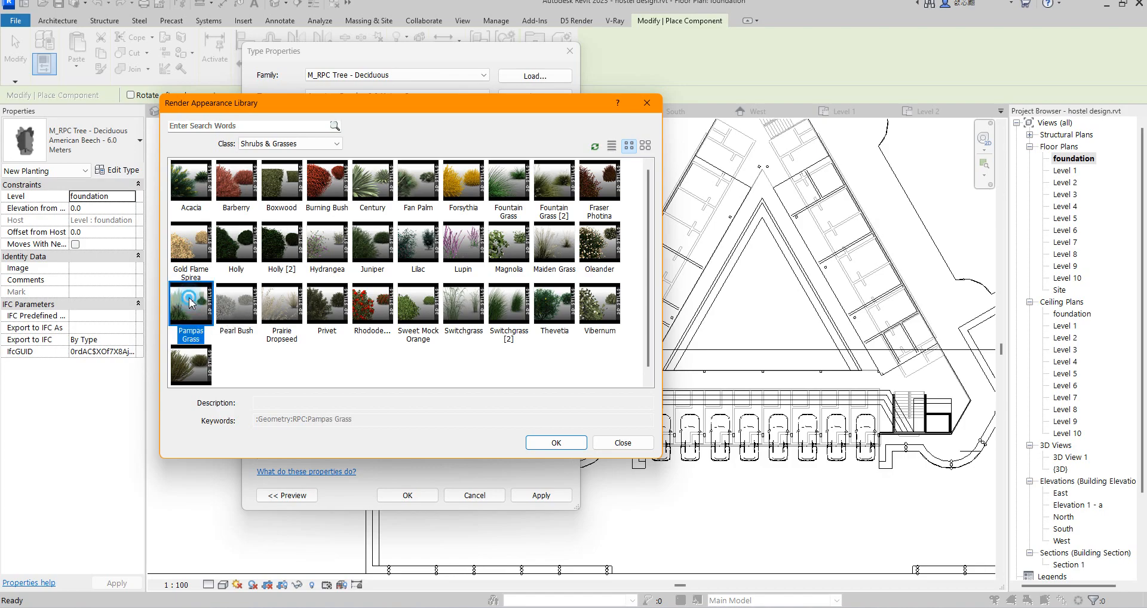
{"action": "double_click", "coordinate": [190, 301]}
{"action": "left_click", "coordinate": [407, 495]}
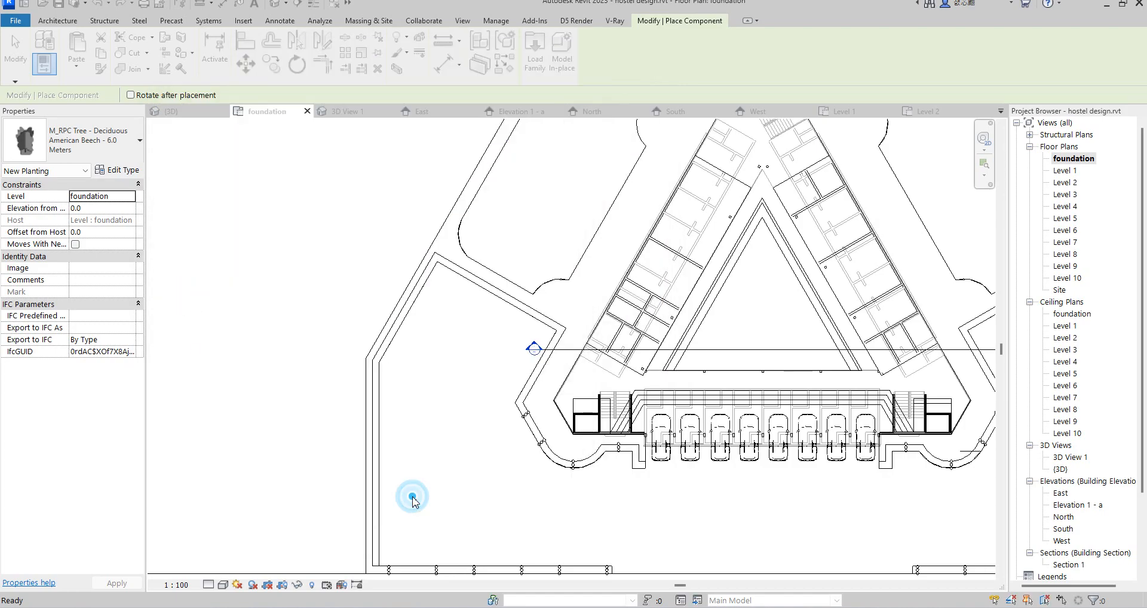
Step: Place one grass plant on each side of the street light at the bottom of the left curved border
{"action": "scroll", "coordinate": [565, 471], "scroll_direction": "up", "scroll_amount": 3}
{"action": "scroll", "coordinate": [566, 471], "scroll_direction": "up", "scroll_amount": 5}
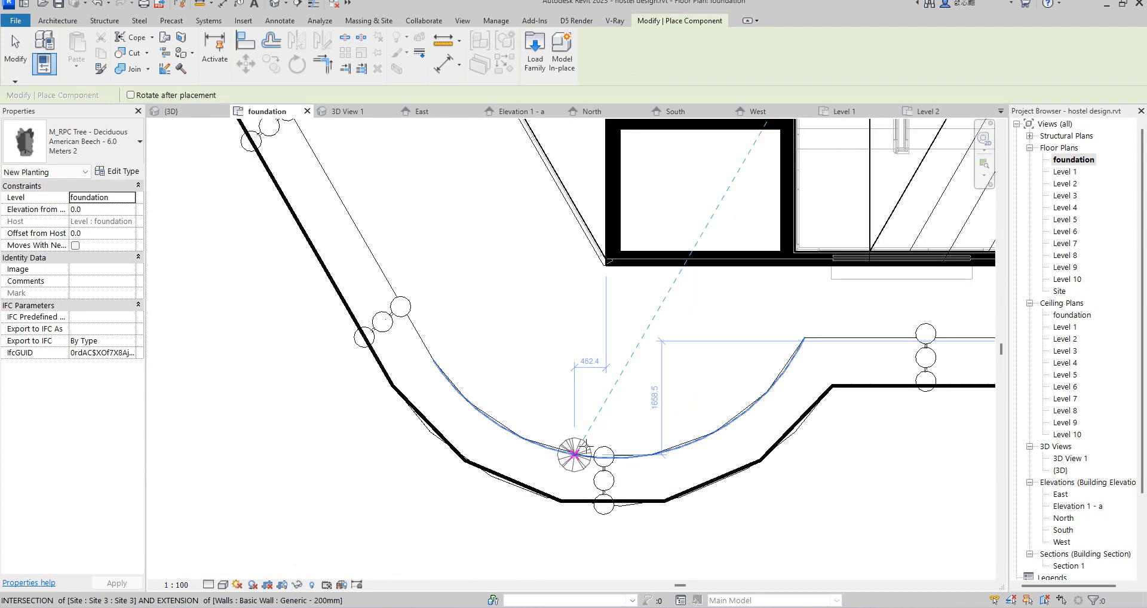
{"action": "left_click", "coordinate": [650, 444]}
{"action": "left_click", "coordinate": [478, 444]}
Step: Place four grass plants in a row along the short straight border below the left stair block, two on each side of its street light
{"action": "scroll", "coordinate": [479, 445], "scroll_direction": "down", "scroll_amount": 5}
{"action": "scroll", "coordinate": [493, 442], "scroll_direction": "down", "scroll_amount": 2}
{"action": "scroll", "coordinate": [519, 337], "scroll_direction": "down", "scroll_amount": 2}
{"action": "scroll", "coordinate": [563, 385], "scroll_direction": "up", "scroll_amount": 7}
{"action": "scroll", "coordinate": [572, 392], "scroll_direction": "up", "scroll_amount": 2}
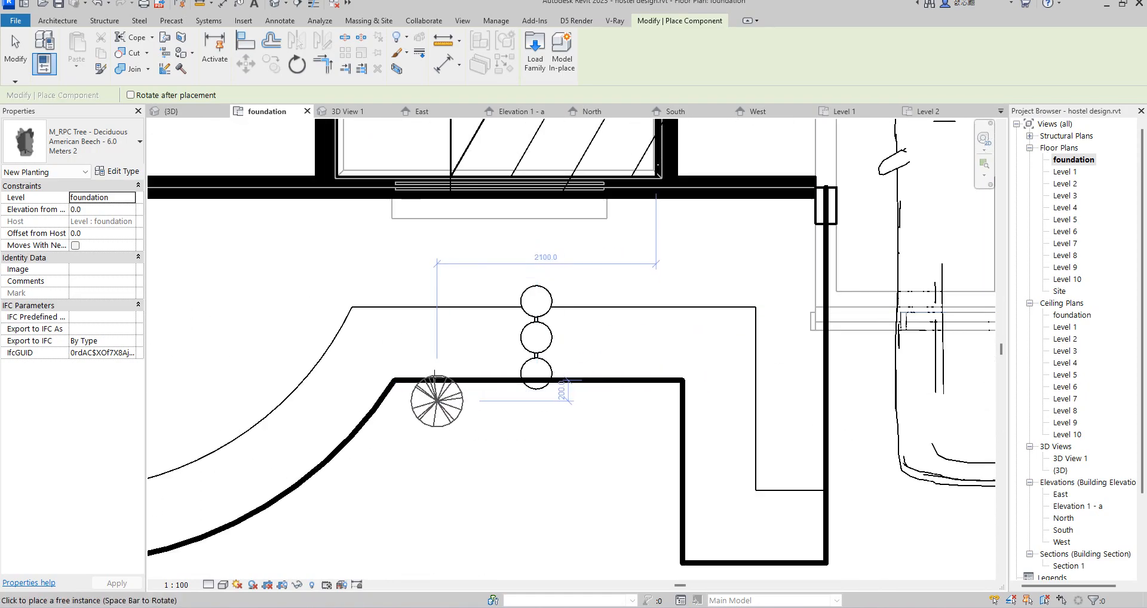
{"action": "left_click", "coordinate": [447, 390]}
{"action": "scroll", "coordinate": [507, 400], "scroll_direction": "up", "scroll_amount": 2}
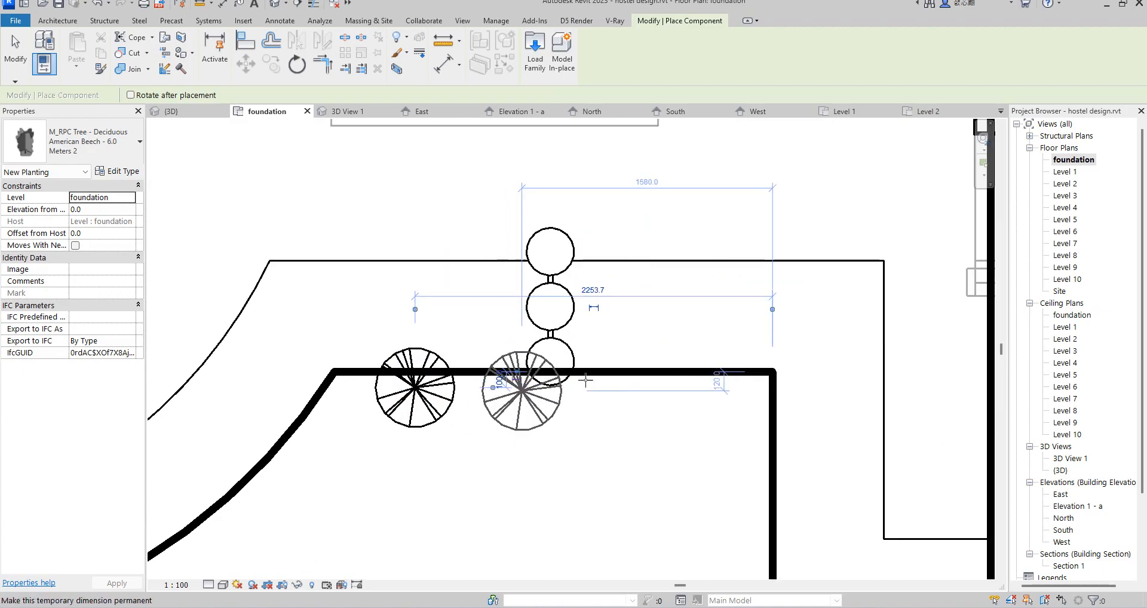
{"action": "left_click", "coordinate": [712, 387]}
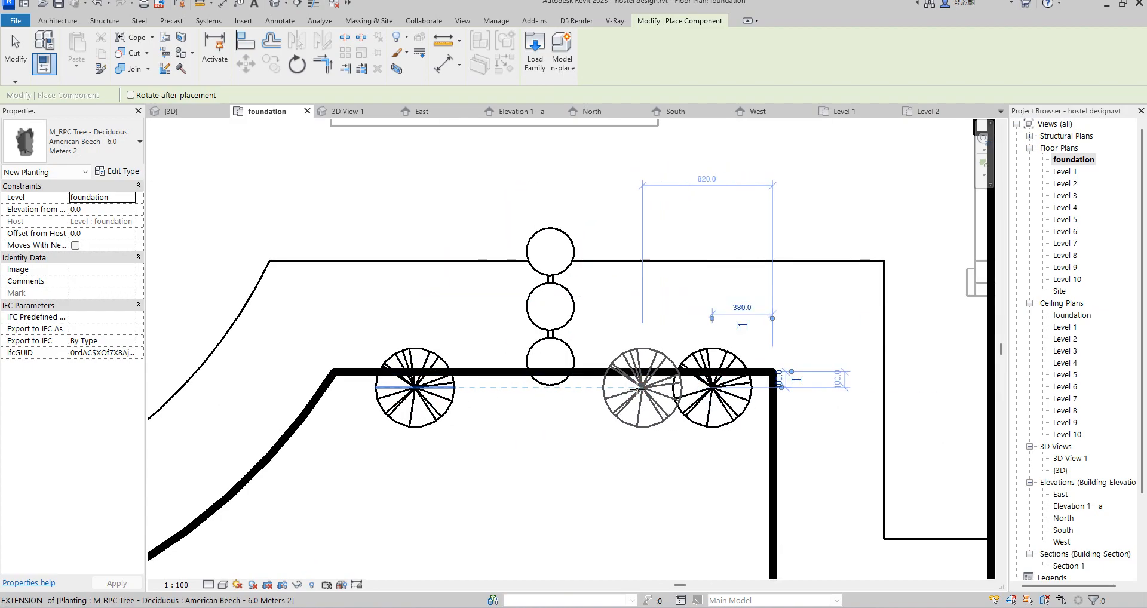
{"action": "left_click", "coordinate": [623, 387]}
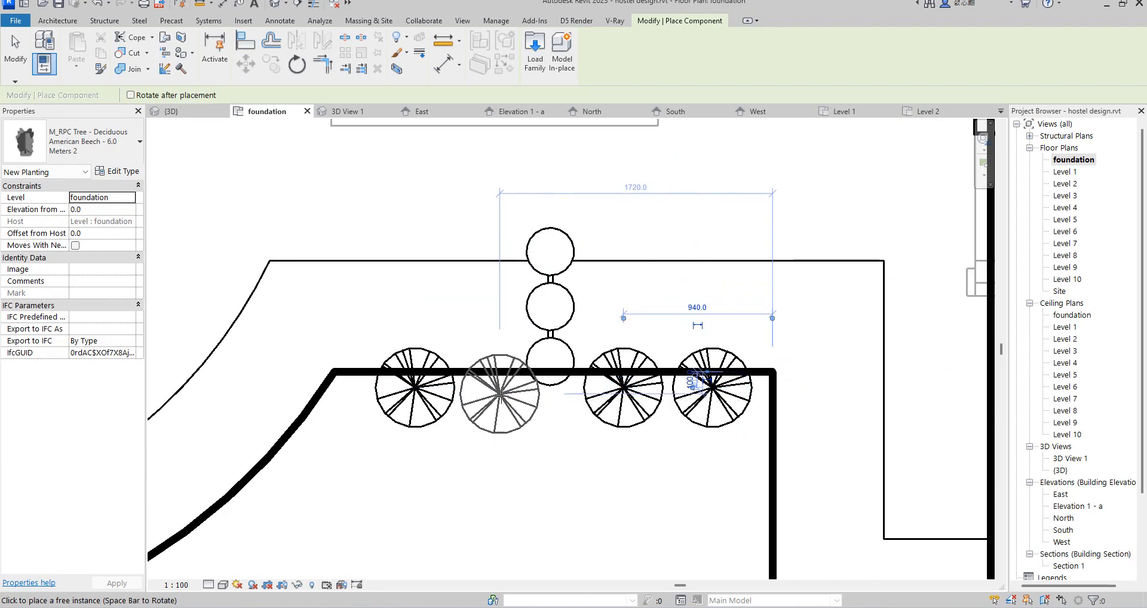
{"action": "left_click", "coordinate": [499, 396]}
Step: Place two grass plants side by side along the lower edge of the left border's end beside the parking
{"action": "scroll", "coordinate": [595, 382], "scroll_direction": "down", "scroll_amount": 5}
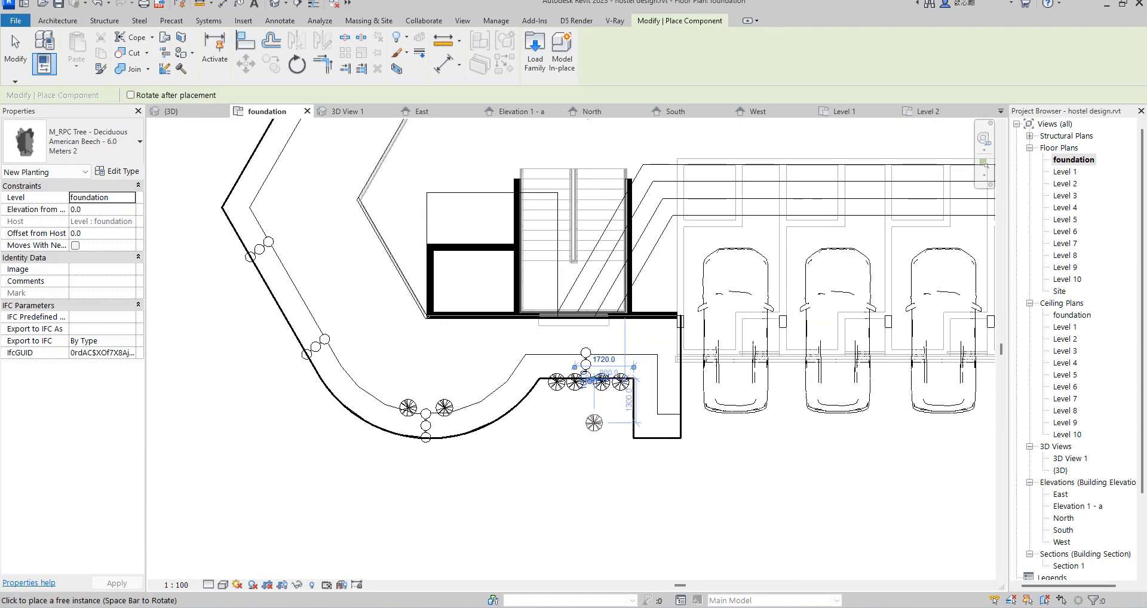
{"action": "scroll", "coordinate": [590, 422], "scroll_direction": "up", "scroll_amount": 2}
{"action": "scroll", "coordinate": [665, 546], "scroll_direction": "down", "scroll_amount": 4}
{"action": "scroll", "coordinate": [590, 429], "scroll_direction": "up", "scroll_amount": 1}
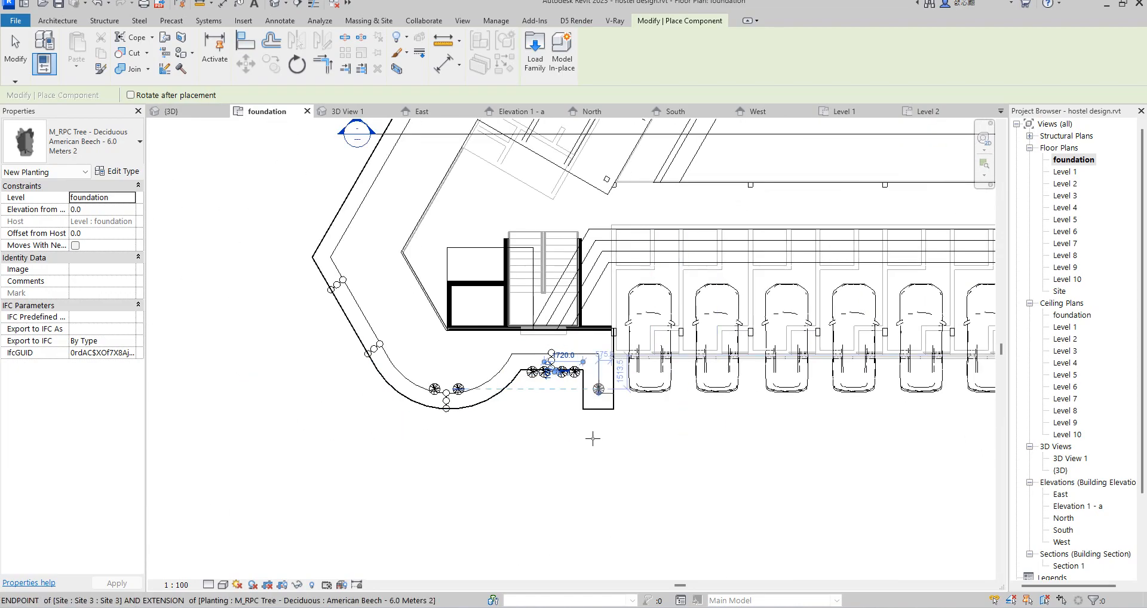
{"action": "scroll", "coordinate": [590, 429], "scroll_direction": "up", "scroll_amount": 5}
{"action": "left_click", "coordinate": [603, 349]}
{"action": "scroll", "coordinate": [661, 345], "scroll_direction": "up", "scroll_amount": 4}
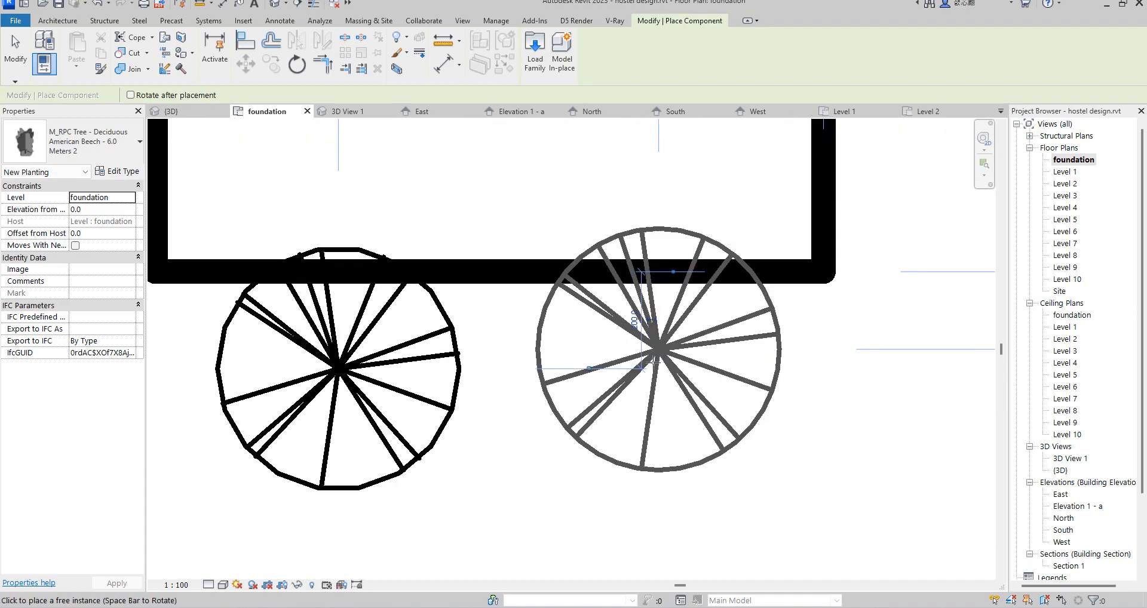
{"action": "left_click", "coordinate": [648, 367]}
{"action": "key", "text": "Escape"}
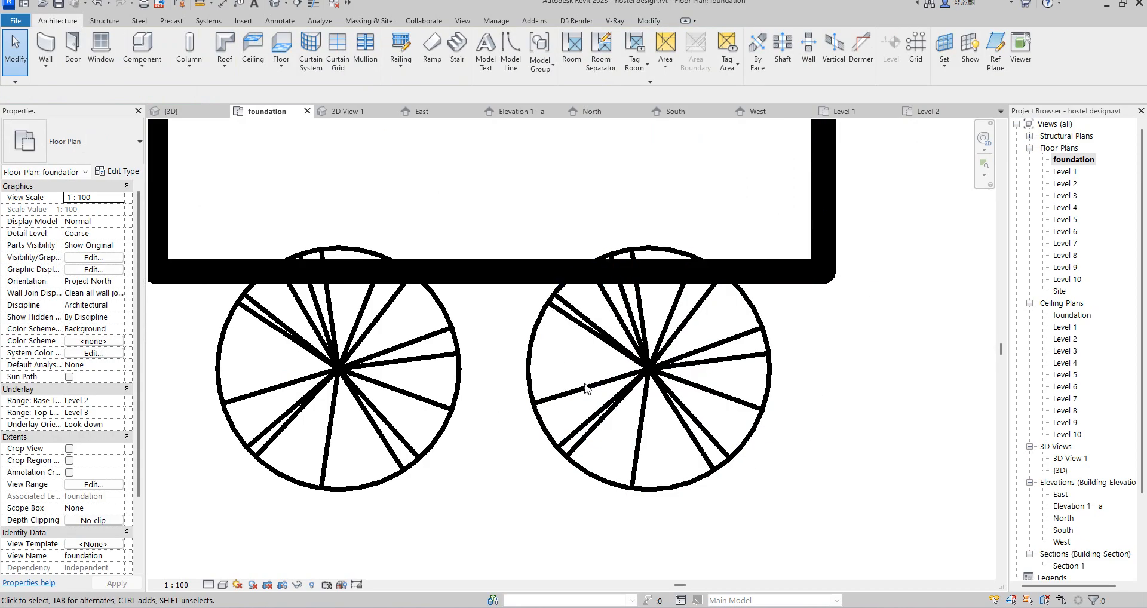
Step: Copy the four grass plants of the left border's short straight part to the matching place around the right border's street light
{"action": "scroll", "coordinate": [585, 383], "scroll_direction": "down", "scroll_amount": 7}
{"action": "scroll", "coordinate": [547, 368], "scroll_direction": "up", "scroll_amount": 3}
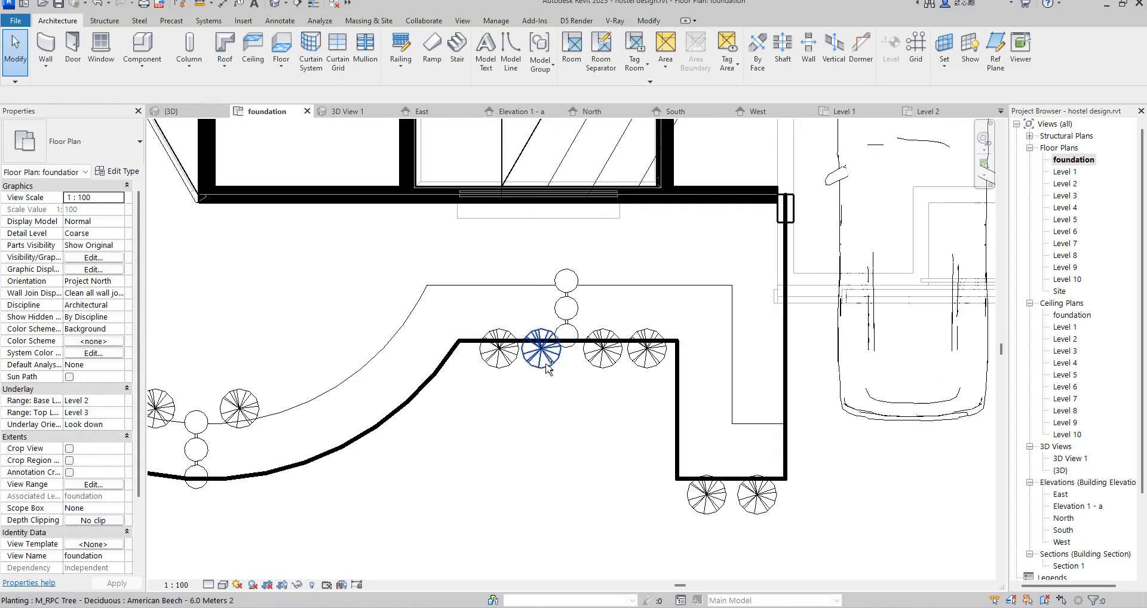
{"action": "left_click", "coordinate": [548, 369]}
{"action": "left_click", "coordinate": [489, 359], "text": "ctrl"}
{"action": "left_click", "coordinate": [600, 367], "text": "ctrl"}
{"action": "left_click", "coordinate": [642, 357], "text": "ctrl"}
{"action": "scroll", "coordinate": [526, 405], "scroll_direction": "down", "scroll_amount": 2}
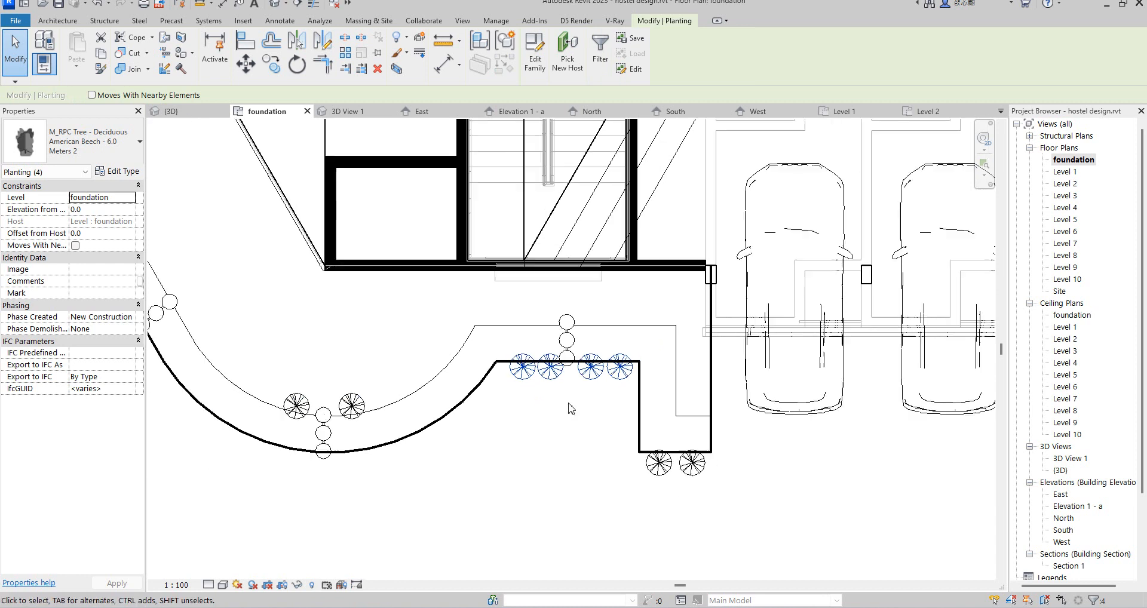
{"action": "left_click", "coordinate": [271, 62]}
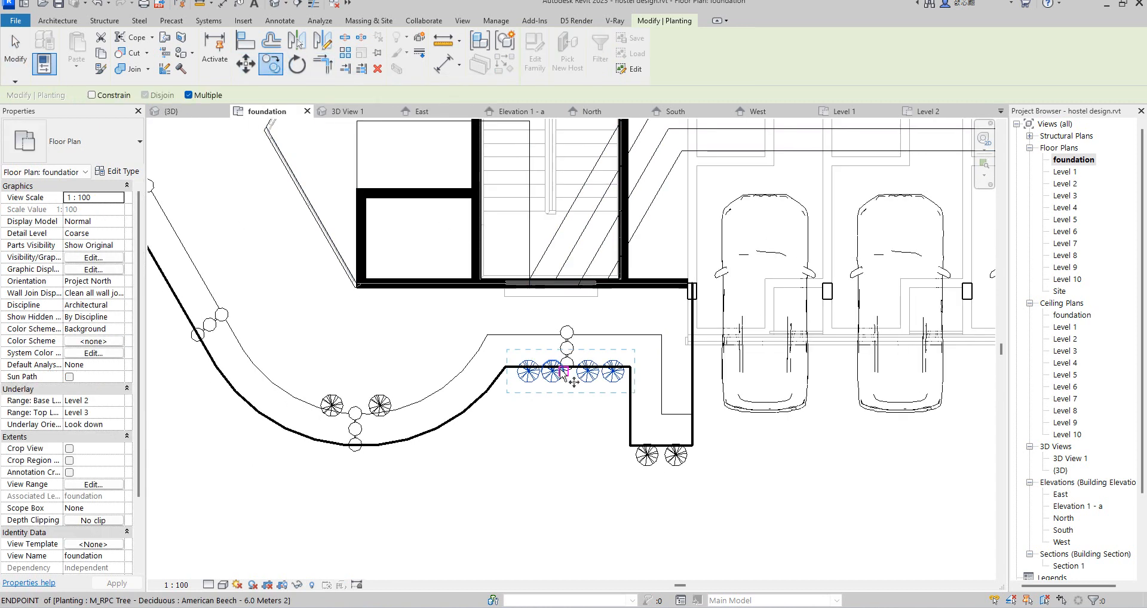
{"action": "left_click", "coordinate": [566, 371]}
{"action": "scroll", "coordinate": [245, 382], "scroll_direction": "down", "scroll_amount": 3}
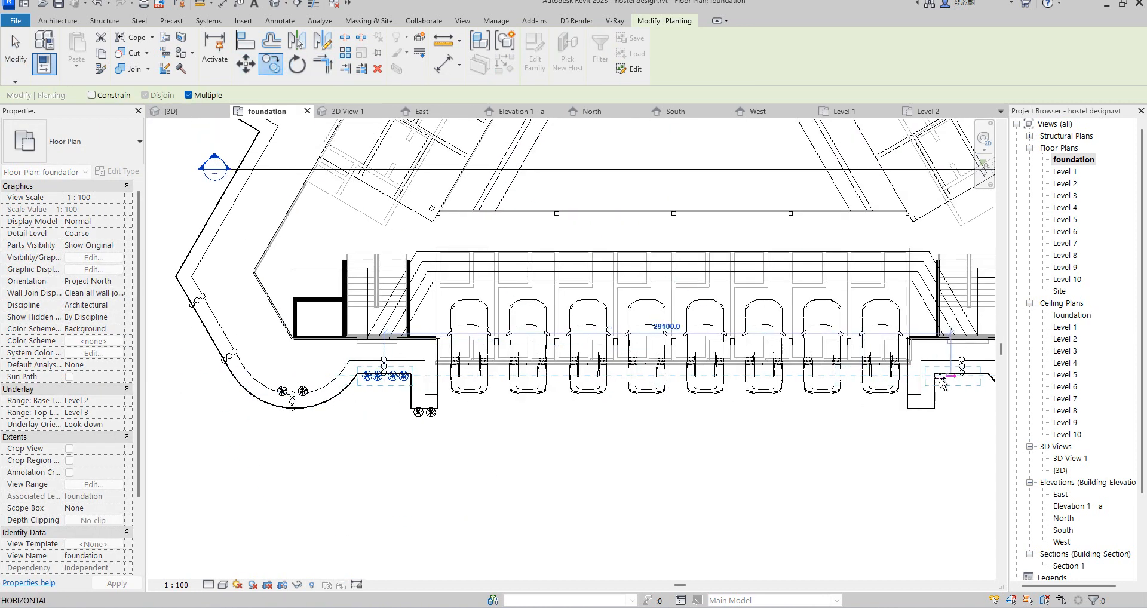
{"action": "scroll", "coordinate": [448, 460], "scroll_direction": "down", "scroll_amount": 2}
{"action": "scroll", "coordinate": [795, 385], "scroll_direction": "up", "scroll_amount": 5}
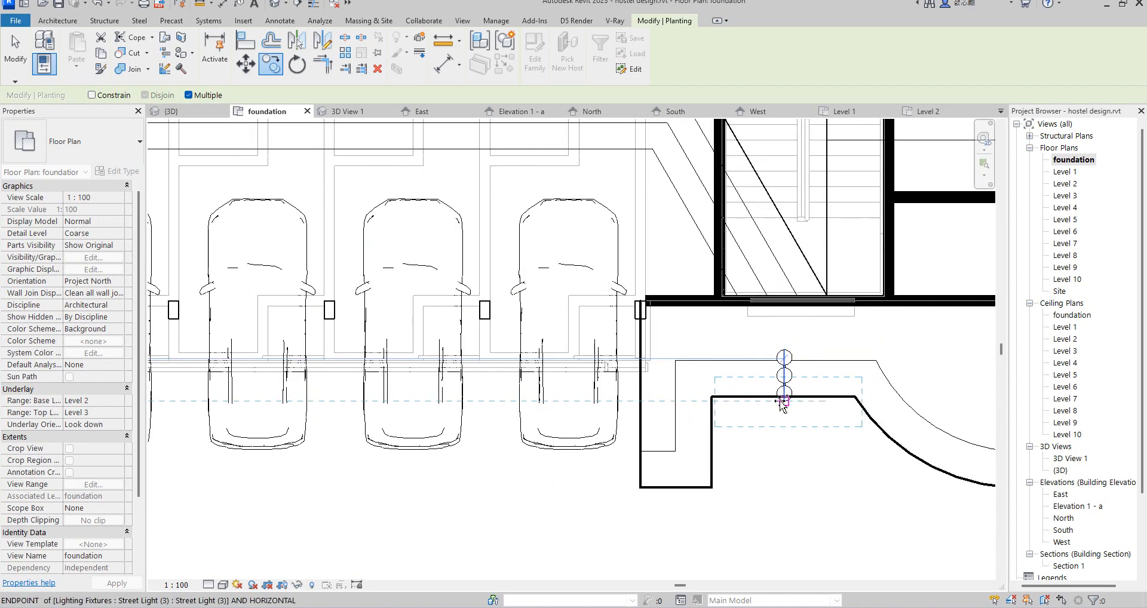
{"action": "scroll", "coordinate": [730, 389], "scroll_direction": "down", "scroll_amount": 3}
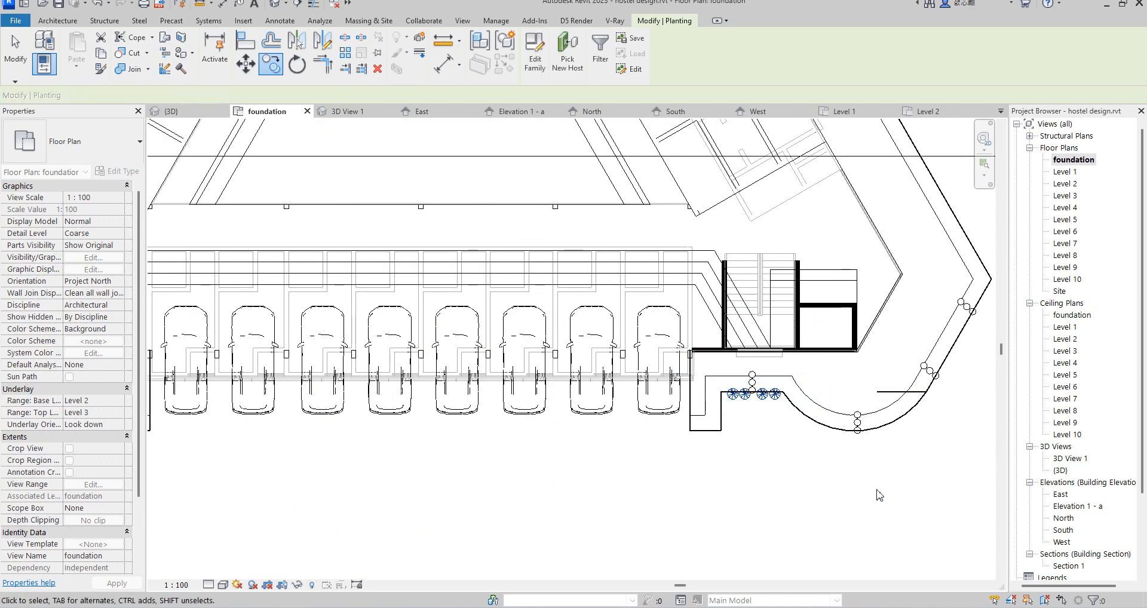
{"action": "key", "text": "Escape"}
Step: Copy the two grass plants beside the left curve's street light to the street light at the bottom of the right curved border
{"action": "scroll", "coordinate": [813, 452], "scroll_direction": "down", "scroll_amount": 3}
{"action": "scroll", "coordinate": [358, 445], "scroll_direction": "up", "scroll_amount": 5}
{"action": "left_click", "coordinate": [430, 416], "text": "ctrl"}
{"action": "key", "text": "c"}
{"action": "key", "text": "o"}
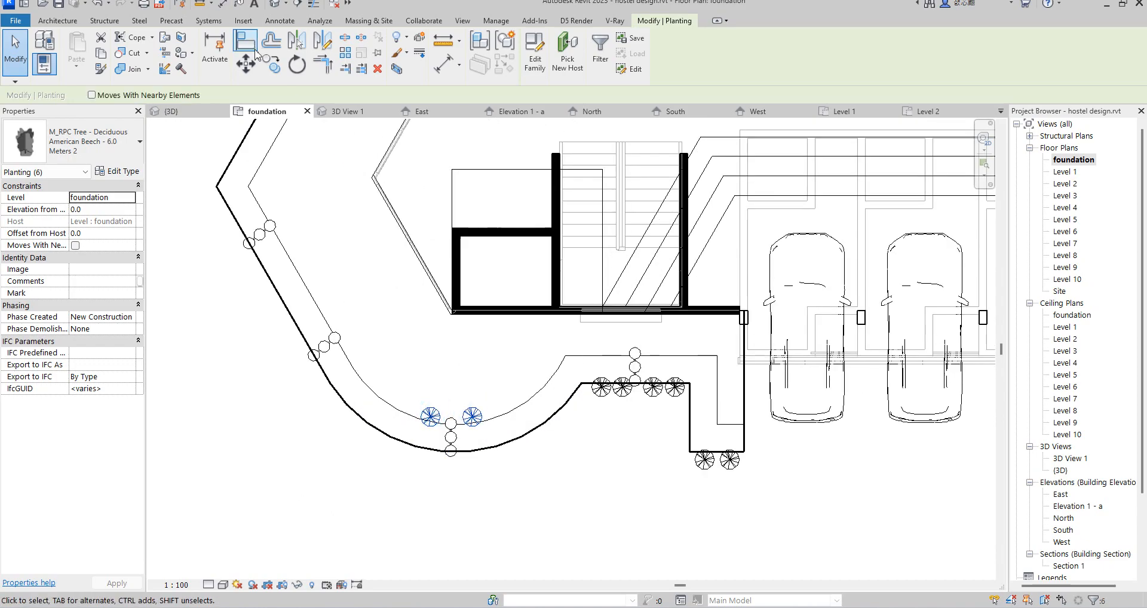
{"action": "left_click", "coordinate": [451, 425]}
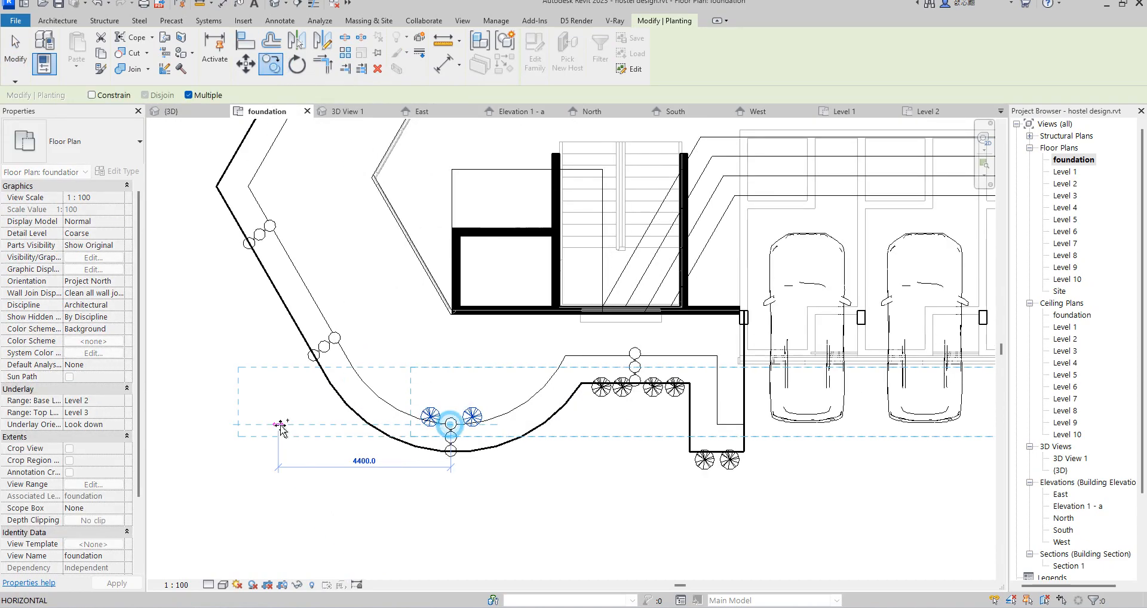
{"action": "scroll", "coordinate": [272, 425], "scroll_direction": "down", "scroll_amount": 4}
{"action": "scroll", "coordinate": [668, 425], "scroll_direction": "up", "scroll_amount": 2}
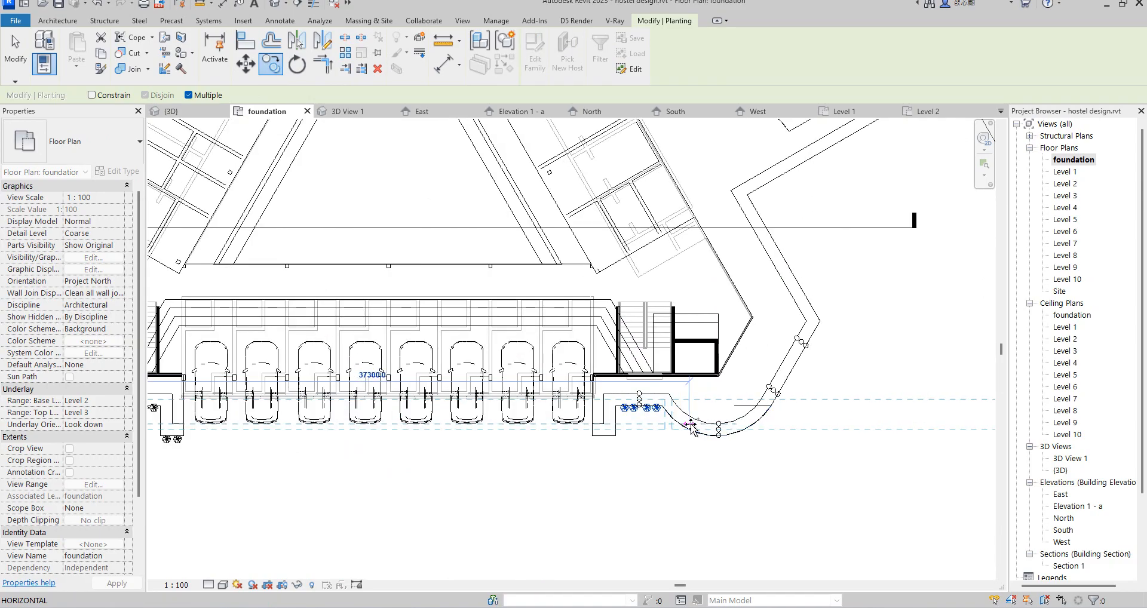
{"action": "scroll", "coordinate": [710, 423], "scroll_direction": "up", "scroll_amount": 2}
{"action": "left_click", "coordinate": [744, 425]}
{"action": "scroll", "coordinate": [703, 421], "scroll_direction": "down", "scroll_amount": 2}
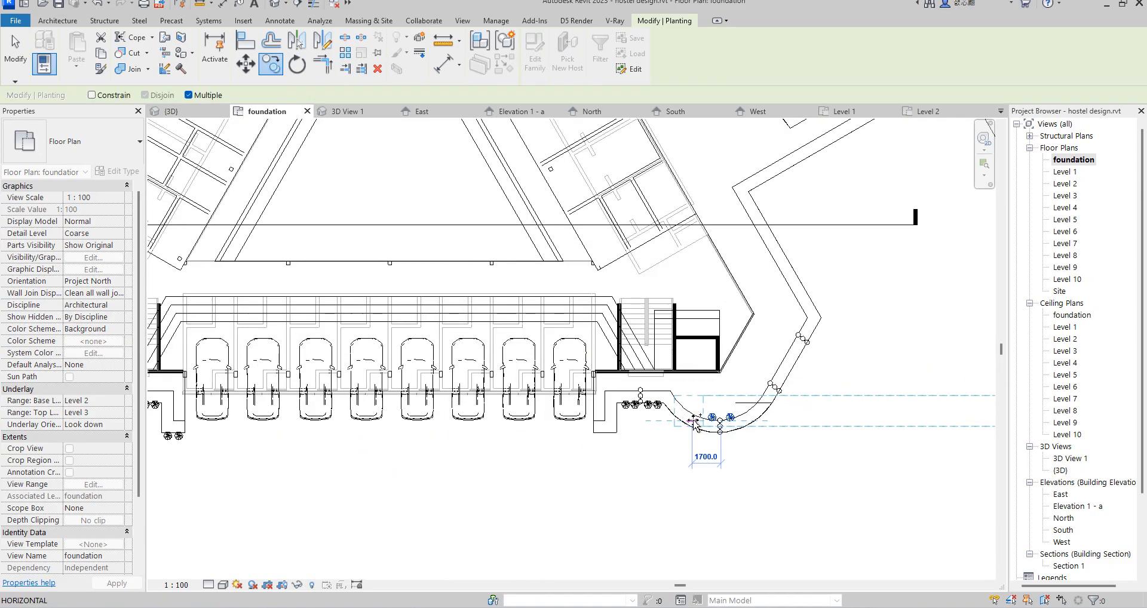
{"action": "key", "text": "Escape"}
{"action": "key", "text": "Escape"}
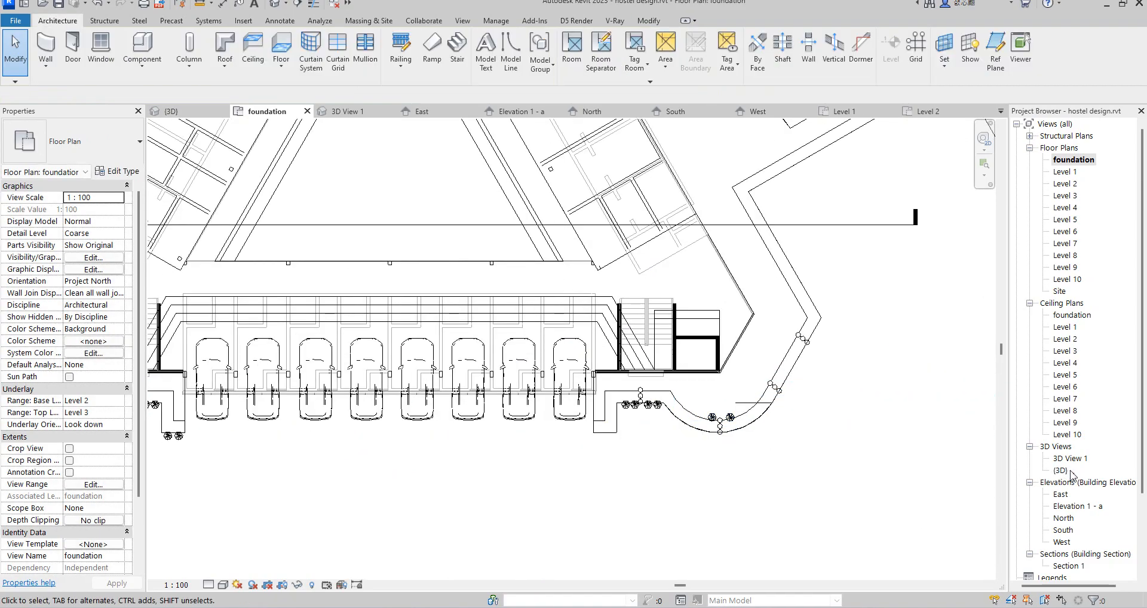
Step: Open the {3D} view and select the two grass plants beside the street light on the right curved border
{"action": "double_click", "coordinate": [1069, 471]}
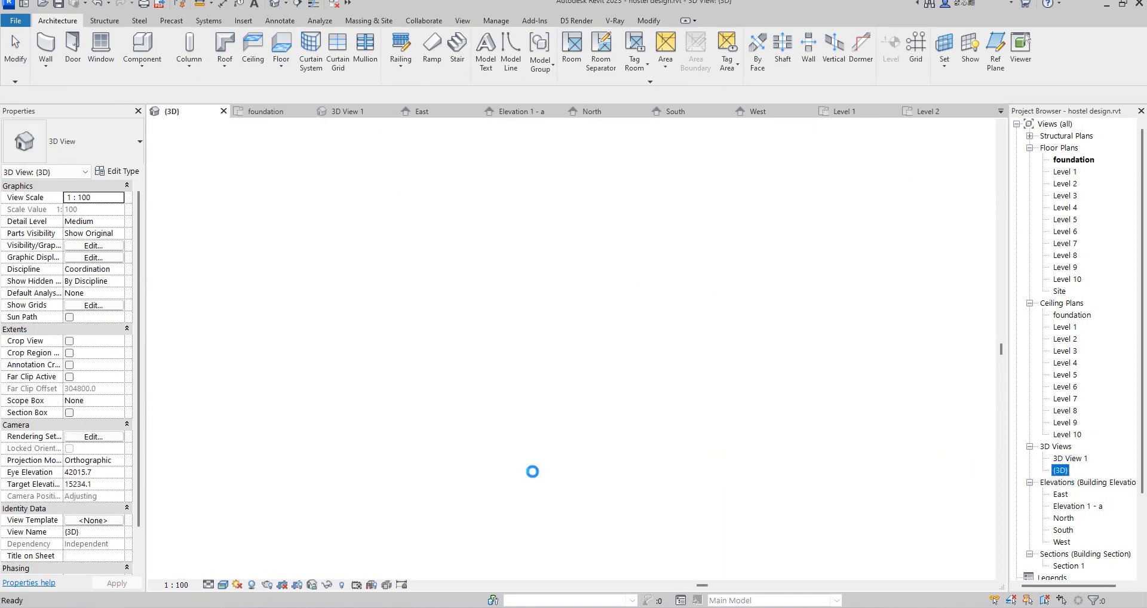
{"action": "scroll", "coordinate": [711, 435], "scroll_direction": "up", "scroll_amount": 6}
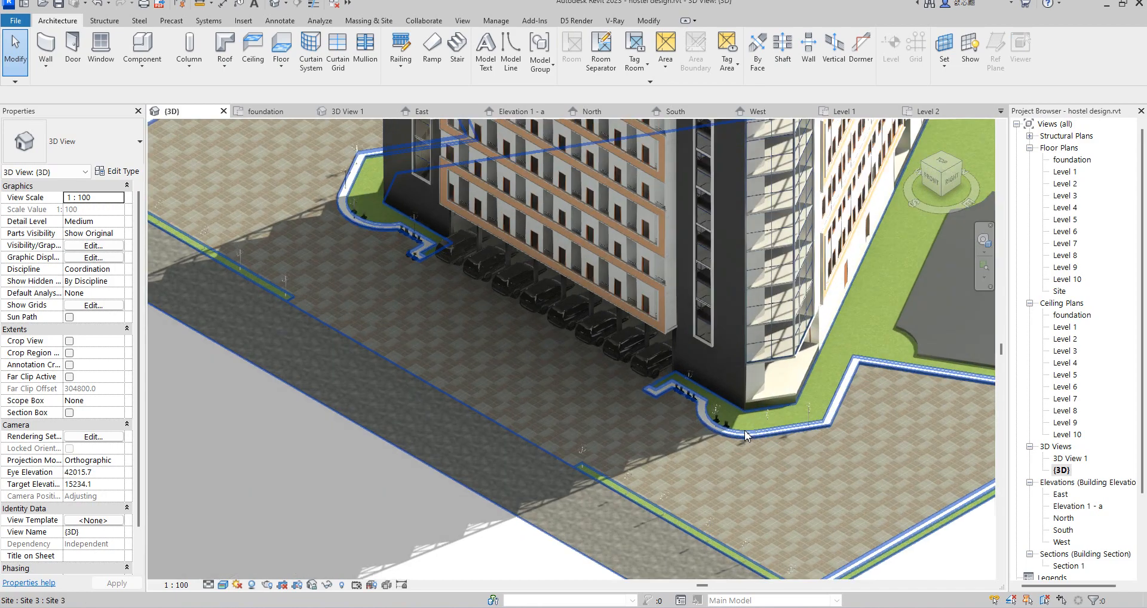
{"action": "scroll", "coordinate": [711, 434], "scroll_direction": "up", "scroll_amount": 2}
{"action": "scroll", "coordinate": [667, 387], "scroll_direction": "up", "scroll_amount": 2}
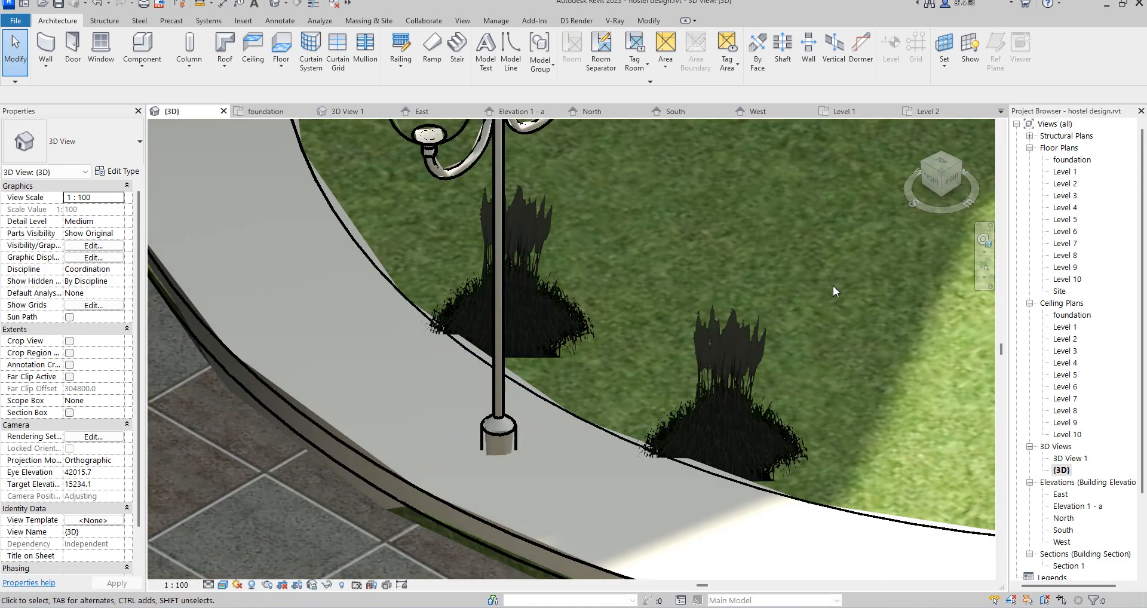
{"action": "scroll", "coordinate": [736, 422], "scroll_direction": "up", "scroll_amount": 2}
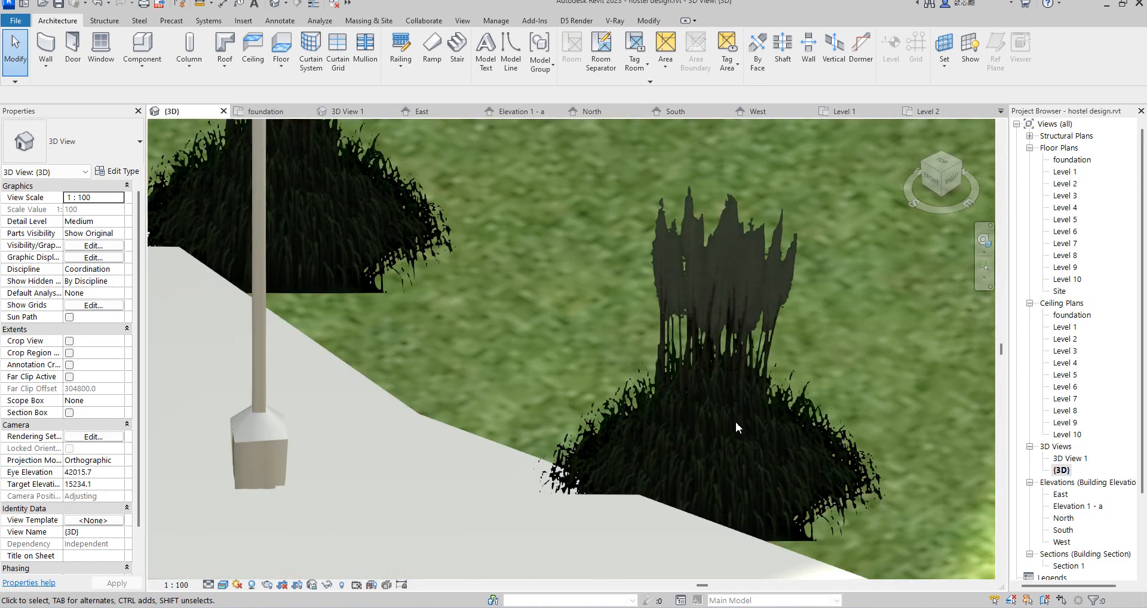
{"action": "left_click", "coordinate": [758, 261]}
{"action": "scroll", "coordinate": [754, 256], "scroll_direction": "down", "scroll_amount": 4}
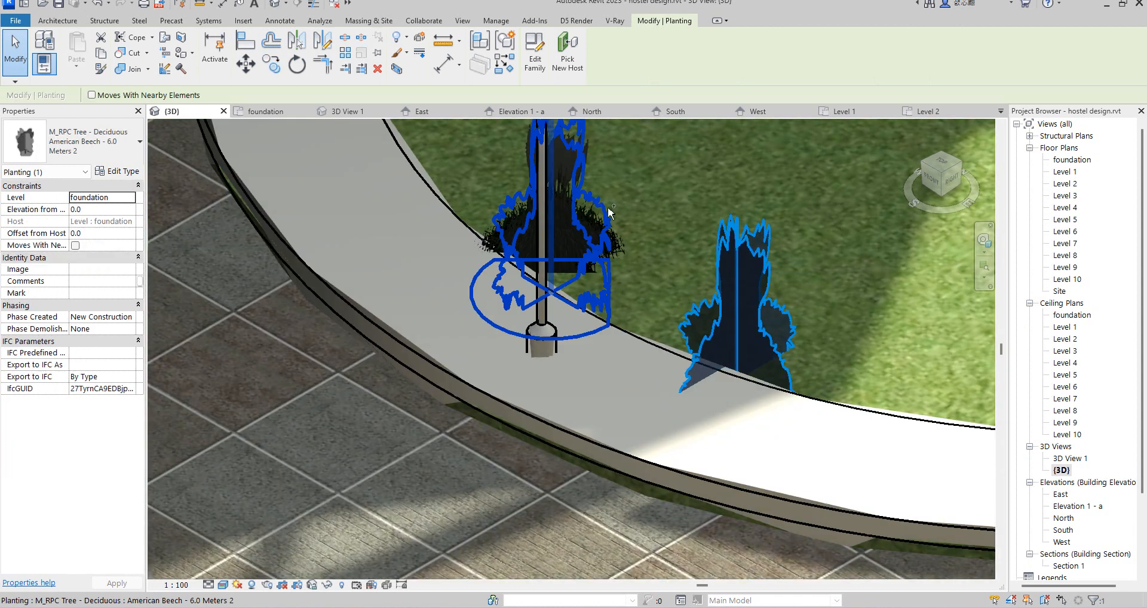
{"action": "left_click", "coordinate": [681, 353], "text": "ctrl"}
{"action": "scroll", "coordinate": [692, 364], "scroll_direction": "down", "scroll_amount": 4}
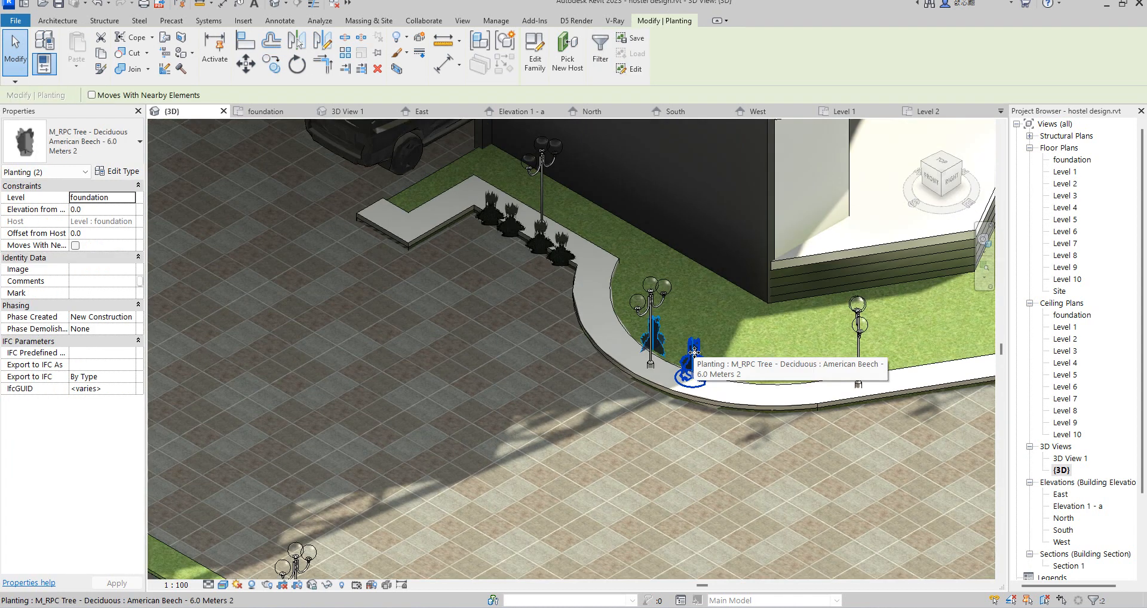
{"action": "scroll", "coordinate": [700, 374], "scroll_direction": "up", "scroll_amount": 2}
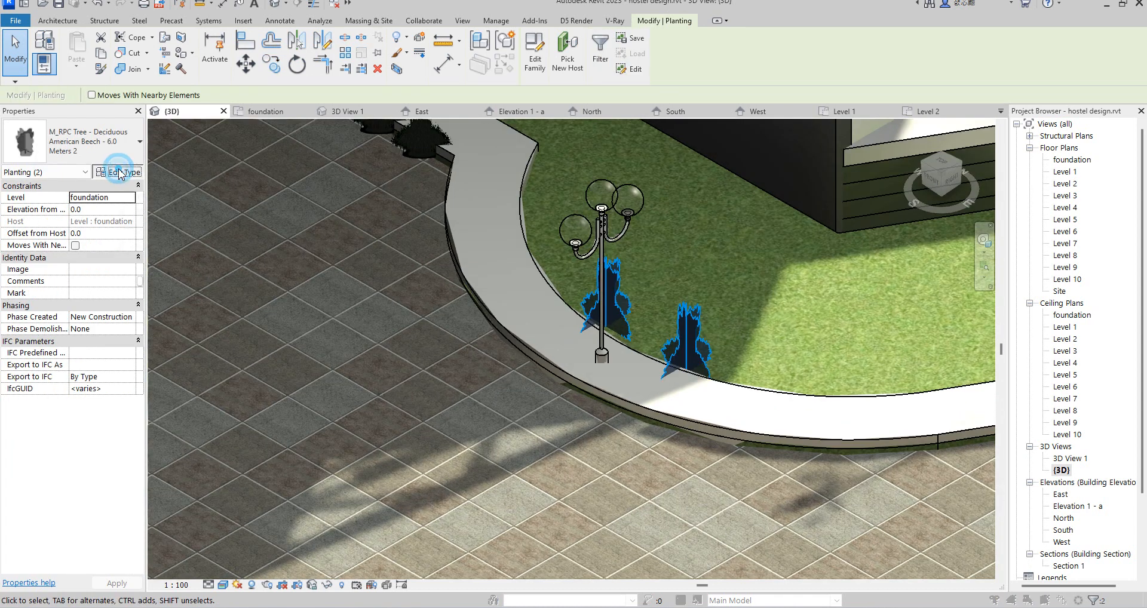
Step: Duplicate the selected plants' type, set its render appearance to Rhododendron, and accept the type properties
{"action": "left_click", "coordinate": [117, 172]}
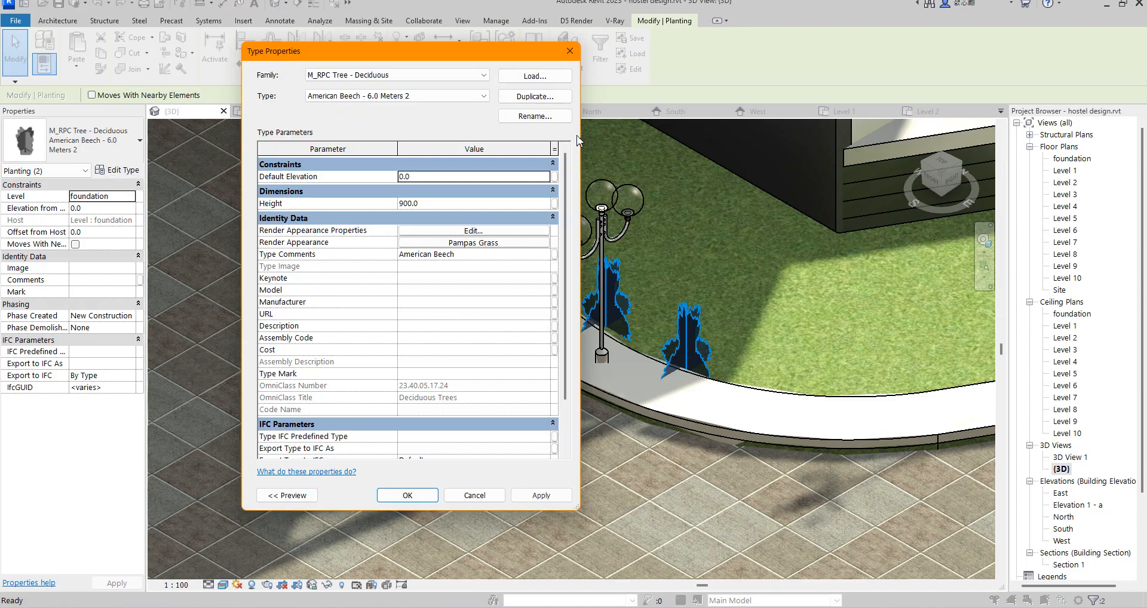
{"action": "left_click", "coordinate": [527, 98]}
{"action": "left_click", "coordinate": [419, 311]}
{"action": "left_click", "coordinate": [486, 242]}
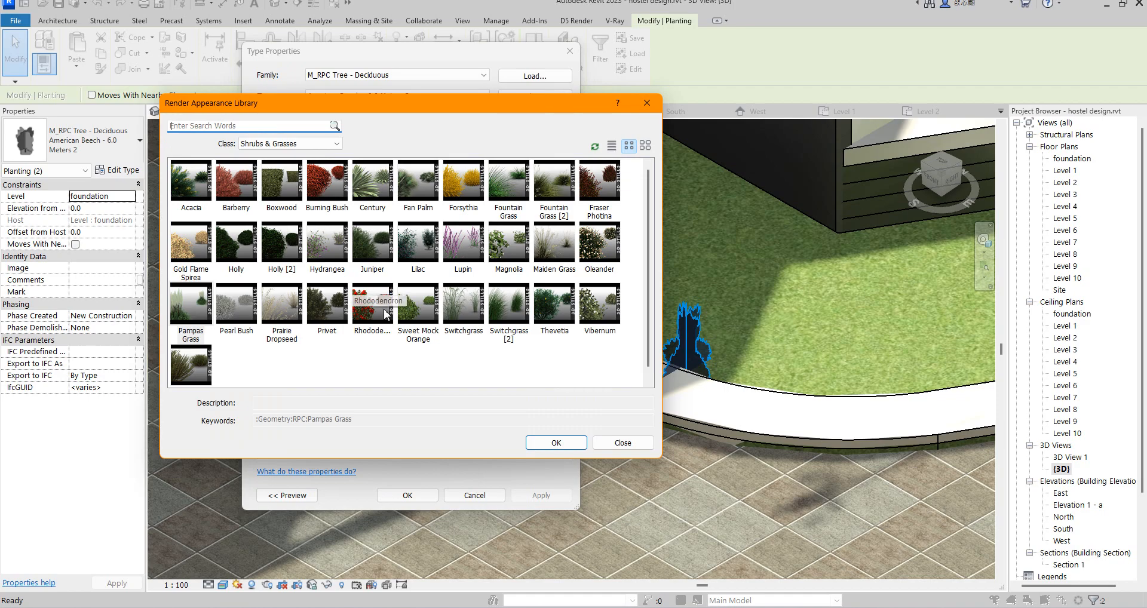
{"action": "left_click", "coordinate": [367, 308]}
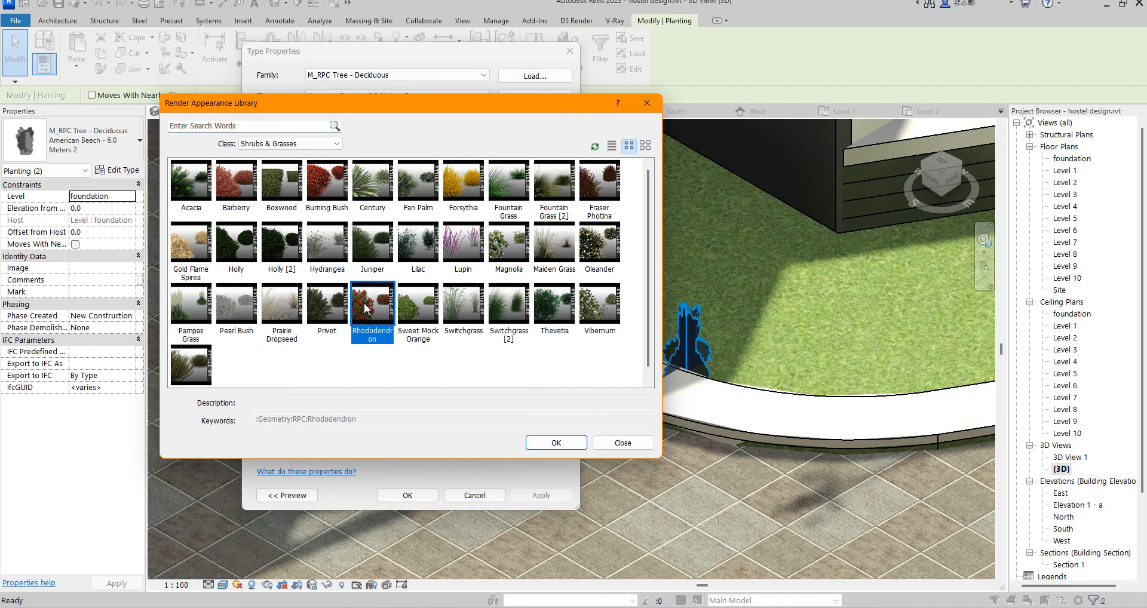
{"action": "left_click", "coordinate": [557, 441]}
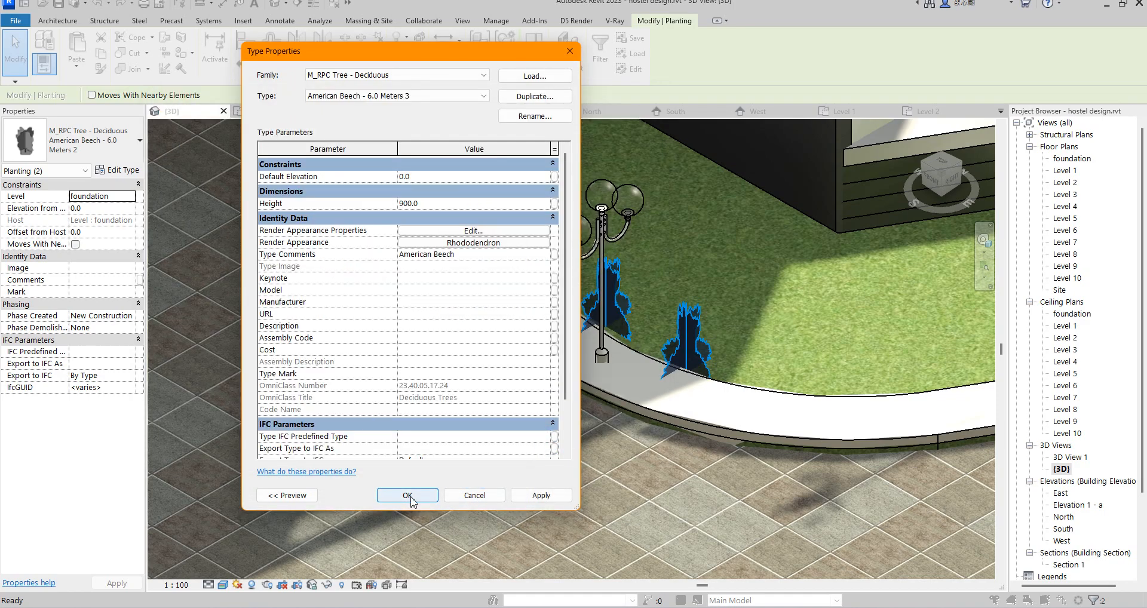
{"action": "left_click", "coordinate": [406, 495]}
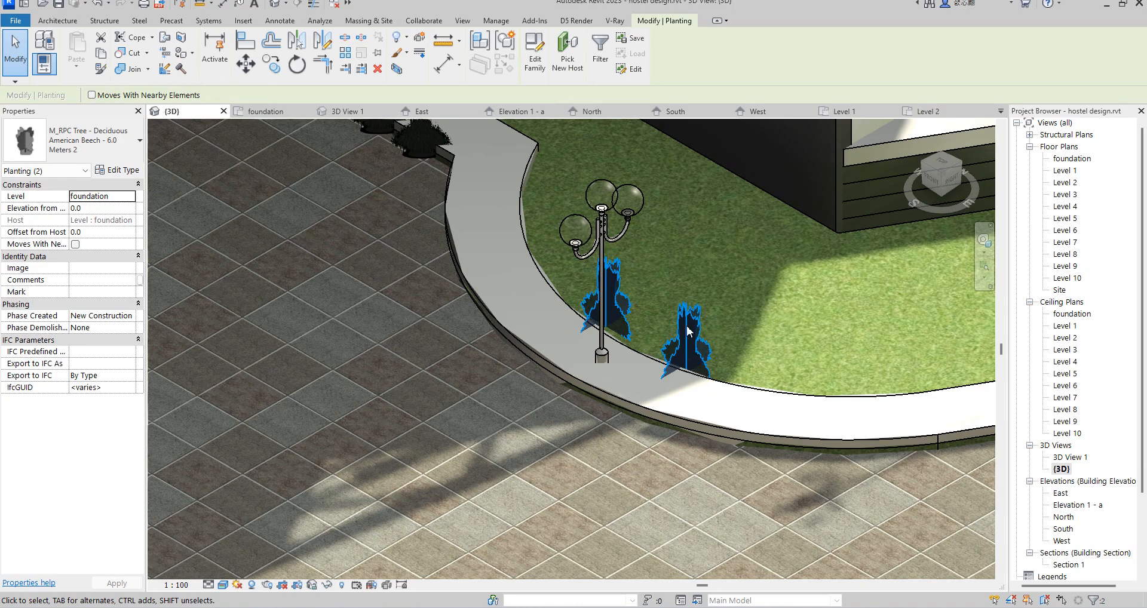
{"action": "left_click", "coordinate": [590, 487]}
Step: Set the elevation from level of the two rhododendron plants on the right curved border to 250
{"action": "scroll", "coordinate": [775, 313], "scroll_direction": "up", "scroll_amount": 3}
{"action": "scroll", "coordinate": [692, 335], "scroll_direction": "up", "scroll_amount": 1}
{"action": "scroll", "coordinate": [691, 335], "scroll_direction": "down", "scroll_amount": 7}
{"action": "scroll", "coordinate": [691, 335], "scroll_direction": "down", "scroll_amount": 4}
{"action": "scroll", "coordinate": [682, 336], "scroll_direction": "up", "scroll_amount": 7}
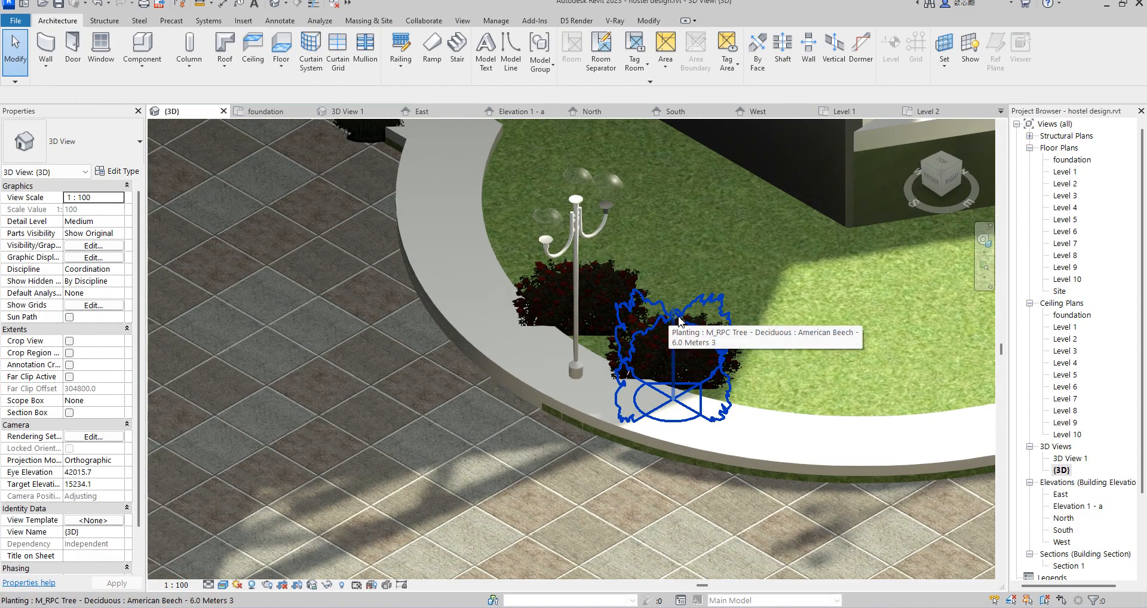
{"action": "left_click", "coordinate": [686, 318]}
{"action": "left_click", "coordinate": [617, 297], "text": "ctrl"}
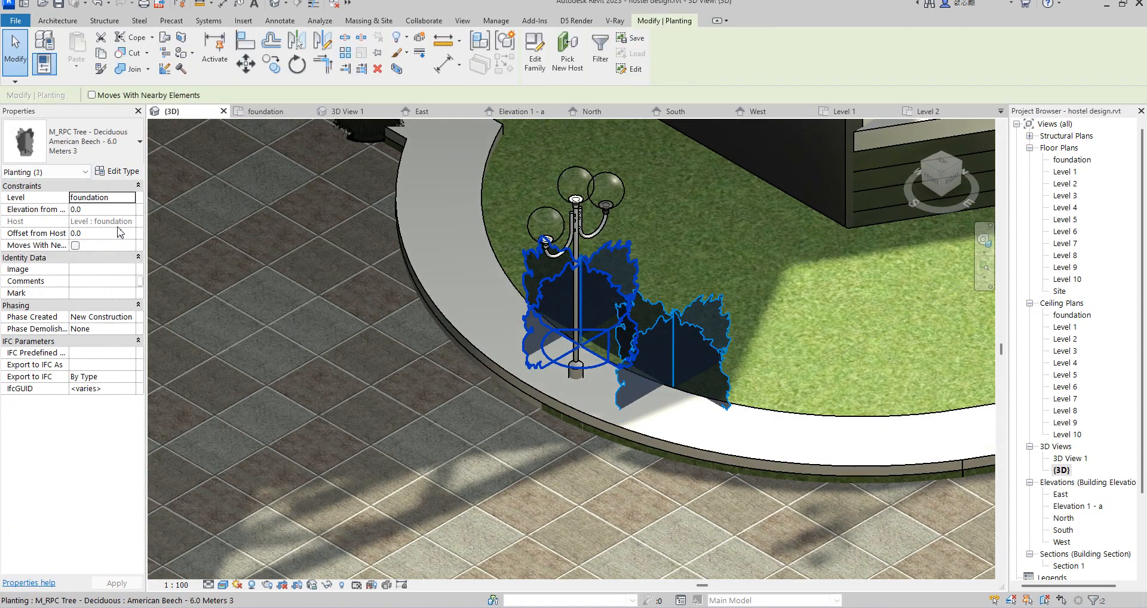
{"action": "left_click", "coordinate": [128, 212]}
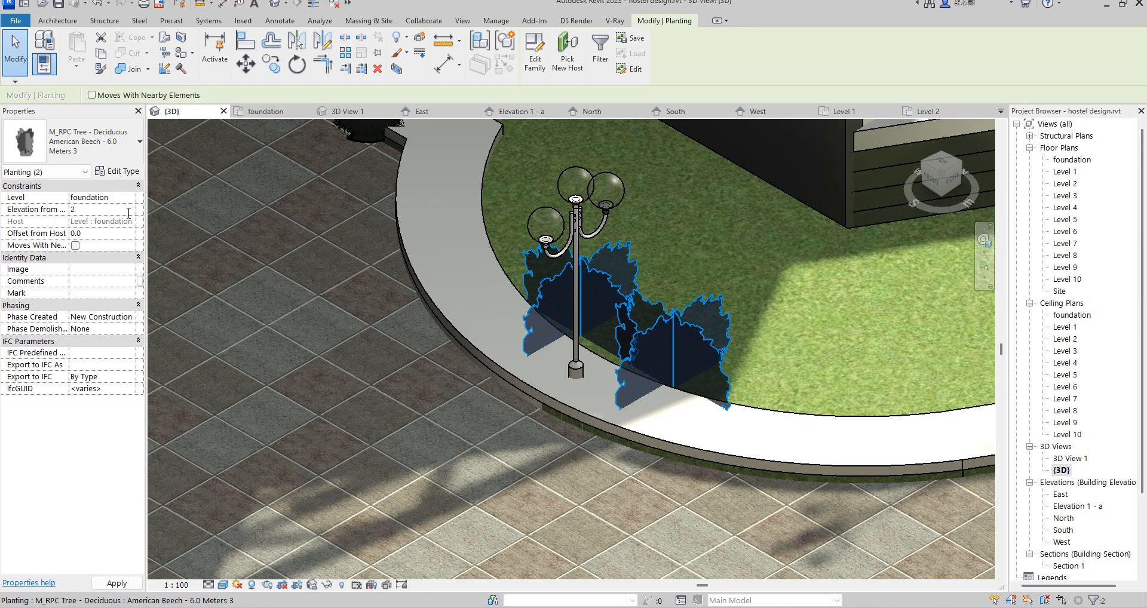
{"action": "key", "text": "Return"}
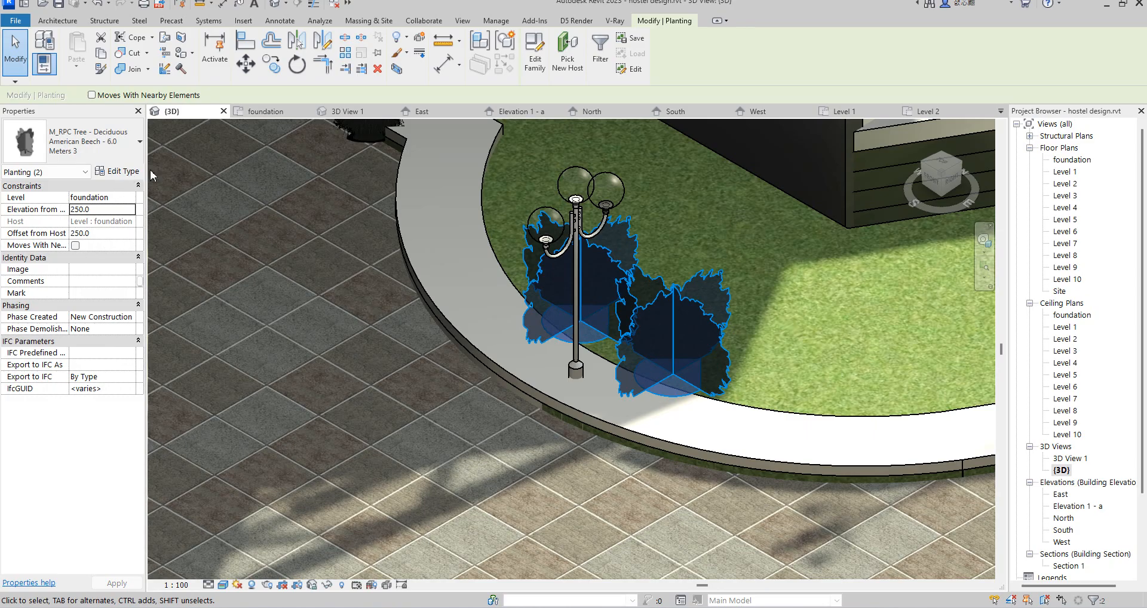
Step: Set the height of the rhododendron plants' type to 1000 and deselect the plants
{"action": "left_click", "coordinate": [133, 172]}
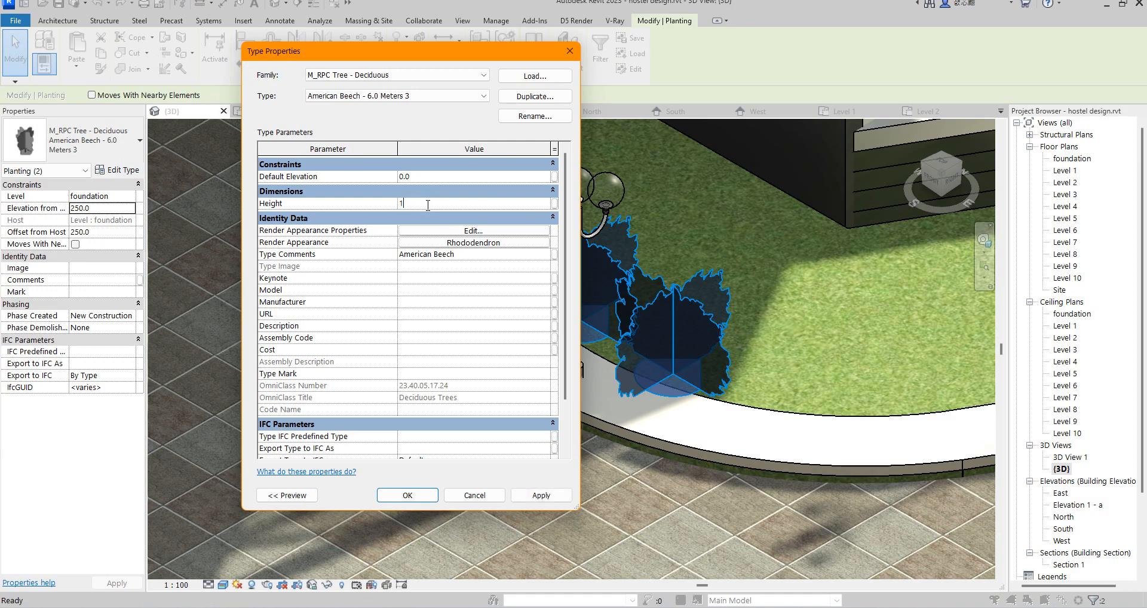
{"action": "left_click", "coordinate": [407, 495]}
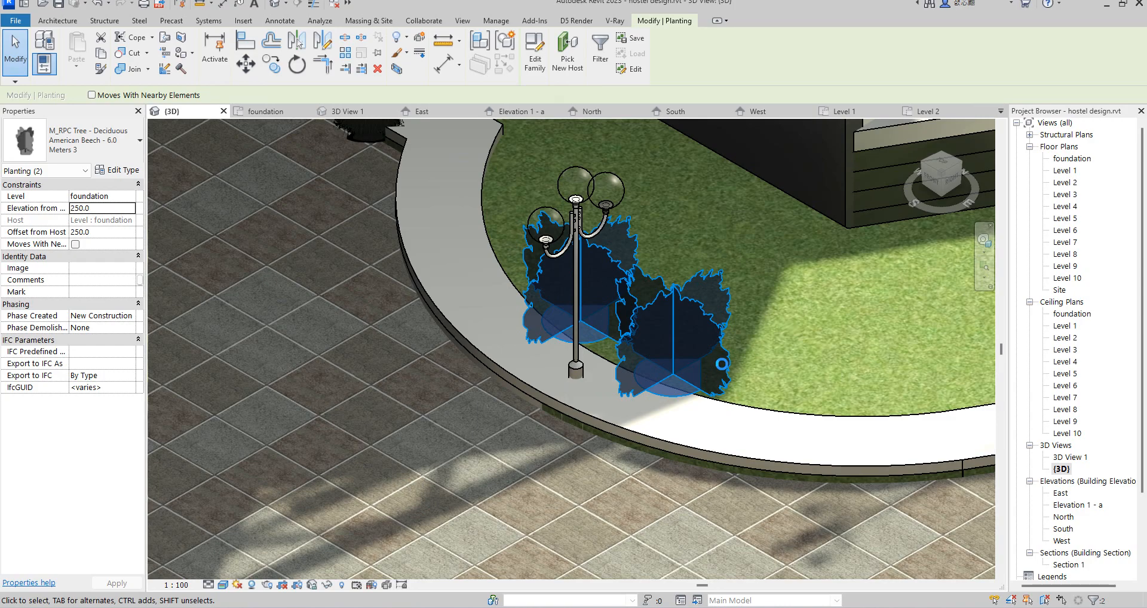
{"action": "key", "text": "Escape"}
Step: Examine the planting along both borders, the front strips with street lights, and the whole site from another side in 3D
{"action": "scroll", "coordinate": [547, 450], "scroll_direction": "down", "scroll_amount": 3}
{"action": "scroll", "coordinate": [631, 417], "scroll_direction": "down", "scroll_amount": 5}
{"action": "scroll", "coordinate": [666, 466], "scroll_direction": "down", "scroll_amount": 3}
{"action": "scroll", "coordinate": [669, 478], "scroll_direction": "up", "scroll_amount": 2}
{"action": "scroll", "coordinate": [634, 503], "scroll_direction": "up", "scroll_amount": 2}
{"action": "scroll", "coordinate": [909, 508], "scroll_direction": "up", "scroll_amount": 3}
{"action": "scroll", "coordinate": [625, 451], "scroll_direction": "down", "scroll_amount": 3}
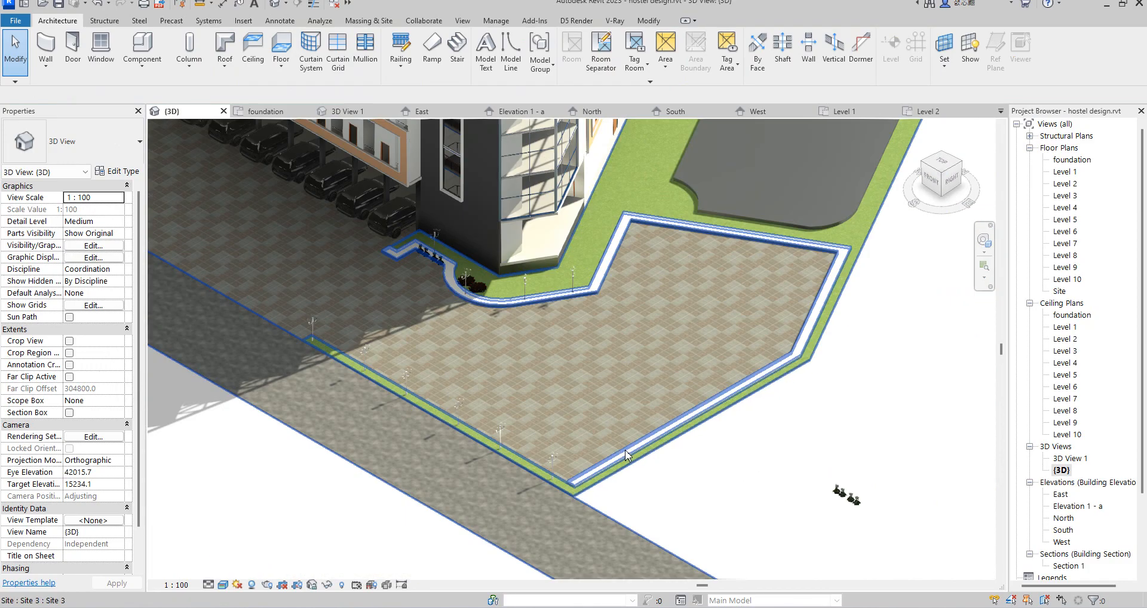
{"action": "scroll", "coordinate": [672, 467], "scroll_direction": "down", "scroll_amount": 1}
{"action": "scroll", "coordinate": [855, 504], "scroll_direction": "up", "scroll_amount": 2}
{"action": "scroll", "coordinate": [777, 502], "scroll_direction": "up", "scroll_amount": 2}
{"action": "scroll", "coordinate": [799, 478], "scroll_direction": "down", "scroll_amount": 5}
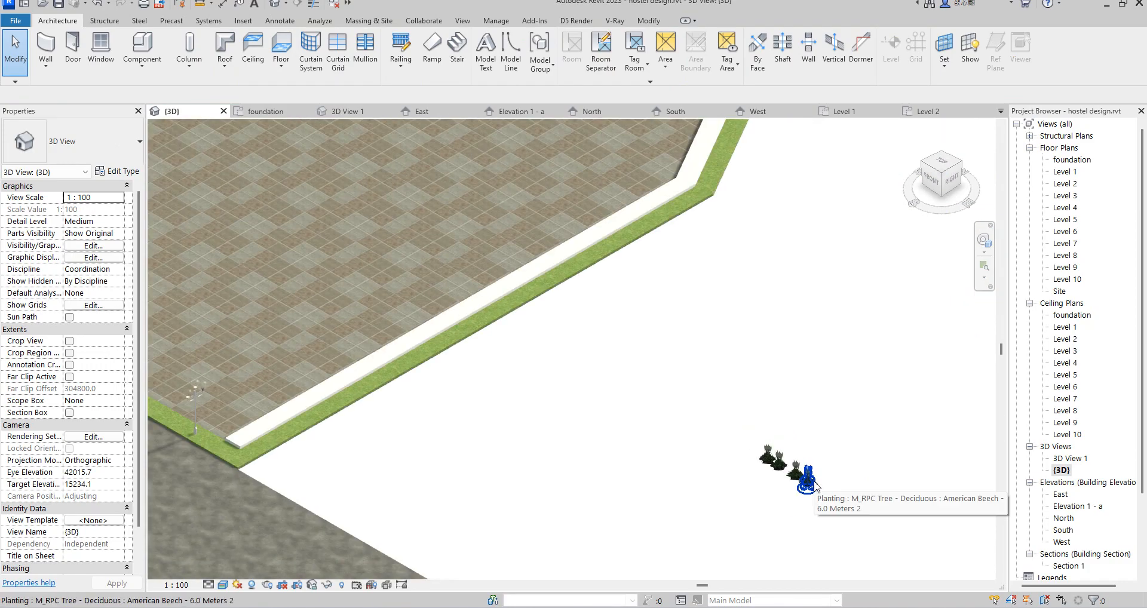
{"action": "scroll", "coordinate": [370, 227], "scroll_direction": "up", "scroll_amount": 4}
{"action": "scroll", "coordinate": [476, 307], "scroll_direction": "up", "scroll_amount": 3}
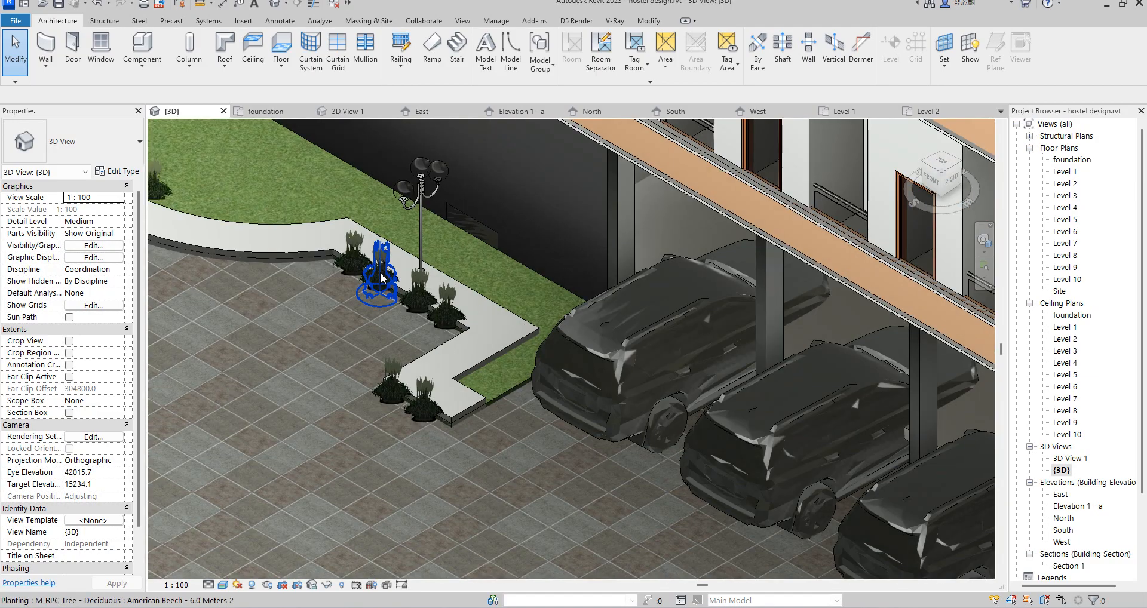
{"action": "scroll", "coordinate": [523, 312], "scroll_direction": "down", "scroll_amount": 6}
{"action": "scroll", "coordinate": [417, 344], "scroll_direction": "up", "scroll_amount": 6}
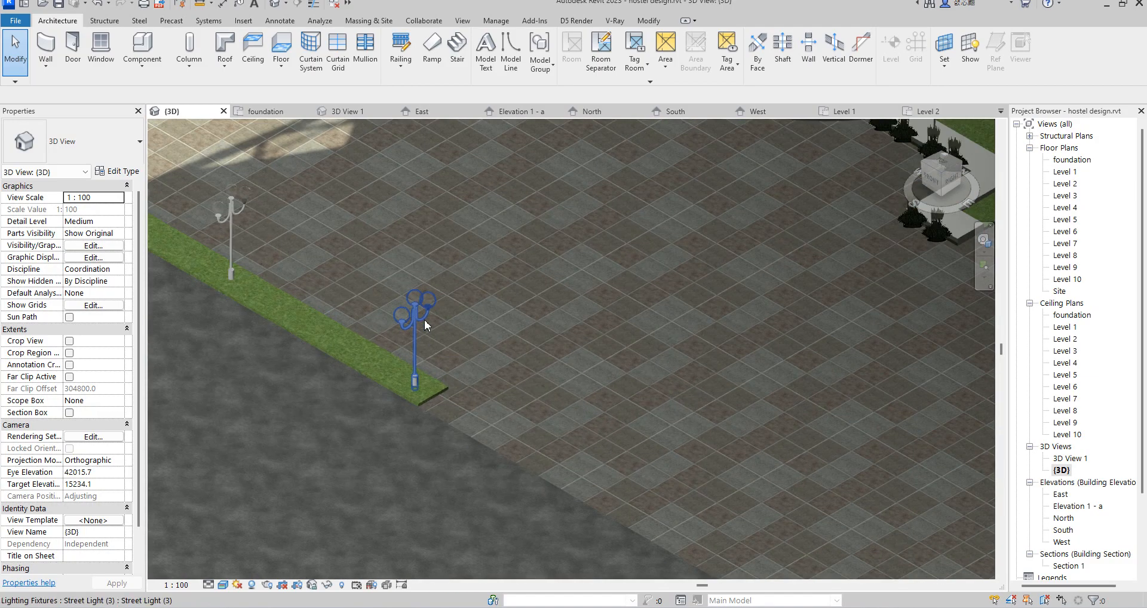
{"action": "scroll", "coordinate": [507, 386], "scroll_direction": "down", "scroll_amount": 6}
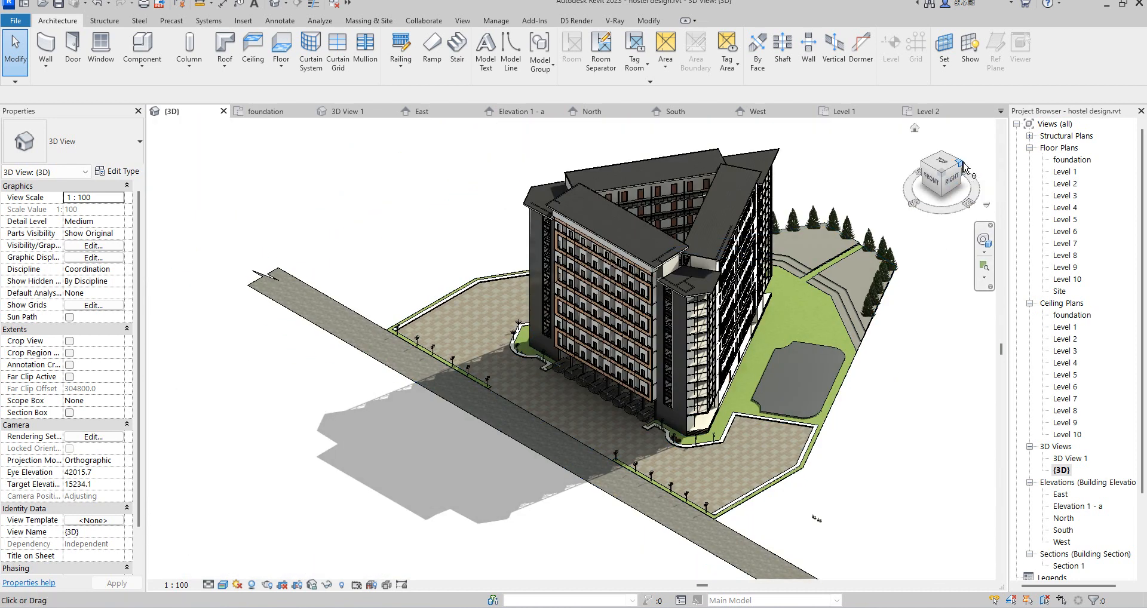
{"action": "mouse_move", "coordinate": [951, 170]}
{"action": "left_mouse_down"}
{"action": "mouse_move", "coordinate": [952, 188]}
{"action": "mouse_move", "coordinate": [440, 199]}
{"action": "mouse_move", "coordinate": [443, 185]}
{"action": "left_mouse_up"}
{"action": "scroll", "coordinate": [717, 435], "scroll_direction": "up", "scroll_amount": 3}
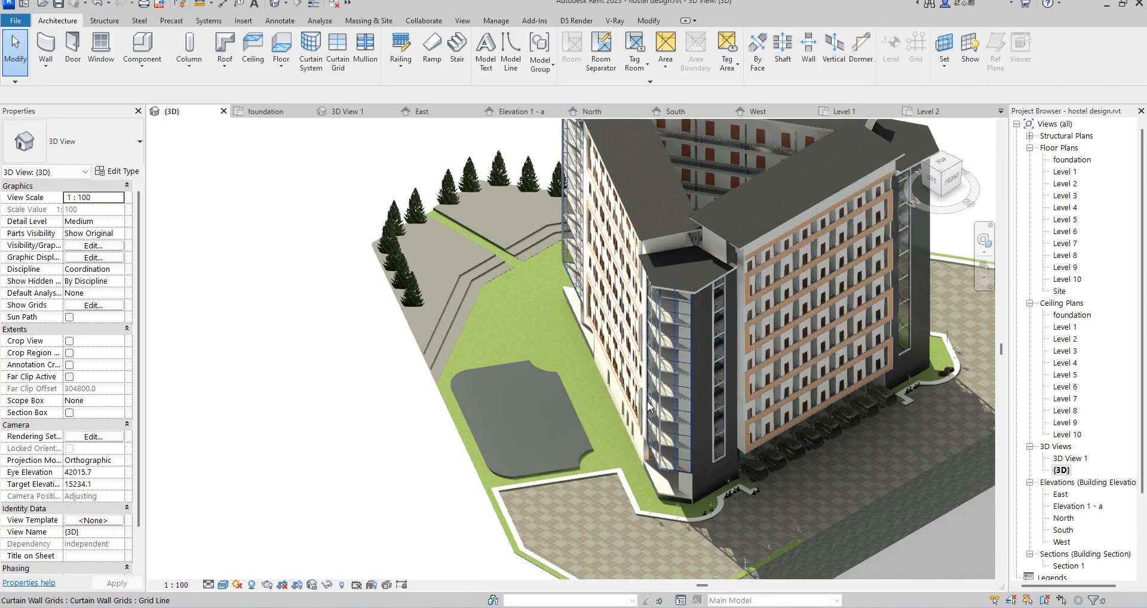
Step: Examine the hostel's left side in 3D, covering the terraced tree area, lawn, dark court slab and bordered front paving
{"action": "scroll", "coordinate": [718, 435], "scroll_direction": "down", "scroll_amount": 4}
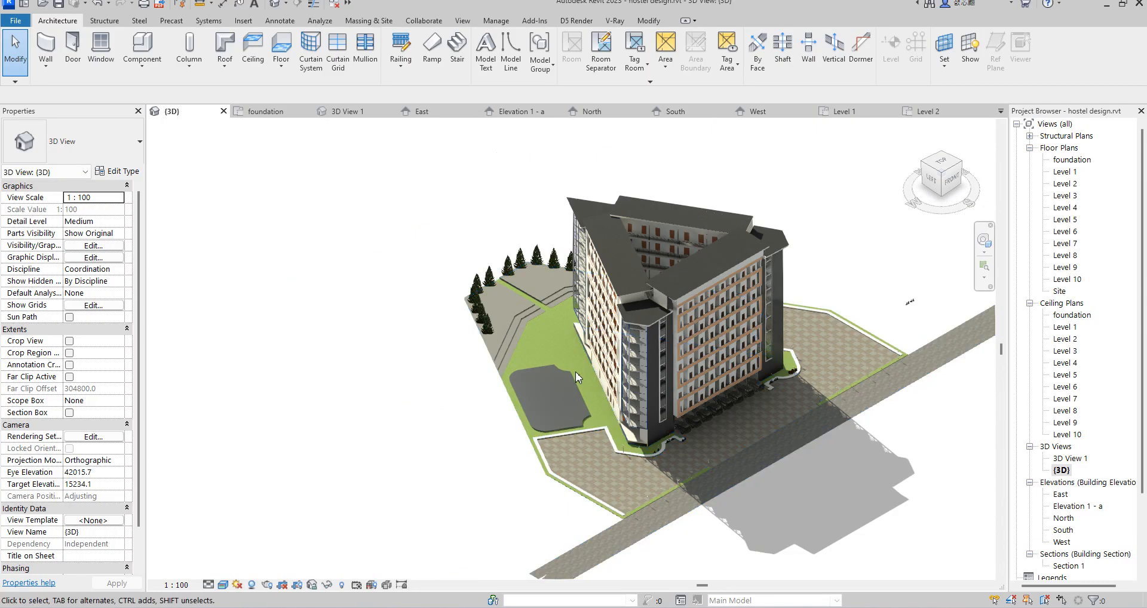
{"action": "left_click", "coordinate": [944, 174]}
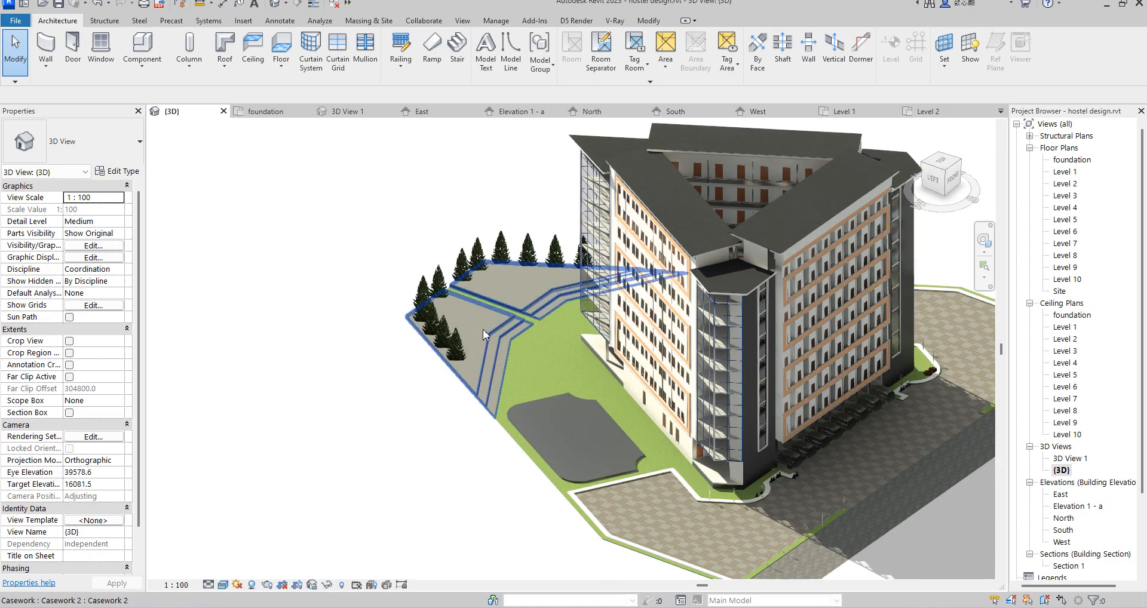
{"action": "scroll", "coordinate": [598, 359], "scroll_direction": "up", "scroll_amount": 5}
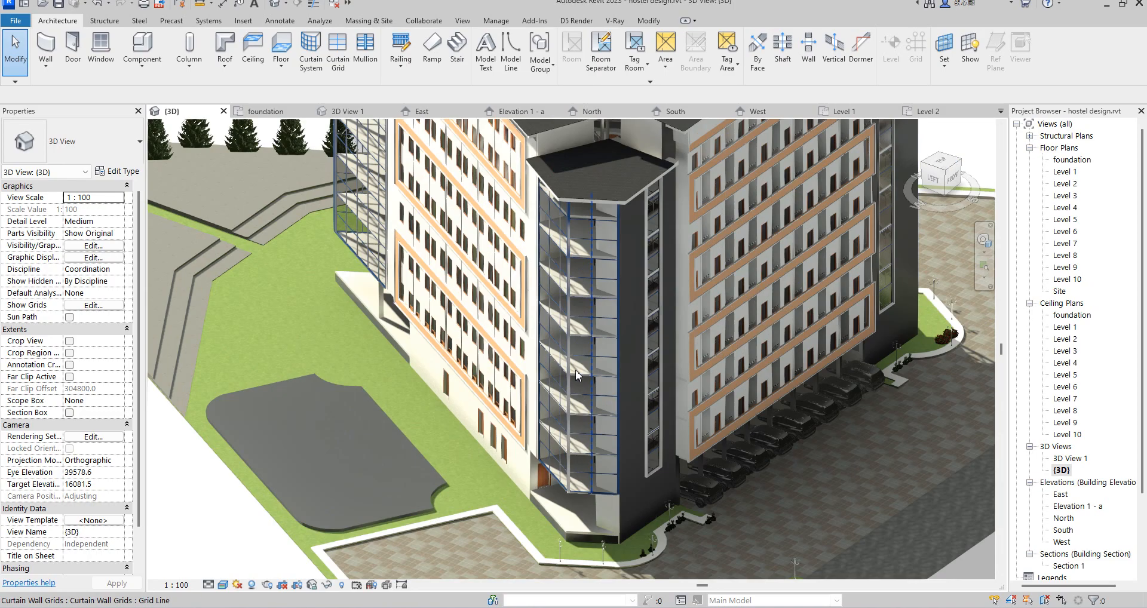
{"action": "scroll", "coordinate": [575, 307], "scroll_direction": "down", "scroll_amount": 4}
{"action": "scroll", "coordinate": [484, 413], "scroll_direction": "up", "scroll_amount": 2}
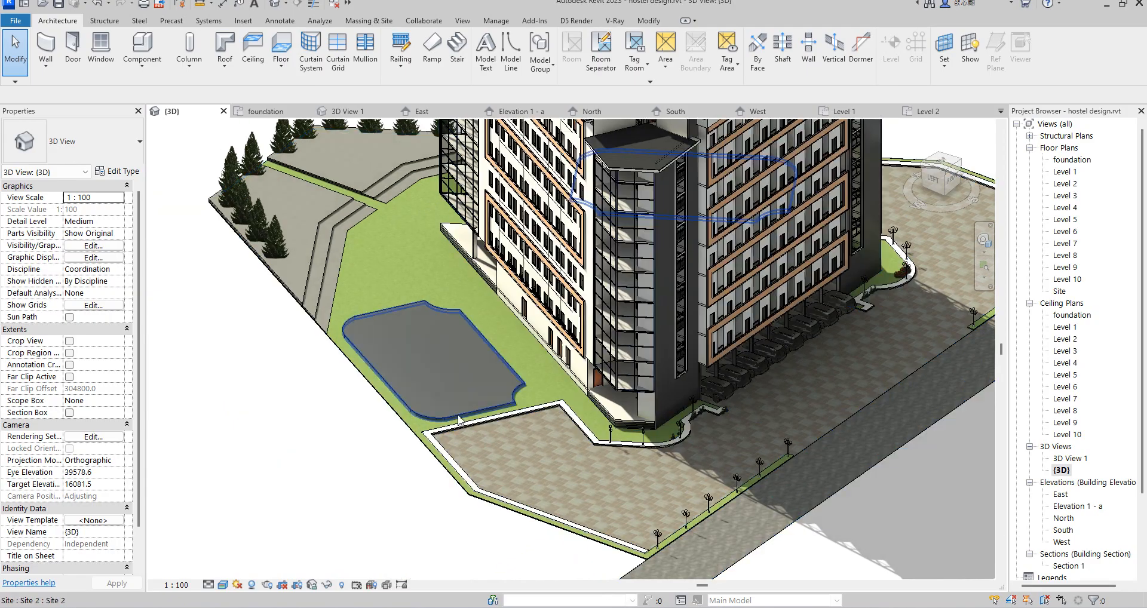
{"action": "scroll", "coordinate": [413, 408], "scroll_direction": "down", "scroll_amount": 4}
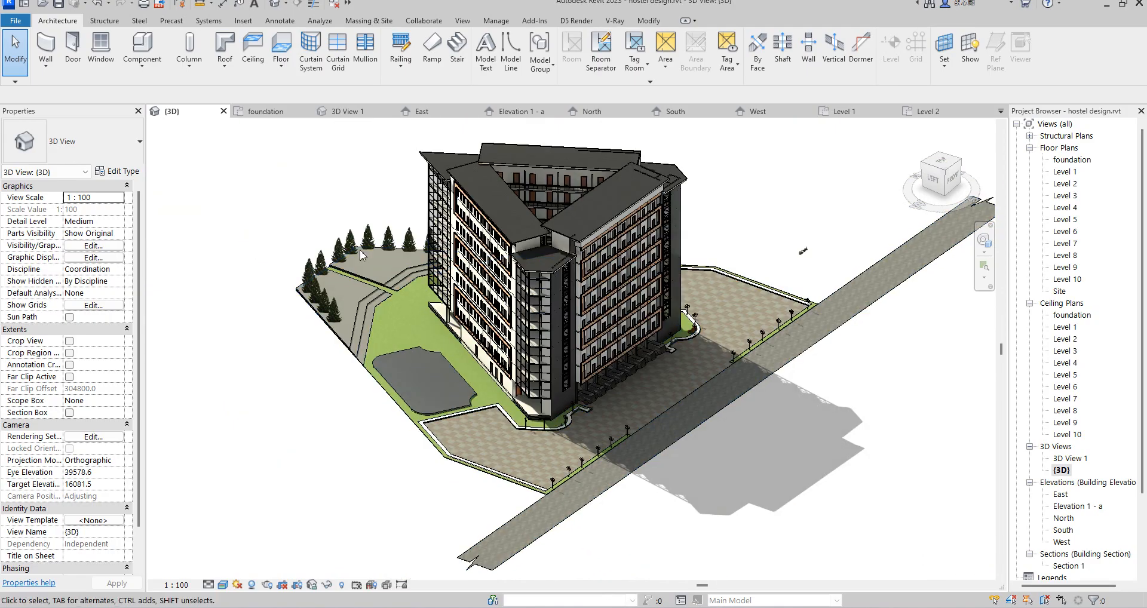
{"action": "scroll", "coordinate": [356, 295], "scroll_direction": "up", "scroll_amount": 4}
{"action": "scroll", "coordinate": [402, 320], "scroll_direction": "down", "scroll_amount": 2}
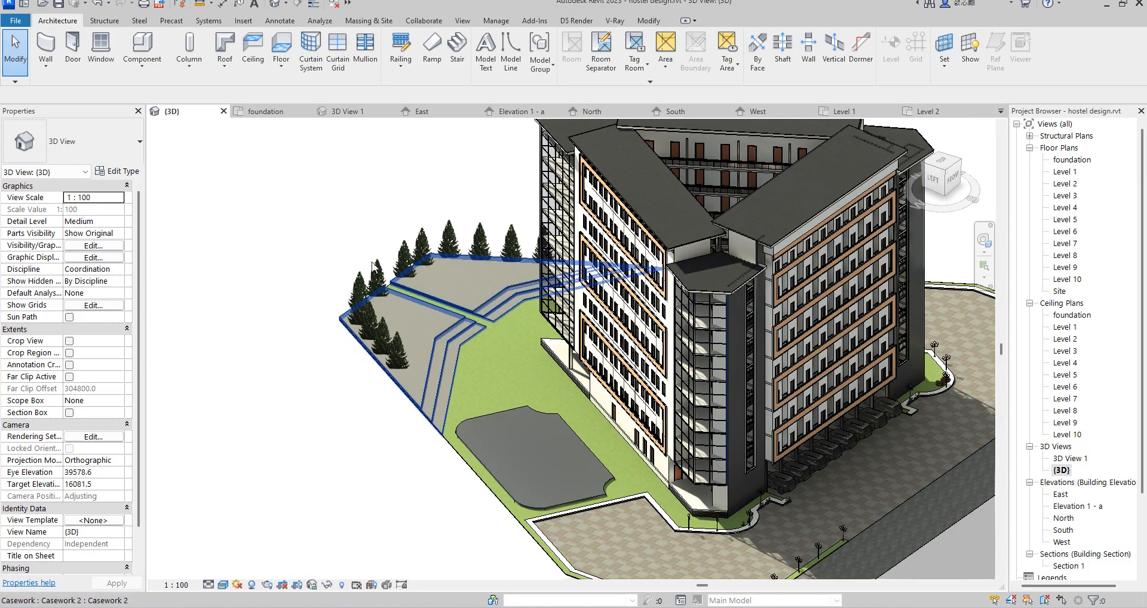
{"action": "scroll", "coordinate": [480, 316], "scroll_direction": "down", "scroll_amount": 2}
{"action": "scroll", "coordinate": [500, 323], "scroll_direction": "up", "scroll_amount": 4}
{"action": "scroll", "coordinate": [498, 320], "scroll_direction": "up", "scroll_amount": 2}
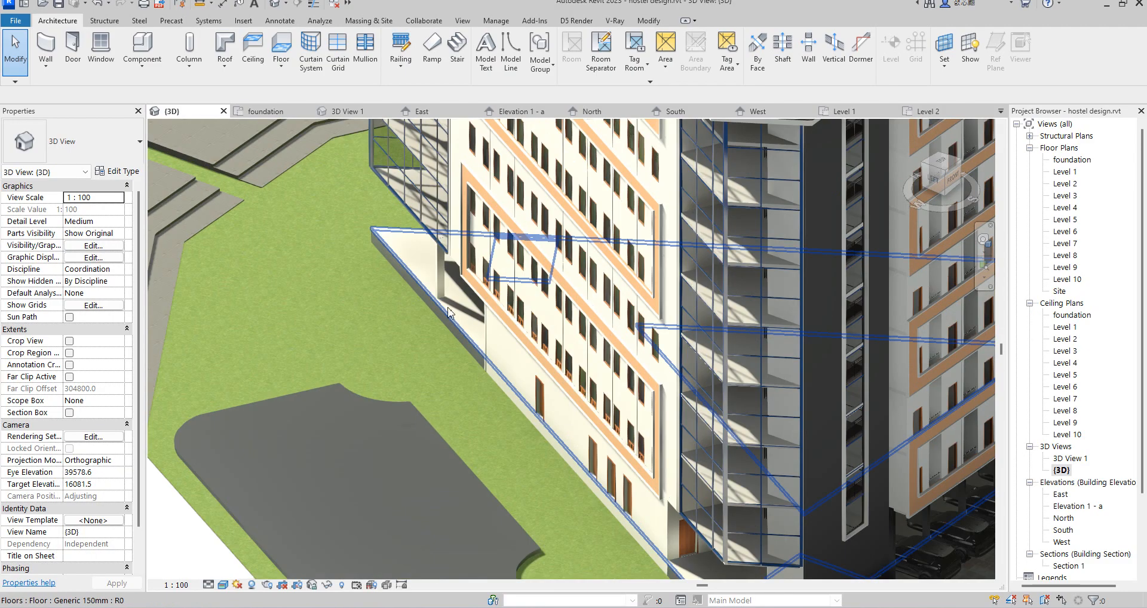
{"action": "scroll", "coordinate": [392, 324], "scroll_direction": "down", "scroll_amount": 2}
{"action": "scroll", "coordinate": [474, 325], "scroll_direction": "down", "scroll_amount": 4}
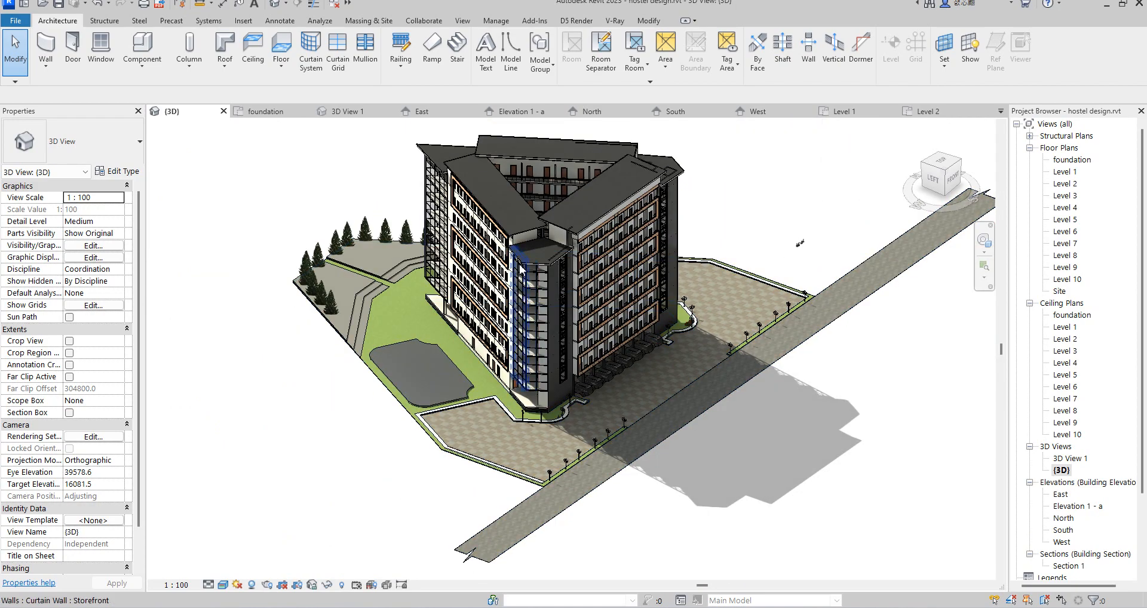
{"action": "left_click", "coordinate": [951, 170]}
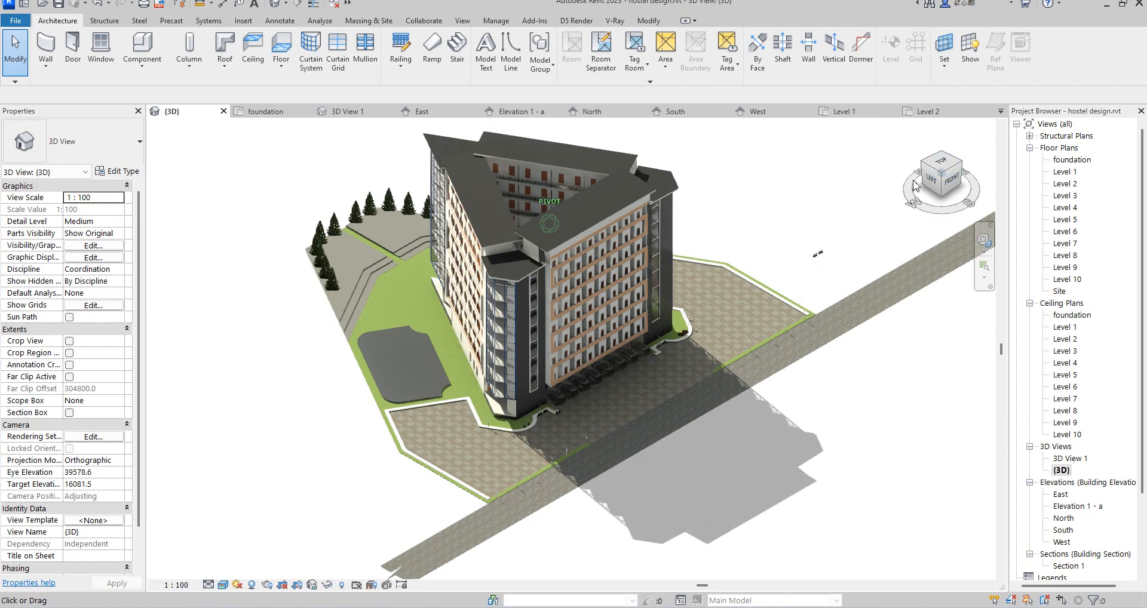
Step: Open the perspective camera view 3D View 1 and examine the hostel's front facade with its planting and street lights
{"action": "double_click", "coordinate": [1075, 459]}
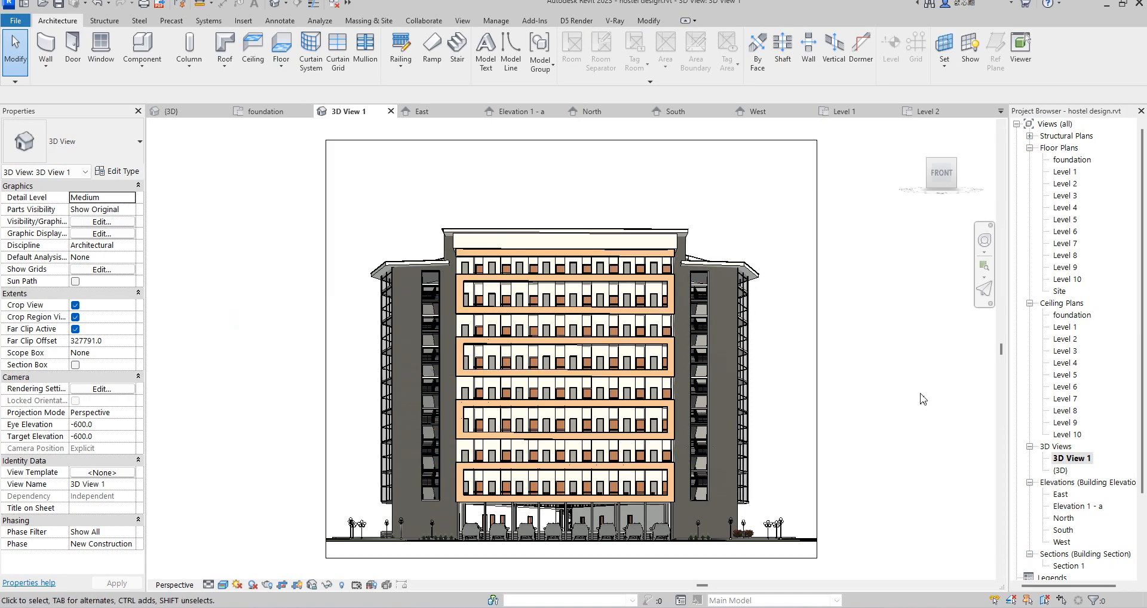
{"action": "scroll", "coordinate": [750, 514], "scroll_direction": "up", "scroll_amount": 1}
{"action": "scroll", "coordinate": [842, 358], "scroll_direction": "down", "scroll_amount": 2}
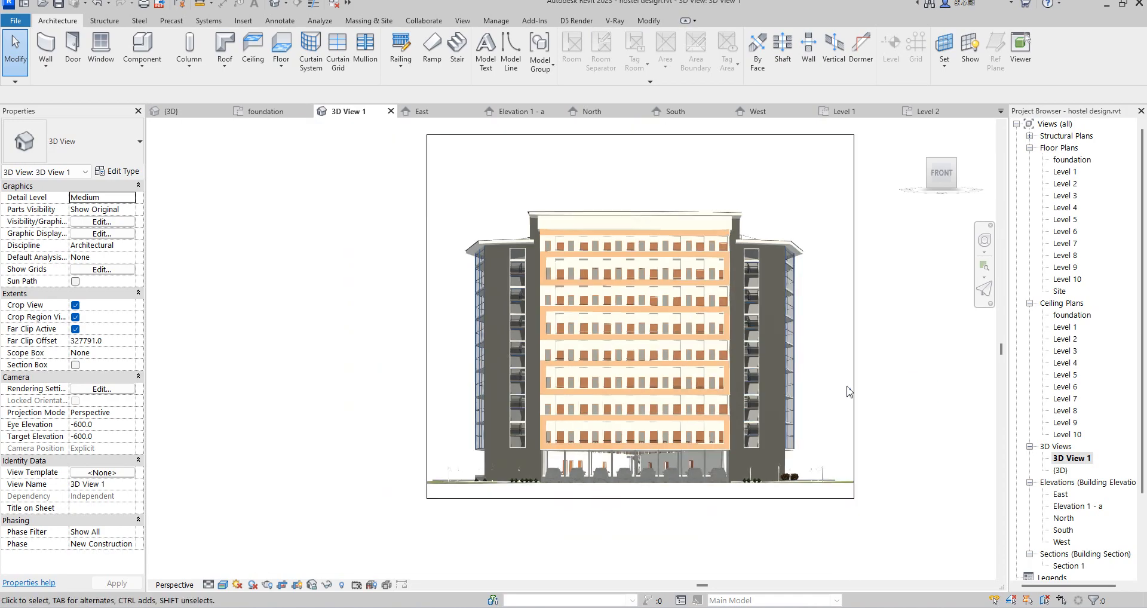